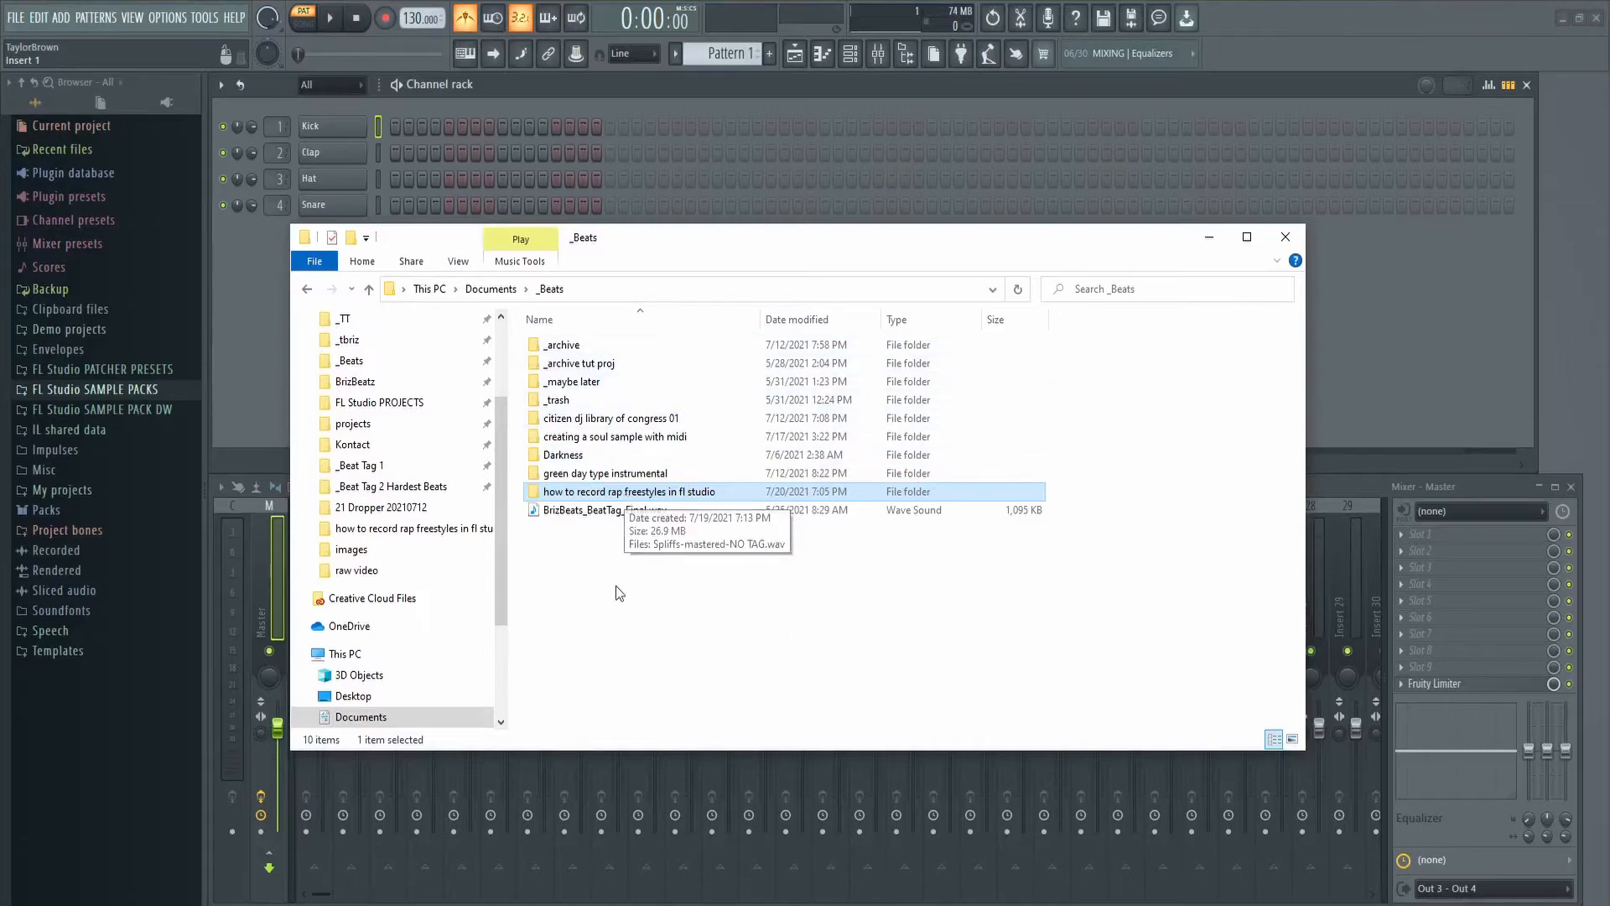
Step: Open the "how to record rap freestyles in fl studio" folder, check for the Spliffs-mastered-NO TAG.wav beat, and minimize File Explorer
{"action": "left_click", "coordinate": [566, 496]}
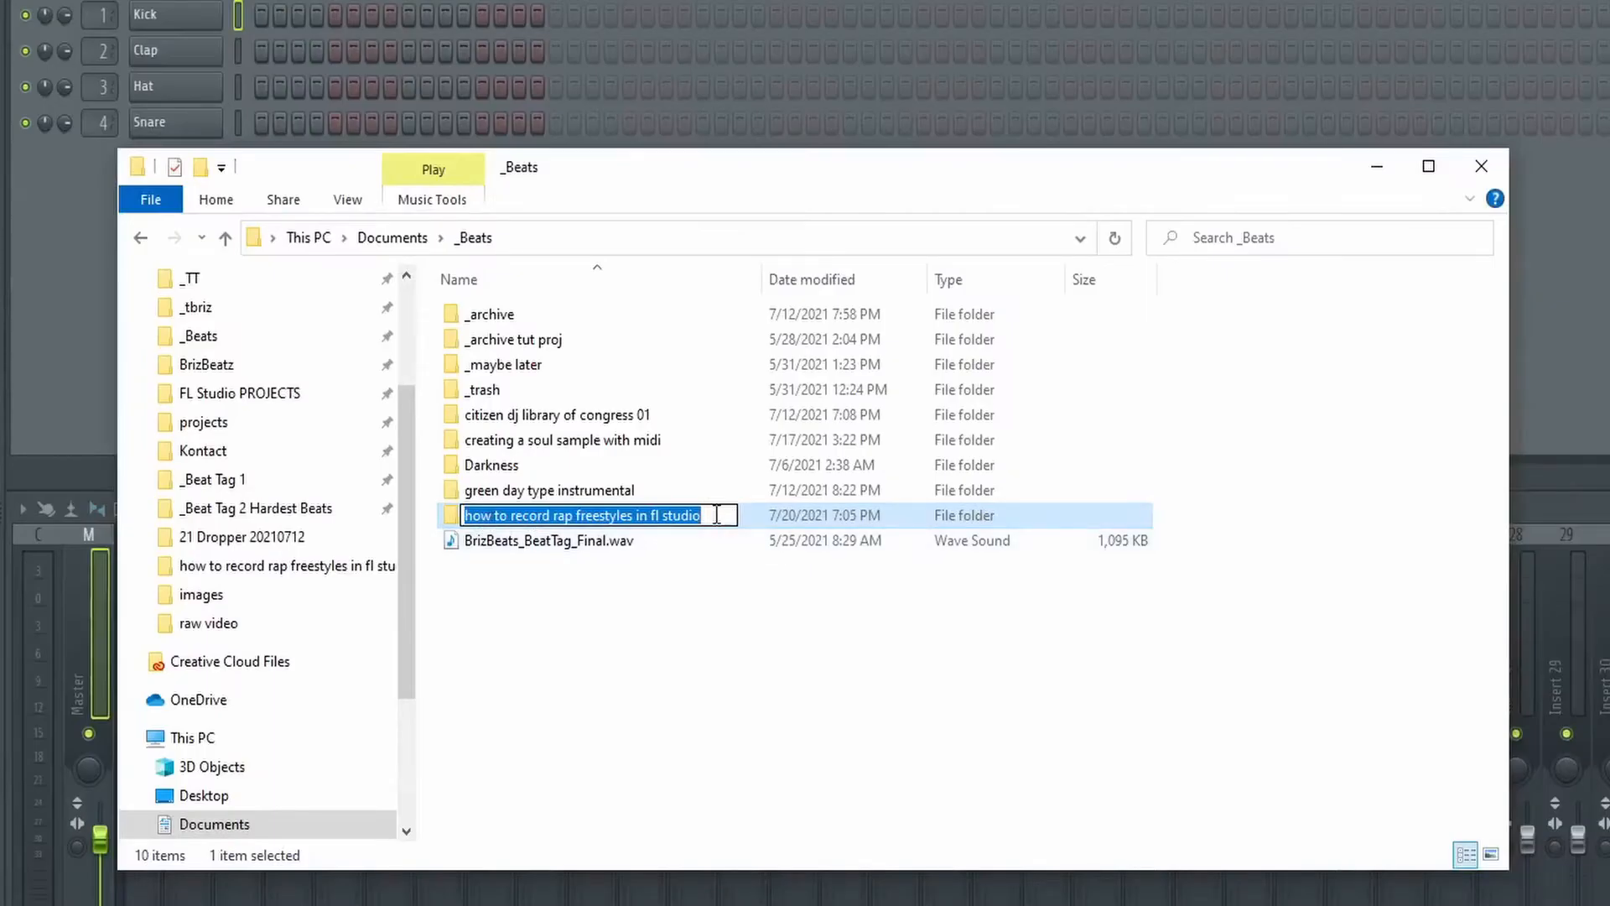
{"action": "key", "text": "Return"}
{"action": "double_click", "coordinate": [587, 515]}
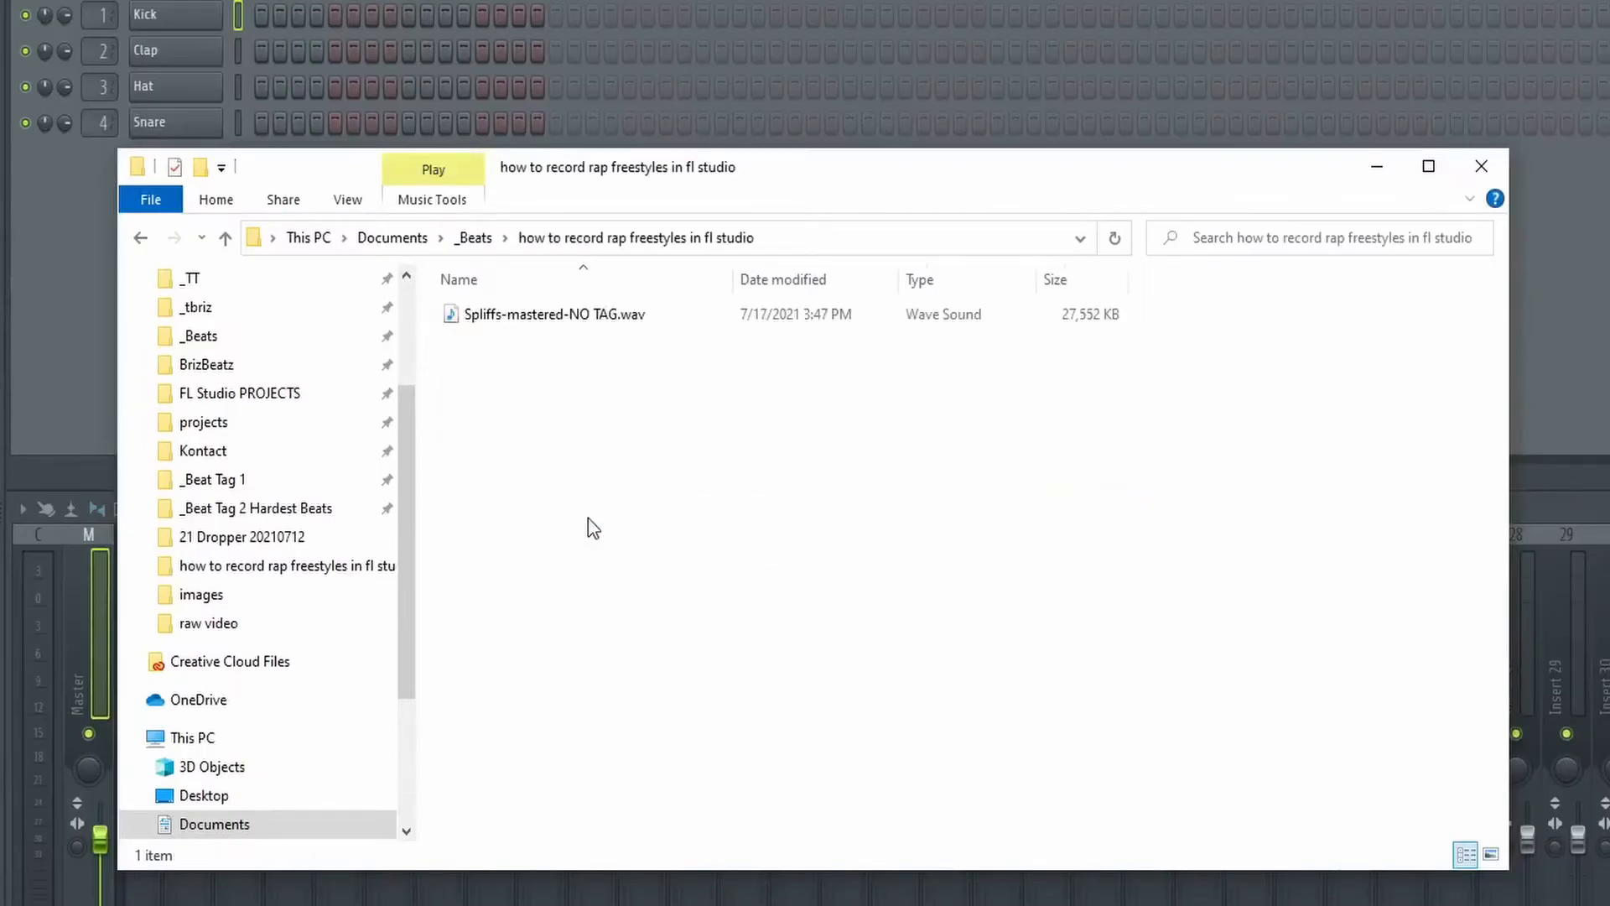
{"action": "left_click", "coordinate": [556, 317]}
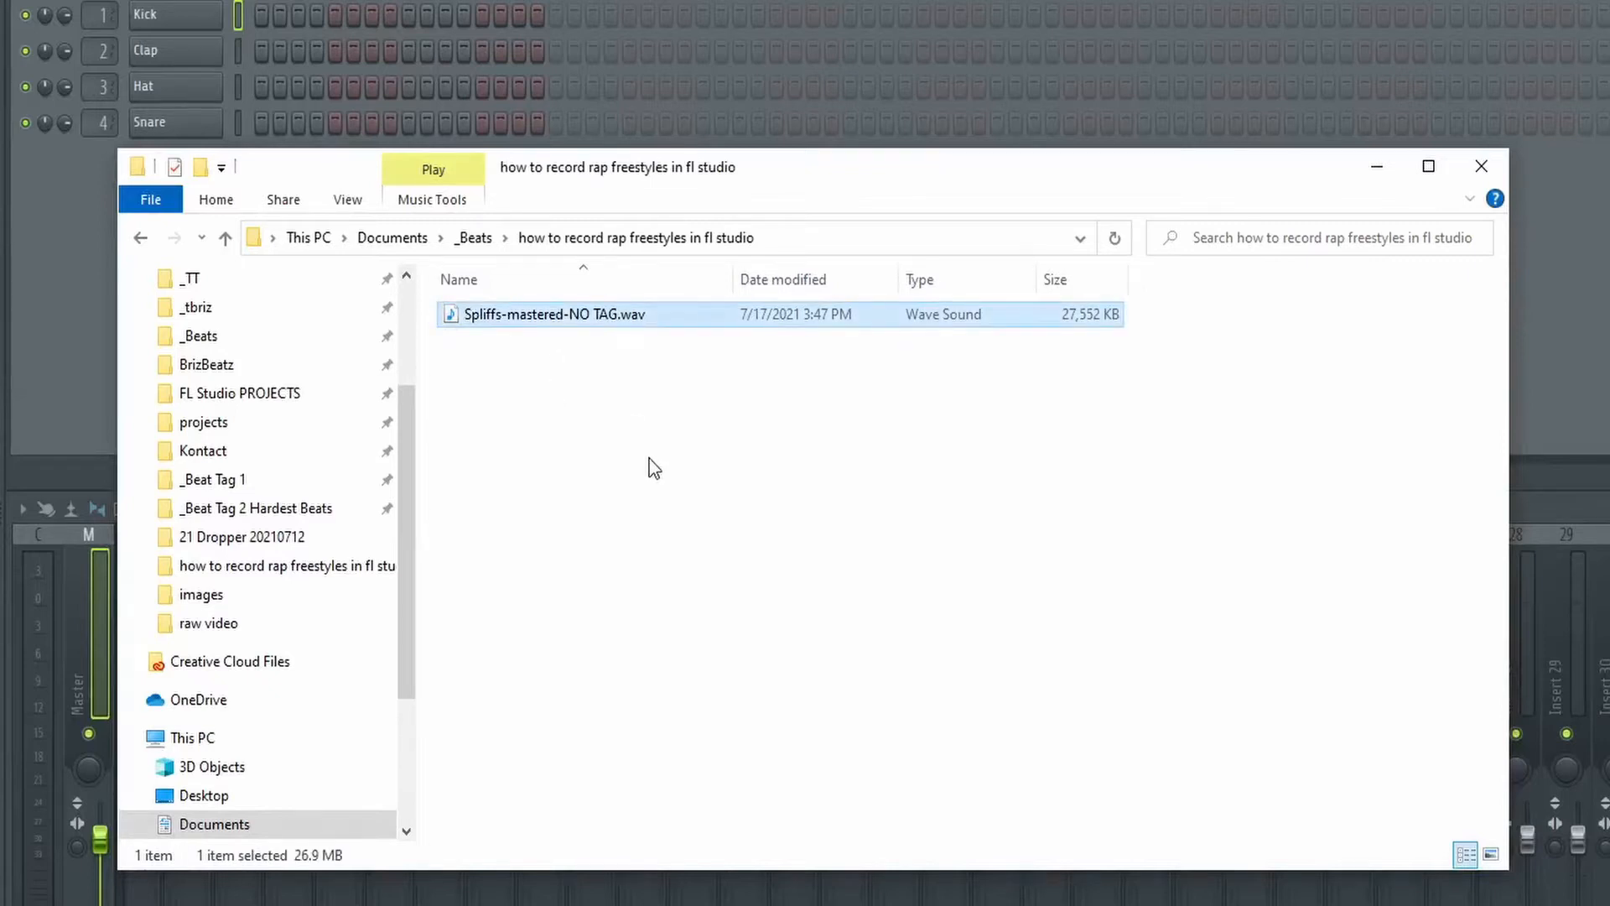
{"action": "left_click", "coordinate": [1377, 166]}
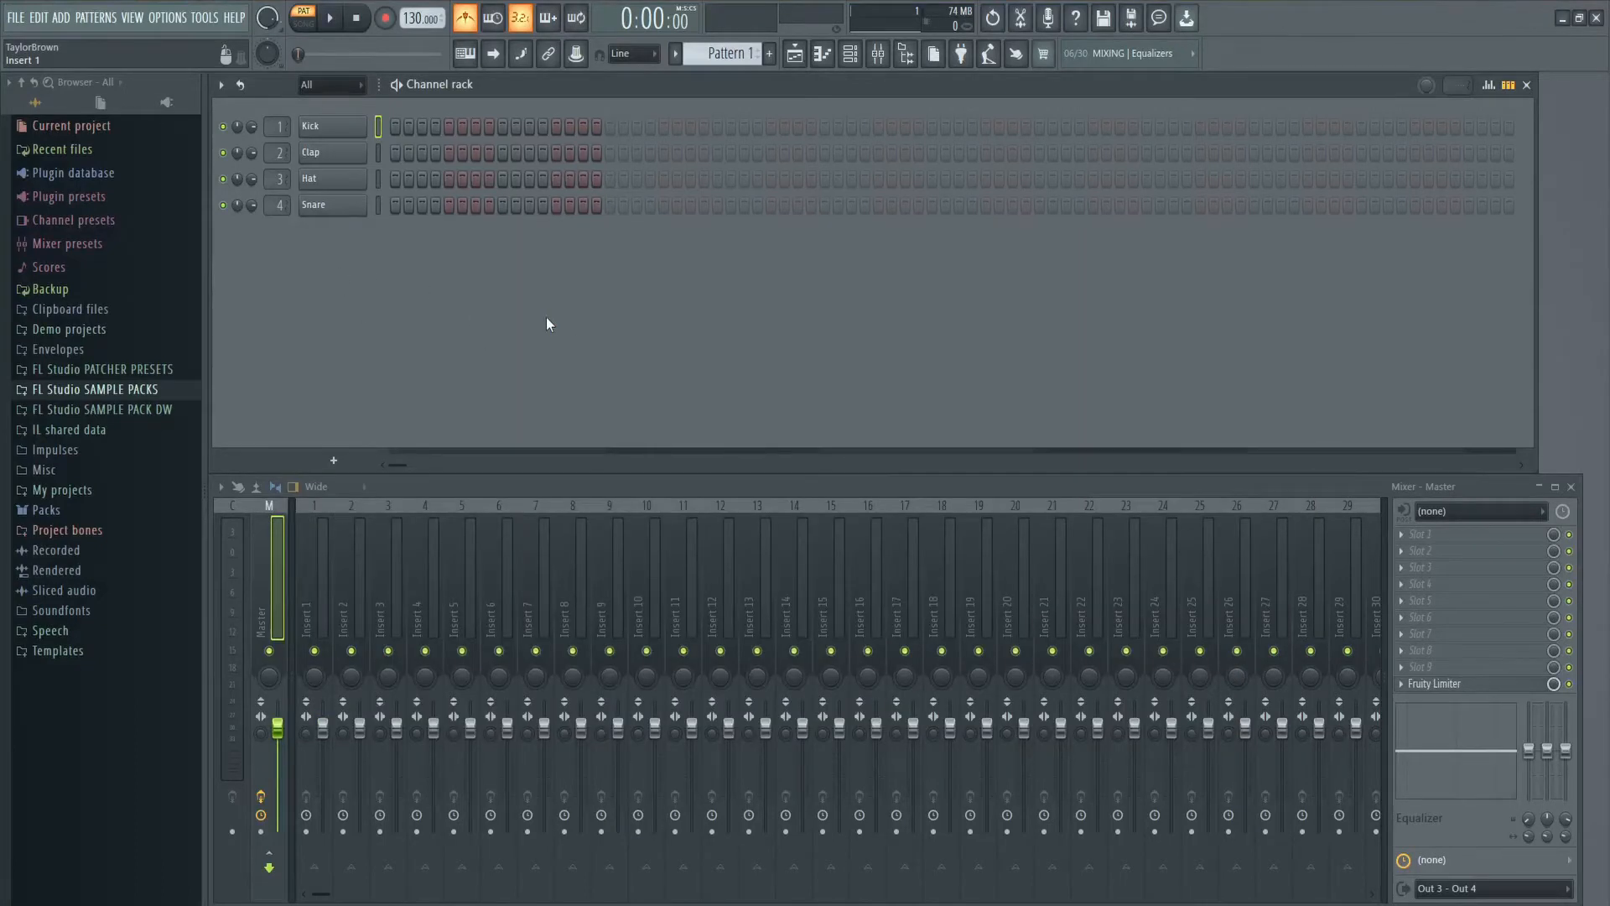
Step: Set the project data folder to Documents\_Beats\how to record rap freestyles in fl studio, copying the folder's name
{"action": "left_click", "coordinate": [201, 18]}
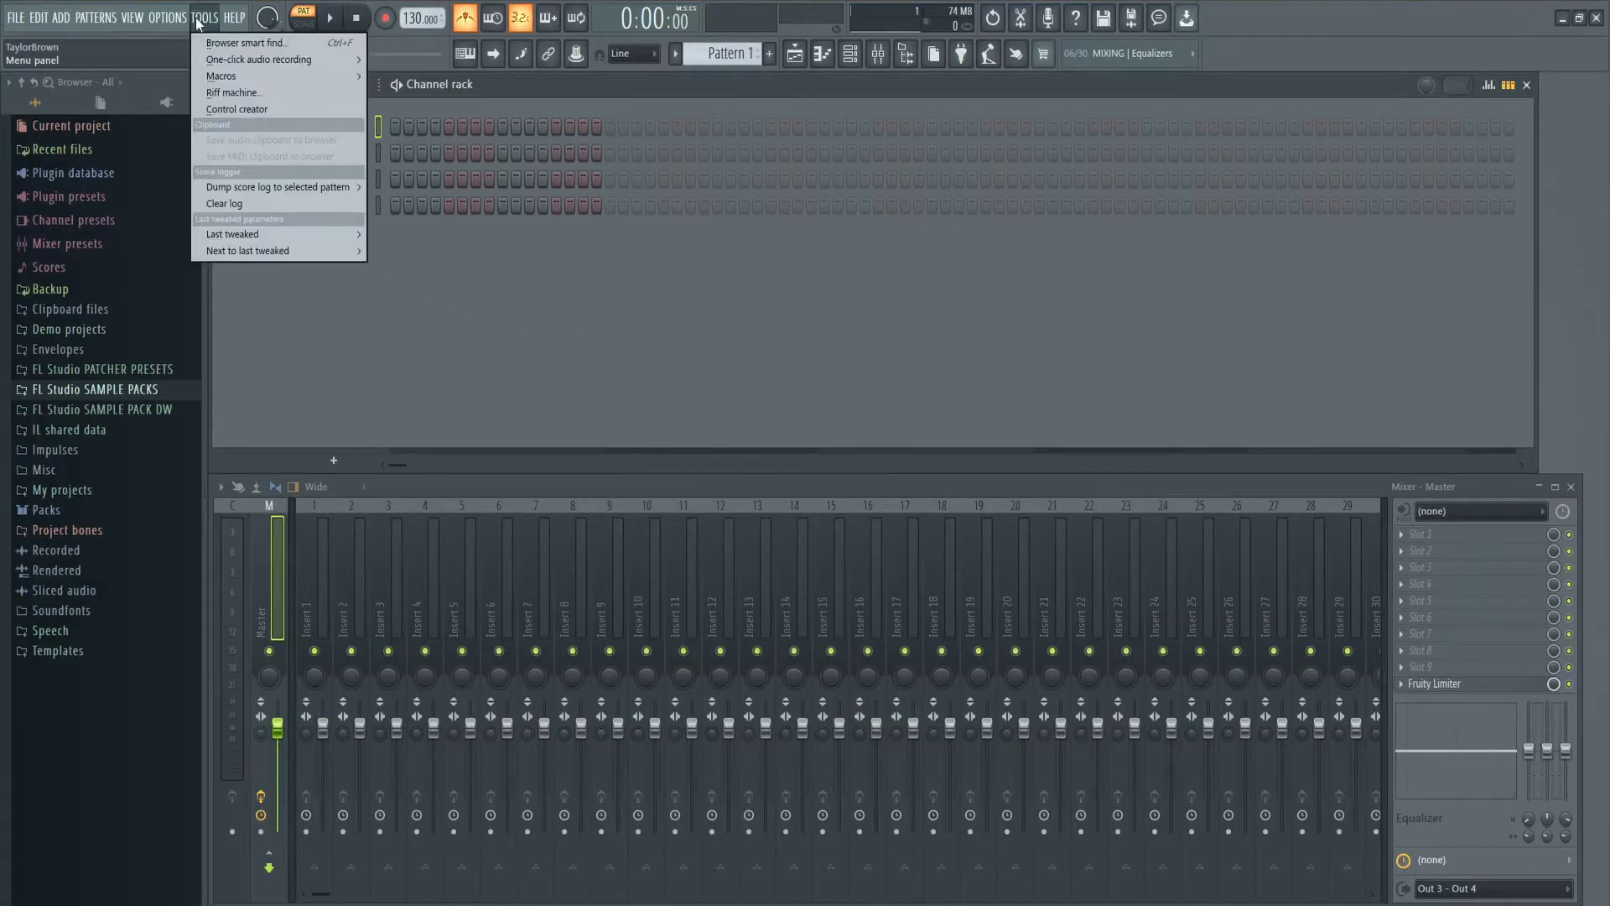
{"action": "mouse_move", "coordinate": [168, 19]}
{"action": "left_click", "coordinate": [250, 154]}
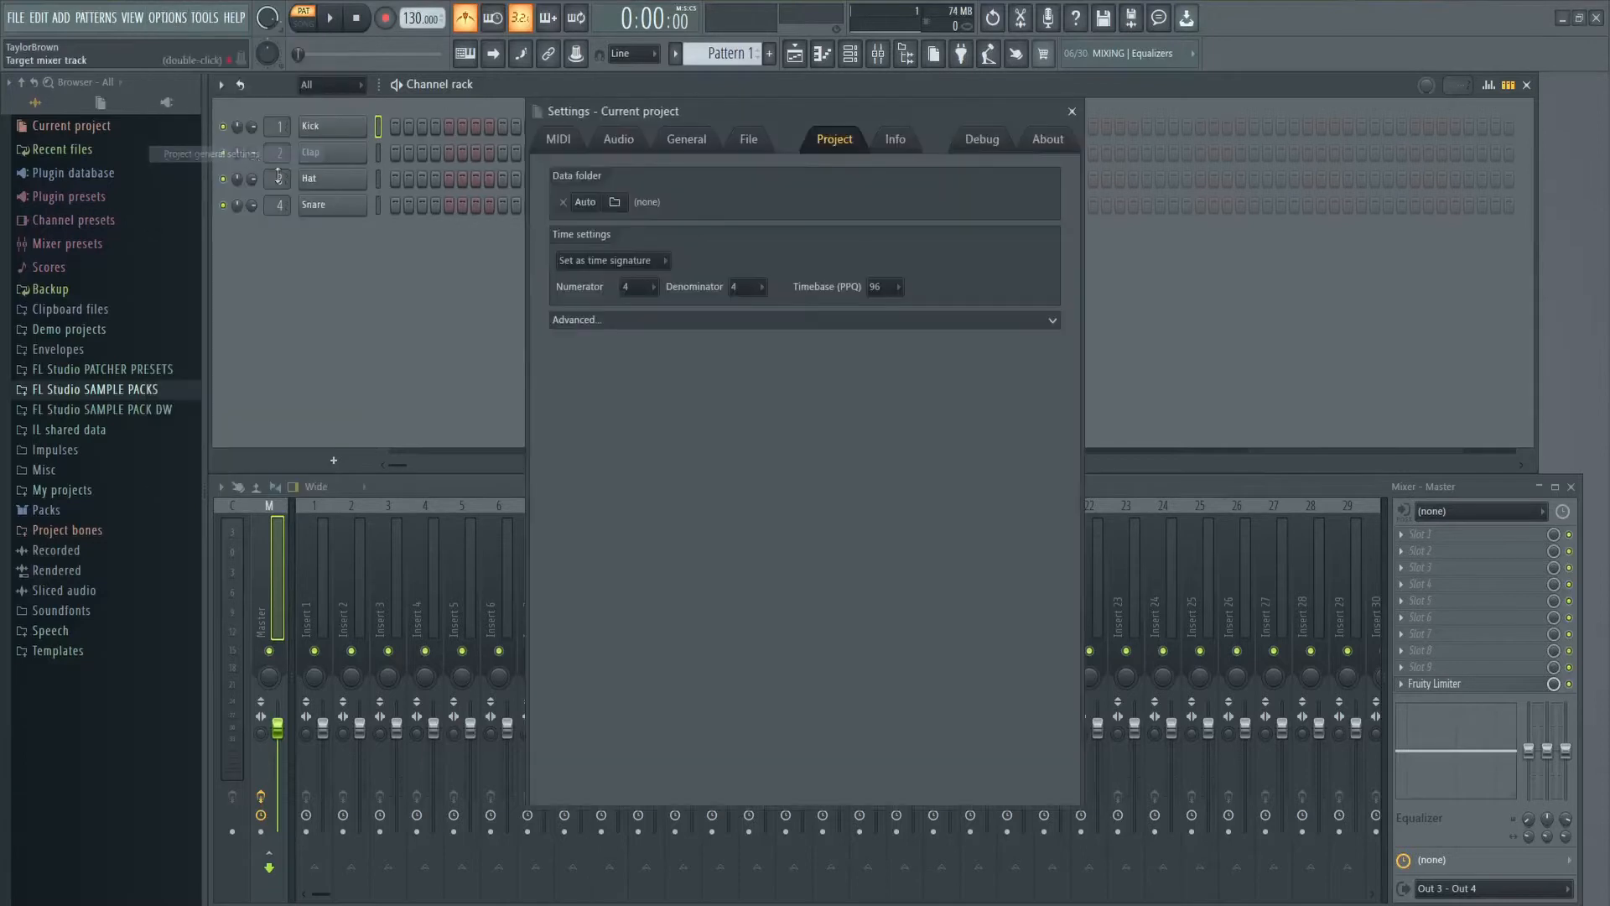
{"action": "left_click", "coordinate": [616, 201]}
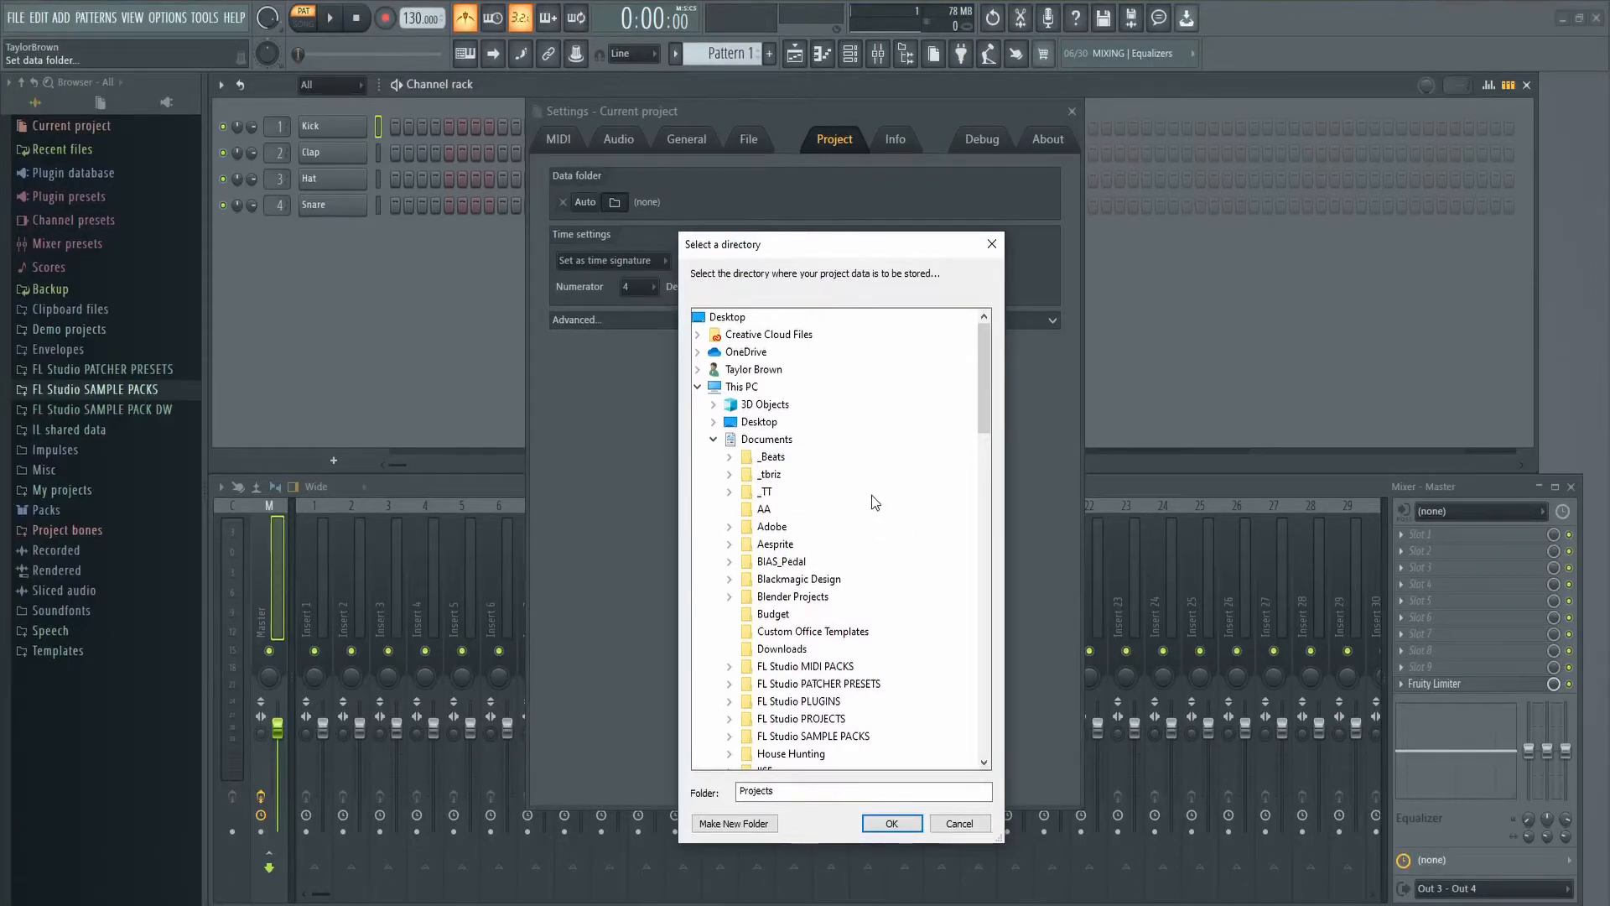
{"action": "scroll", "coordinate": [872, 499], "scroll_direction": "down", "scroll_amount": 5}
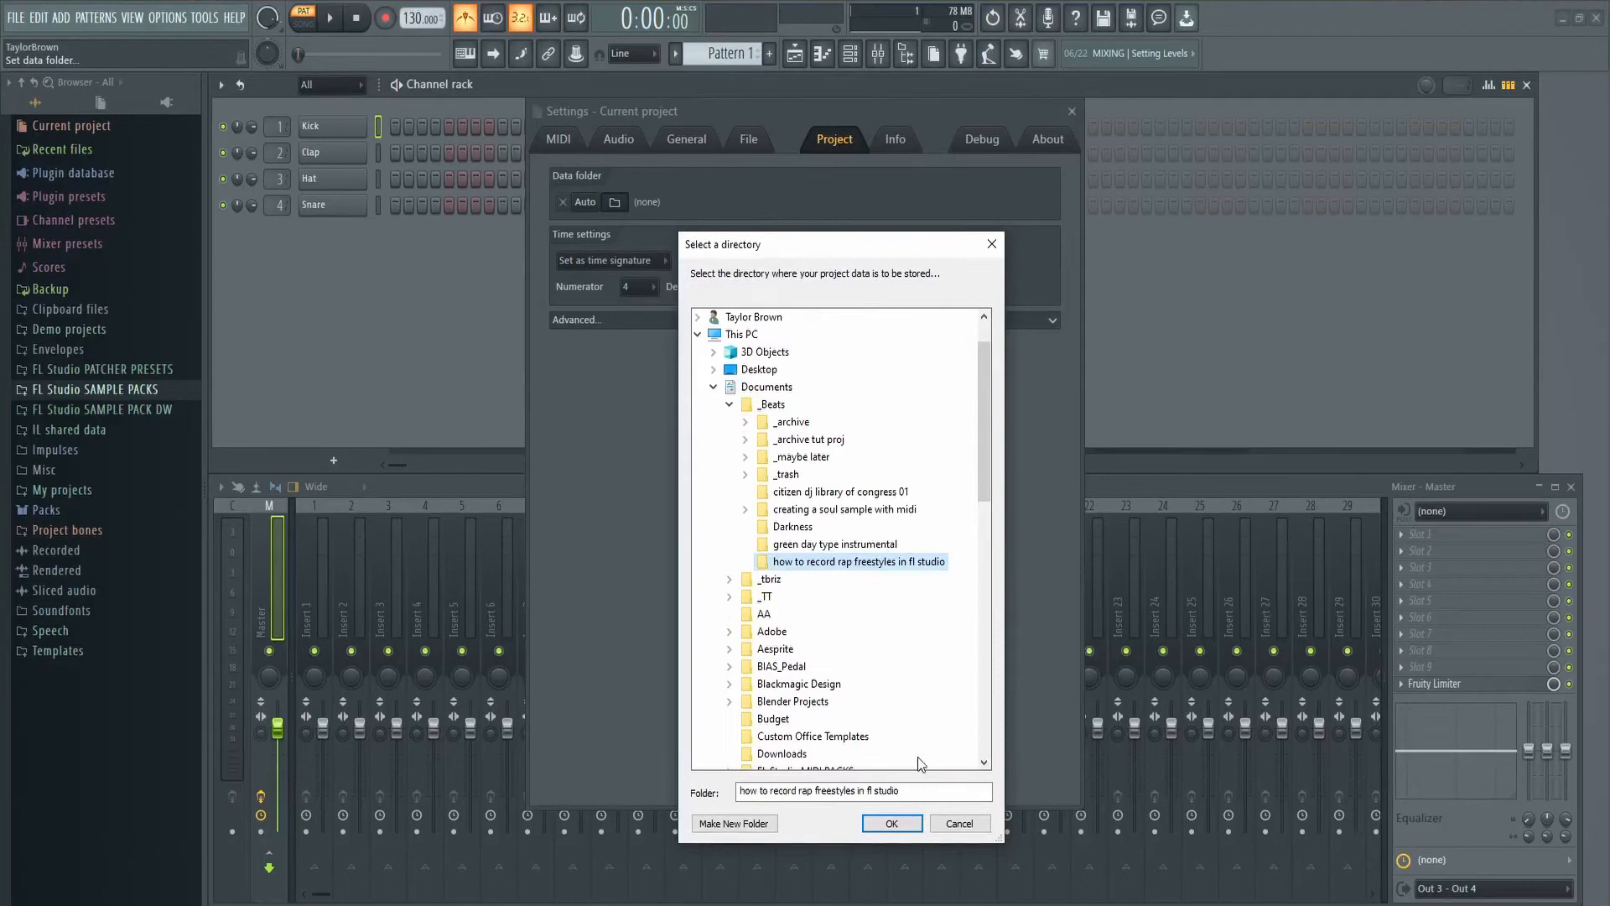
{"action": "left_click", "coordinate": [920, 790]}
{"action": "left_click_drag", "start_coordinate": [920, 790], "coordinate": [772, 782]}
{"action": "key", "text": "ctrl+c"}
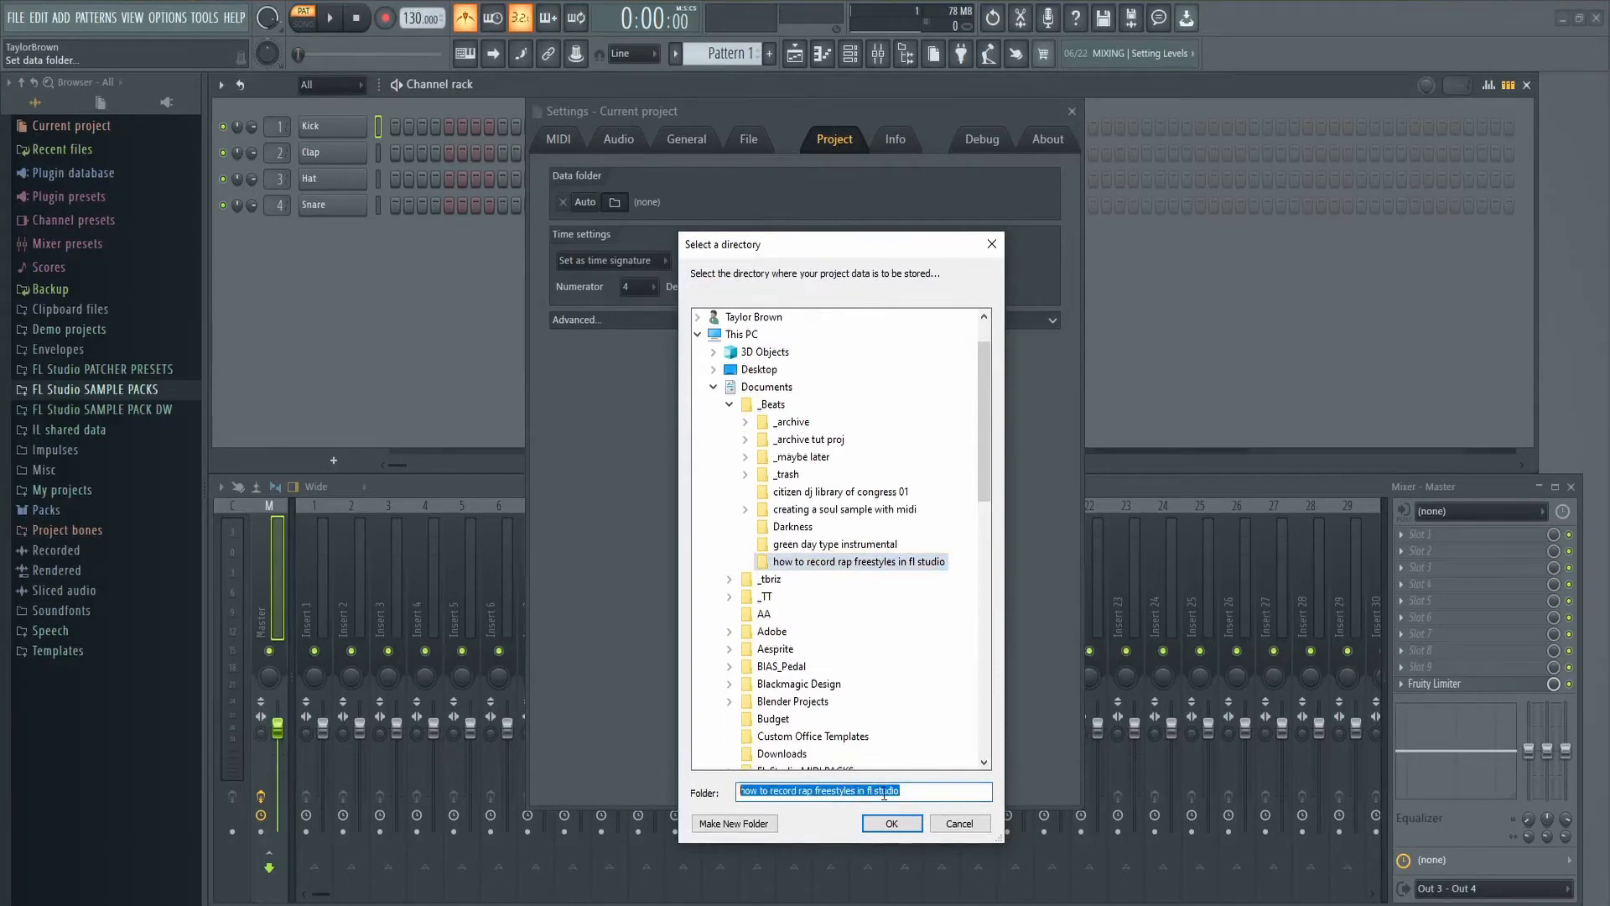
{"action": "left_click", "coordinate": [891, 822]}
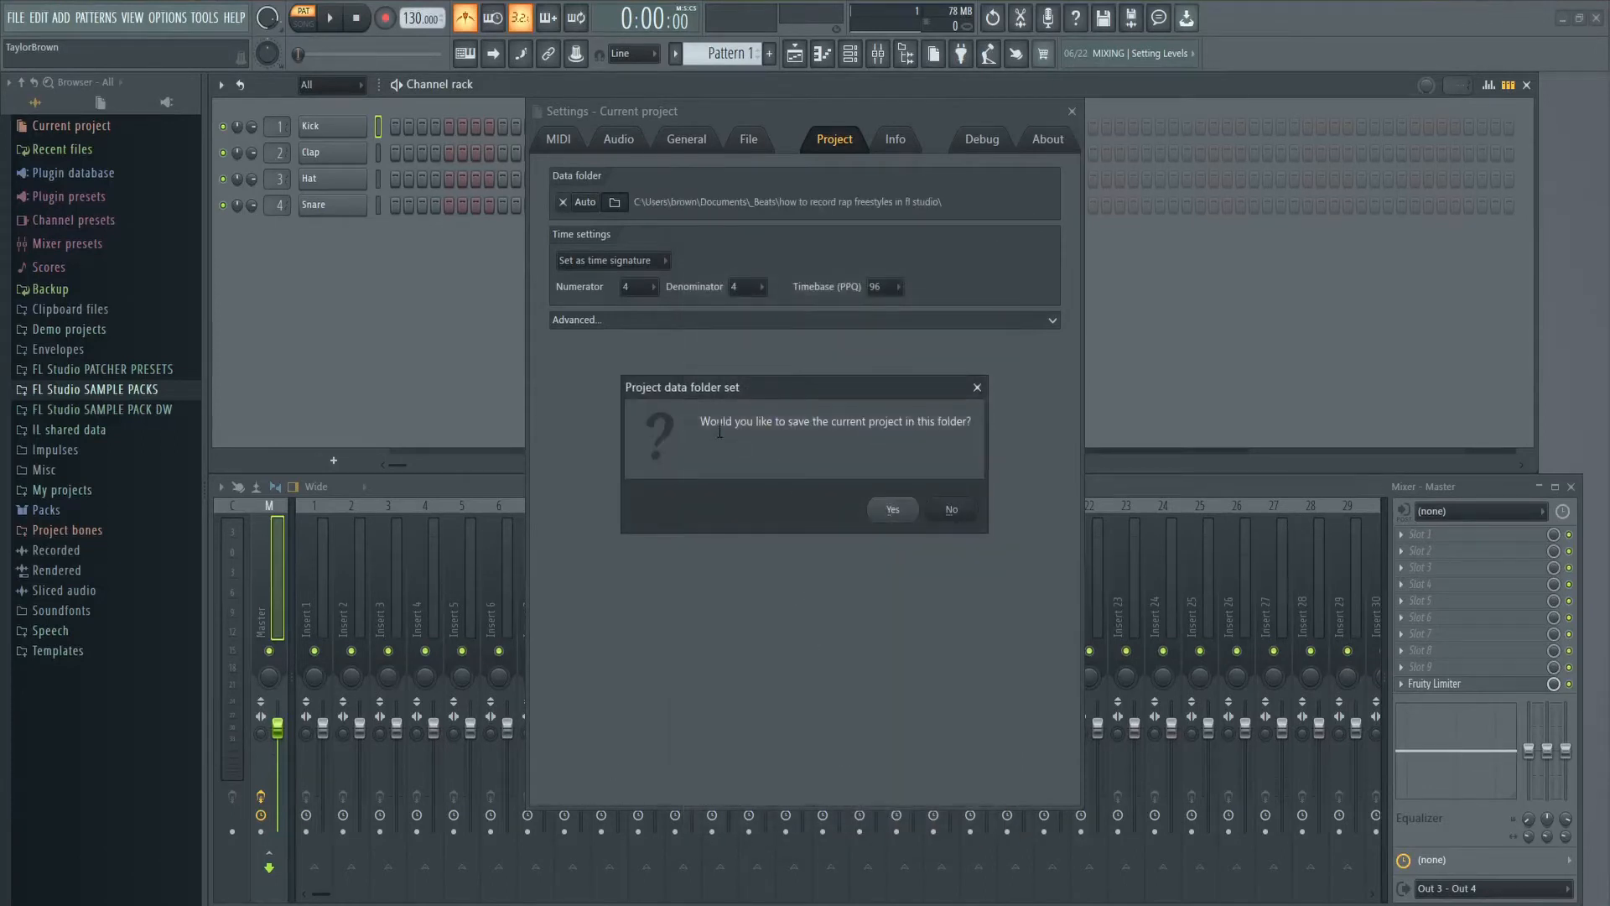
Step: Save the project in its data folder as "how to record rap freestyles in fl studio"
{"action": "left_click", "coordinate": [893, 510]}
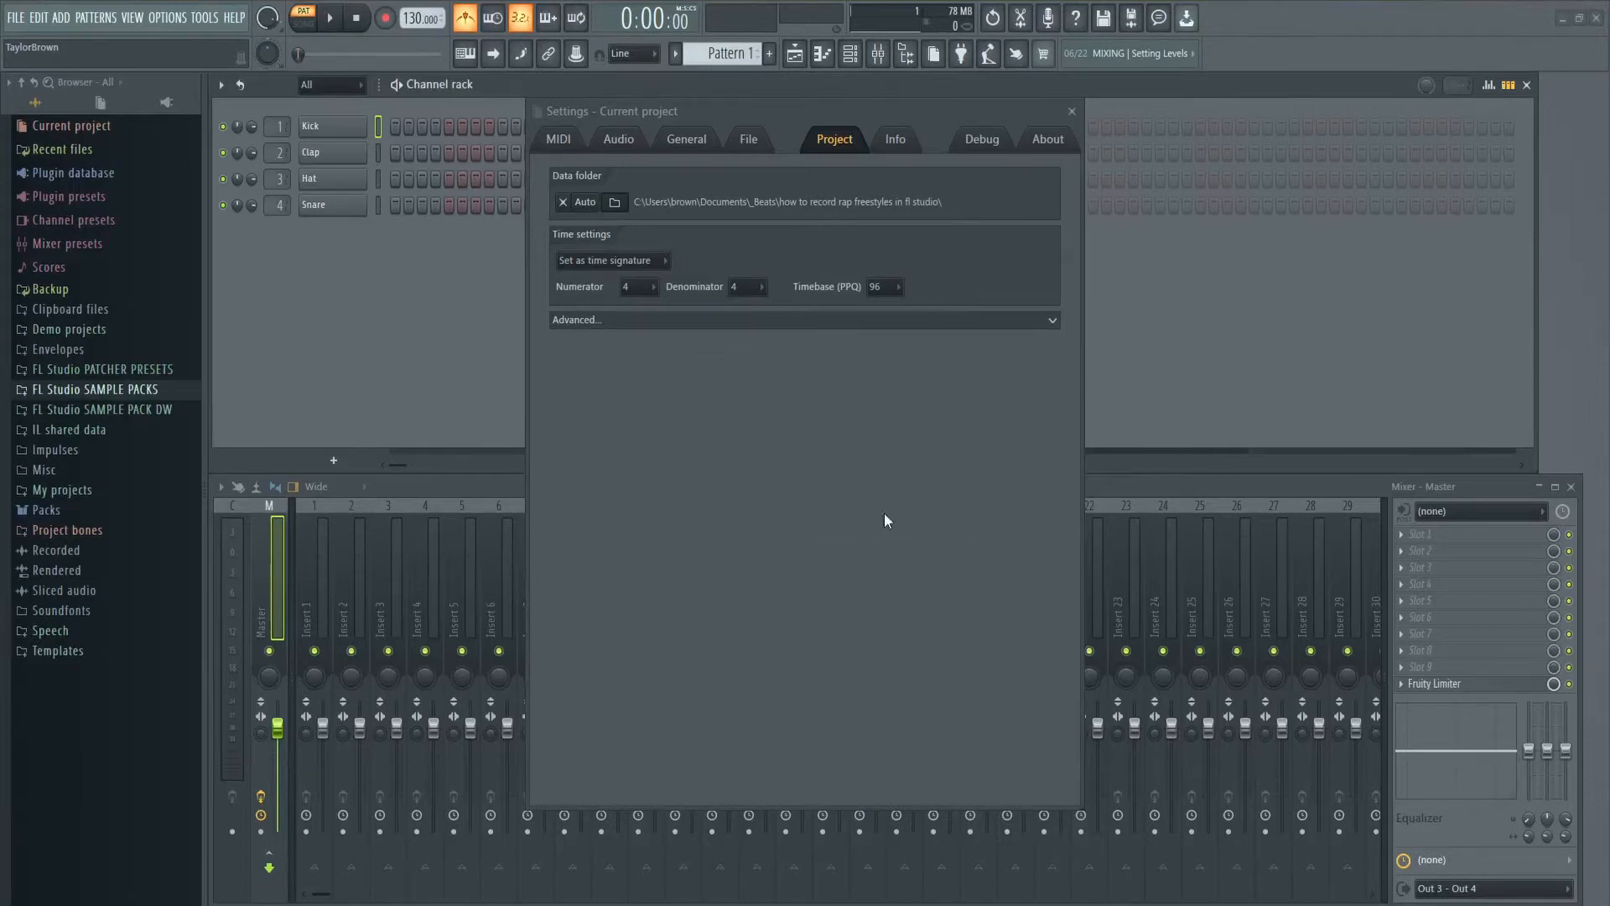
{"action": "key", "text": "ctrl+s"}
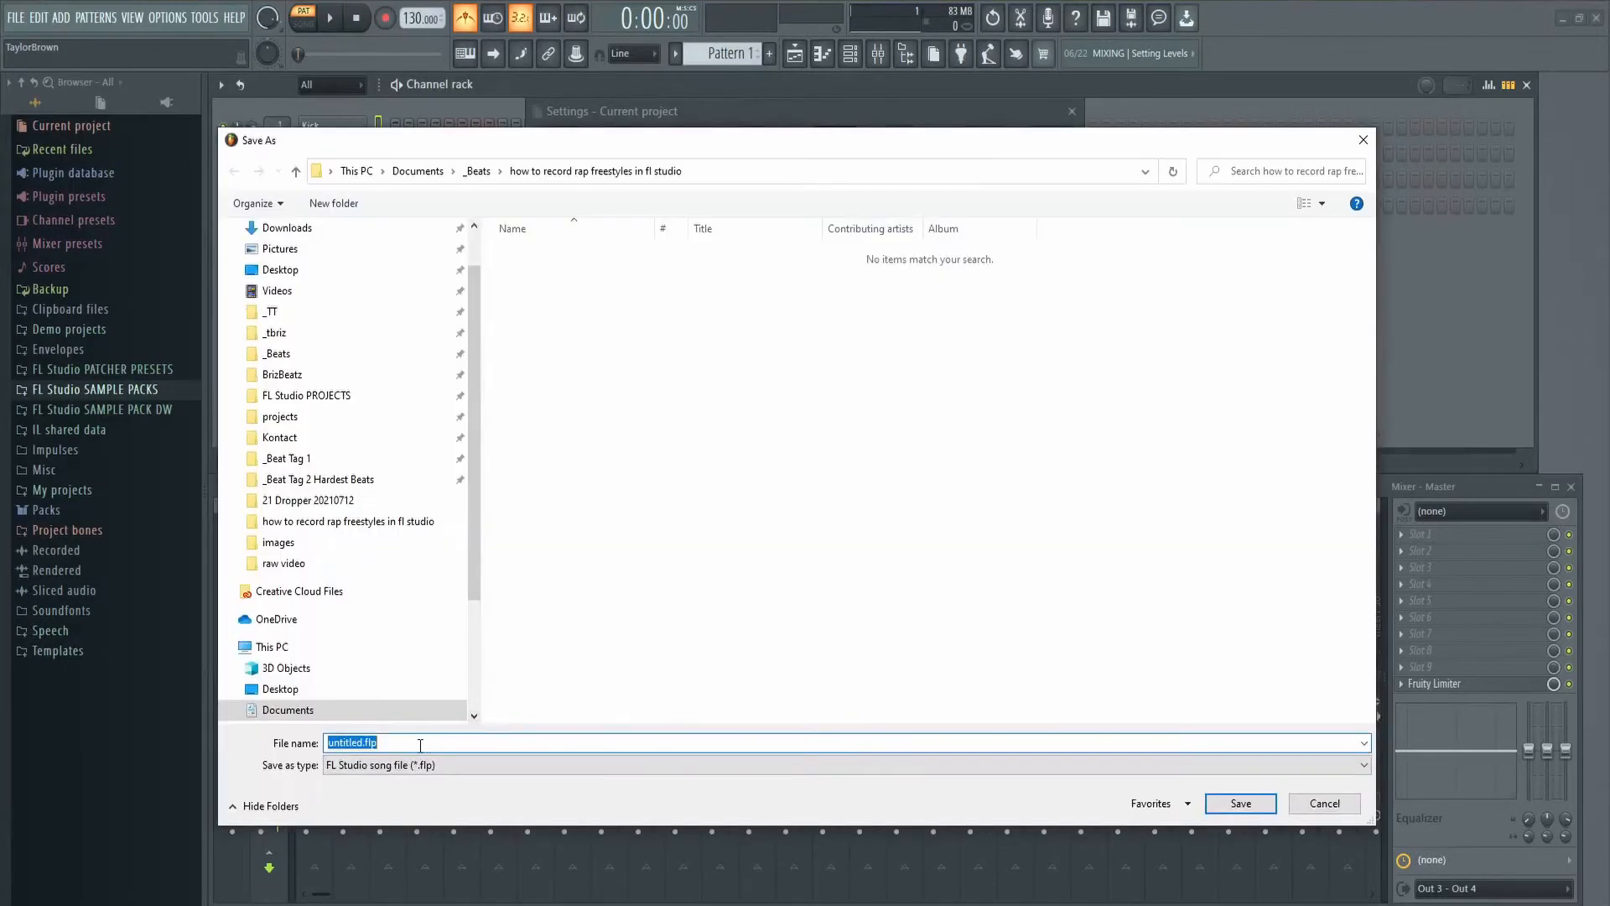
{"action": "key", "text": "ctrl+v"}
{"action": "left_click", "coordinate": [1238, 810]}
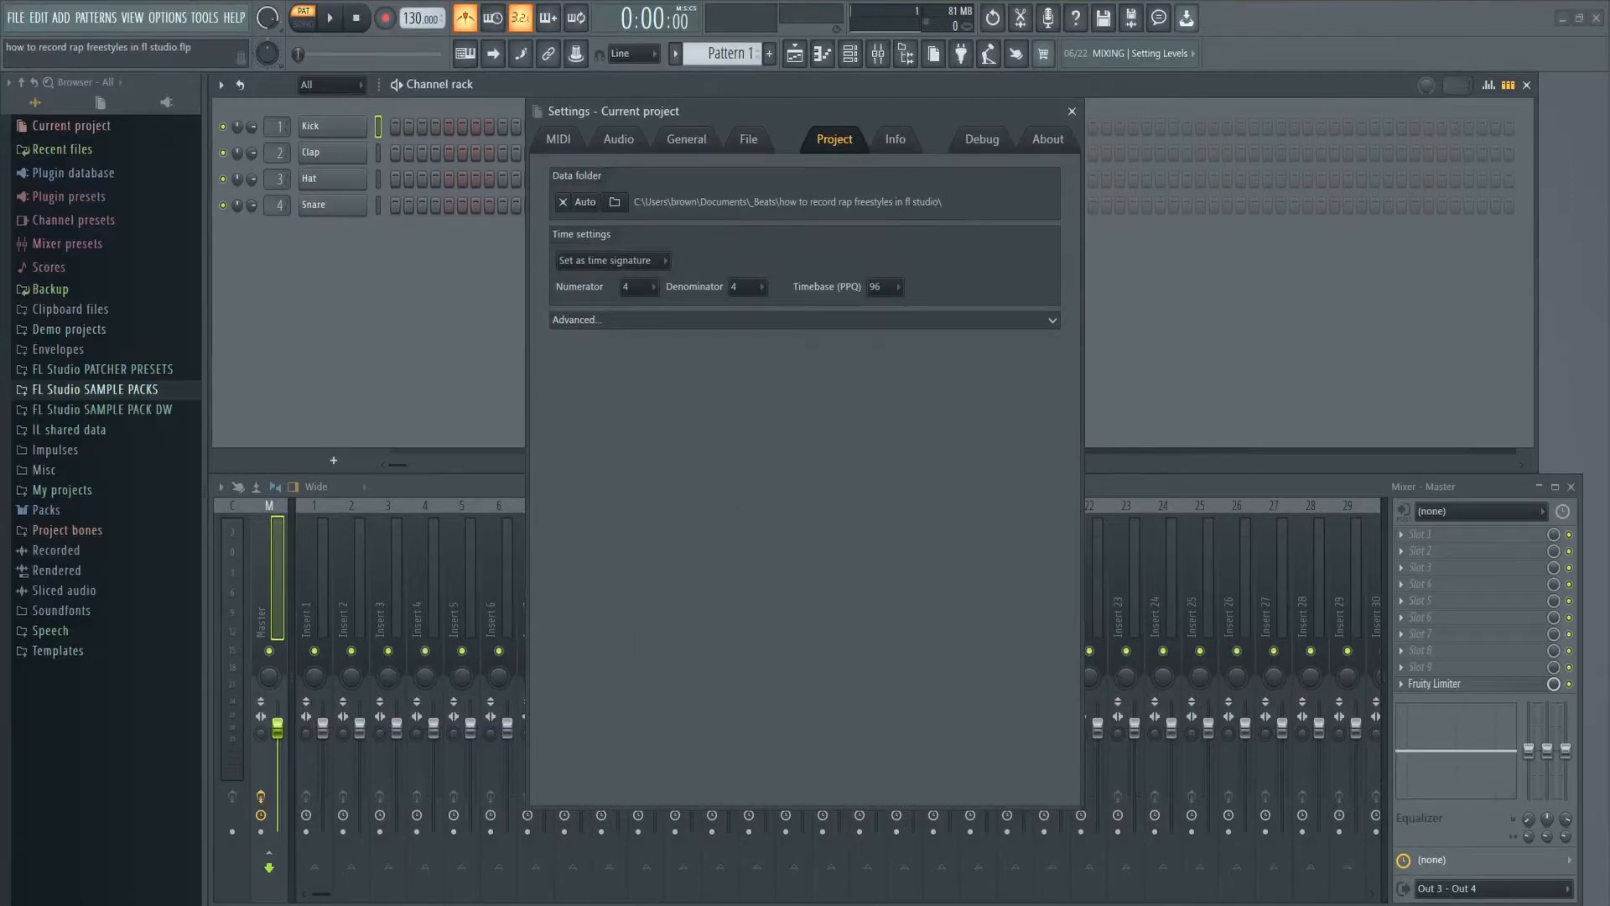
Step: Check in File Explorer that the project folder holds the saved project and the beat, and close the project settings
{"action": "left_click", "coordinate": [180, 905]}
{"action": "left_click", "coordinate": [286, 853]}
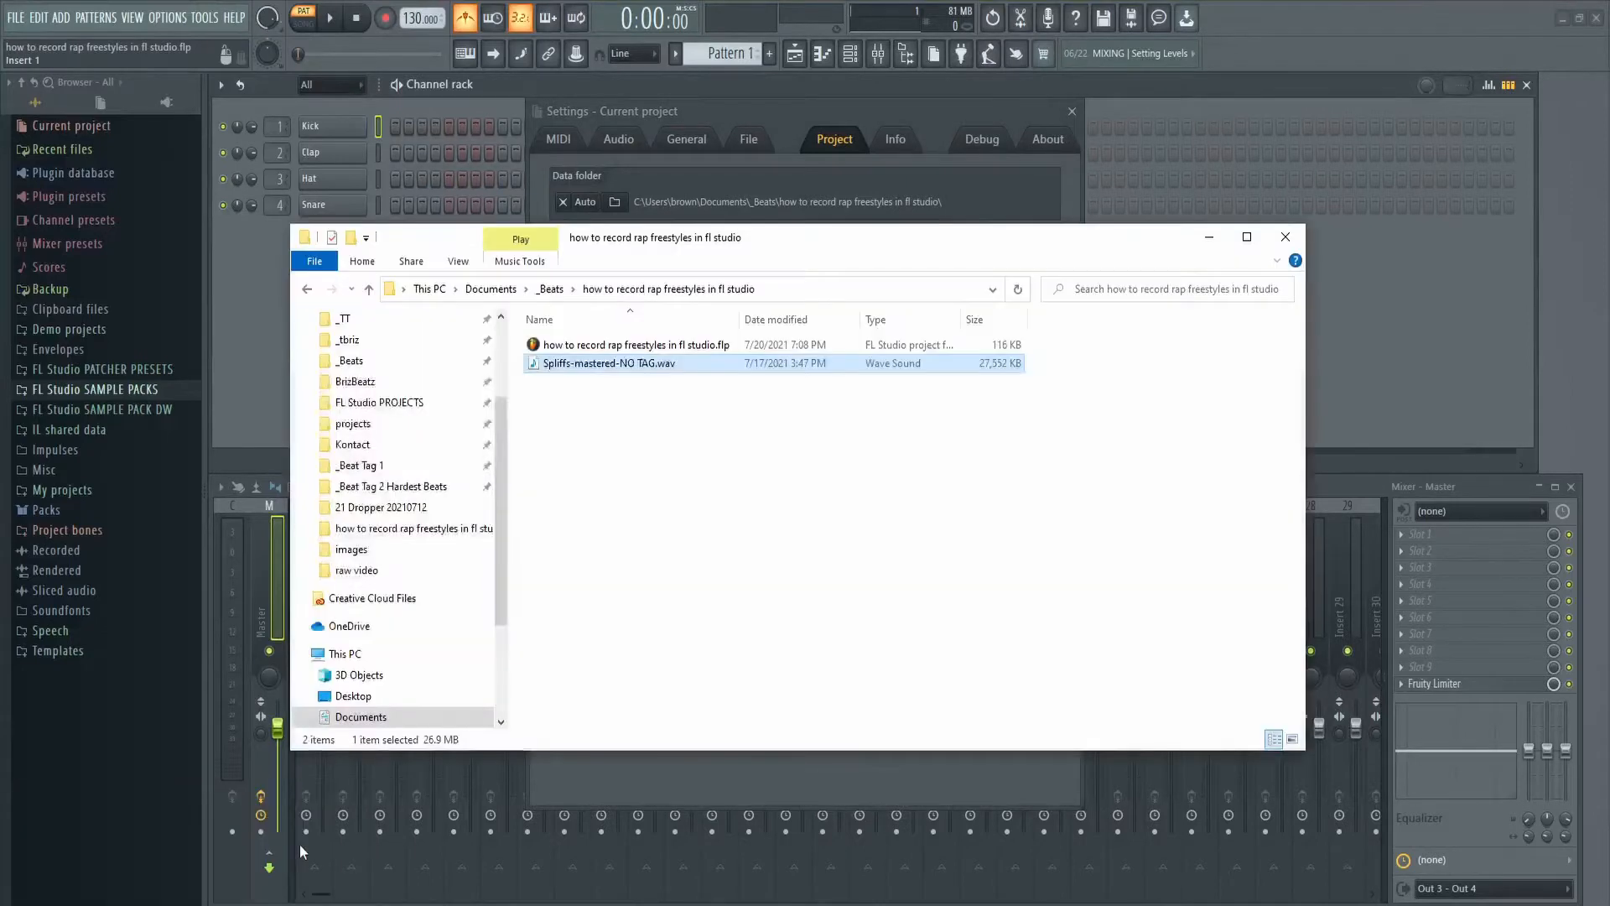
{"action": "left_click_drag", "start_coordinate": [609, 352], "coordinate": [507, 240]}
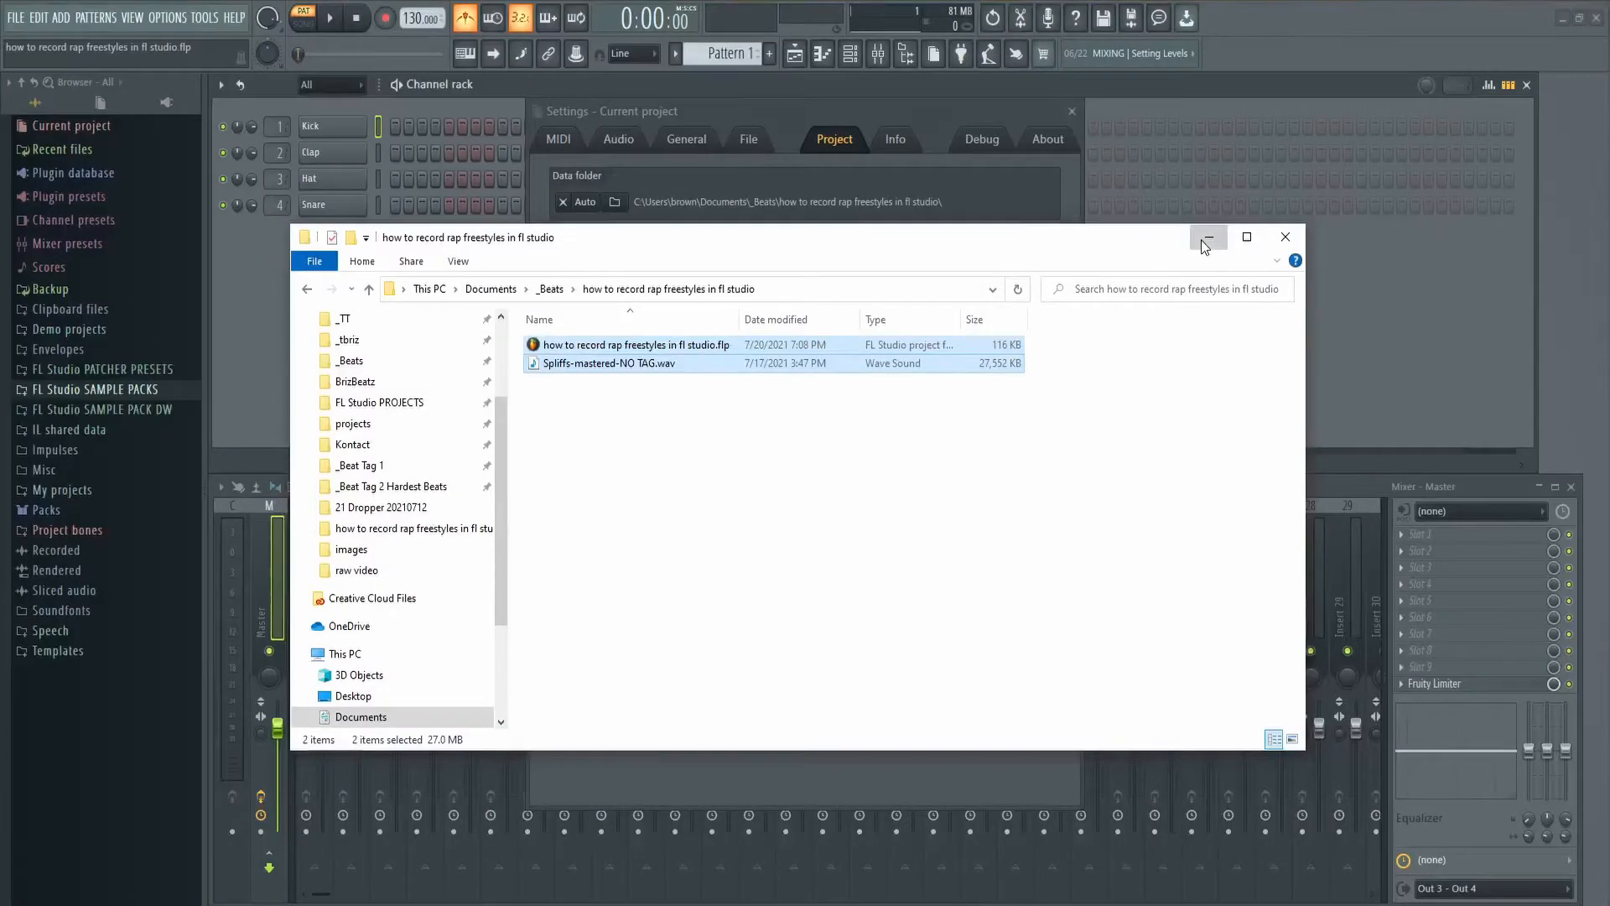
{"action": "left_click", "coordinate": [1531, 85]}
{"action": "left_click", "coordinate": [1071, 112]}
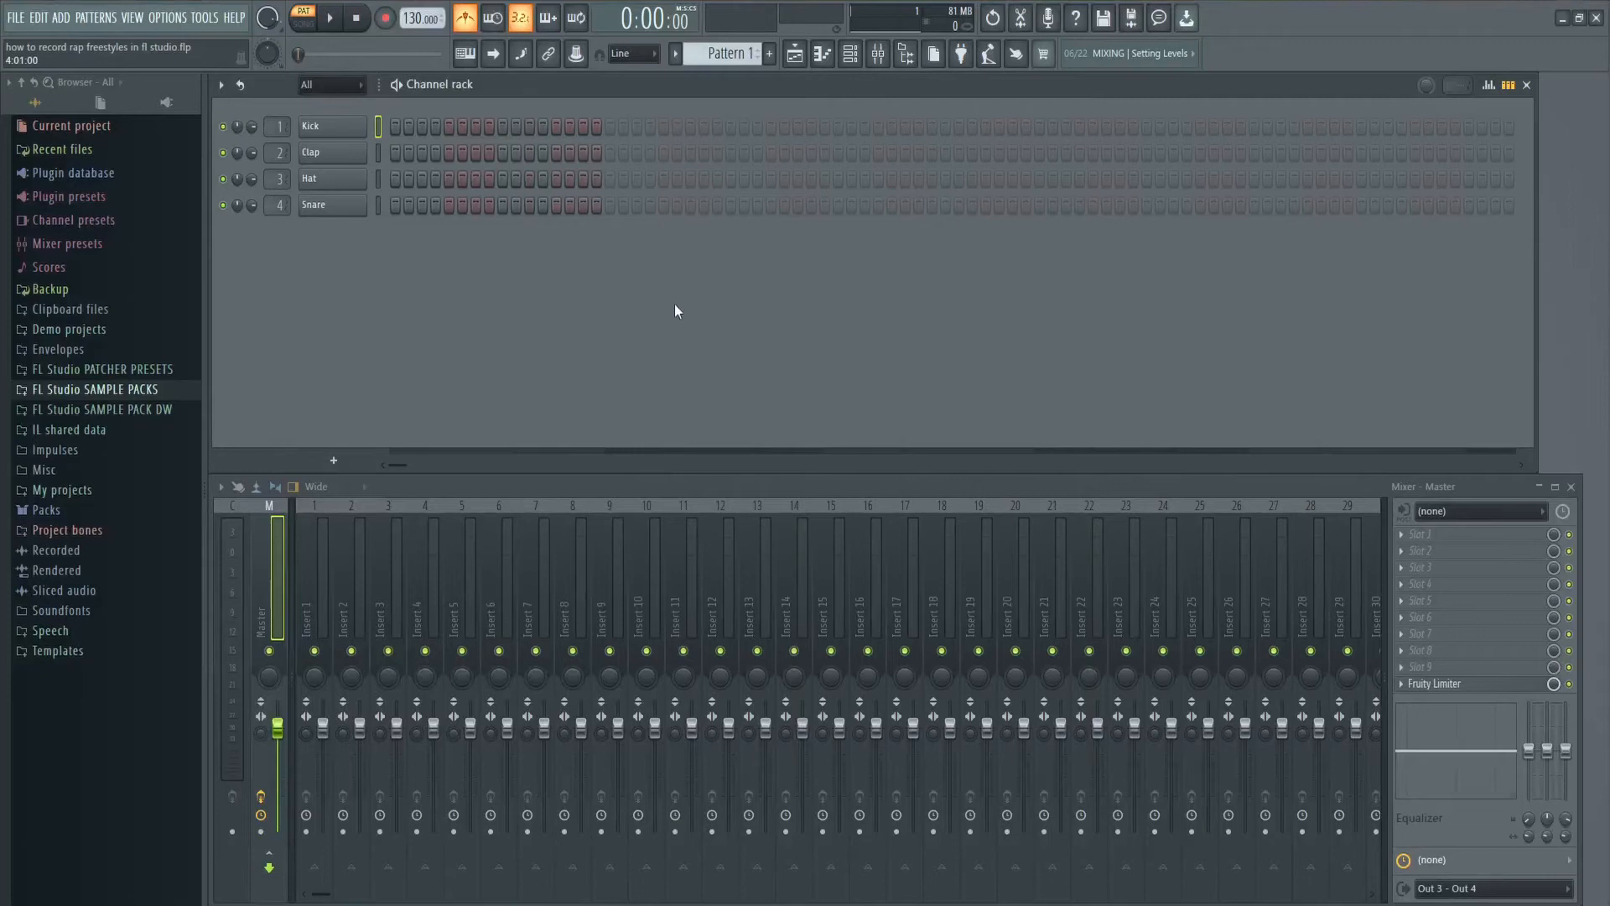
Step: Set the project tempo to 84 BPM
{"action": "right_click", "coordinate": [413, 15]}
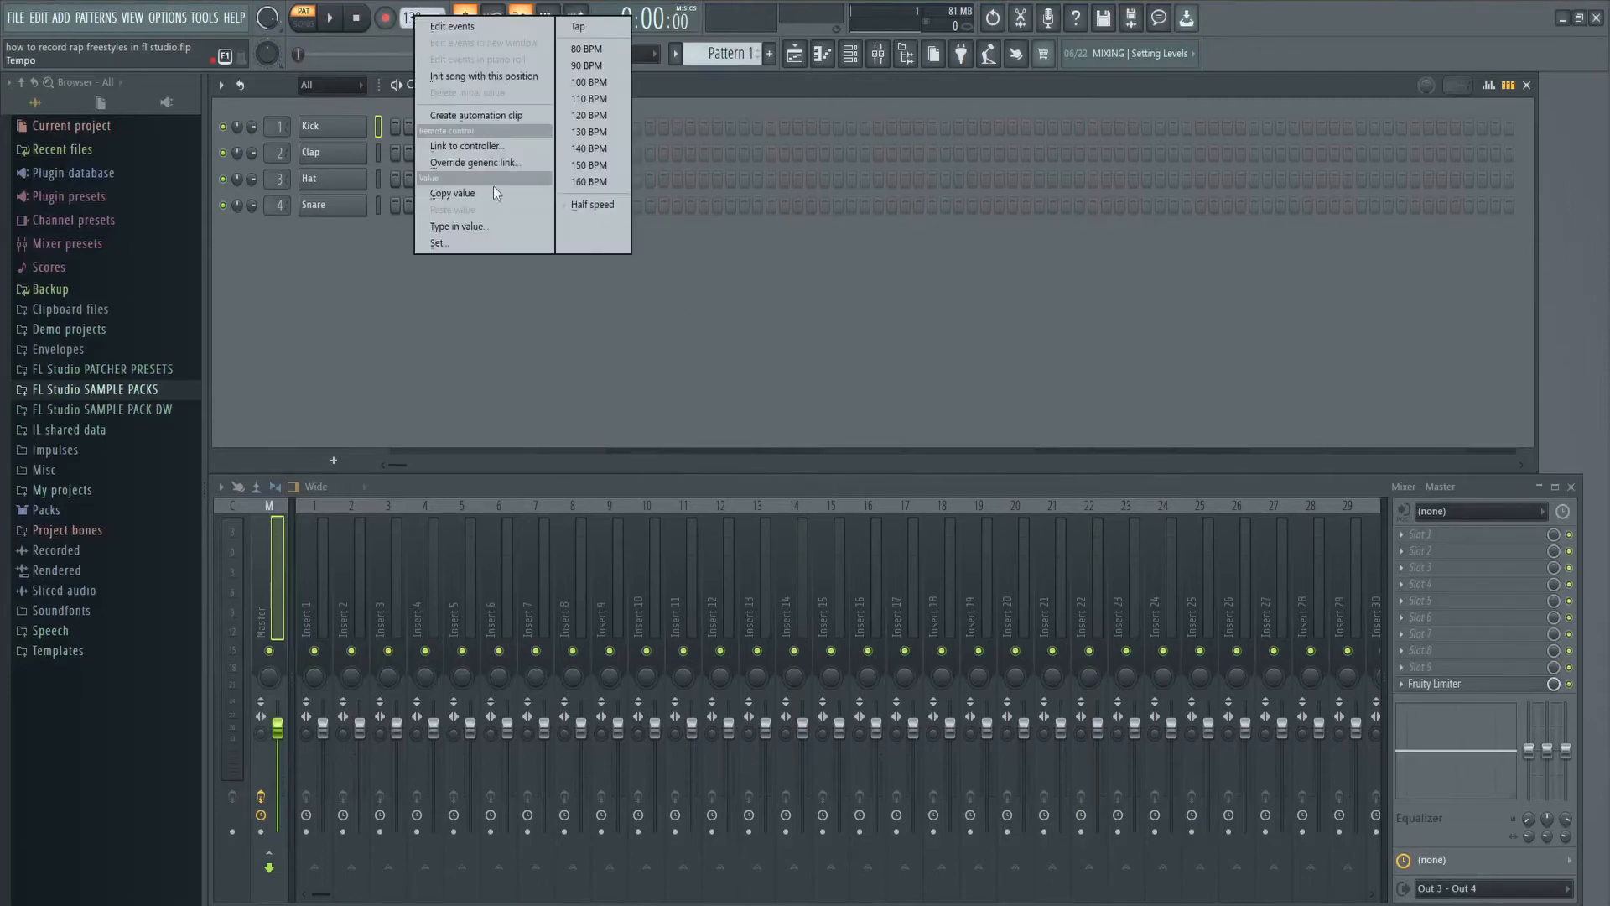
{"action": "left_click", "coordinate": [500, 223]}
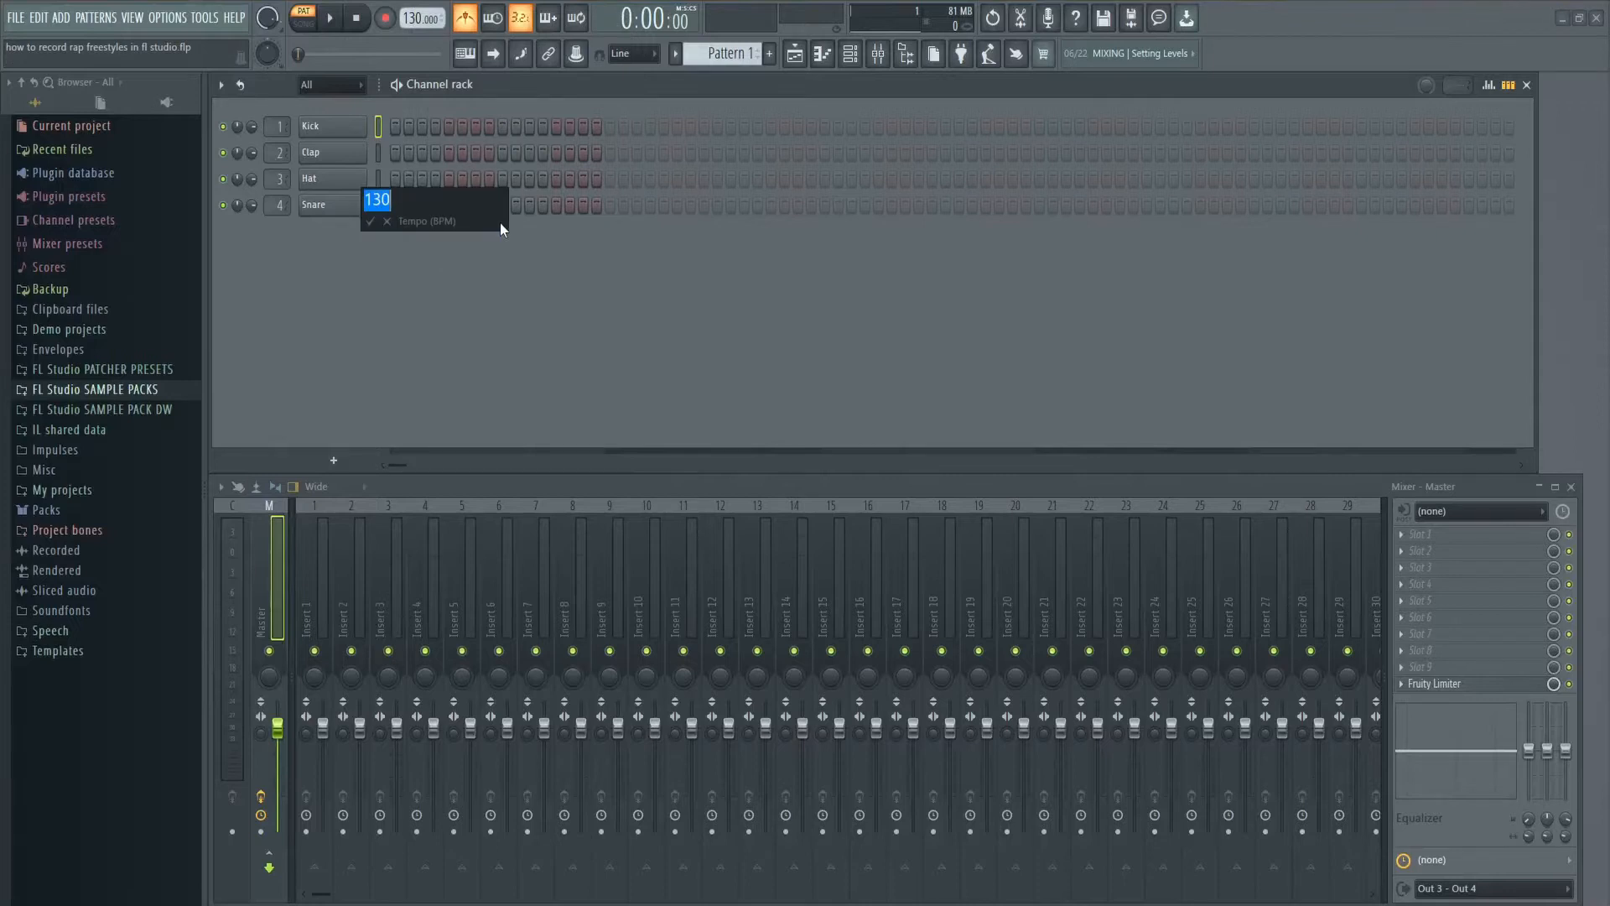
{"action": "type", "text": "84"}
{"action": "key", "text": "Return"}
Step: Import Spliffs-mastered-NO TAG.wav from the project folder into Playlist Track 1, starting at bar 1
{"action": "left_click", "coordinate": [794, 54]}
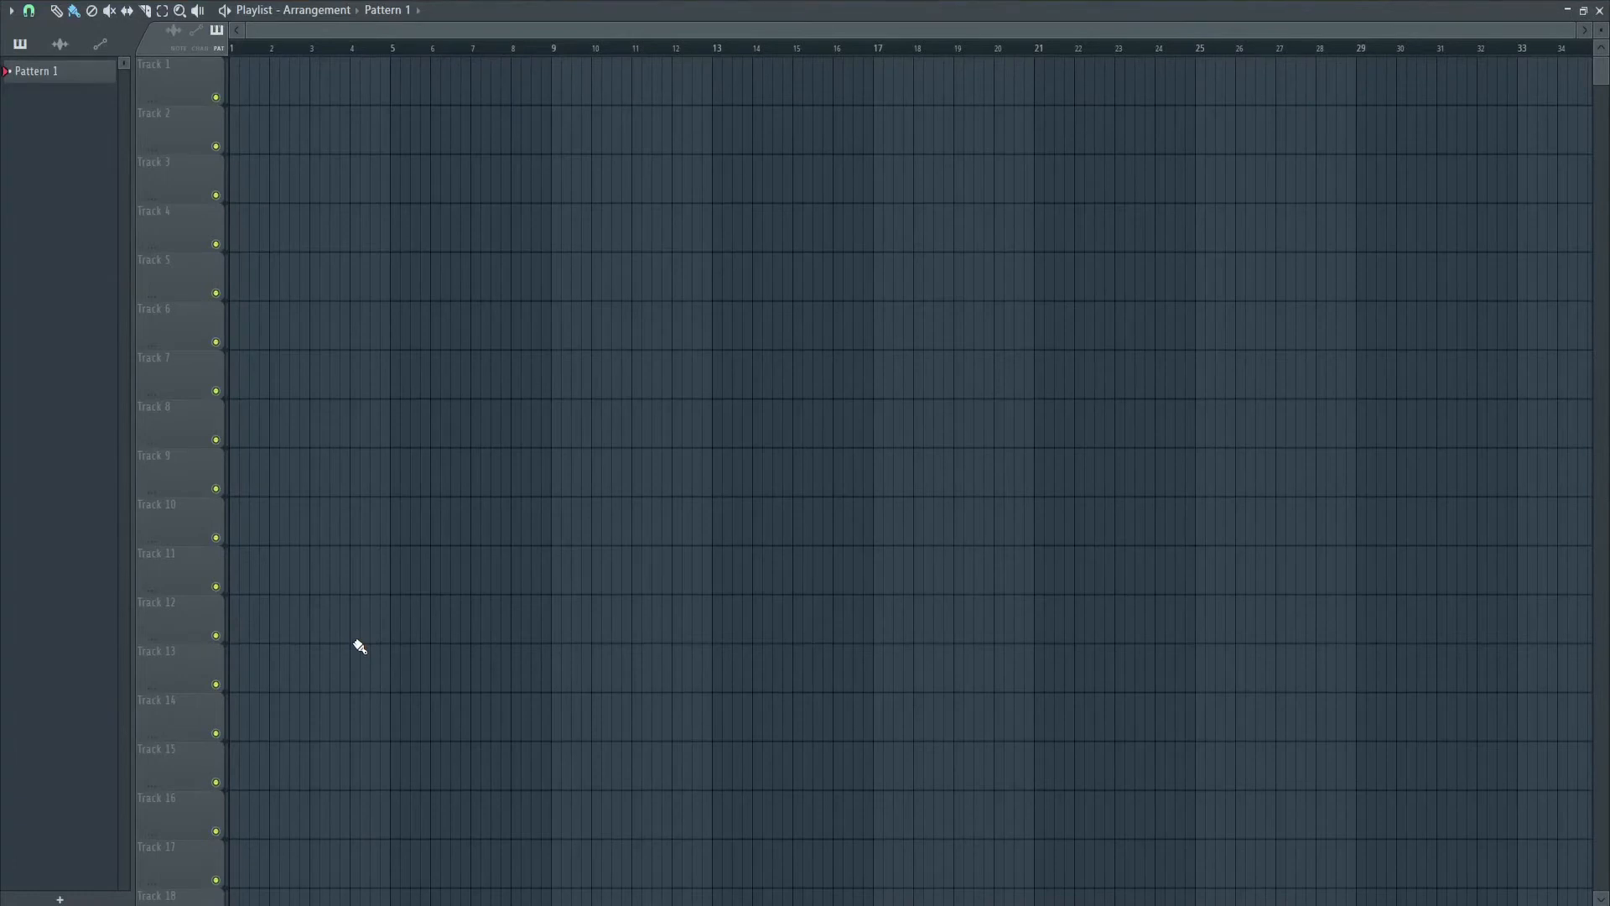
{"action": "mouse_move", "coordinate": [190, 901]}
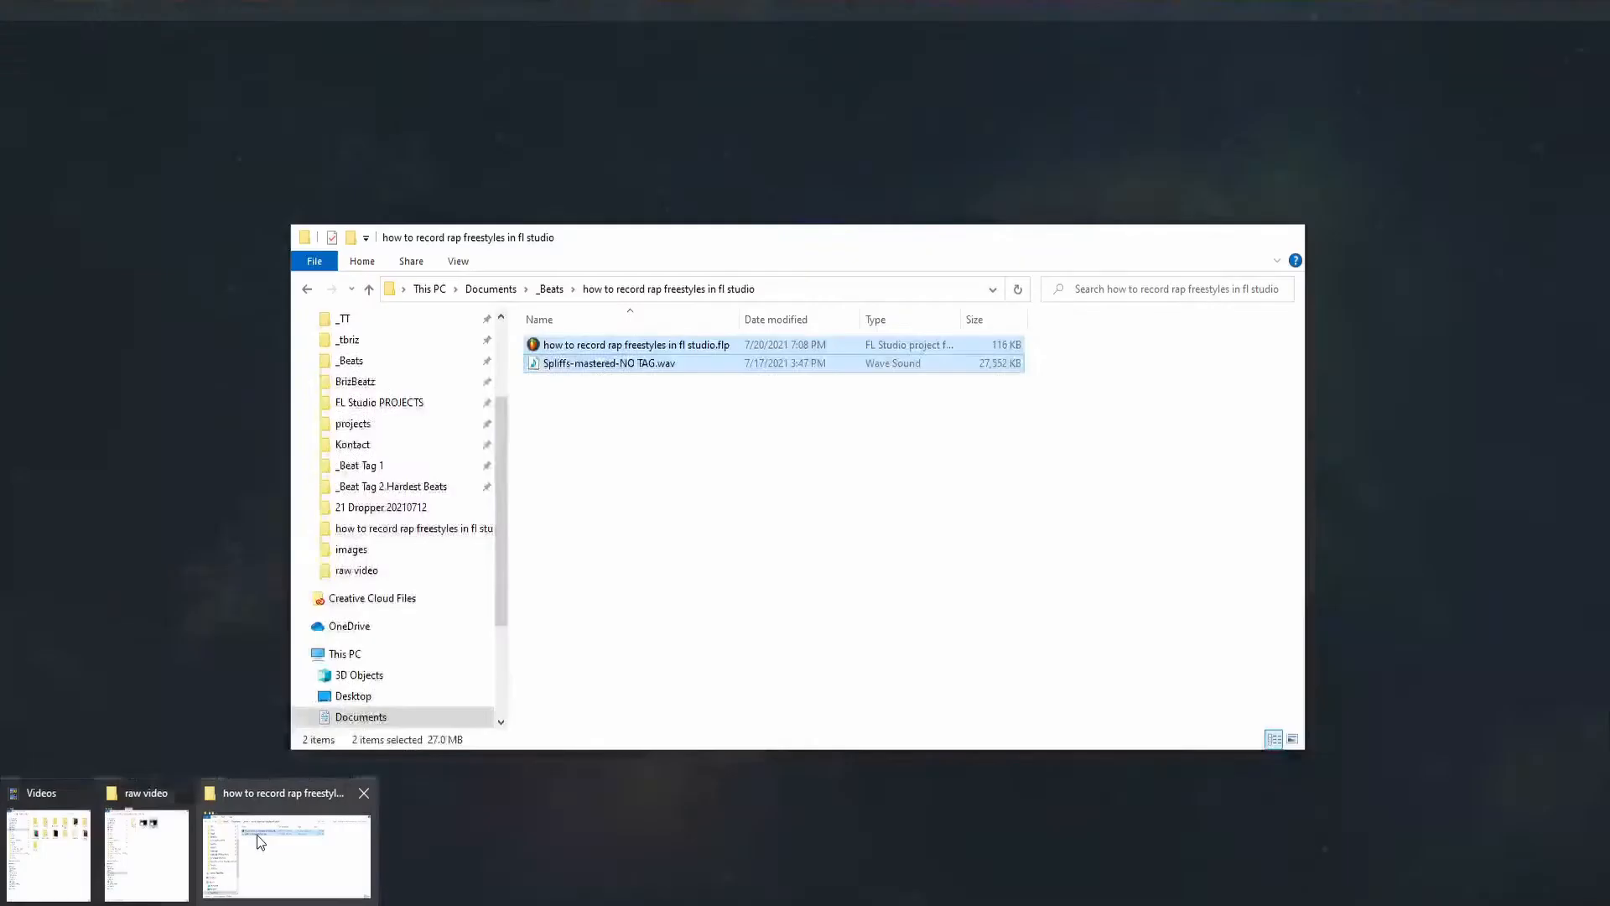
{"action": "left_click", "coordinate": [257, 833]}
{"action": "left_click", "coordinate": [603, 367]}
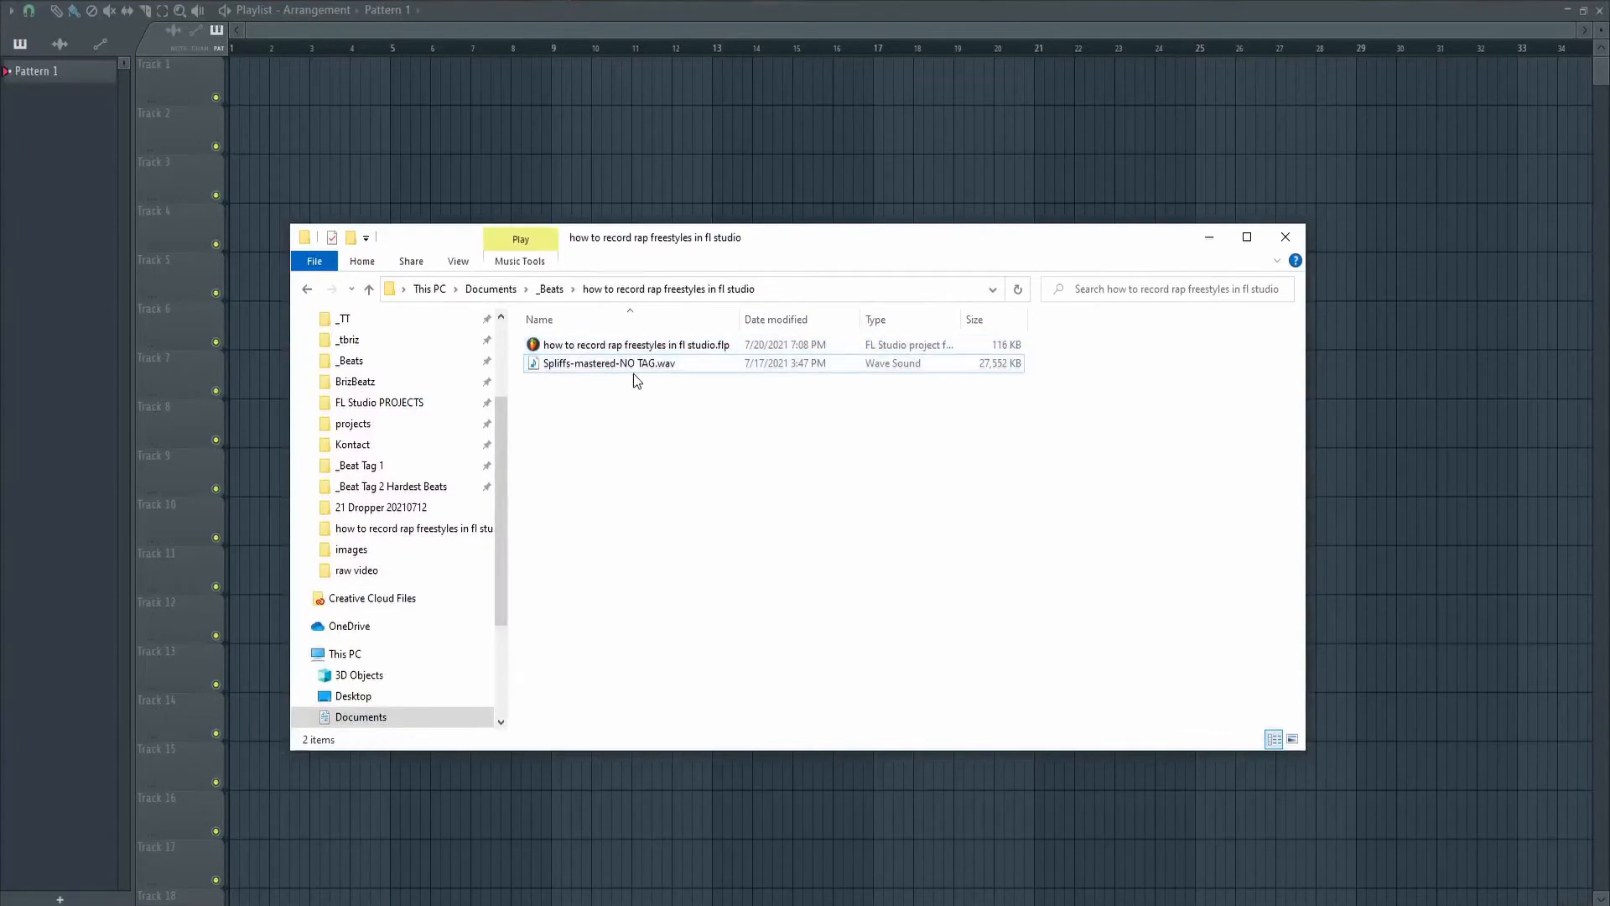
{"action": "left_click_drag", "start_coordinate": [631, 370], "coordinate": [278, 83]}
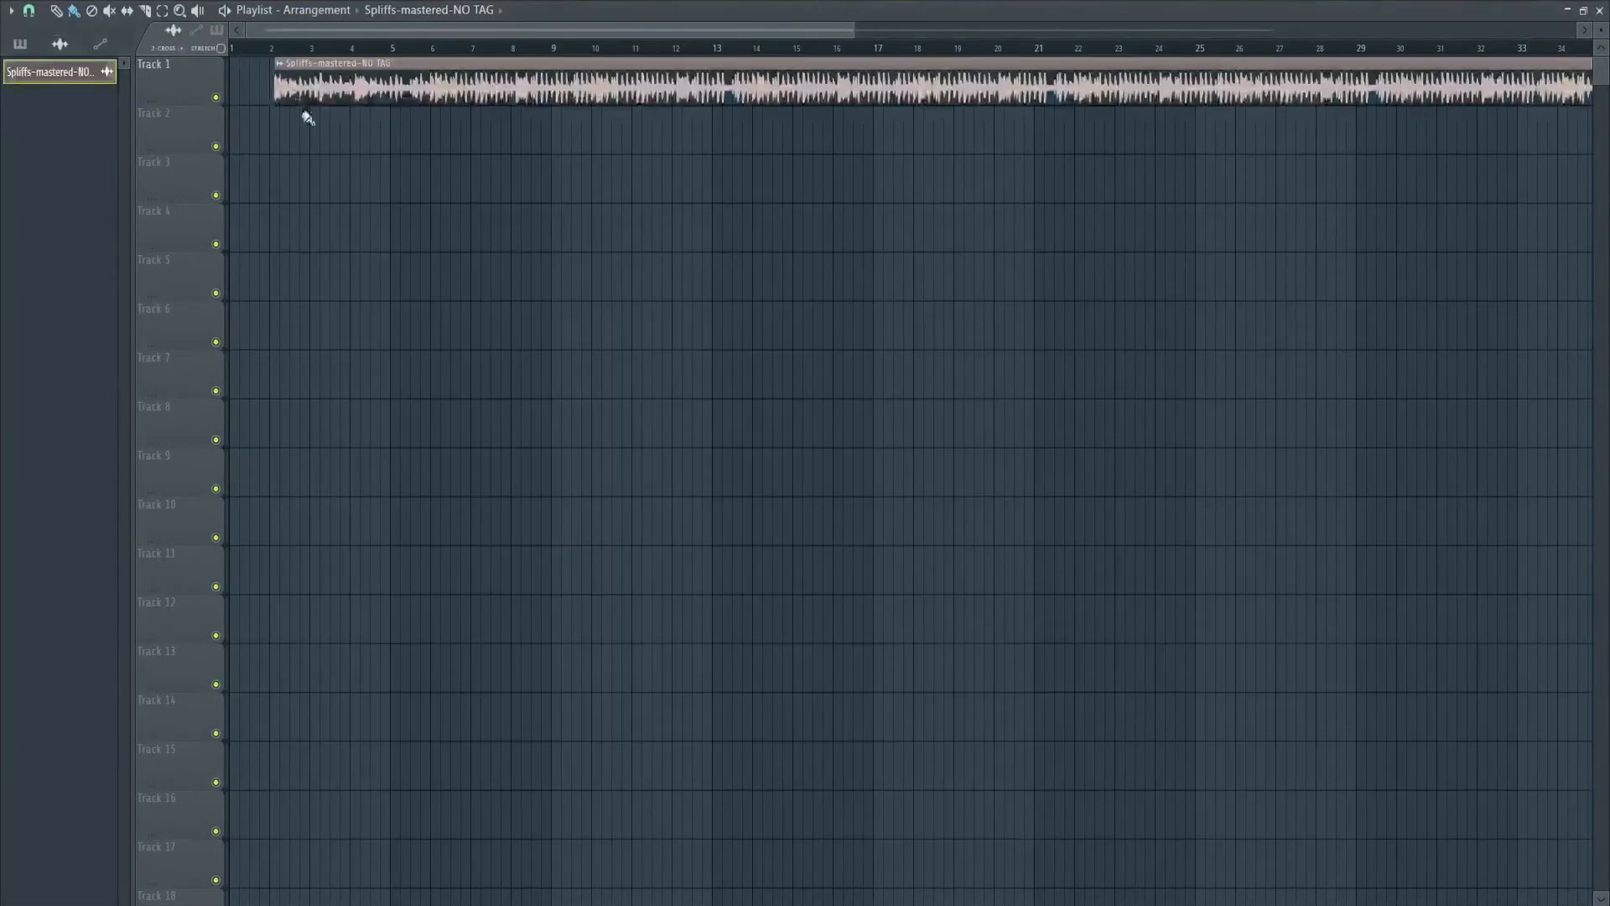
{"action": "left_click_drag", "start_coordinate": [413, 84], "coordinate": [368, 85]}
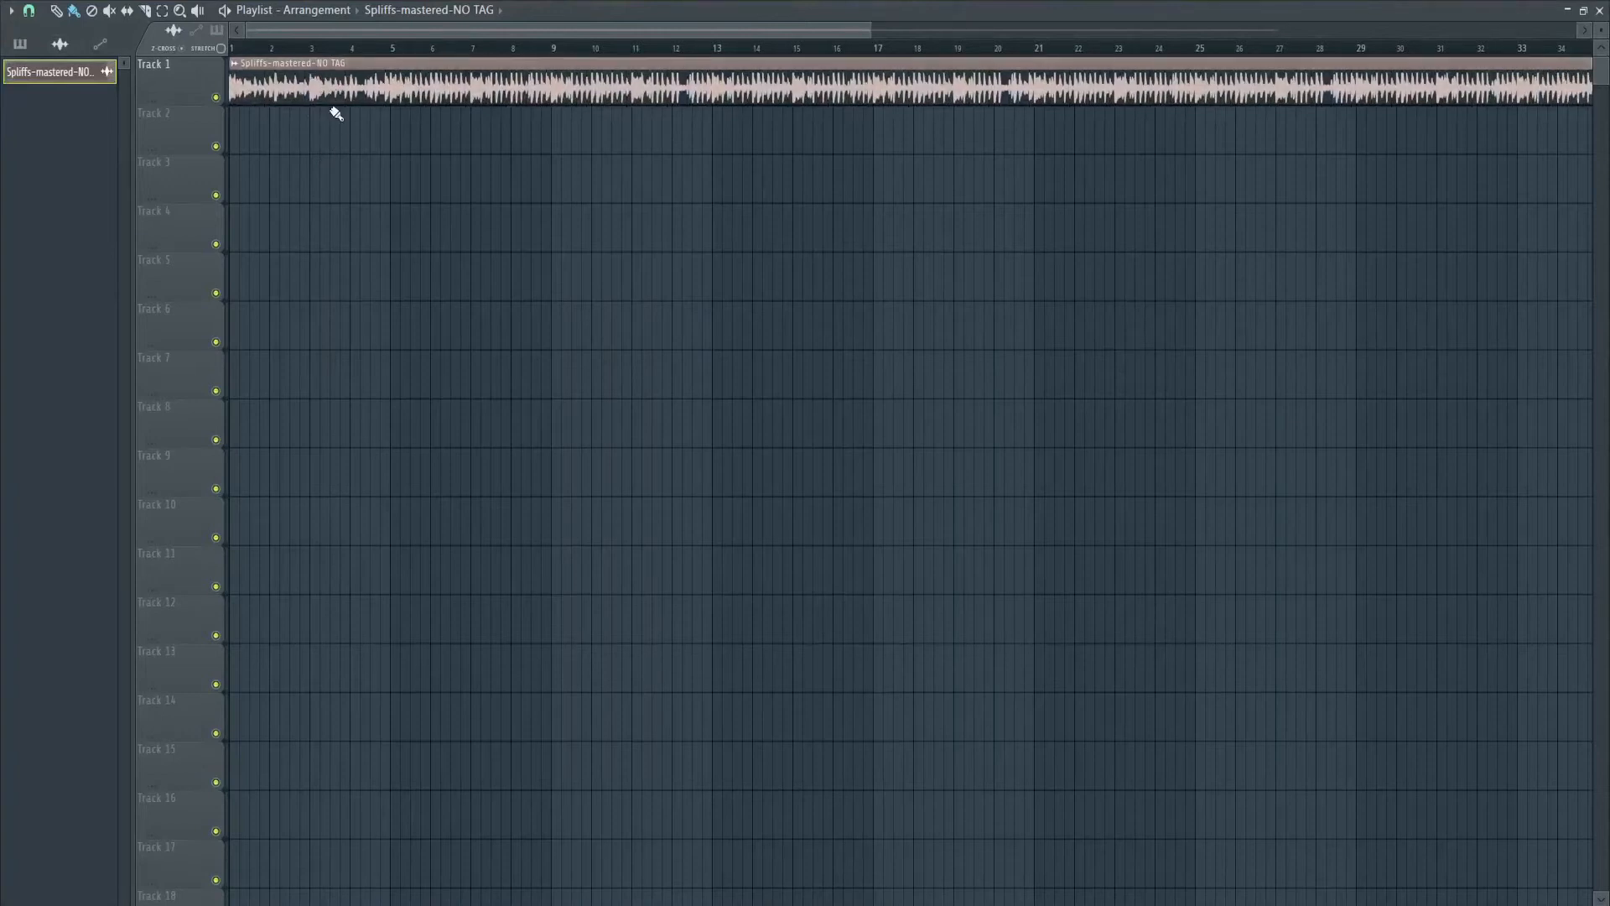
Step: Close the Playlist and set the Channel rack filter to All
{"action": "left_click", "coordinate": [1599, 10]}
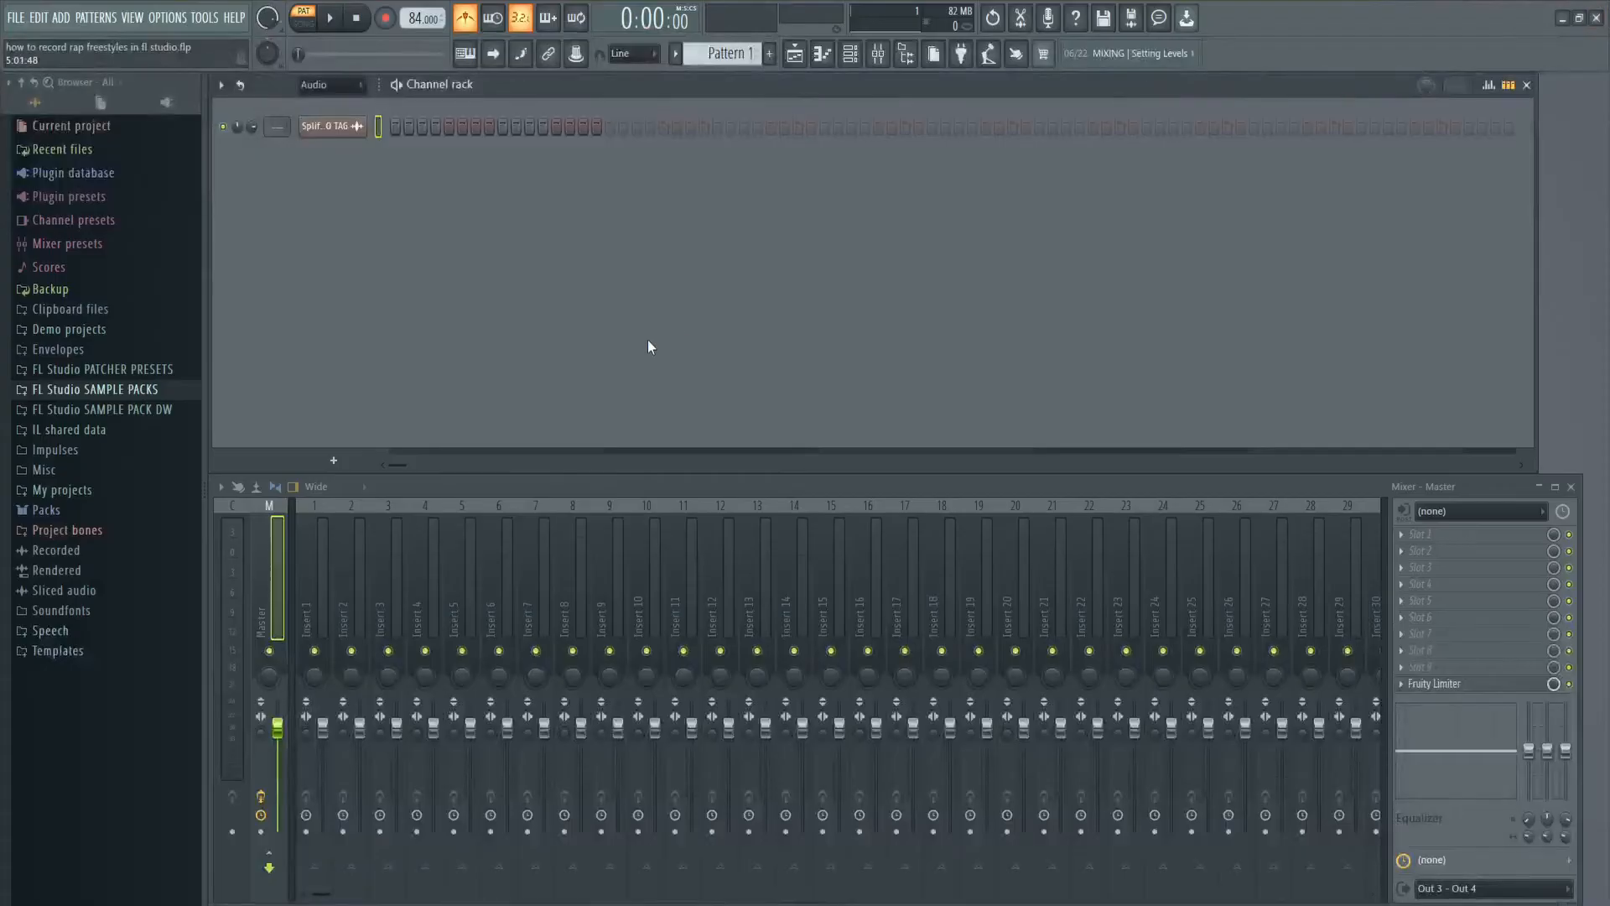
{"action": "left_click", "coordinate": [349, 84]}
{"action": "left_click", "coordinate": [340, 109]}
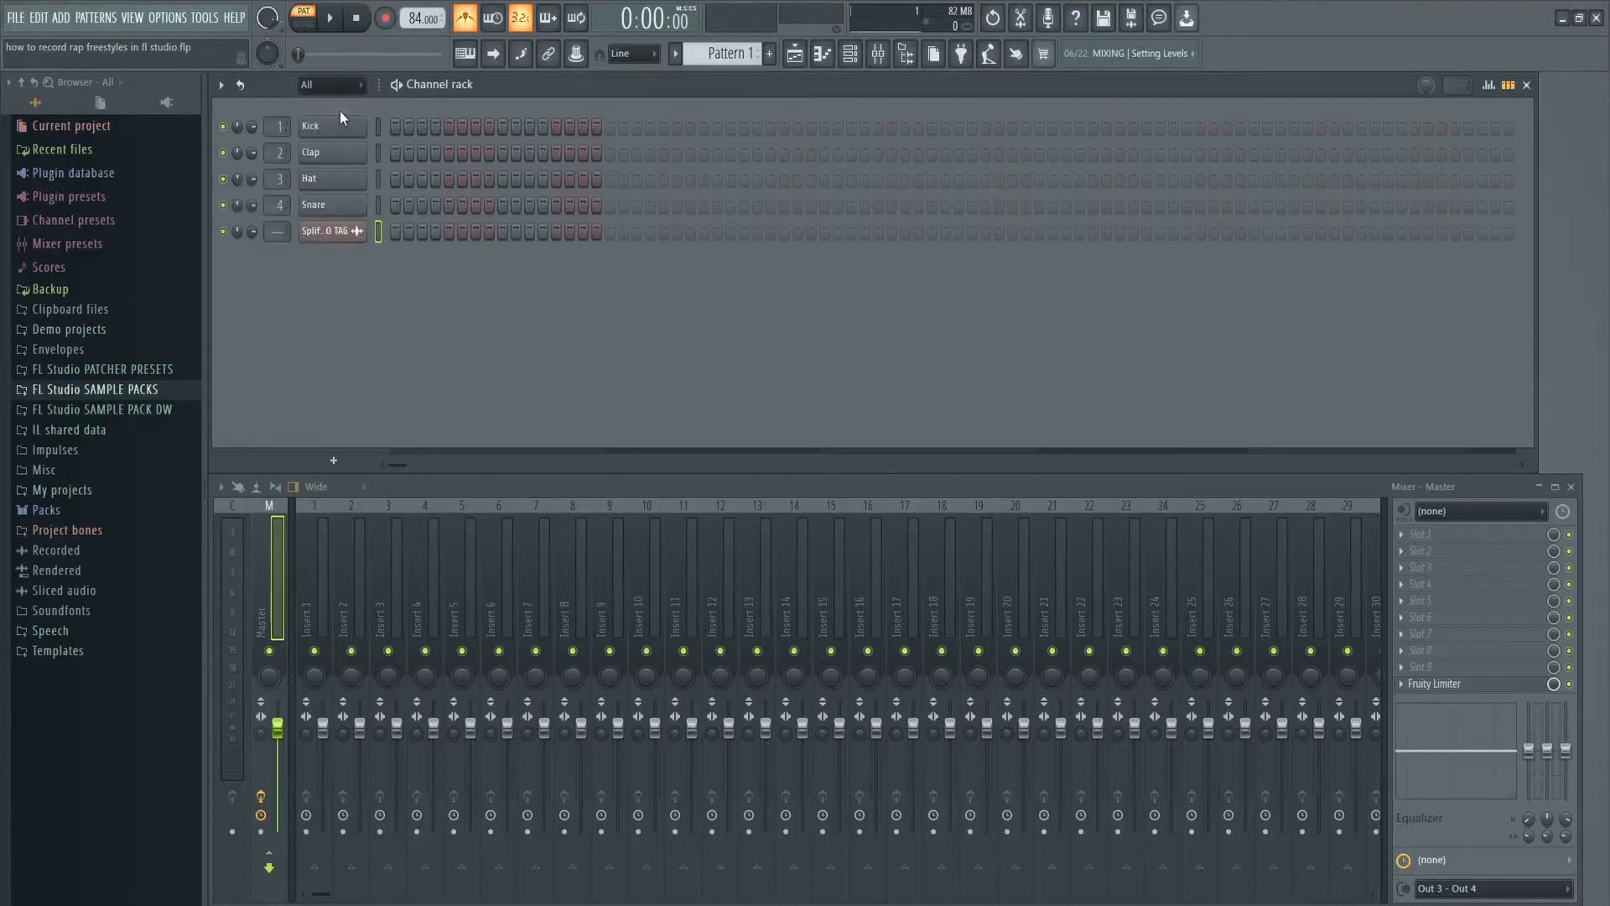
Step: Switch playback to song mode, play the beat briefly, and stop it
{"action": "left_click", "coordinate": [304, 27]}
{"action": "left_click", "coordinate": [332, 20]}
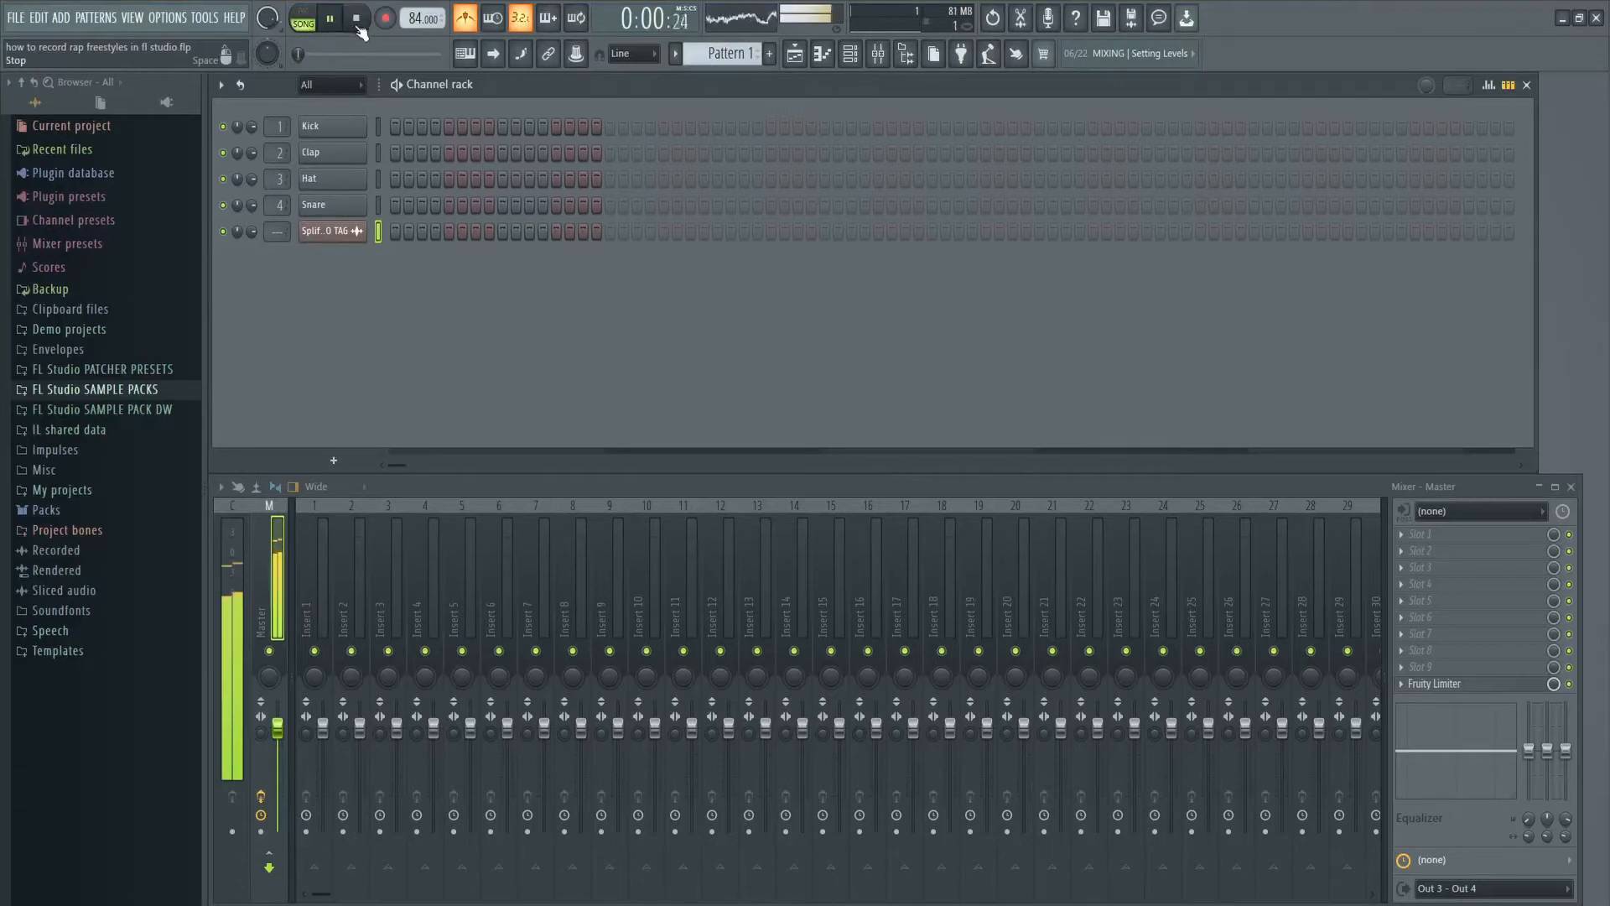
{"action": "key", "text": "space"}
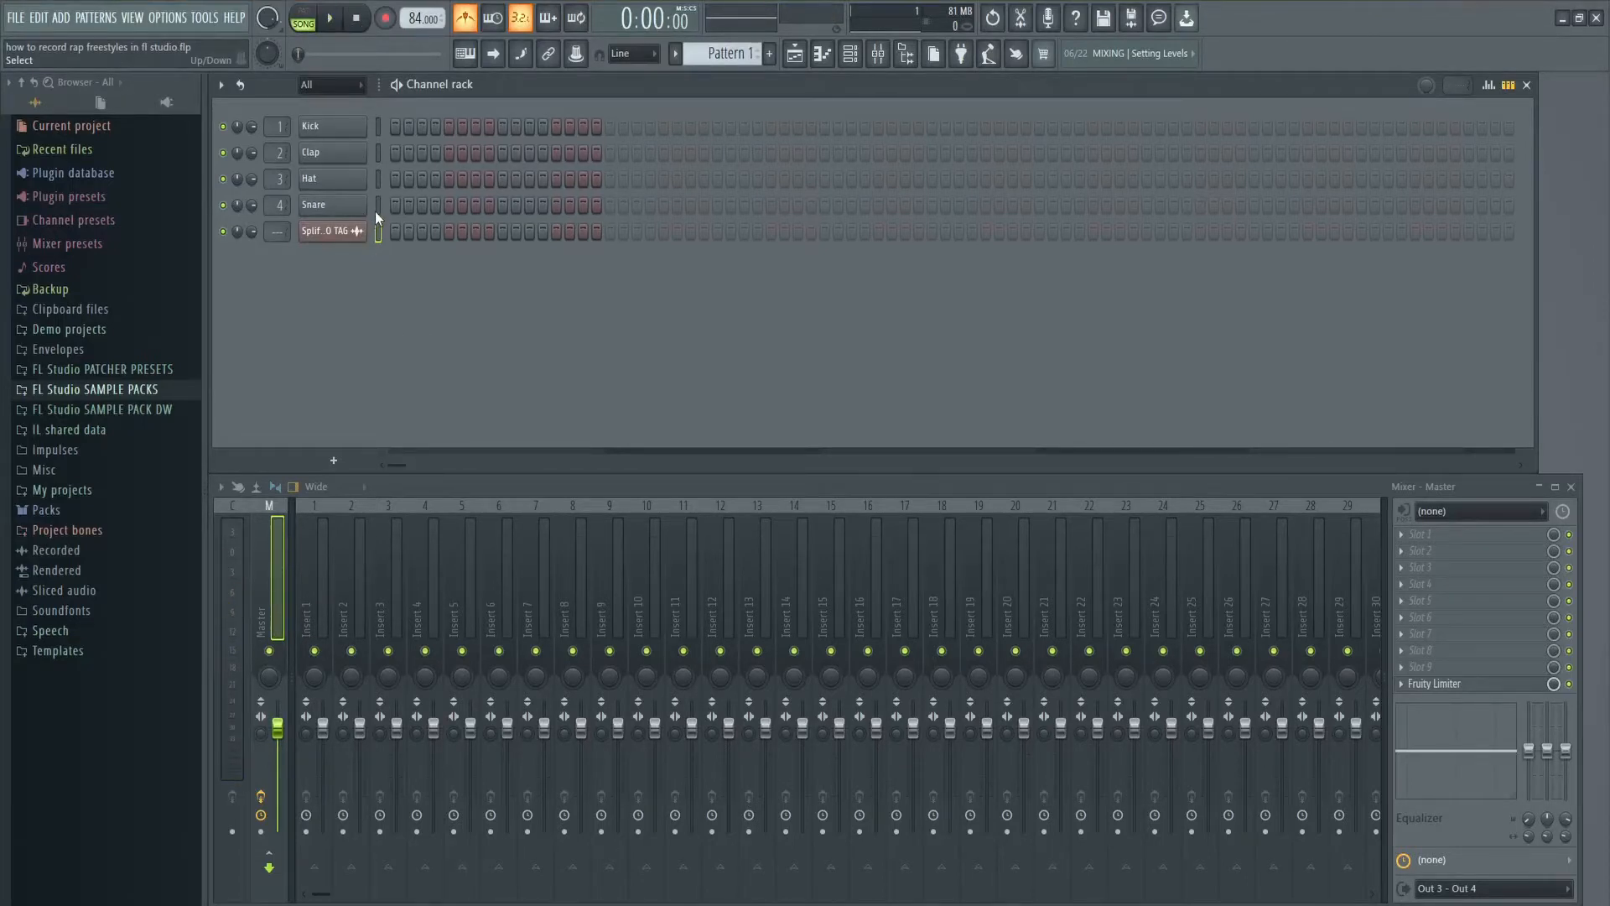
Step: Delete the Kick, Clap, Hat and Snare channels from the Channel rack
{"action": "left_click_drag", "start_coordinate": [379, 146], "coordinate": [378, 126]}
{"action": "key", "text": "alt+Delete"}
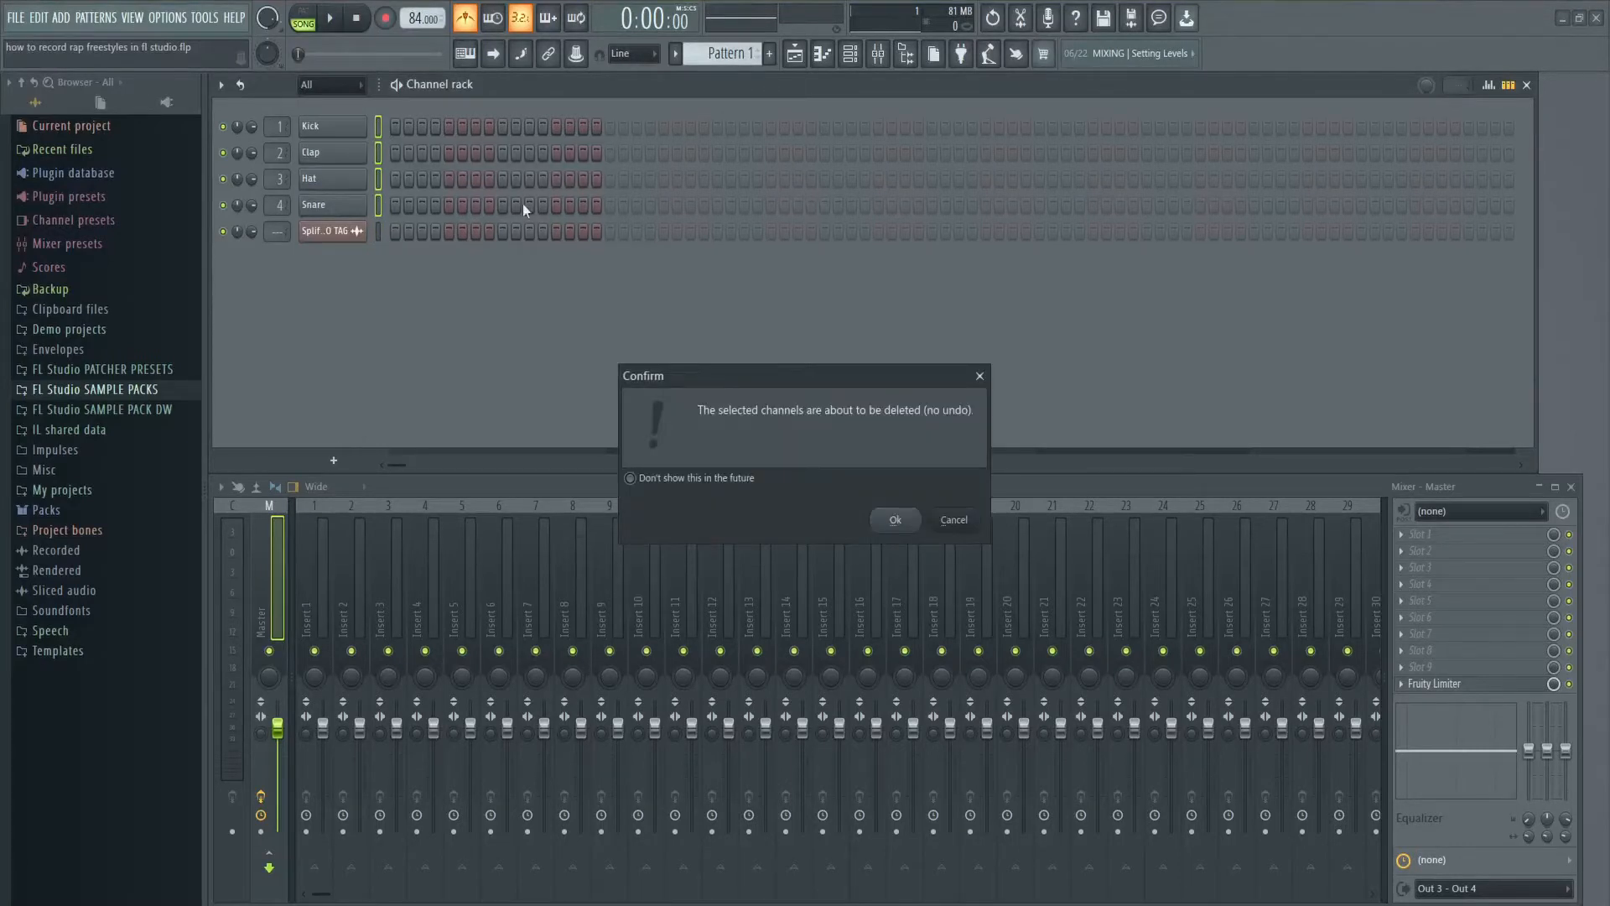
{"action": "left_click", "coordinate": [894, 519]}
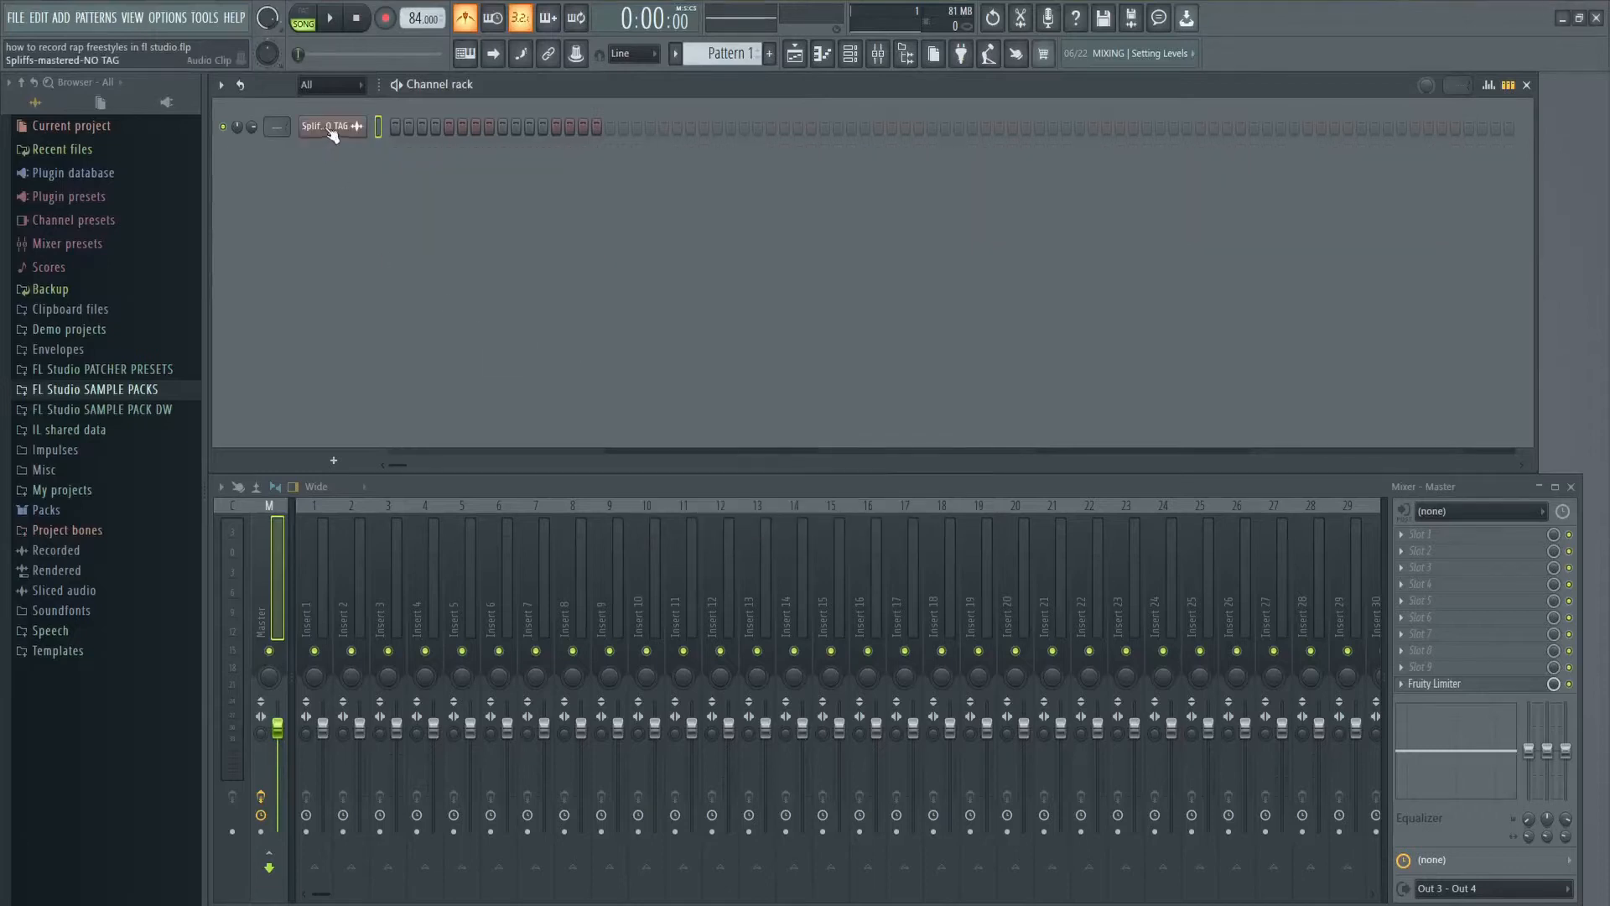
Step: Route the Spliffs-mastered-NO TAG channel to mixer track Insert 1
{"action": "left_click", "coordinate": [317, 592]}
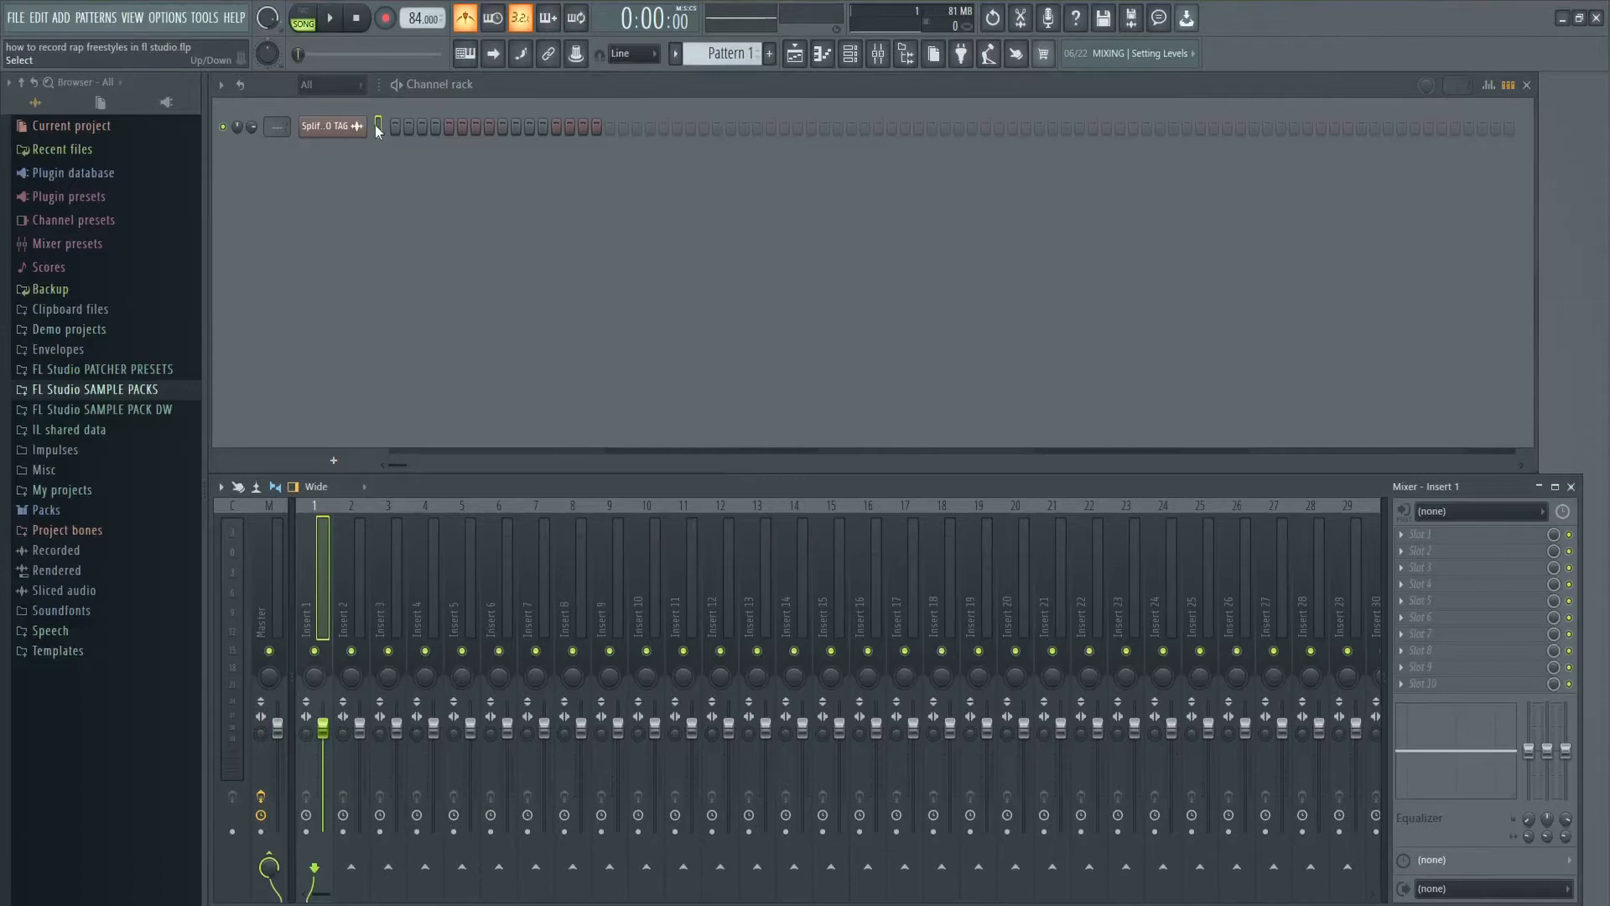
{"action": "right_click", "coordinate": [309, 616]}
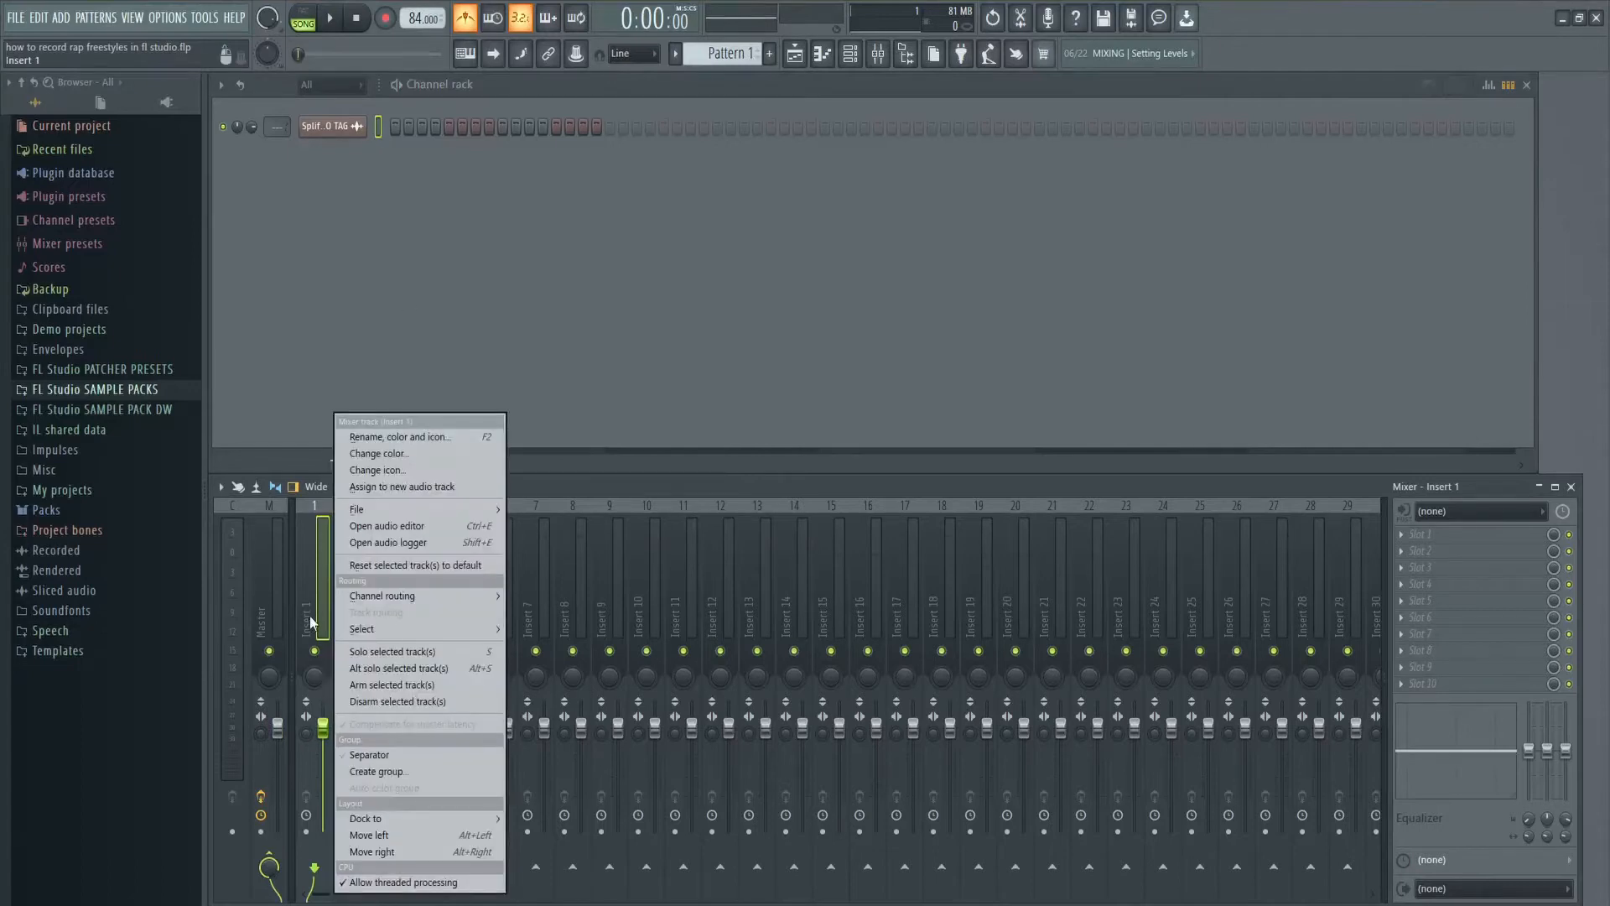
{"action": "mouse_move", "coordinate": [375, 596]}
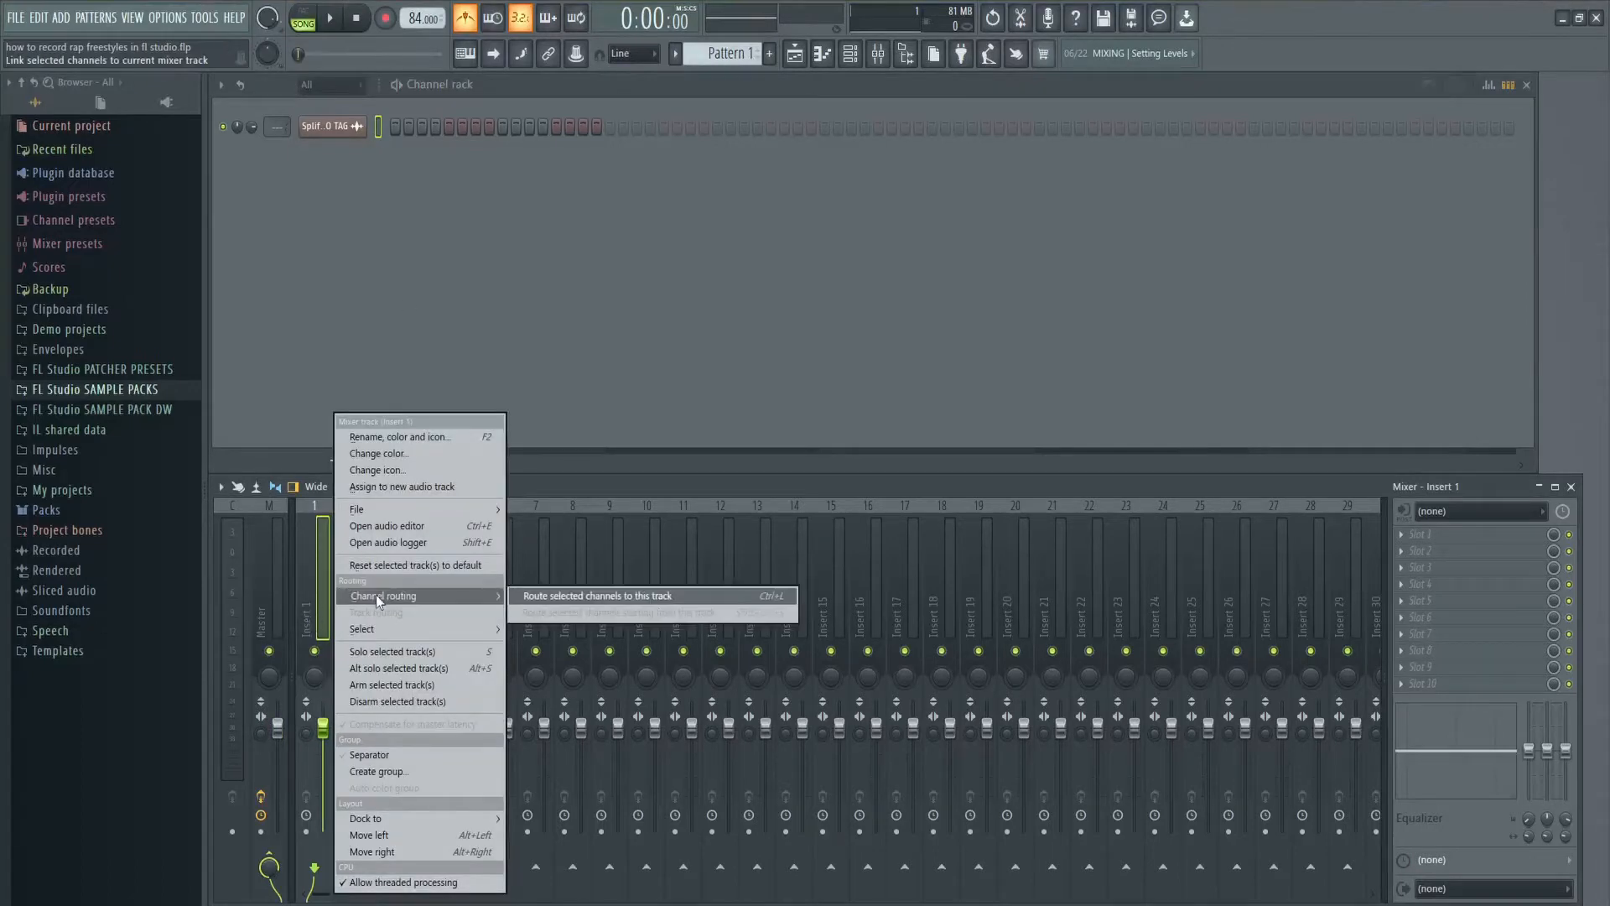
{"action": "left_click", "coordinate": [602, 597]}
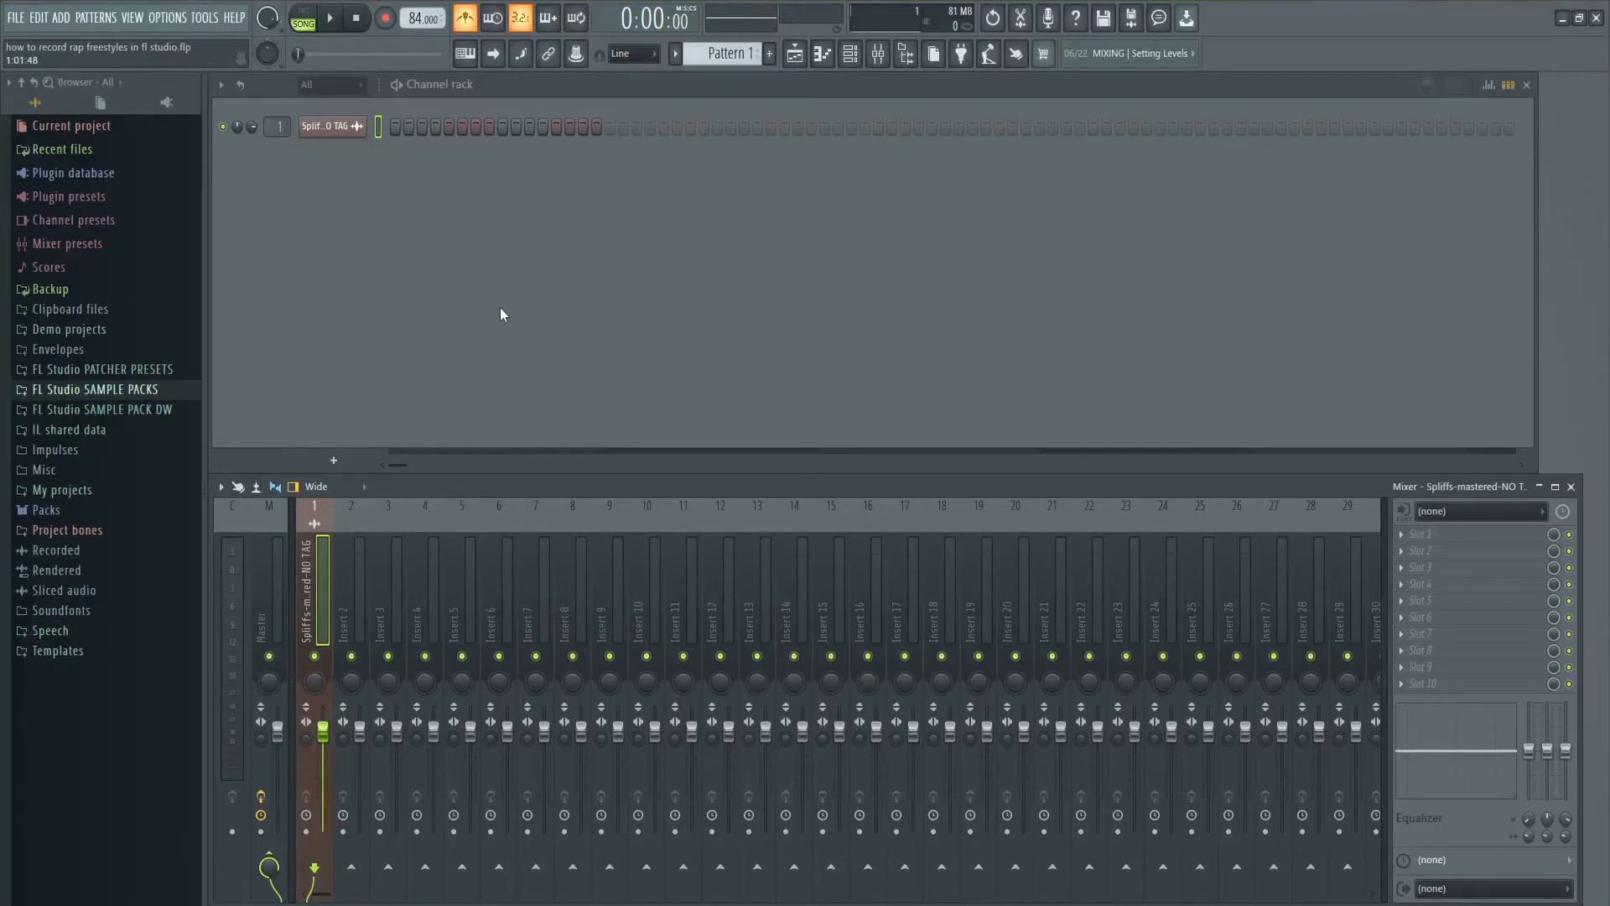
Step: Play the song to check the beat's signal on its mixer track and the master, and stop playback
{"action": "key", "text": "space"}
{"action": "key", "text": "space"}
{"action": "key", "text": "space"}
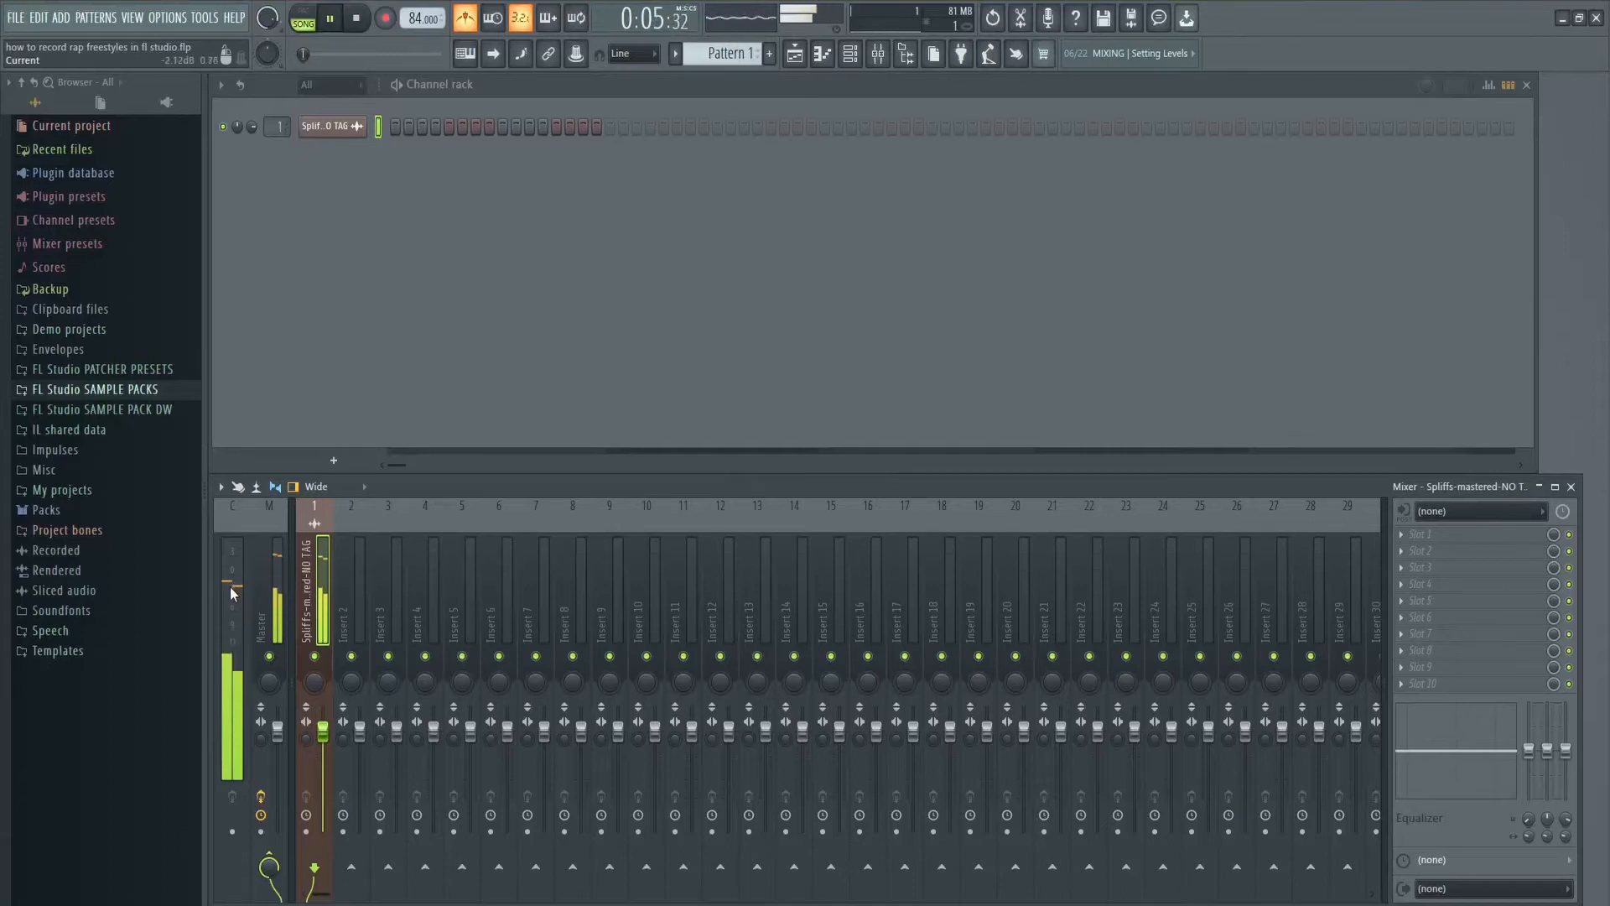
{"action": "key", "text": "space"}
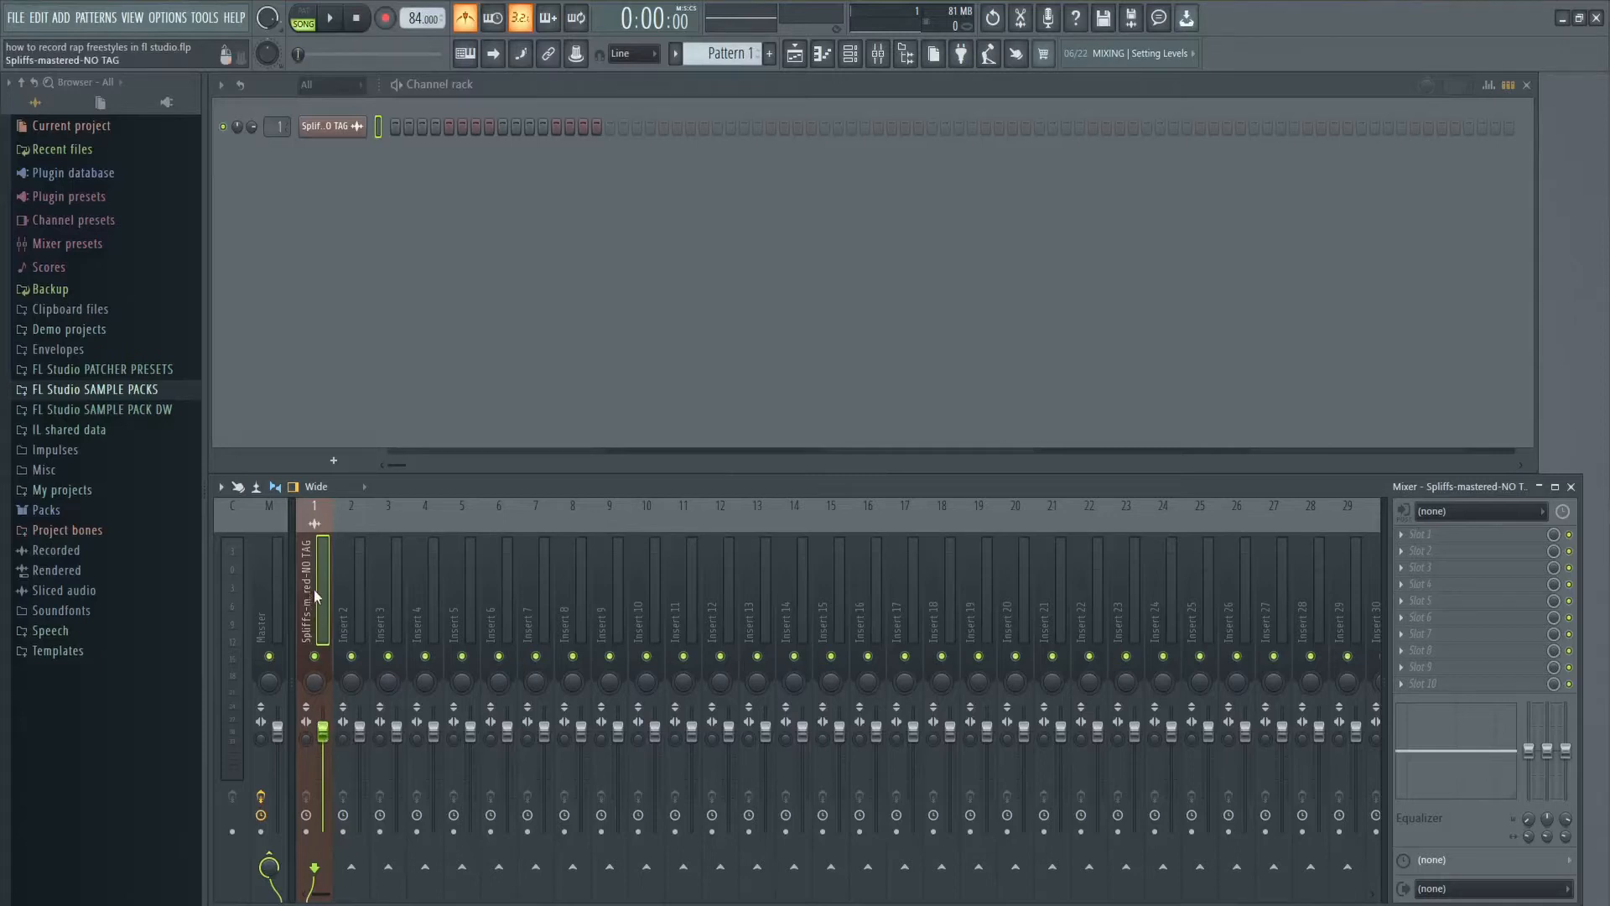
Step: Lower the beat track's volume in the mixer and set Insert 2's audio input to the mono input In 2
{"action": "left_click_drag", "start_coordinate": [323, 731], "coordinate": [323, 756]}
{"action": "left_click", "coordinate": [348, 609]}
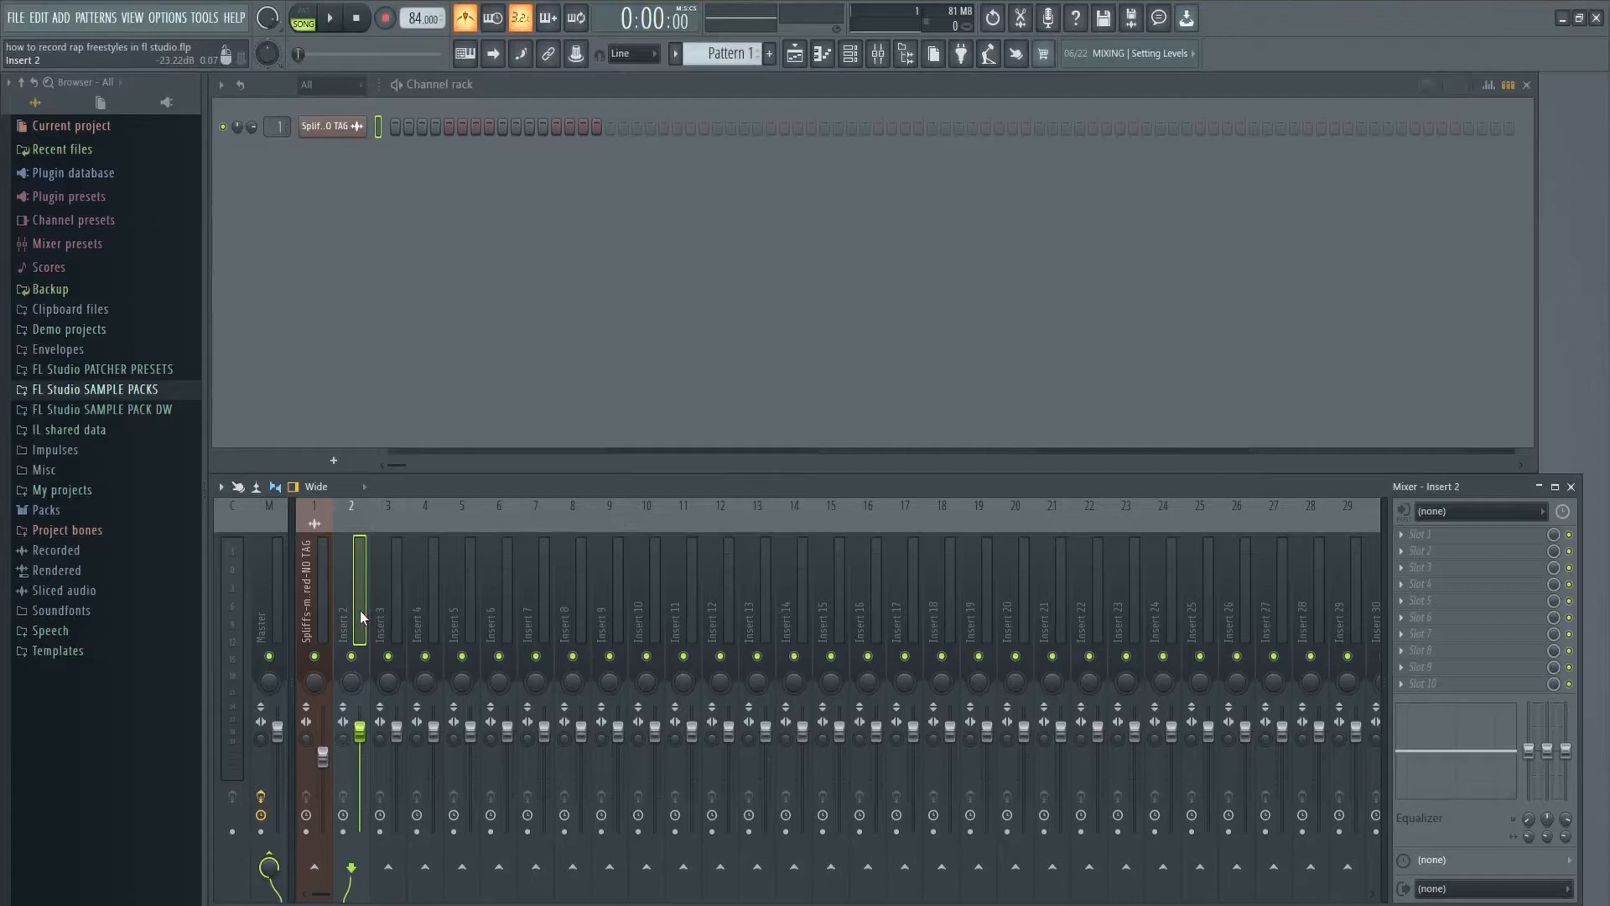
{"action": "left_click", "coordinate": [1478, 511]}
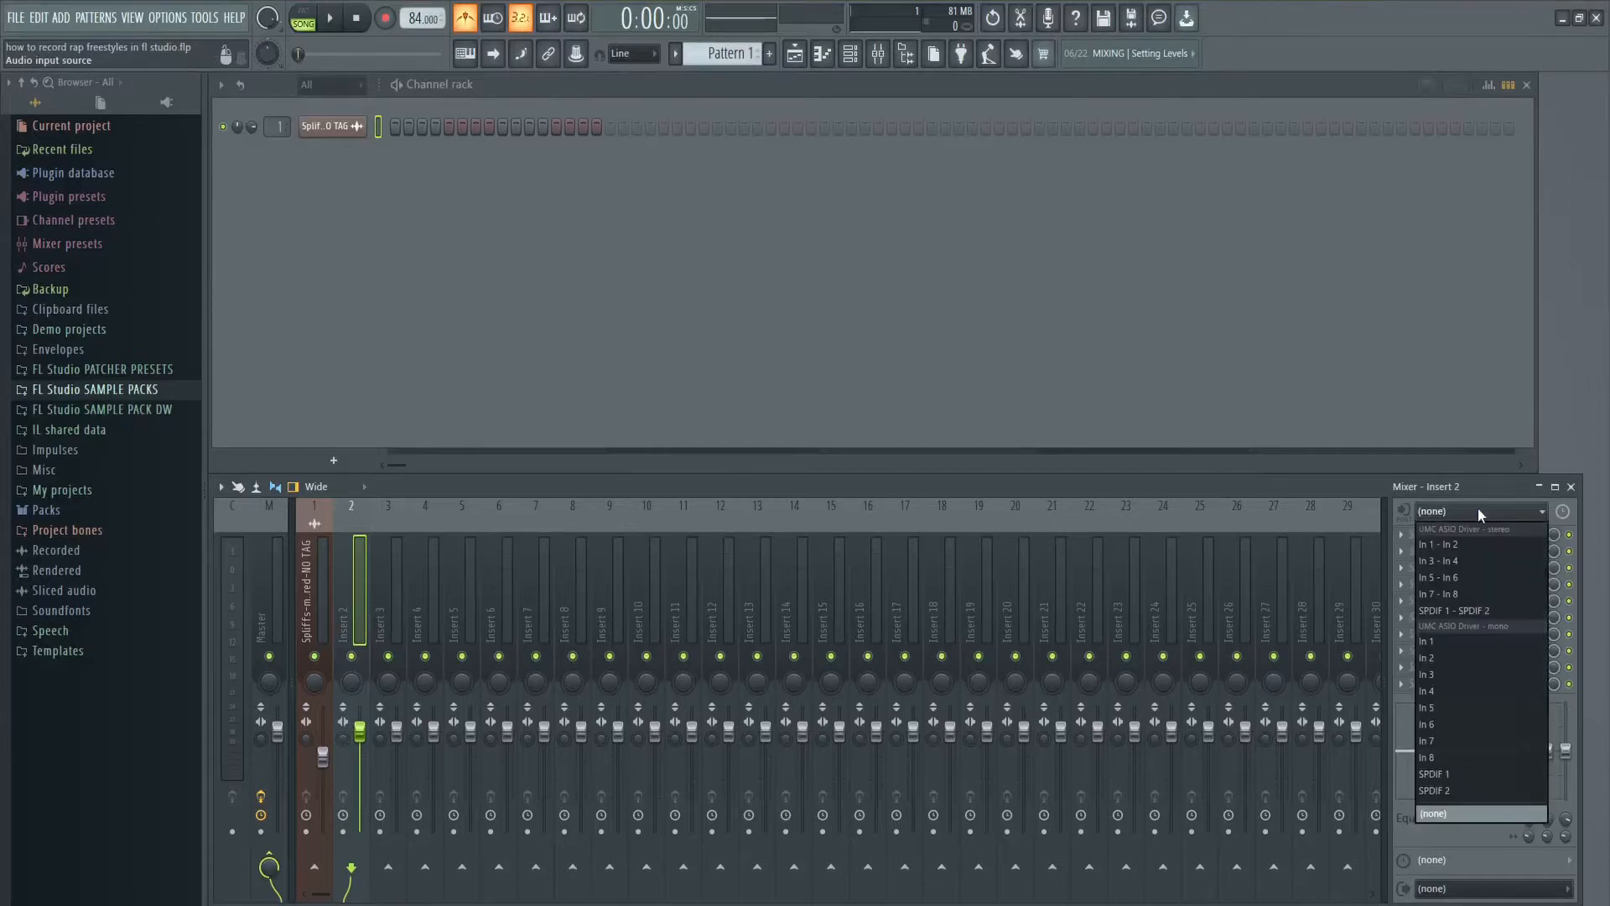
{"action": "left_click", "coordinate": [1446, 659]}
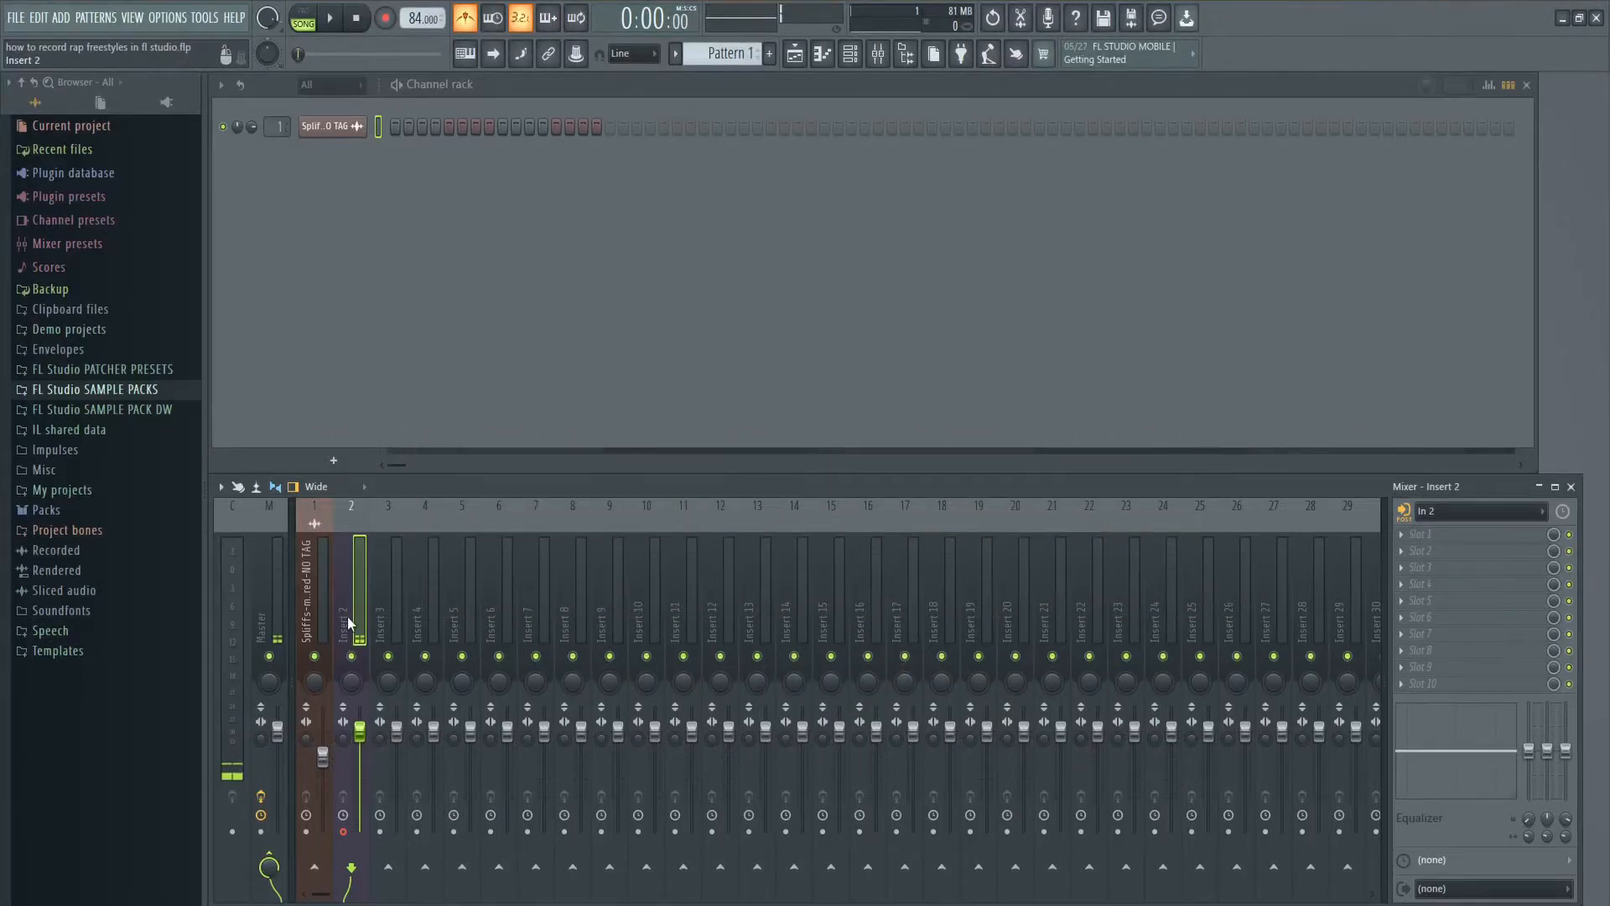
Step: Arm Insert 2 for recording and save its take as a WAV file named with the vocalist's name plus "vox"
{"action": "left_click", "coordinate": [344, 832]}
{"action": "left_click", "coordinate": [344, 833]}
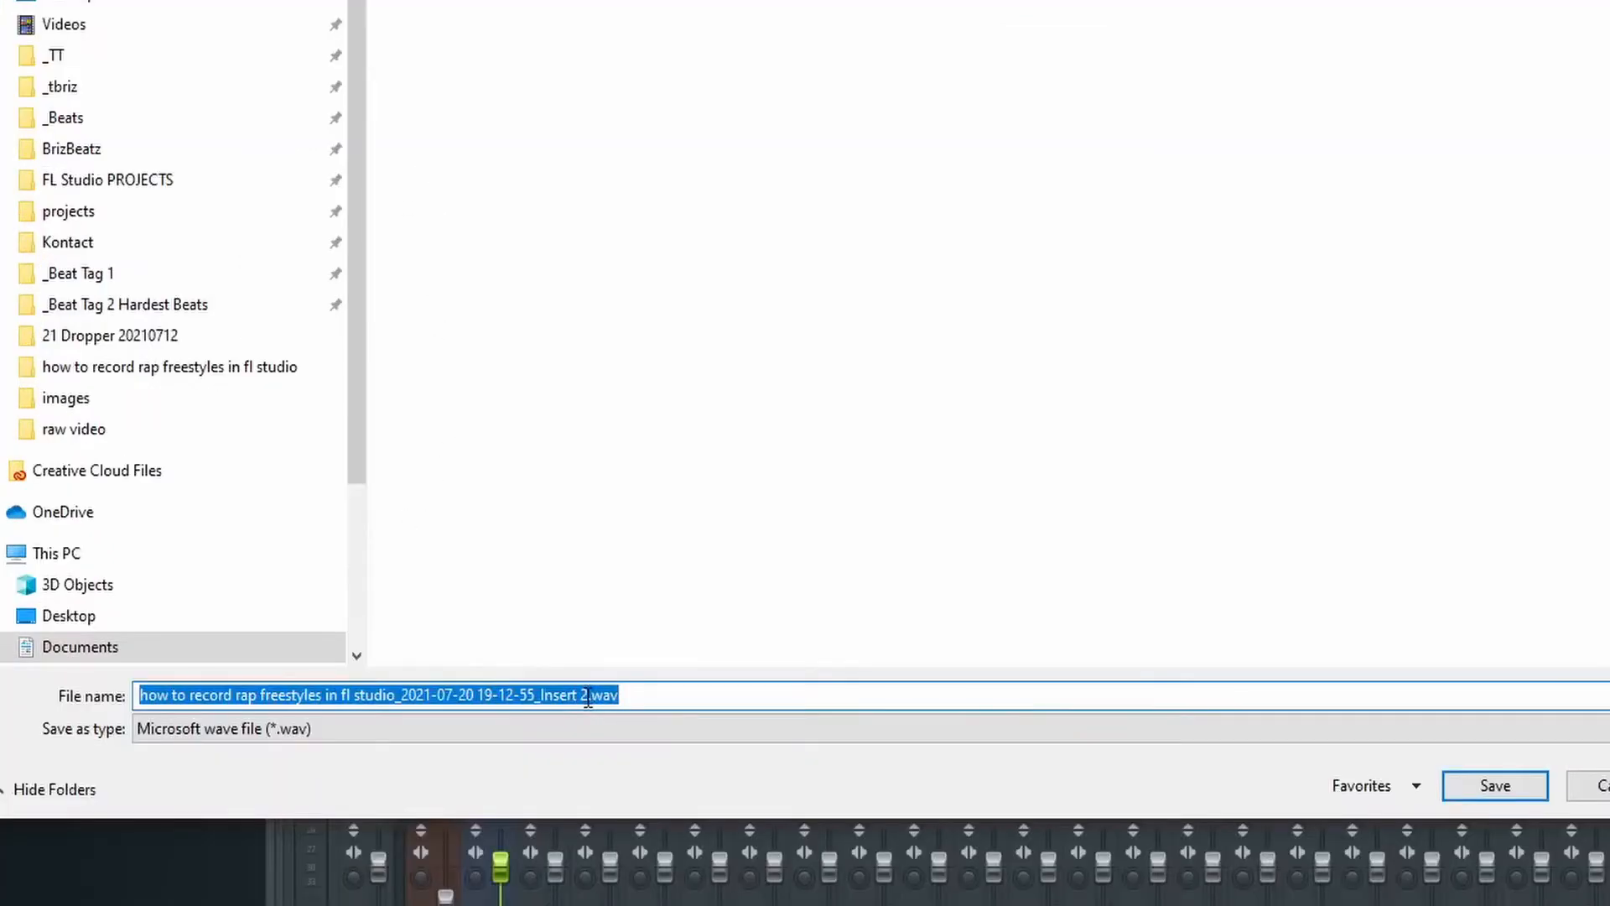
{"action": "left_click_drag", "start_coordinate": [588, 698], "coordinate": [129, 719]}
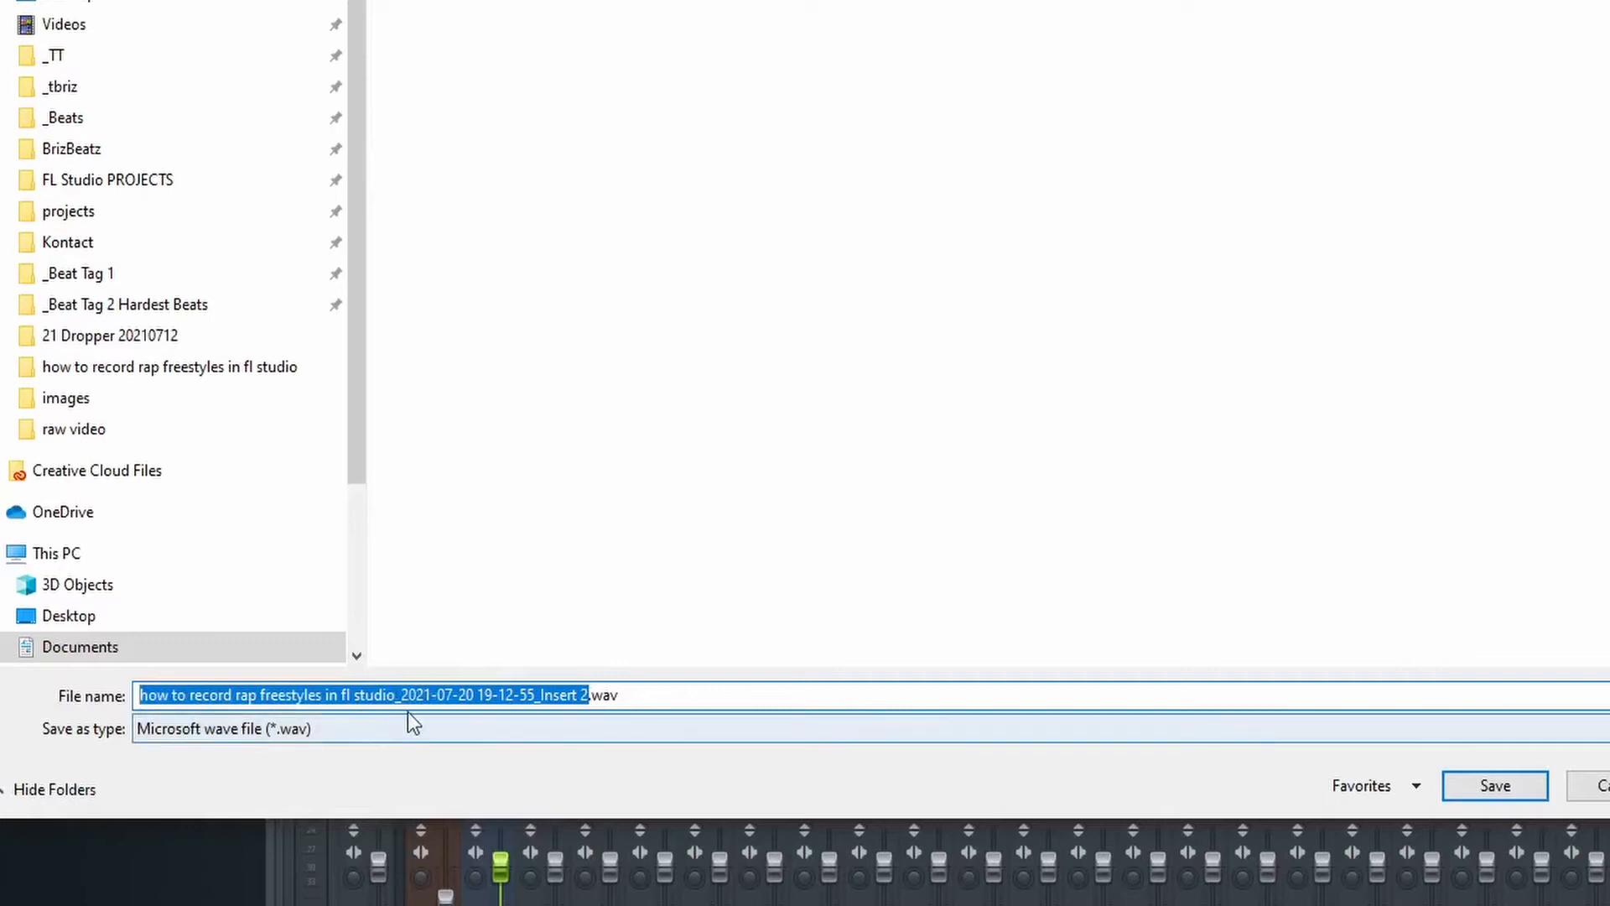
{"action": "type", "text": "conor vox"}
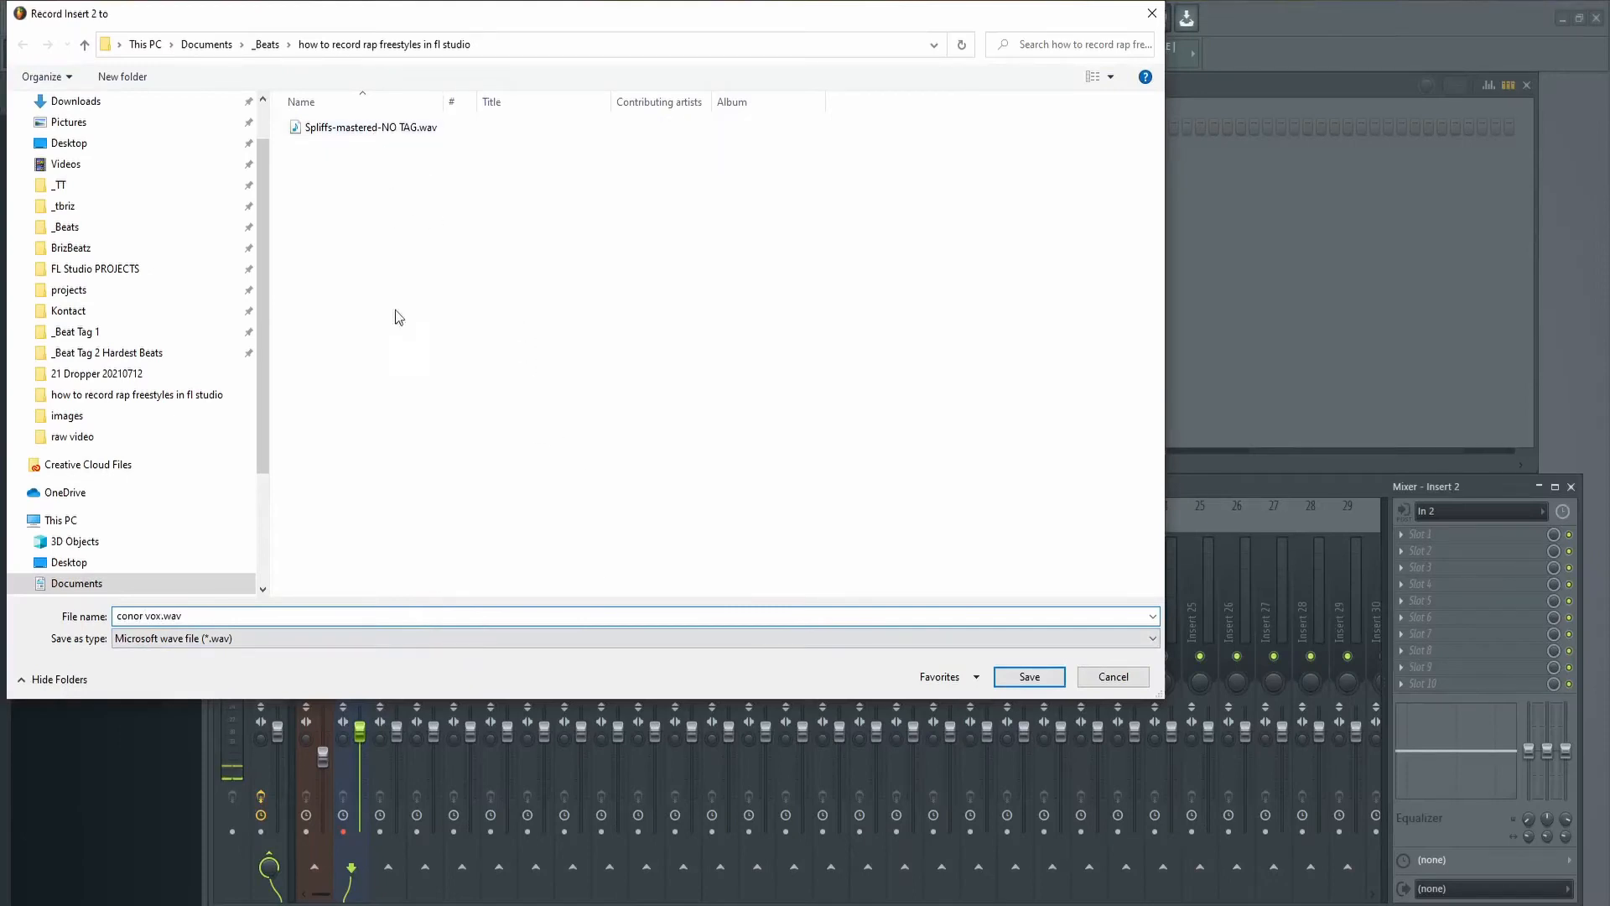
{"action": "left_click", "coordinate": [1031, 677]}
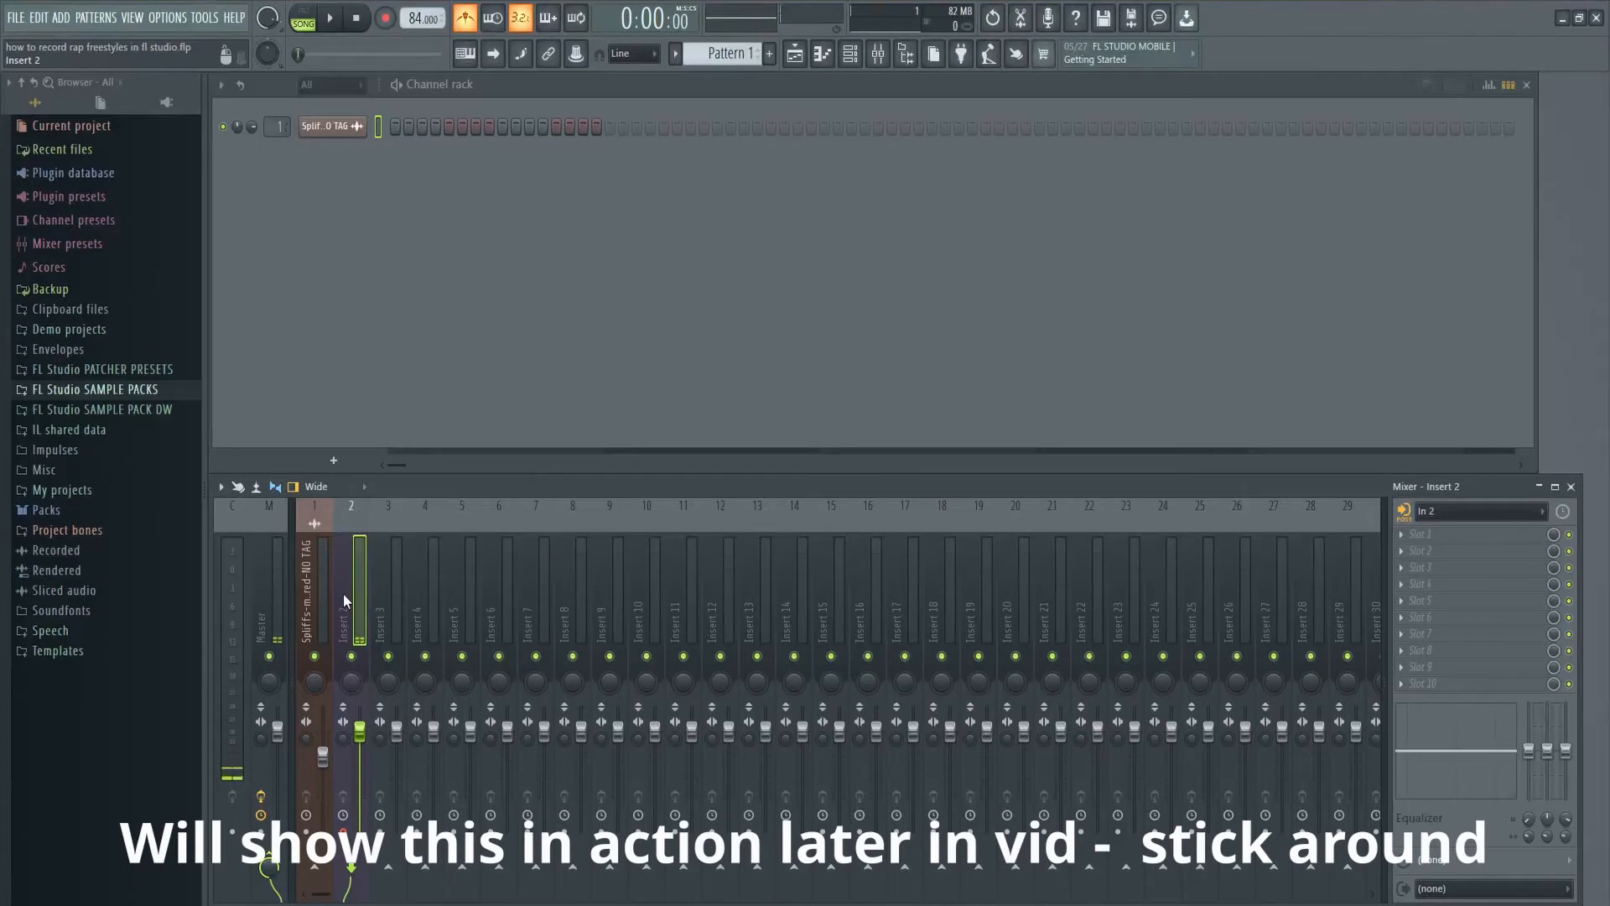
Step: Rename mixer track Insert 2 with the vocalist's name followed by "in"
{"action": "right_click", "coordinate": [343, 594]}
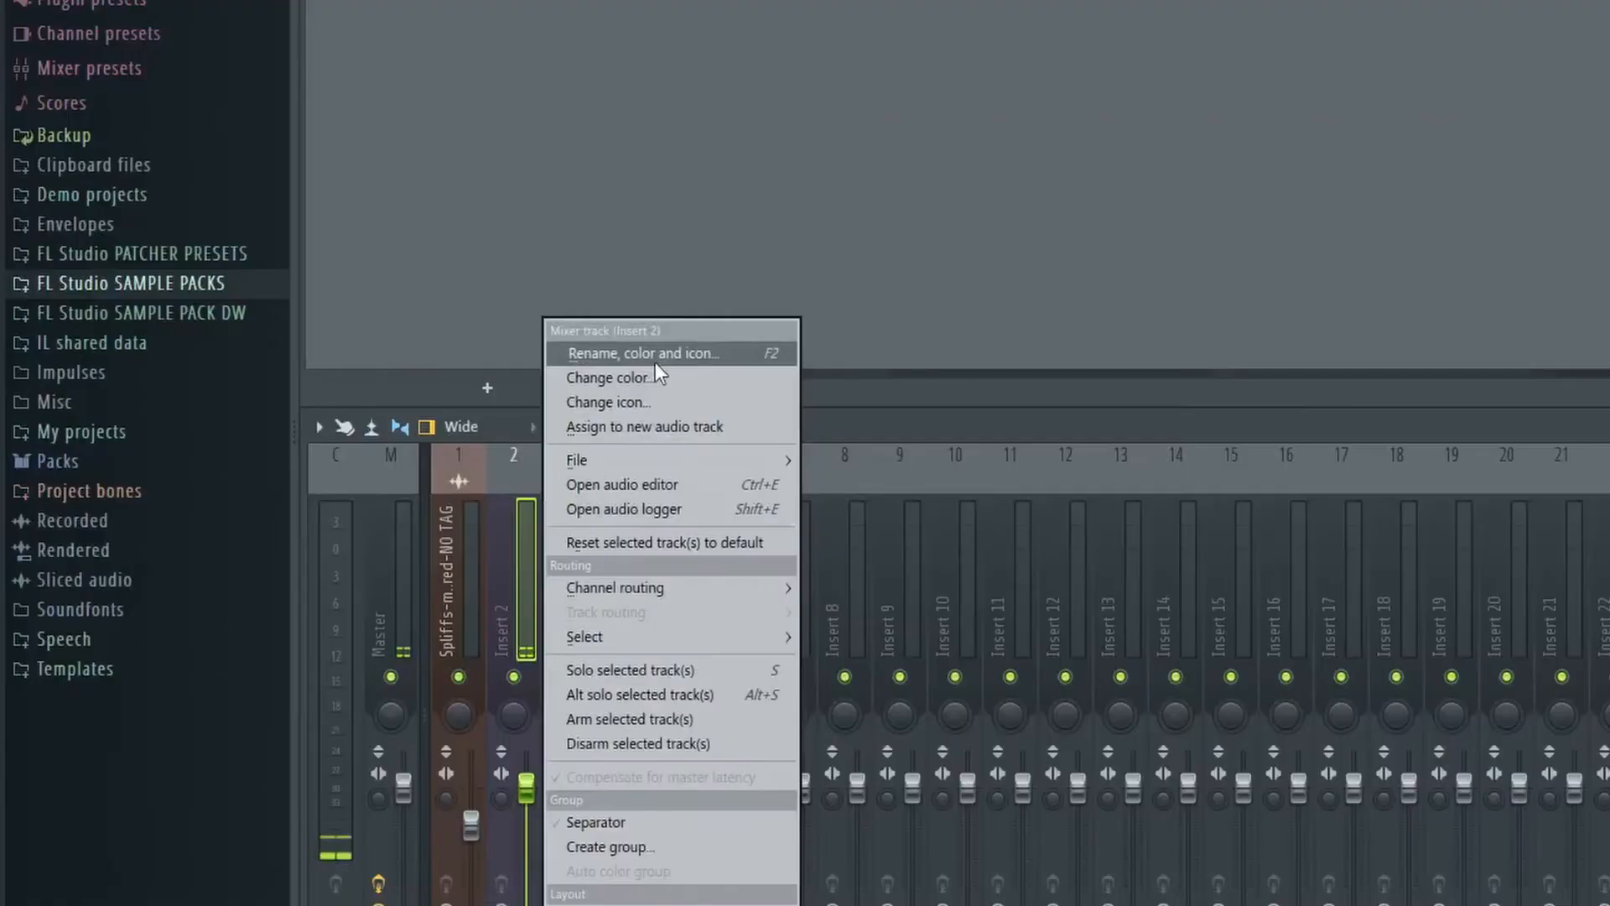
{"action": "left_click", "coordinate": [453, 438]}
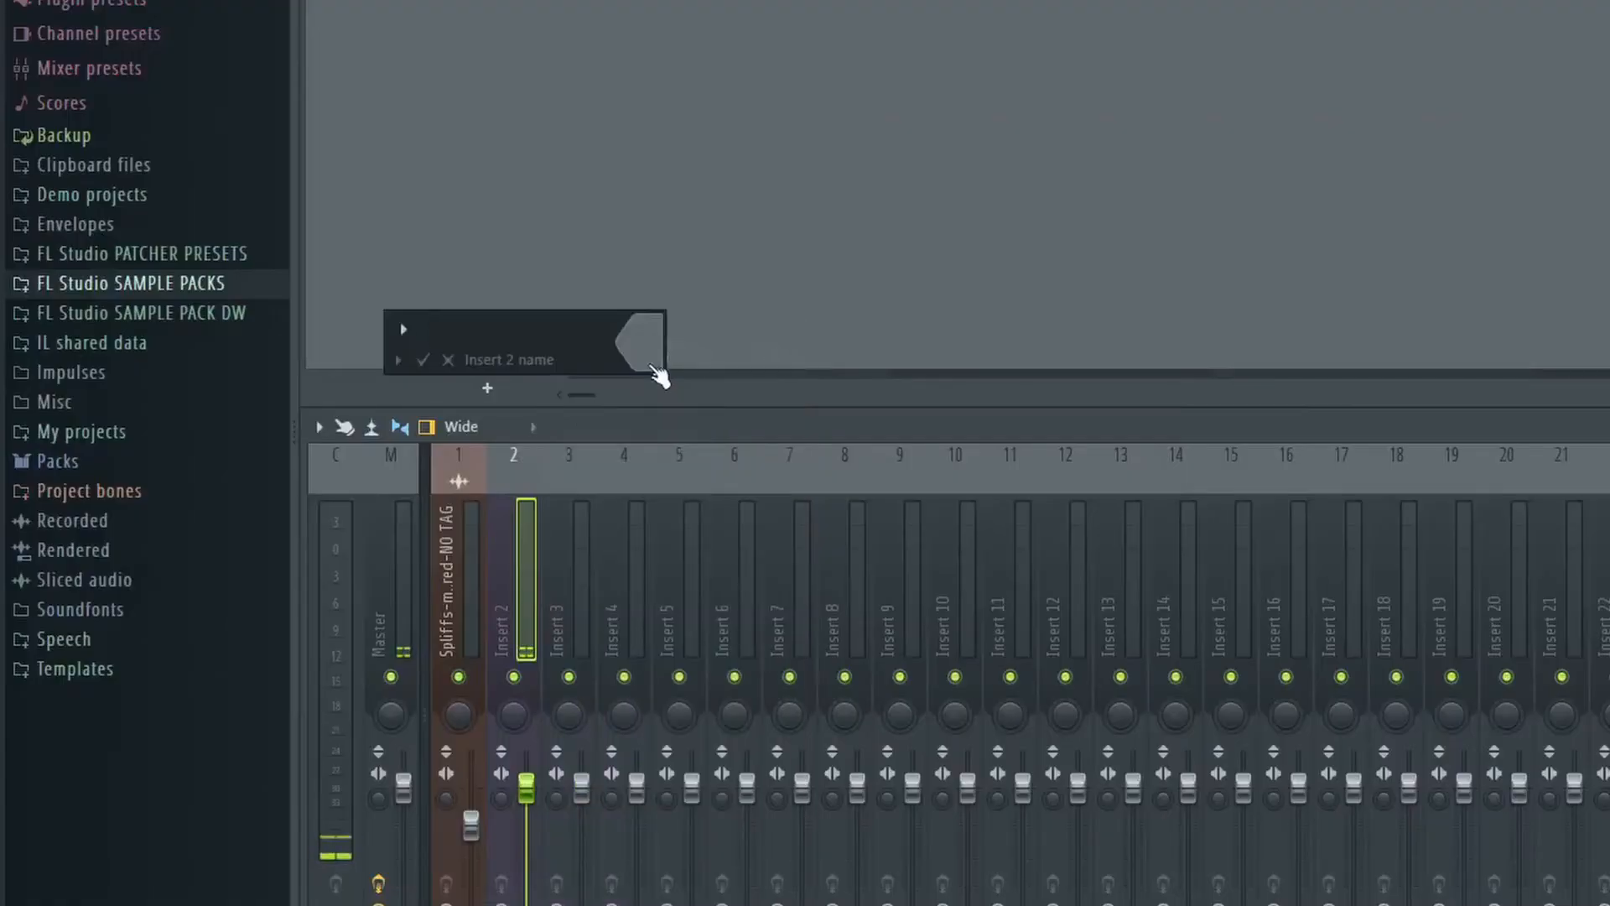
{"action": "type", "text": "conor in"}
{"action": "key", "text": "Return"}
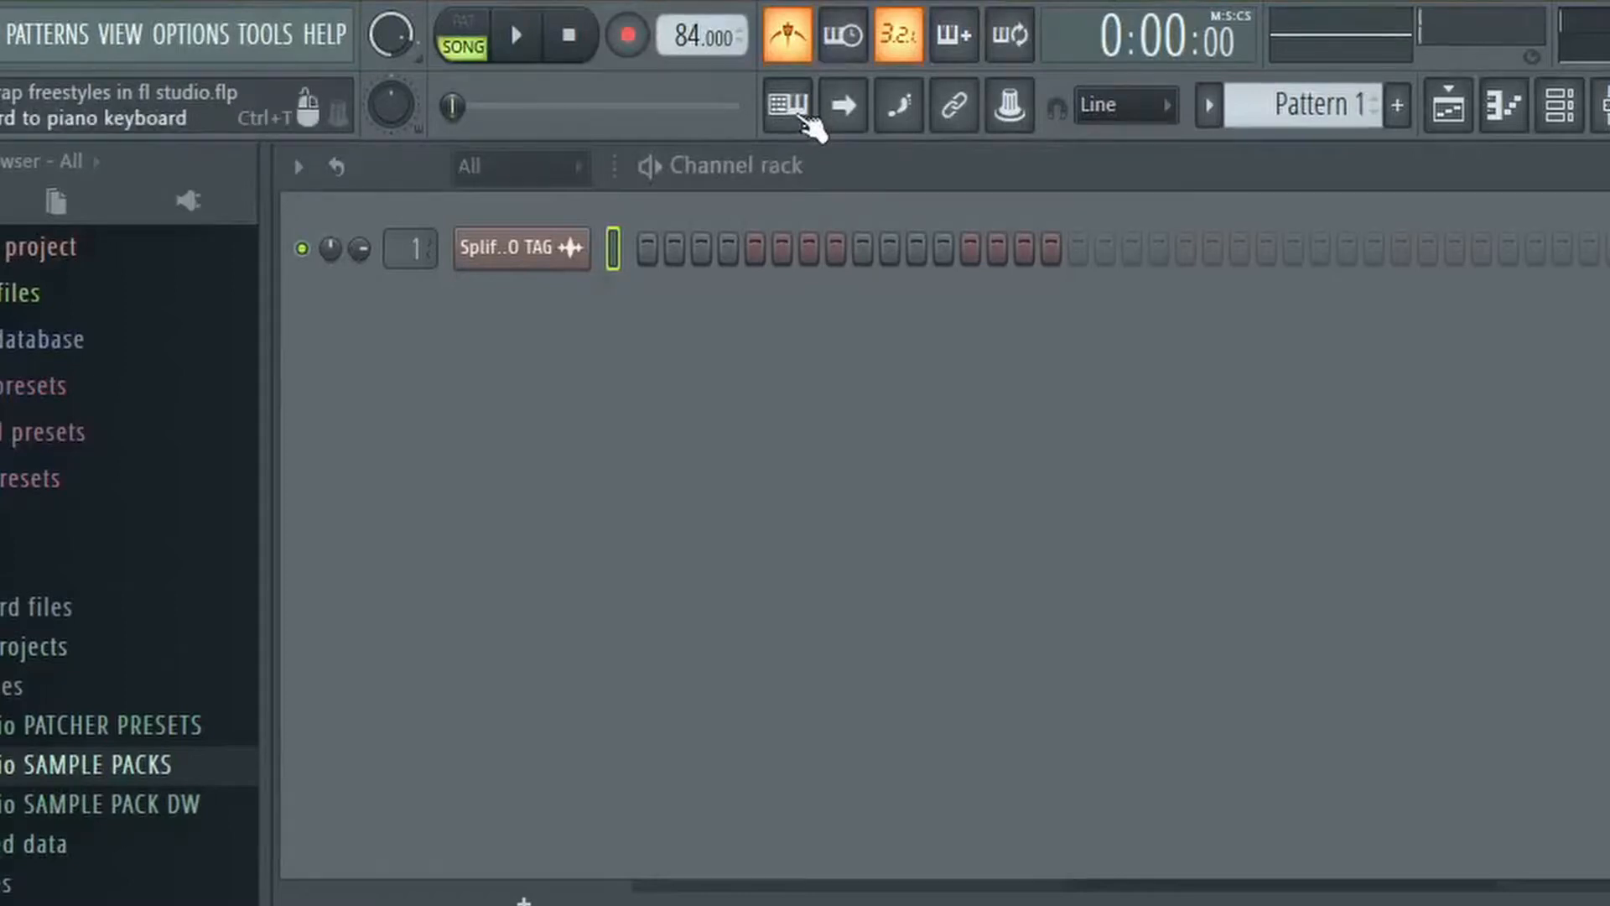
Step: Enable recording on the transport and check the recording filter and options
{"action": "left_click", "coordinate": [801, 124]}
{"action": "left_click", "coordinate": [800, 126]}
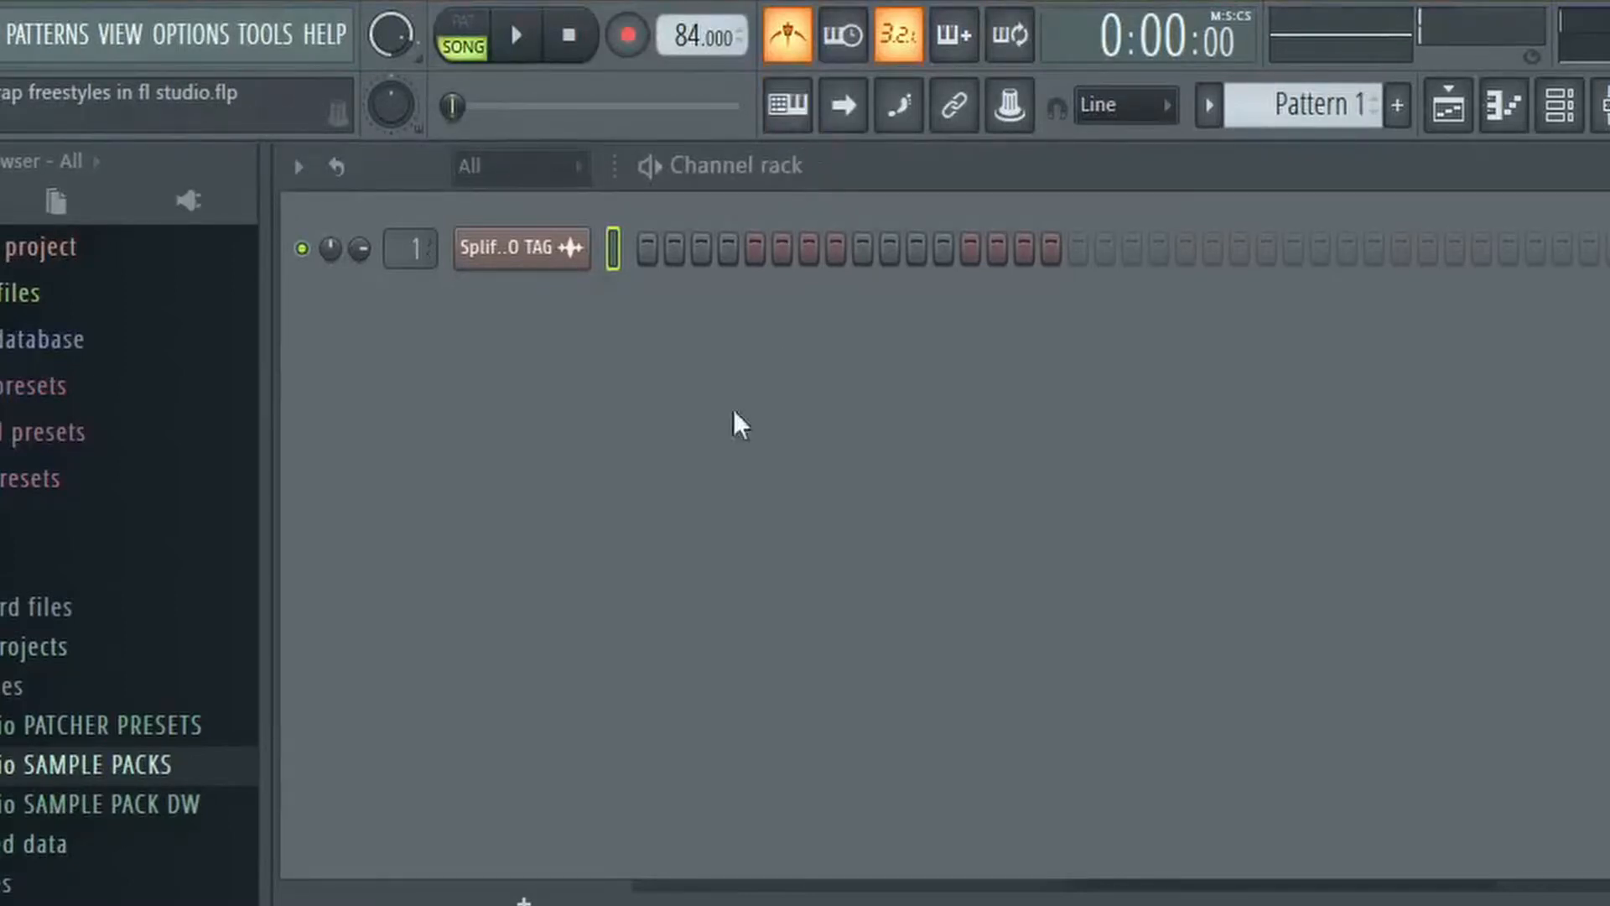
{"action": "key", "text": "r"}
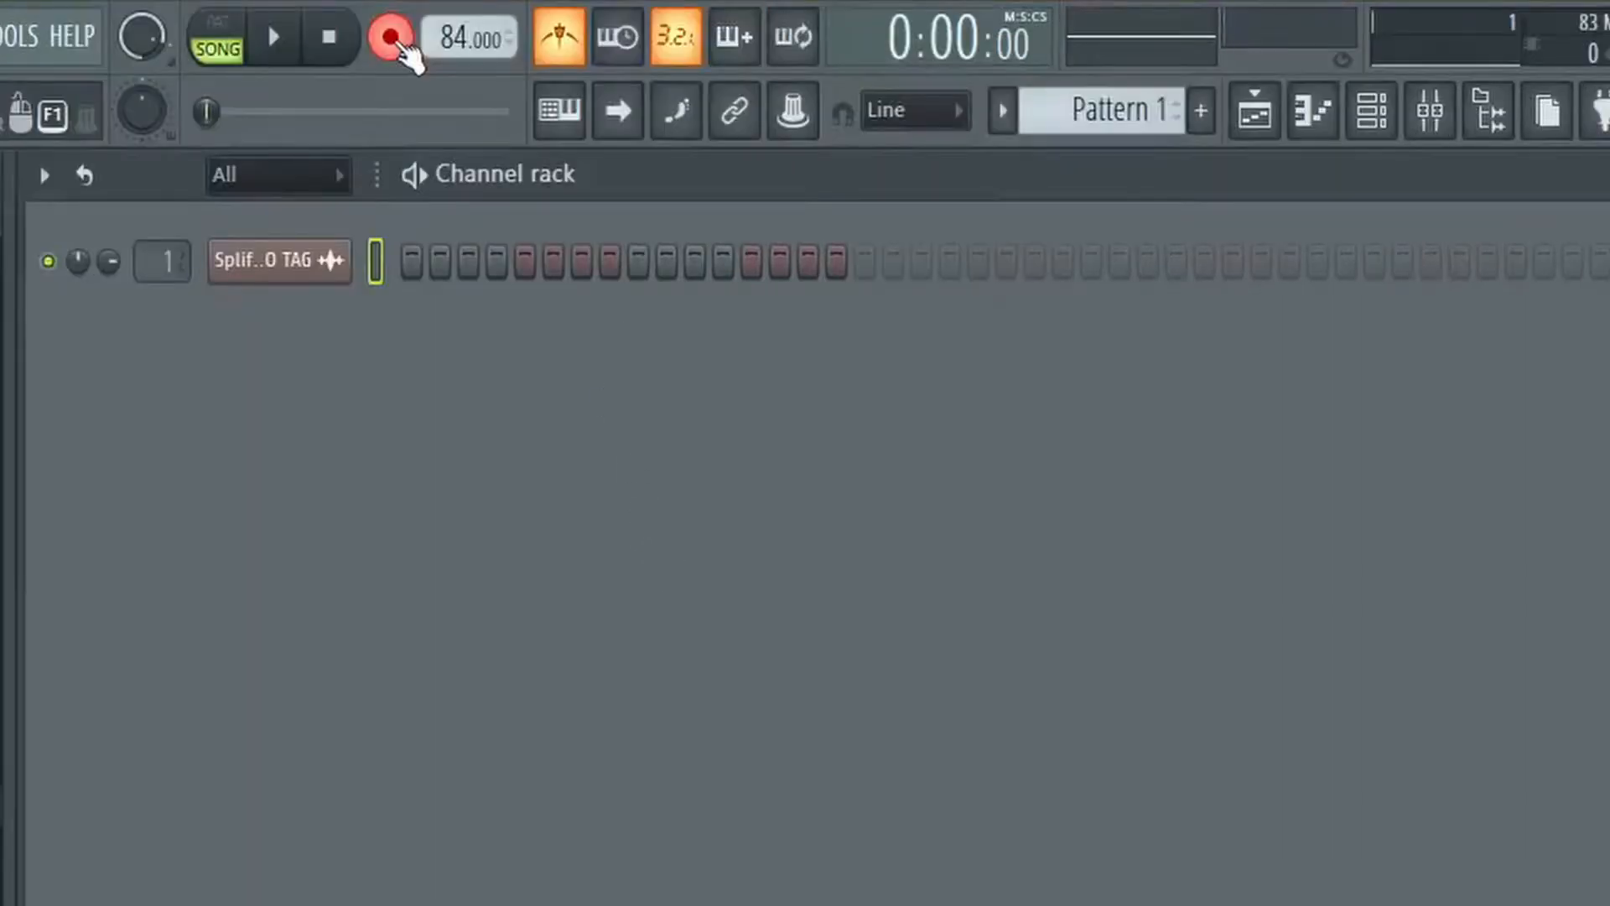
{"action": "right_click", "coordinate": [397, 43]}
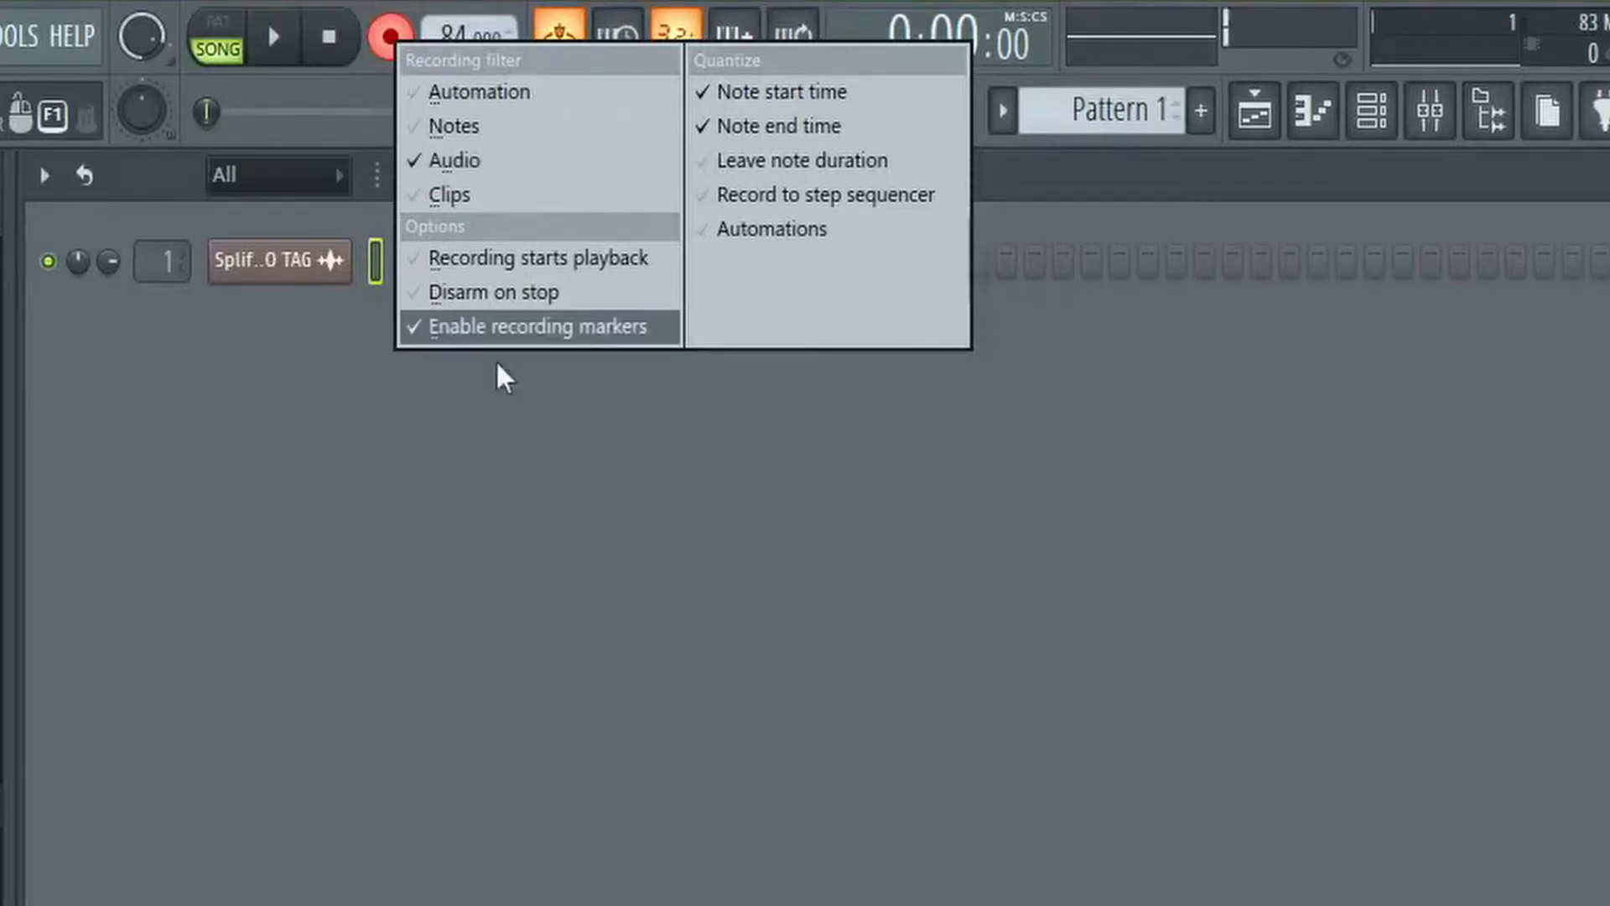
{"action": "left_click", "coordinate": [468, 593]}
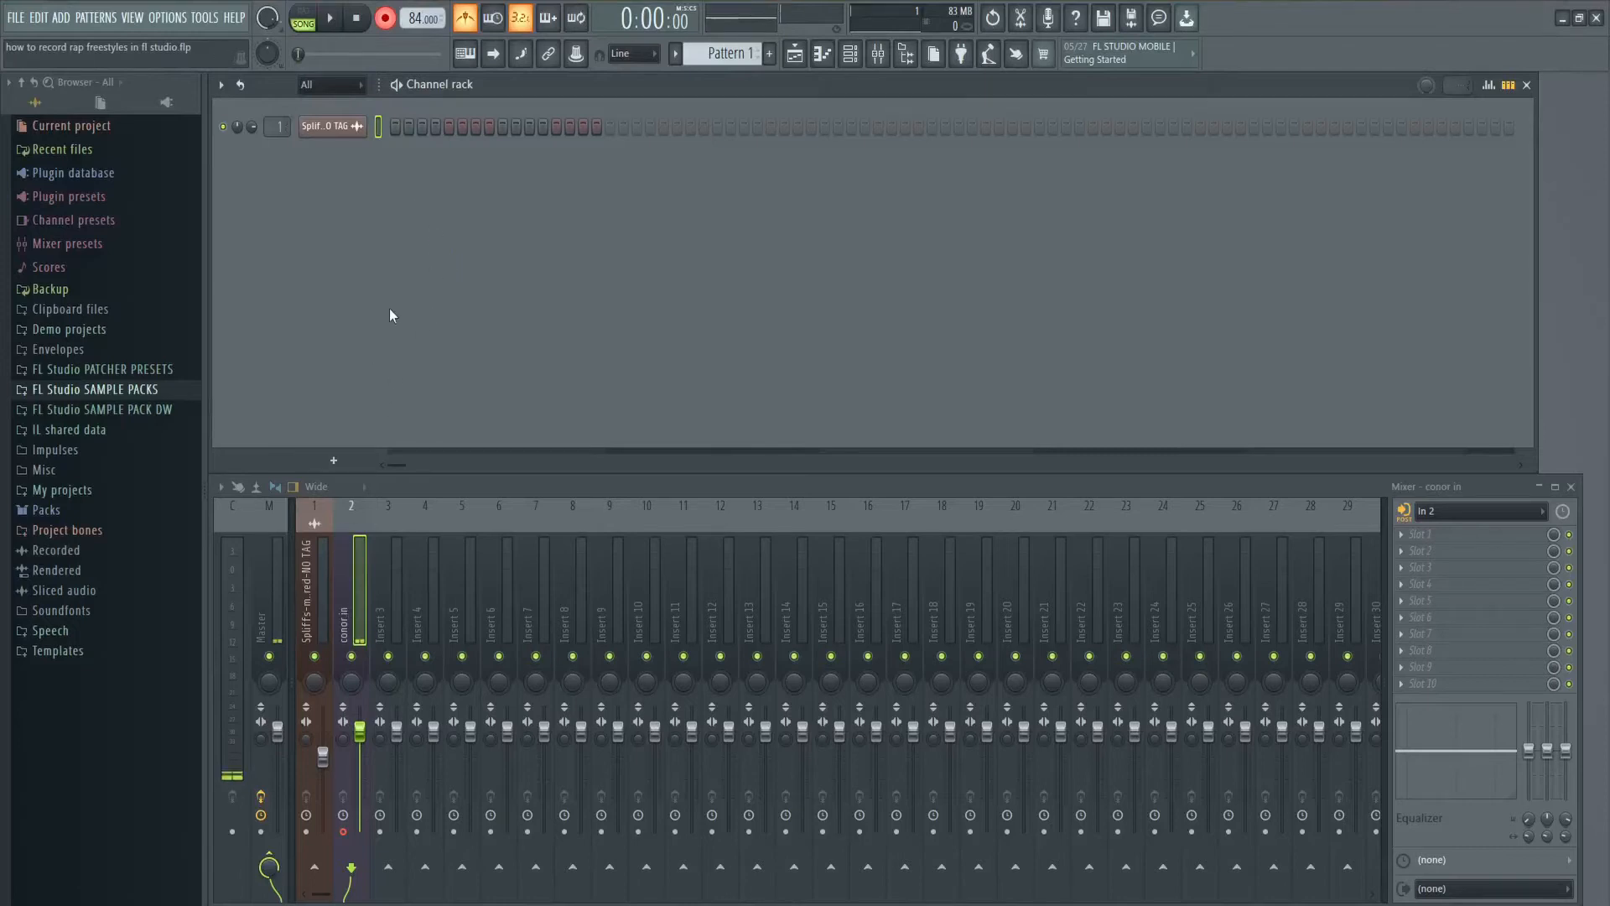
Step: Record a short test take of the vocal over the beat and check its clip in the Playlist
{"action": "key", "text": "space"}
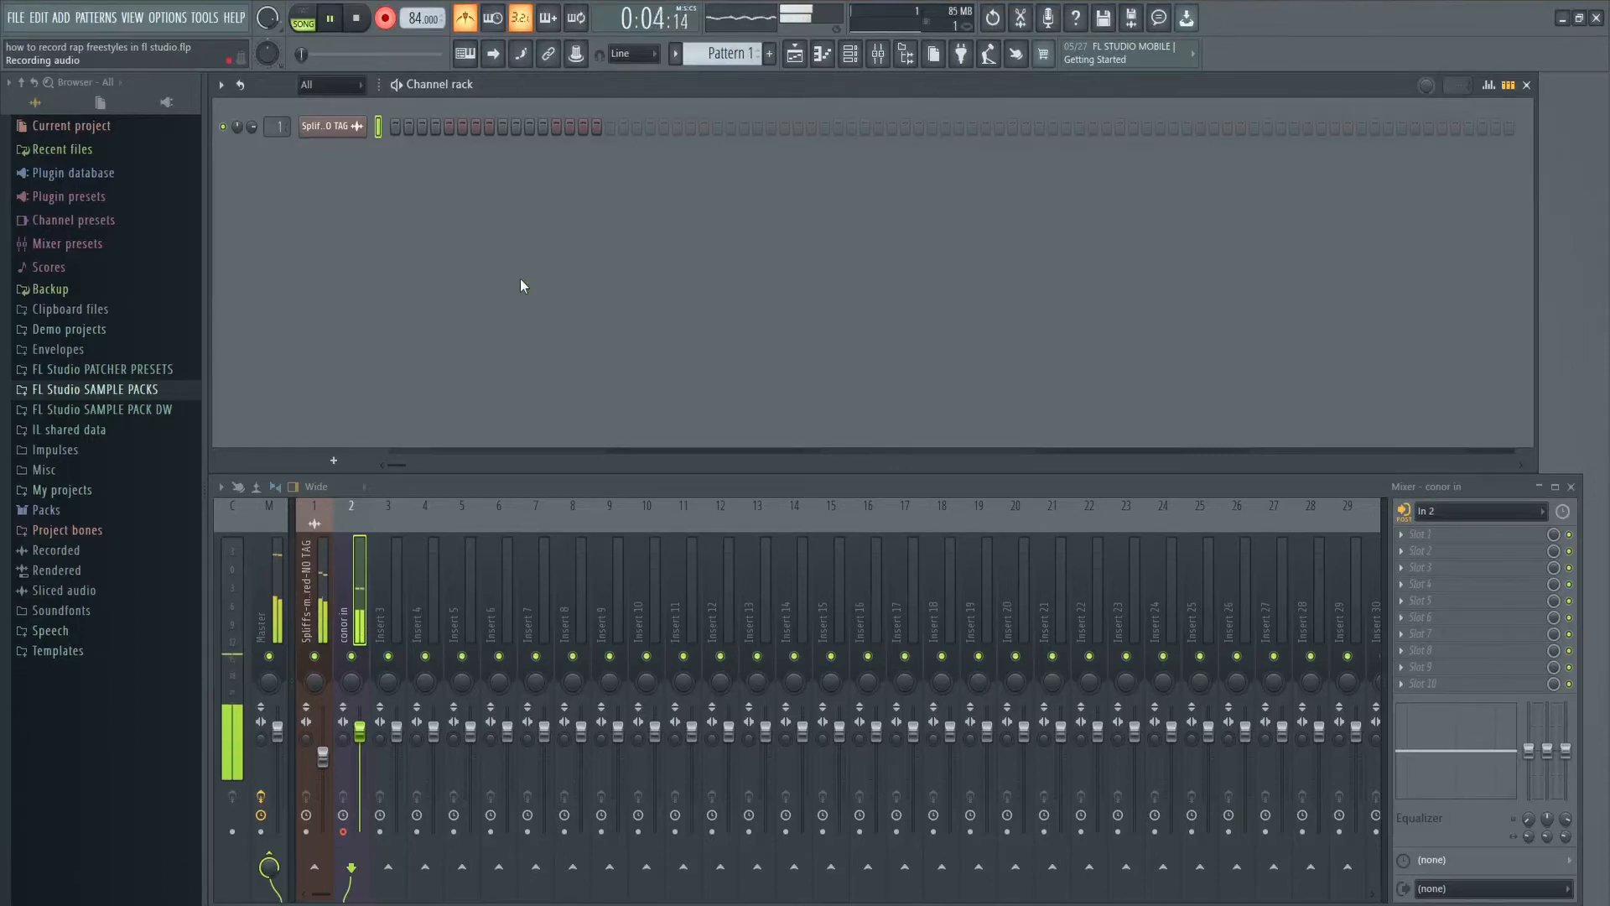
{"action": "key", "text": "space"}
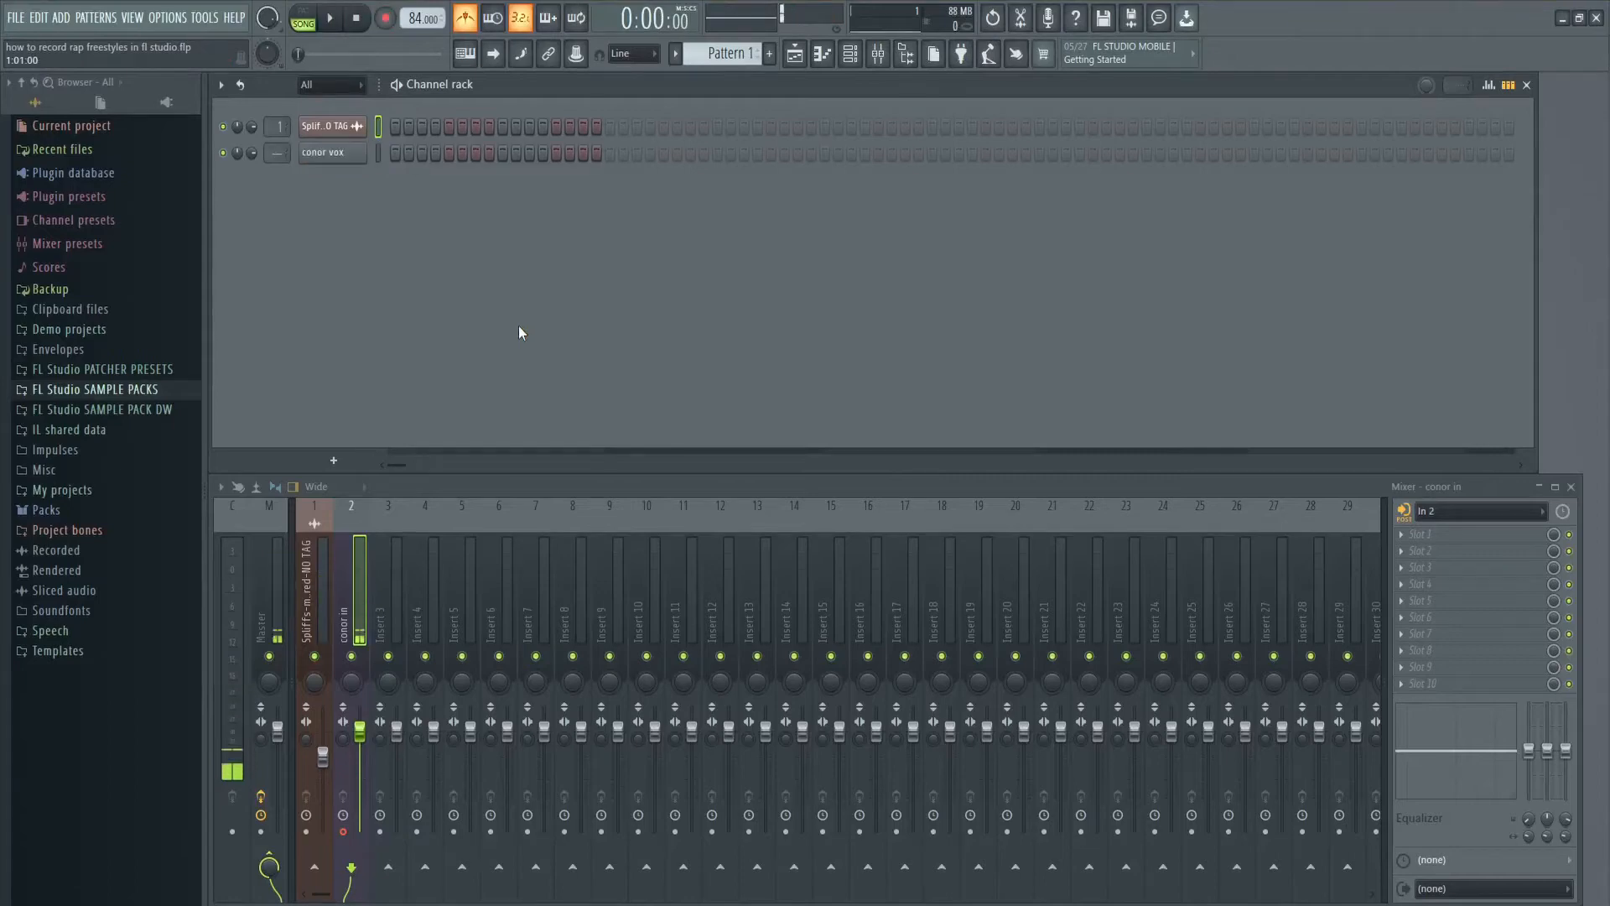
{"action": "left_click", "coordinate": [801, 53]}
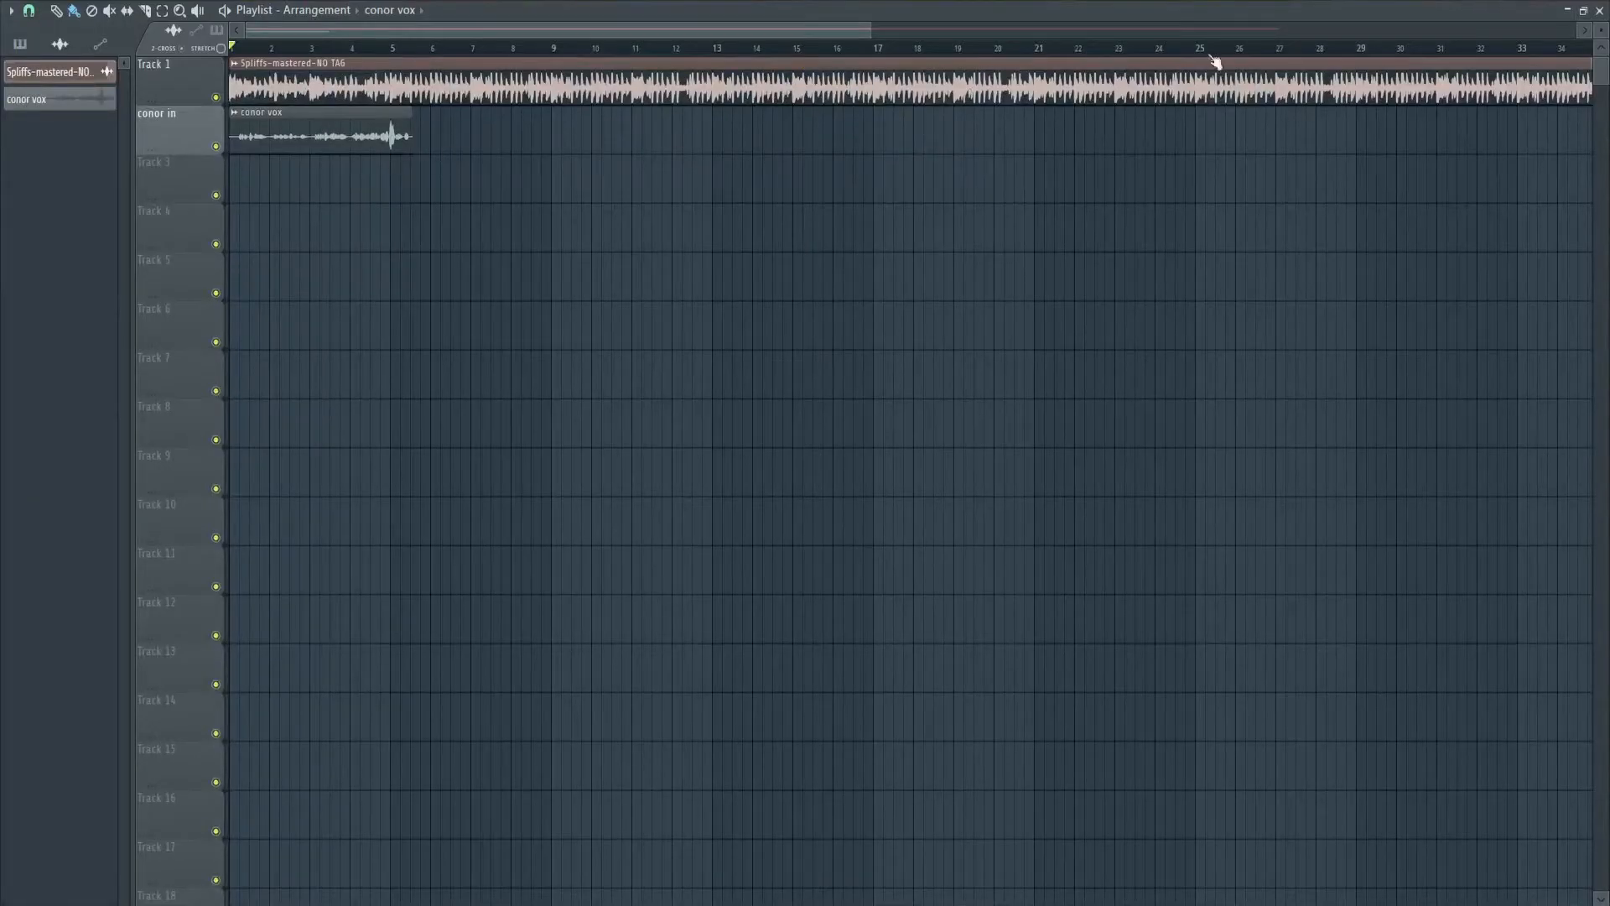
{"action": "left_click", "coordinate": [1581, 12]}
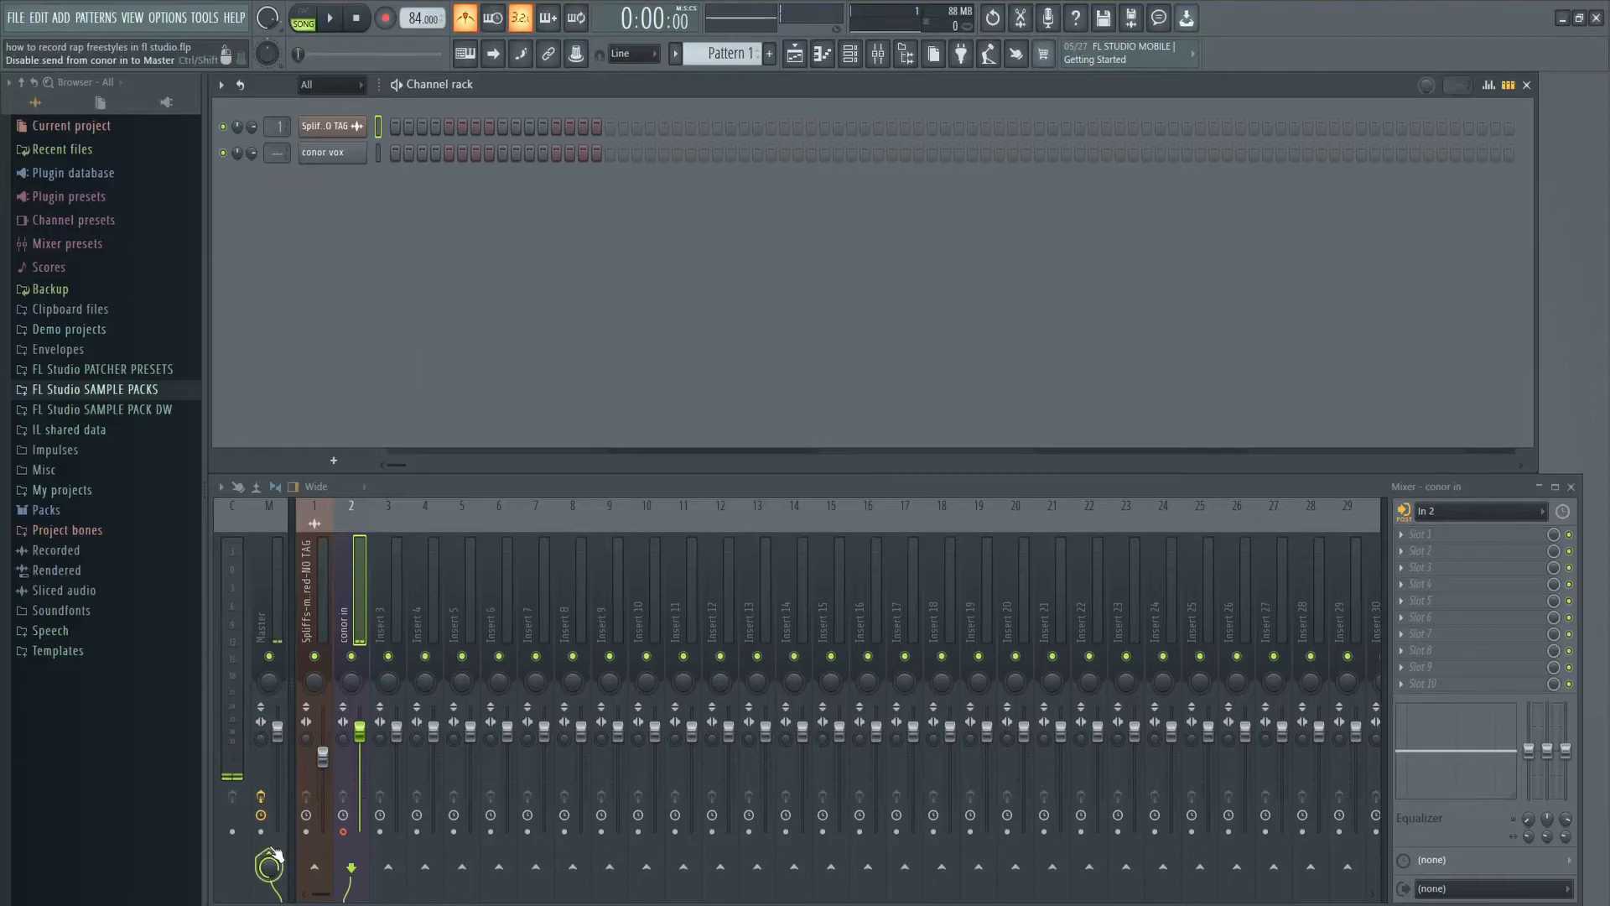
Step: Route the vocal input track to Insert 3 instead of the Master, and rename Insert 3 with the vocalist's name plus "vox"
{"action": "left_click", "coordinate": [271, 850]}
{"action": "left_click", "coordinate": [388, 867]}
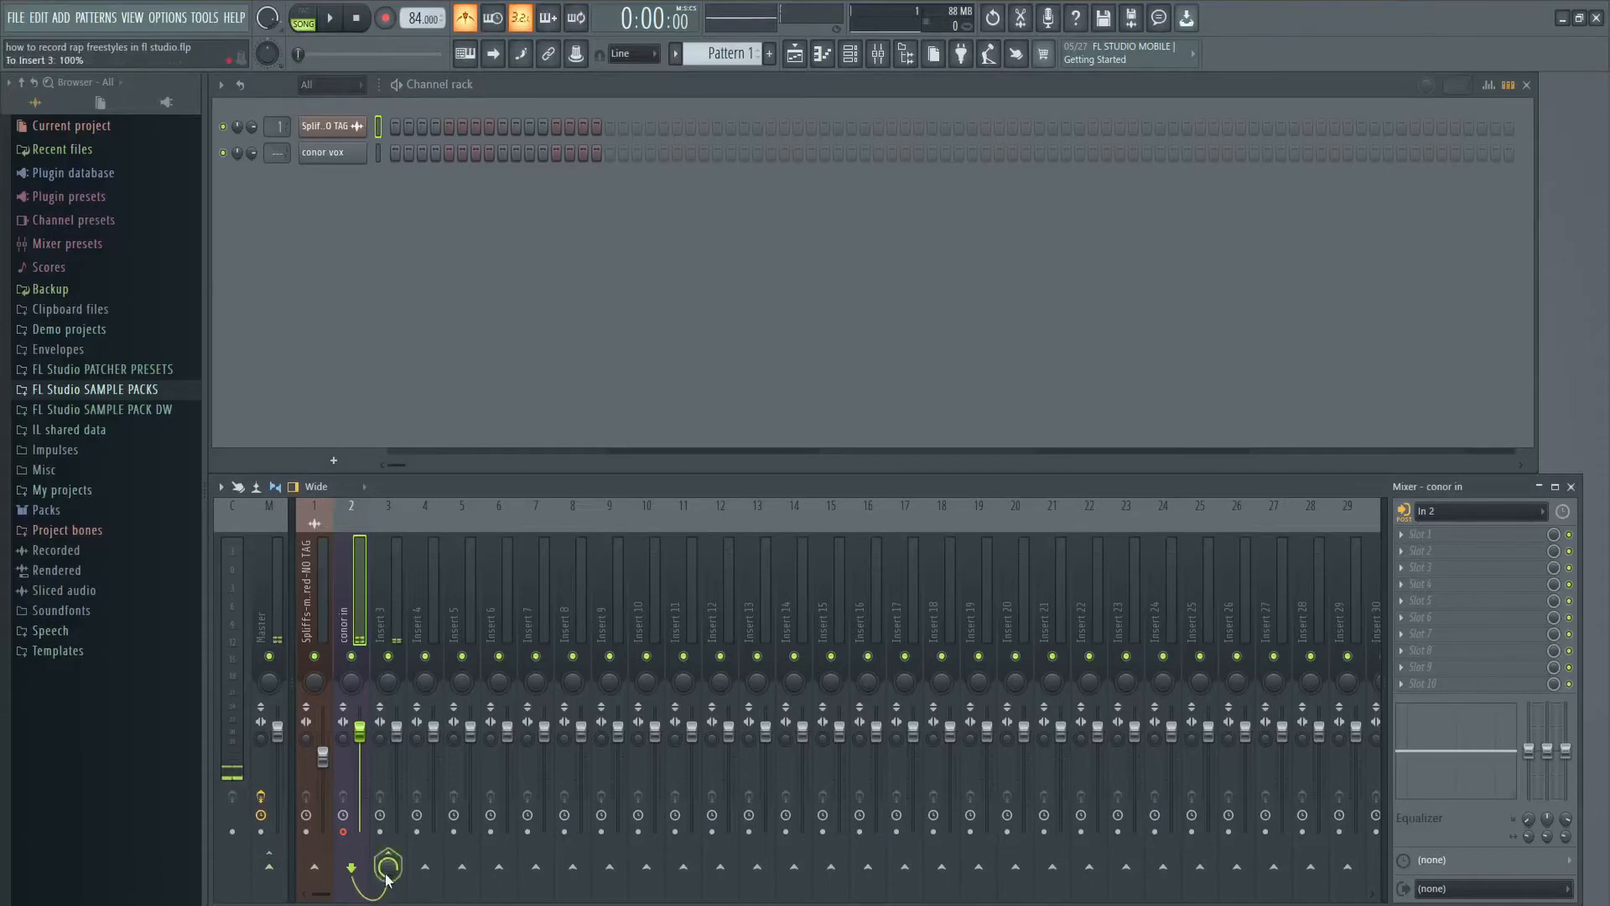
{"action": "right_click", "coordinate": [396, 597]}
{"action": "left_click", "coordinate": [491, 435]}
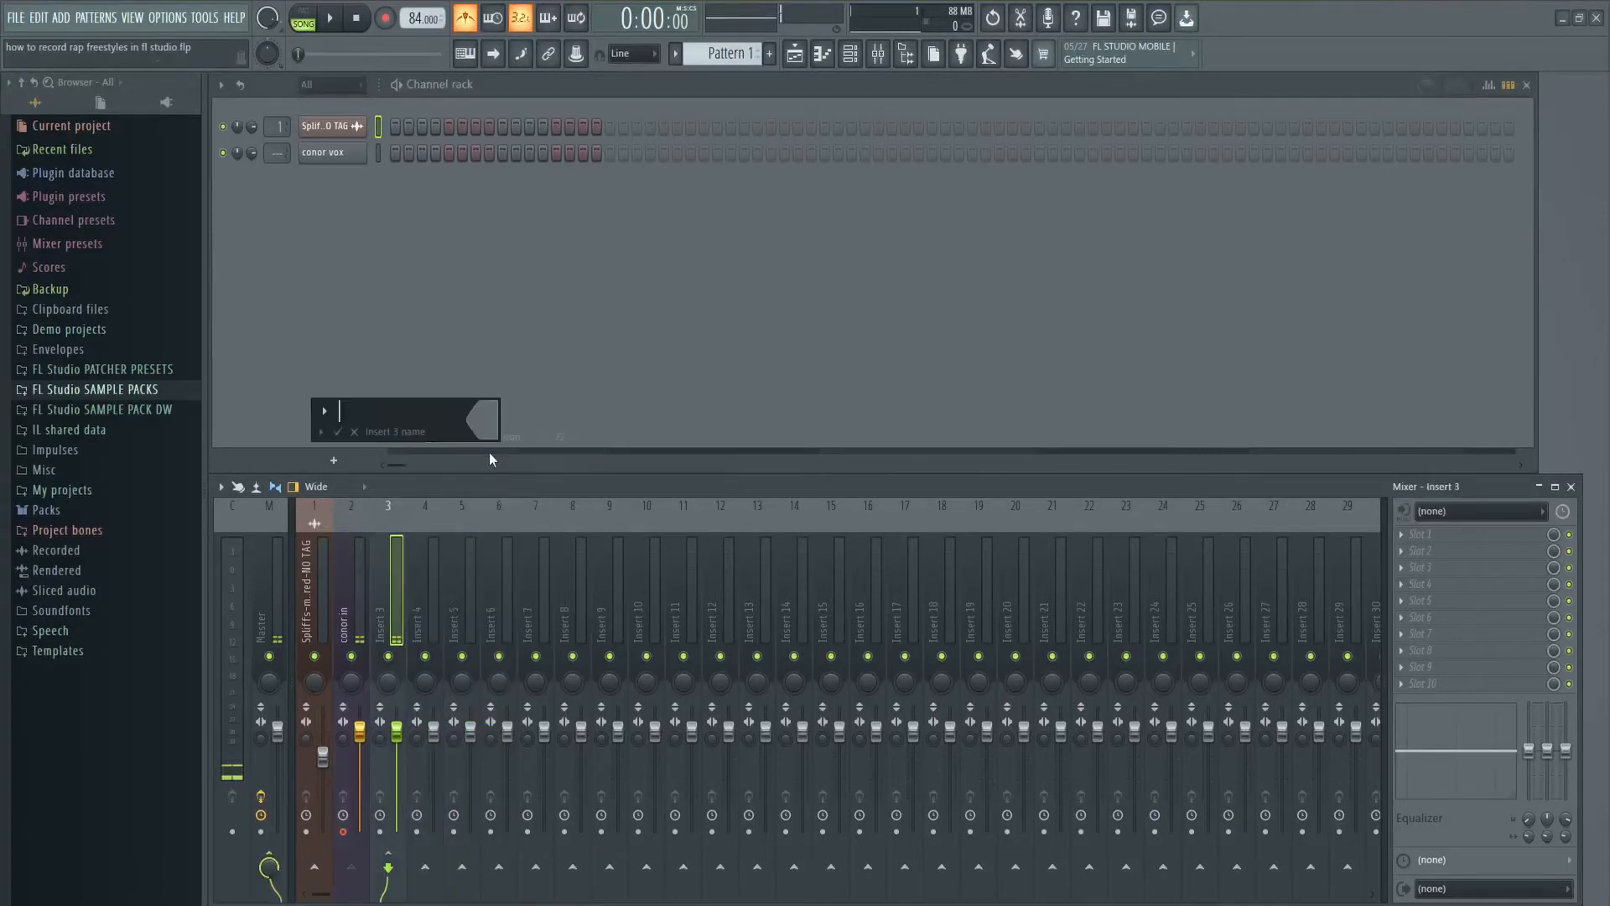
{"action": "type", "text": "r vox"}
{"action": "key", "text": "Return"}
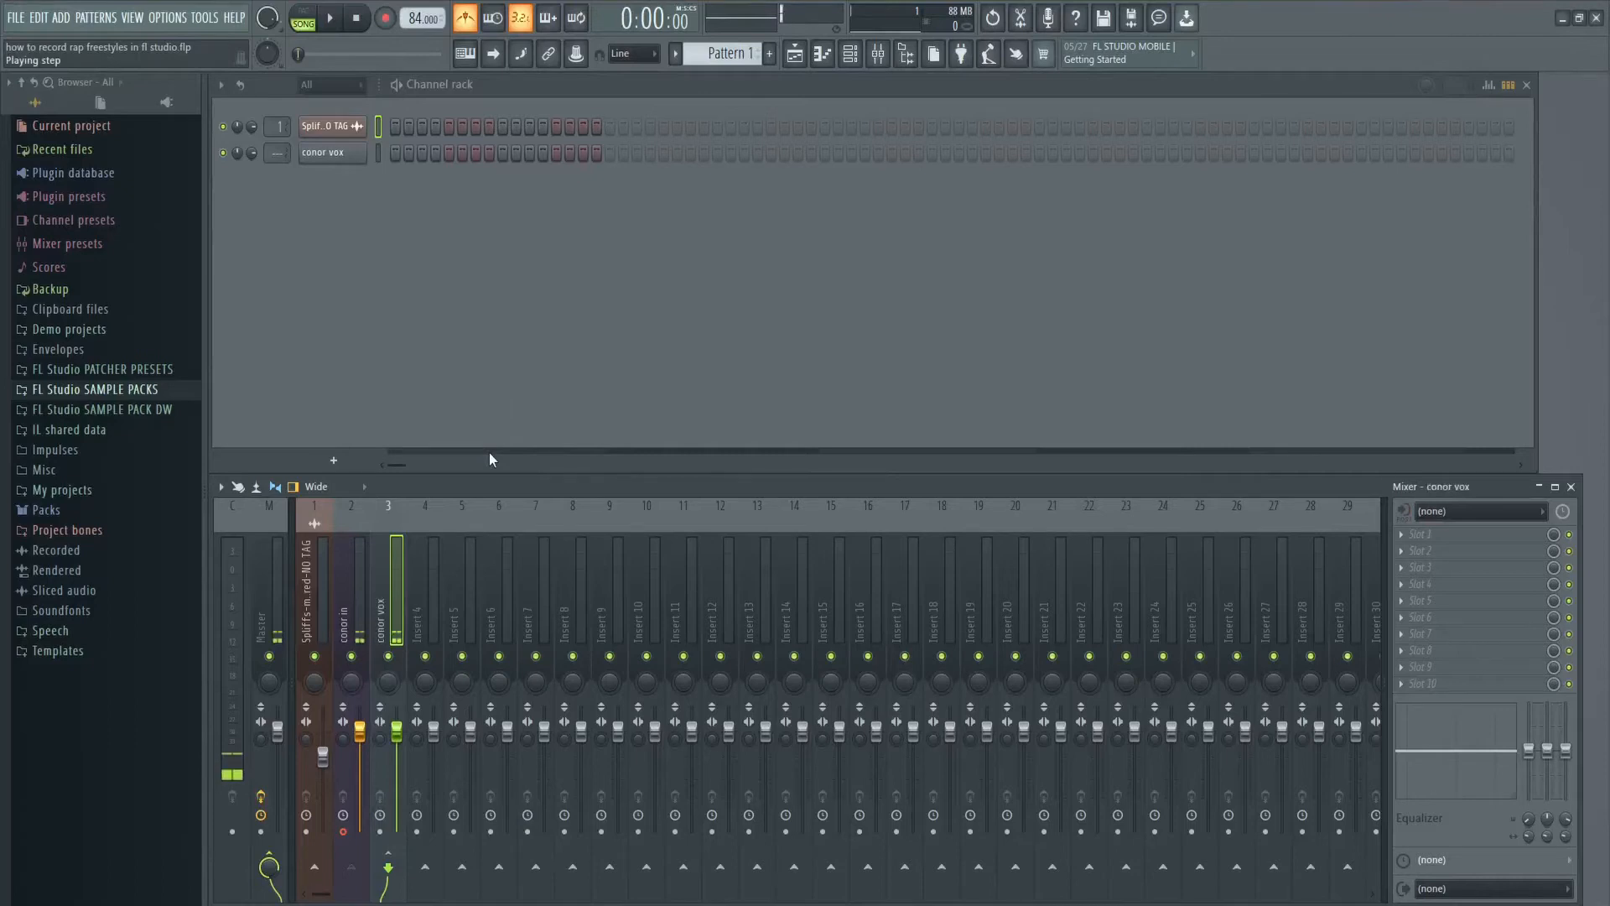
{"action": "left_click", "coordinate": [355, 610]}
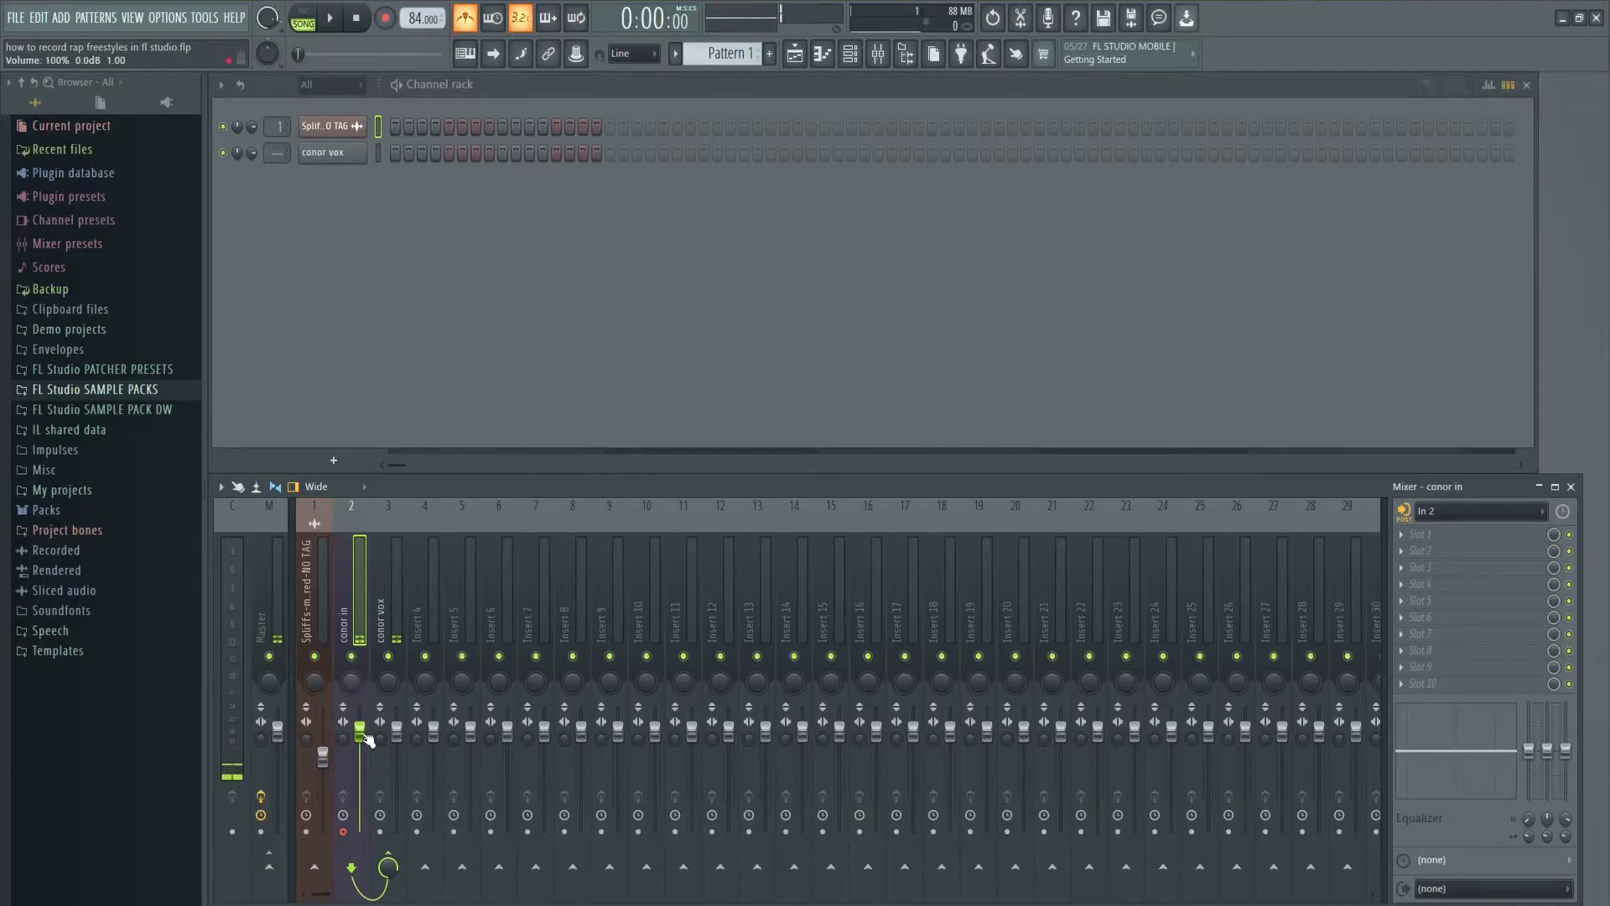
{"action": "left_click", "coordinate": [399, 604]}
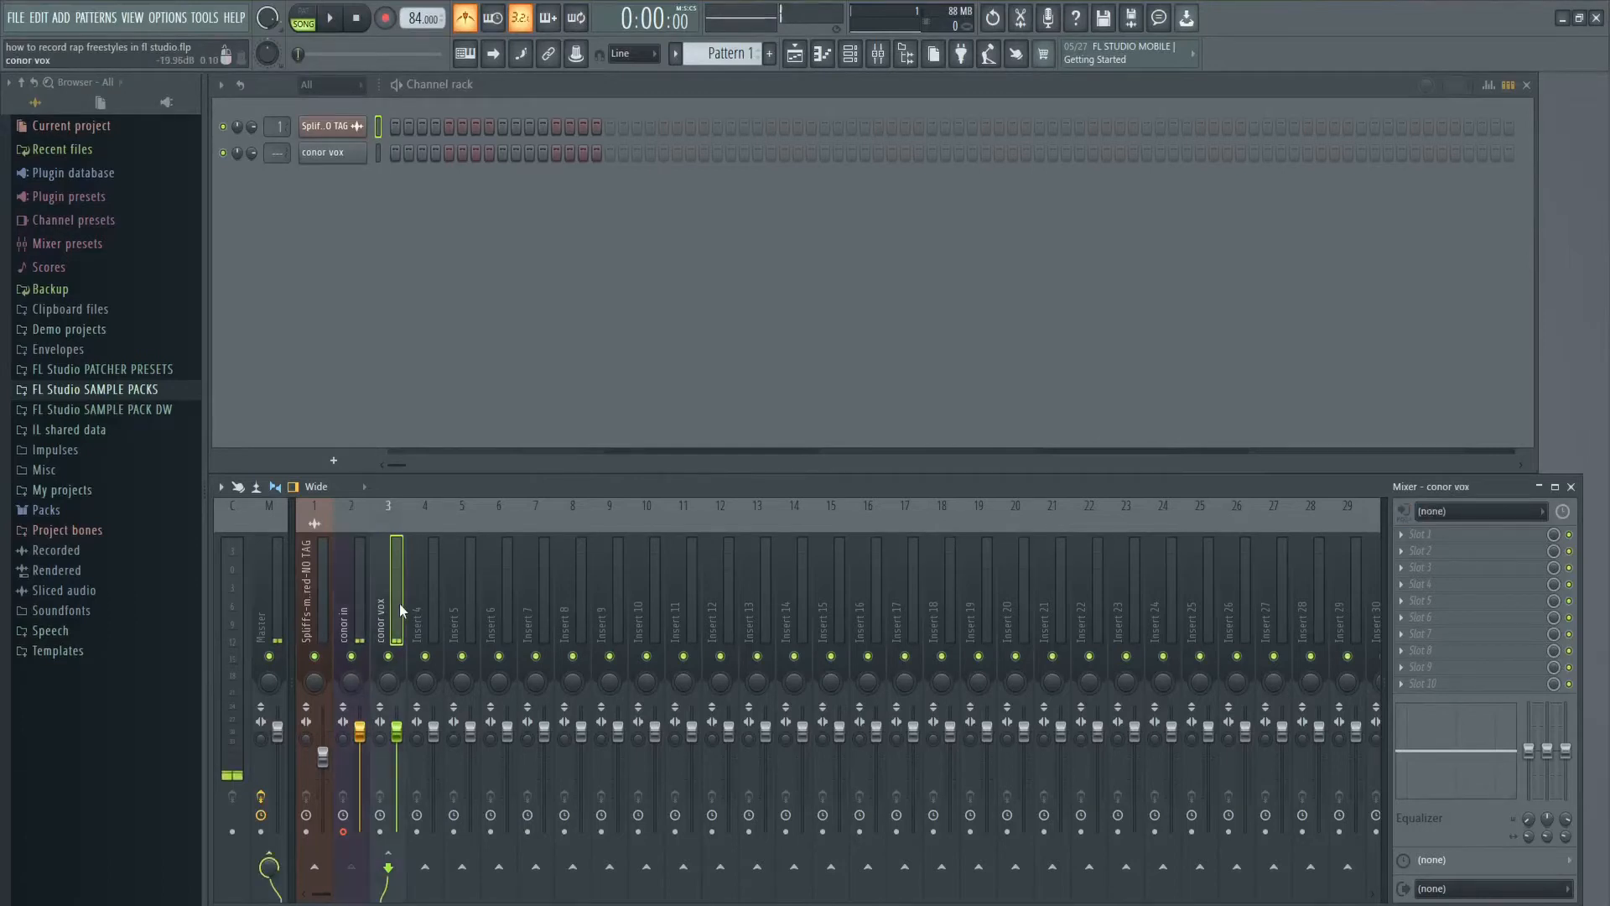
Step: Delete the test vocal recording's channel from the Channel rack
{"action": "left_click", "coordinate": [377, 155]}
{"action": "key", "text": "alt+Delete"}
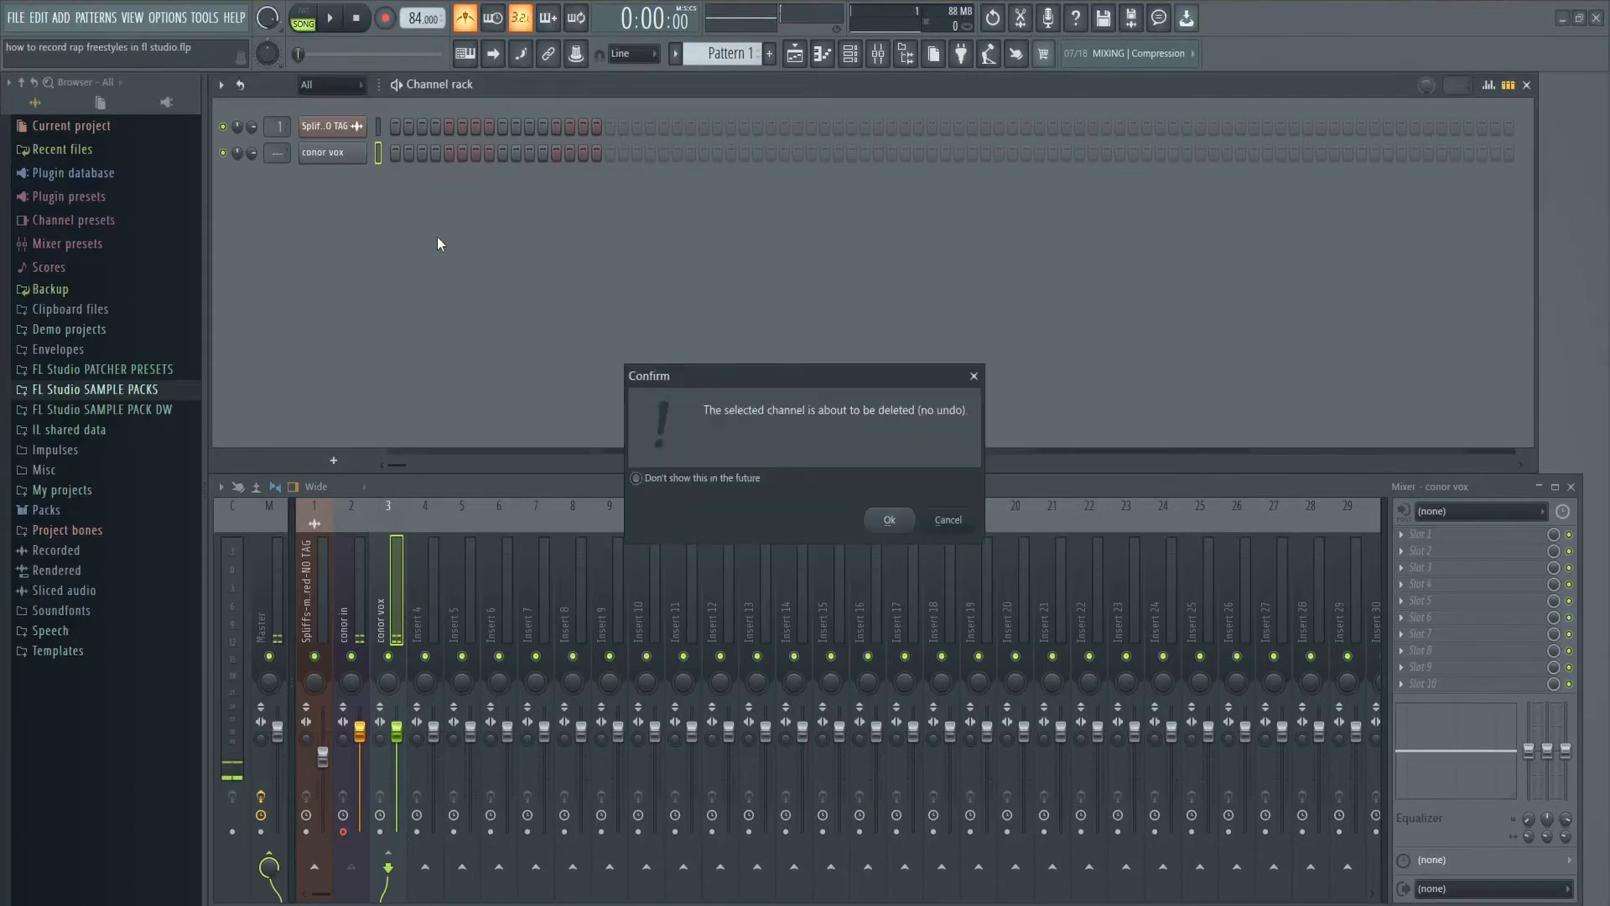
{"action": "key", "text": "Return"}
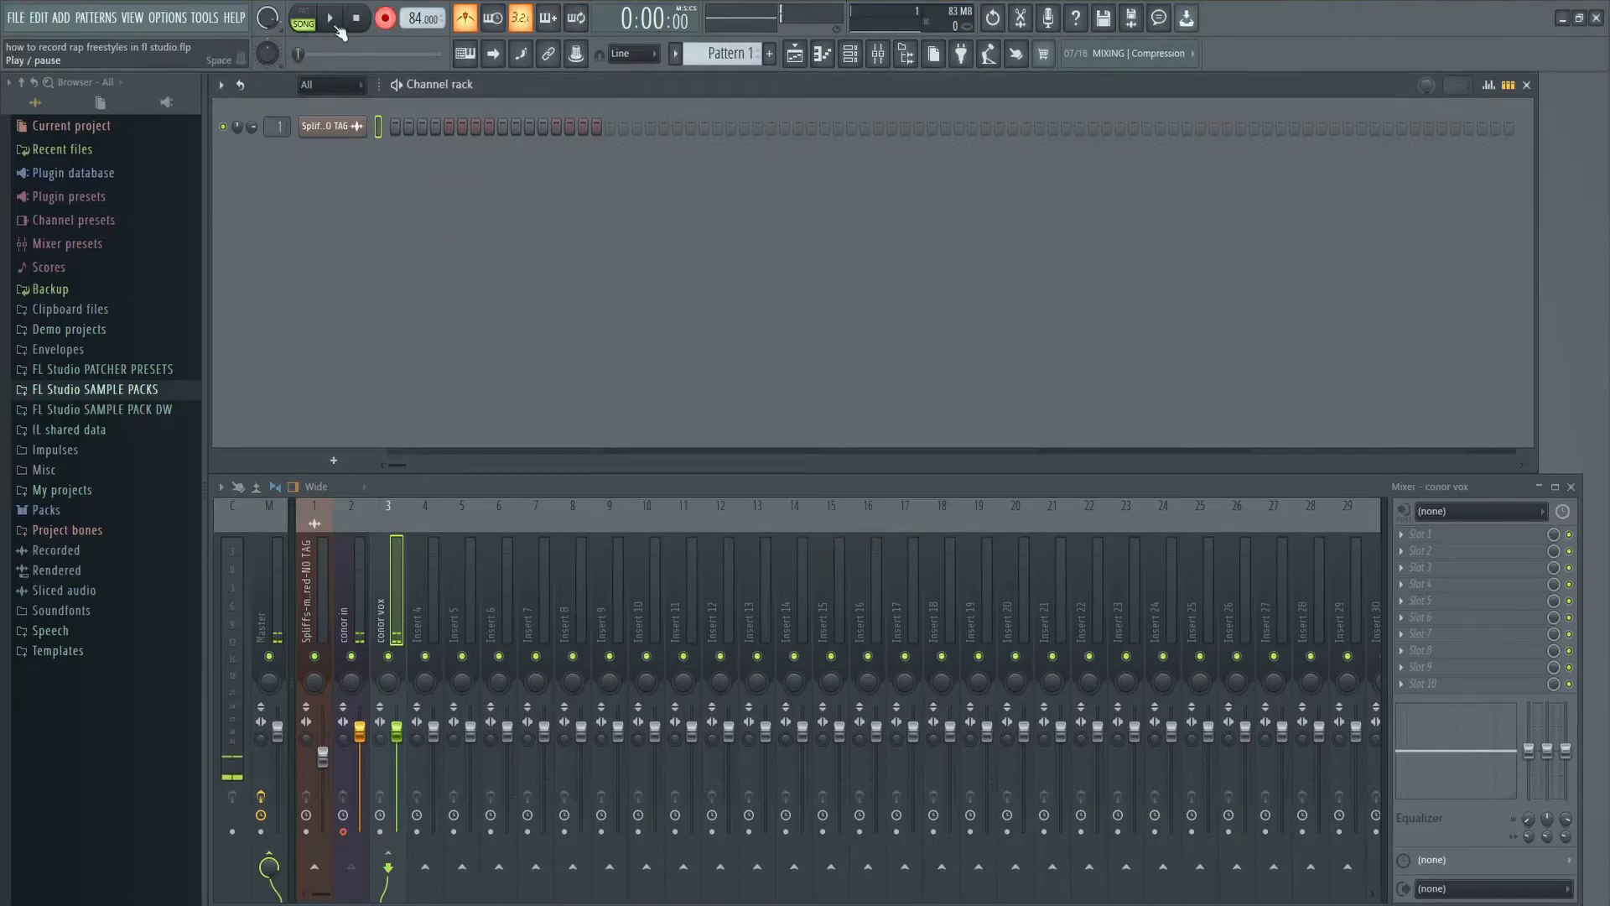
Step: Save the project and record a new vocal take over the beat
{"action": "key", "text": "ctrl+s"}
{"action": "left_click", "coordinate": [336, 25]}
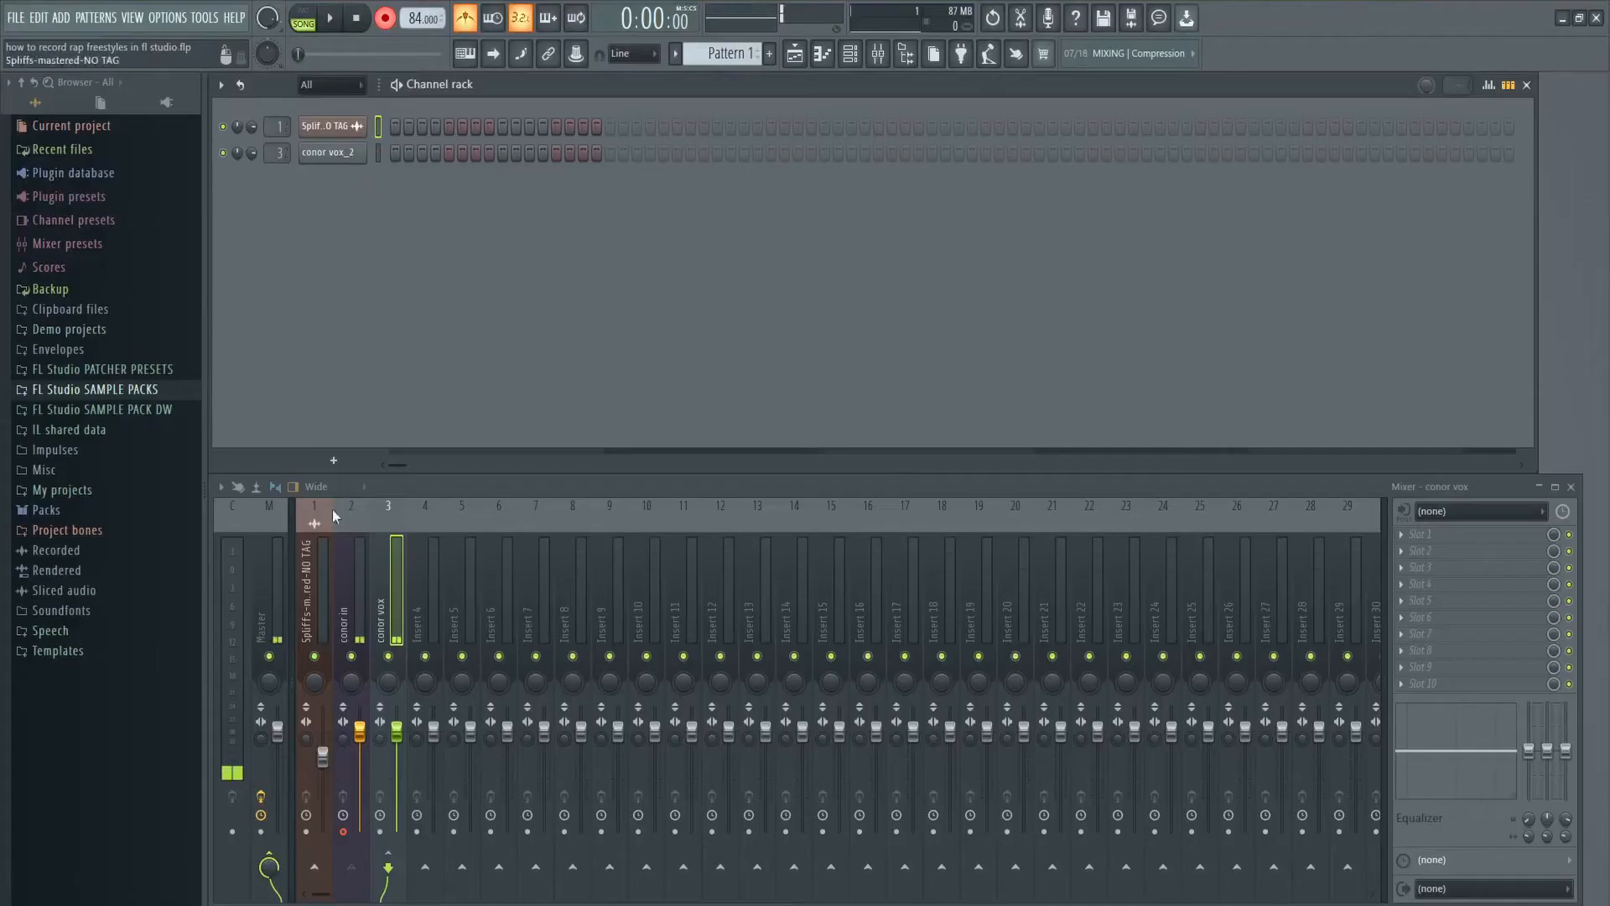
{"action": "double_click", "coordinate": [211, 258]}
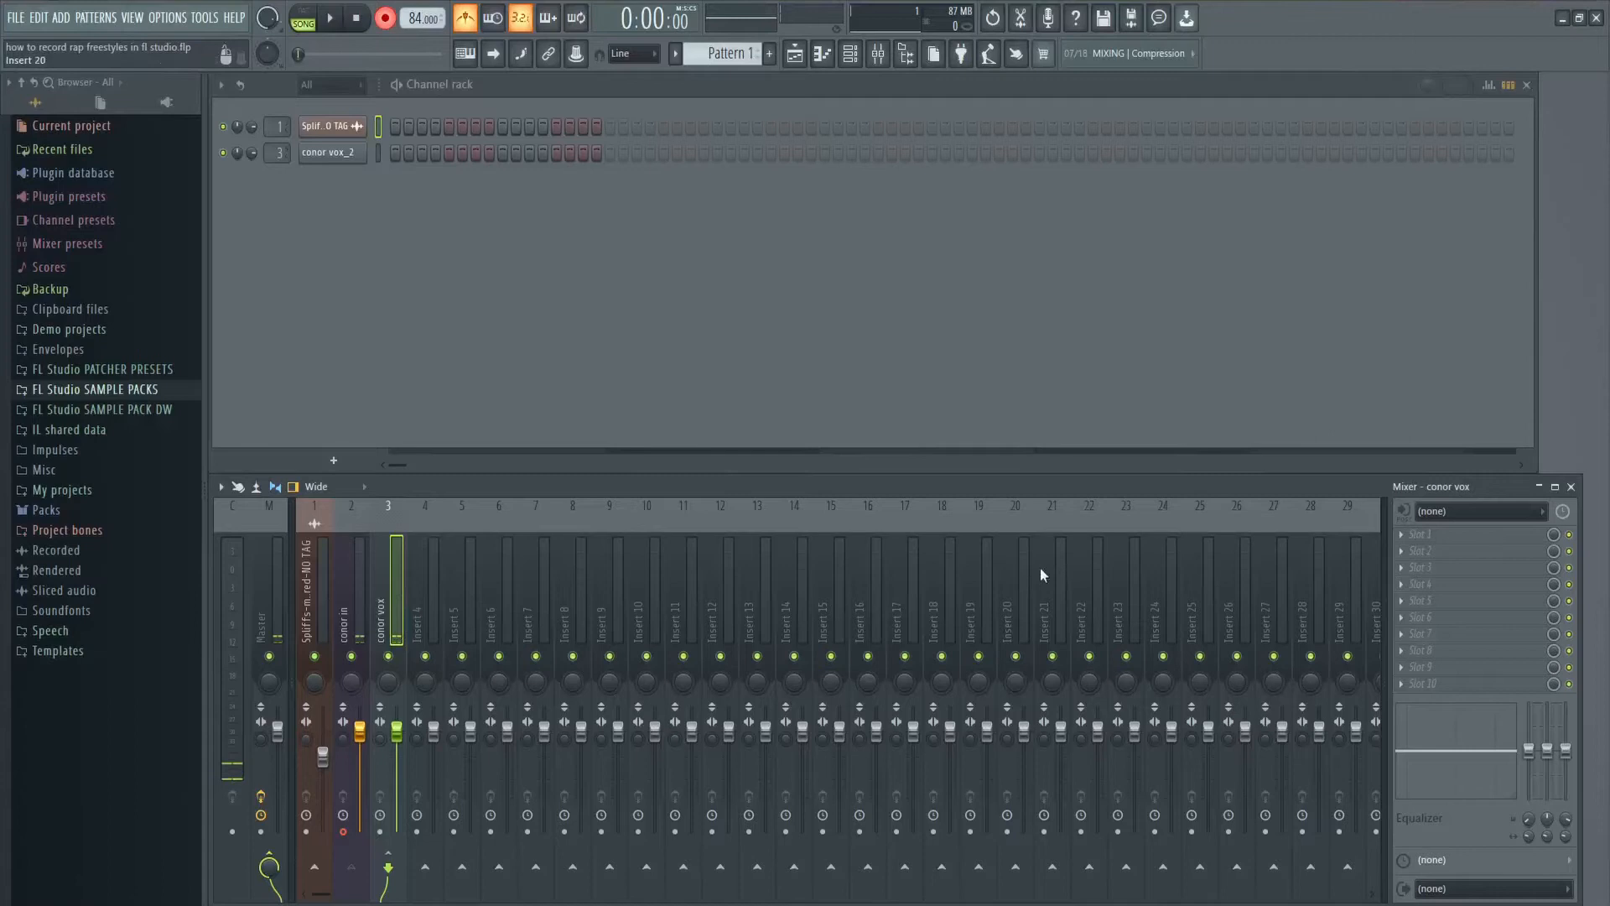
Step: Add Fruity Compressor to slot 2 and Fruity Delay 3 to slot 3 of the vox mixer track, and close both plugin windows
{"action": "left_click", "coordinate": [1400, 551]}
{"action": "mouse_move", "coordinate": [1451, 500]}
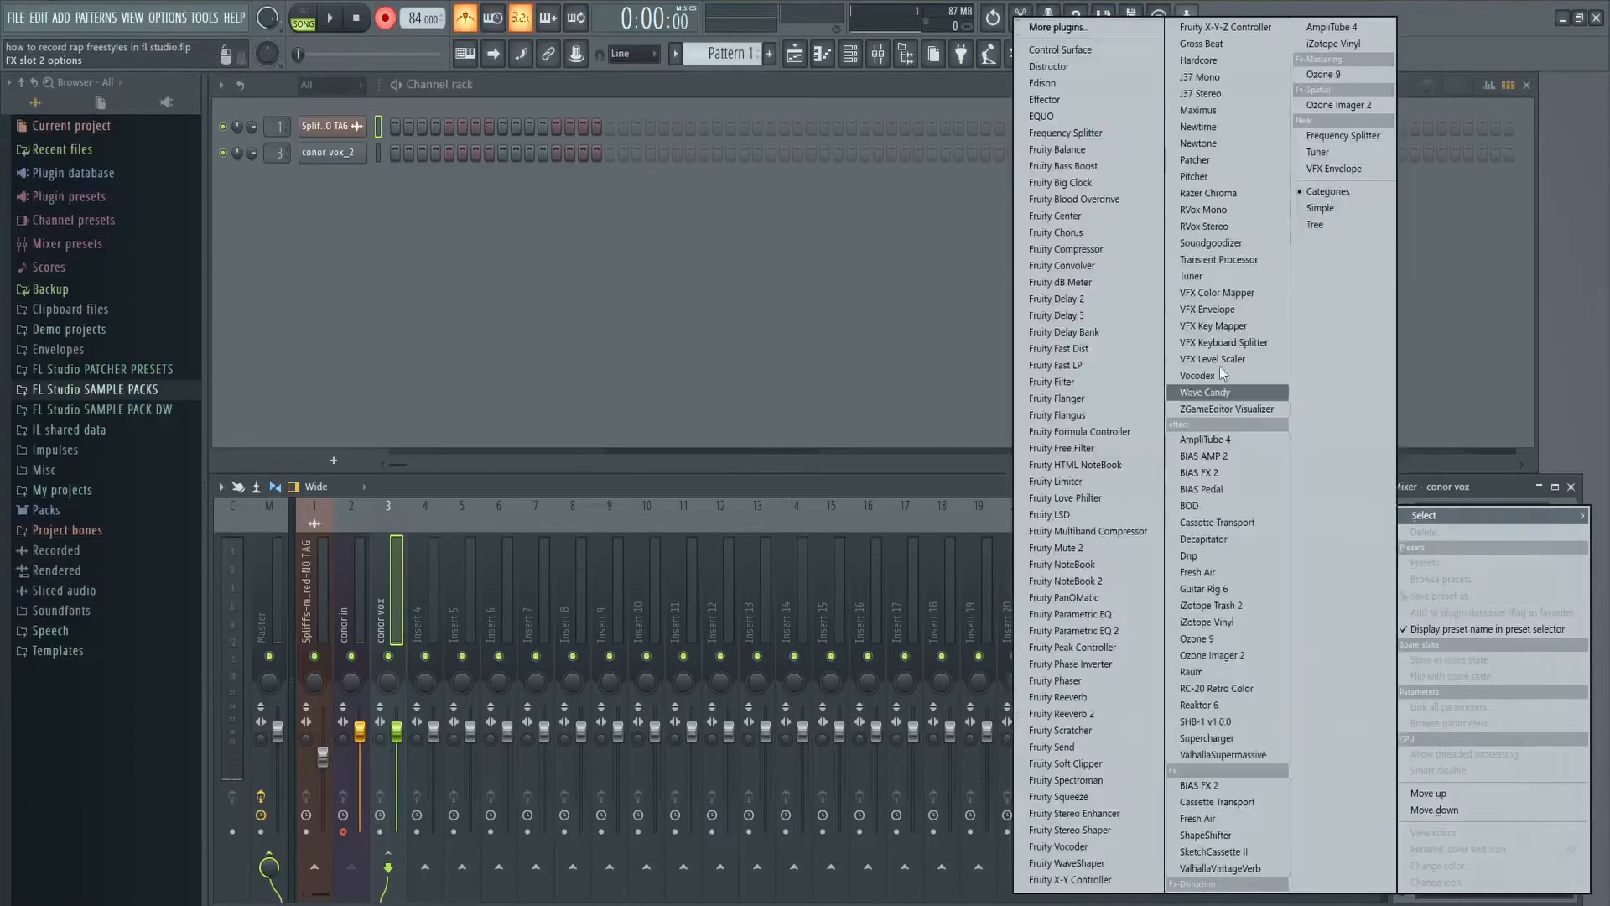
{"action": "left_click", "coordinate": [1121, 244]}
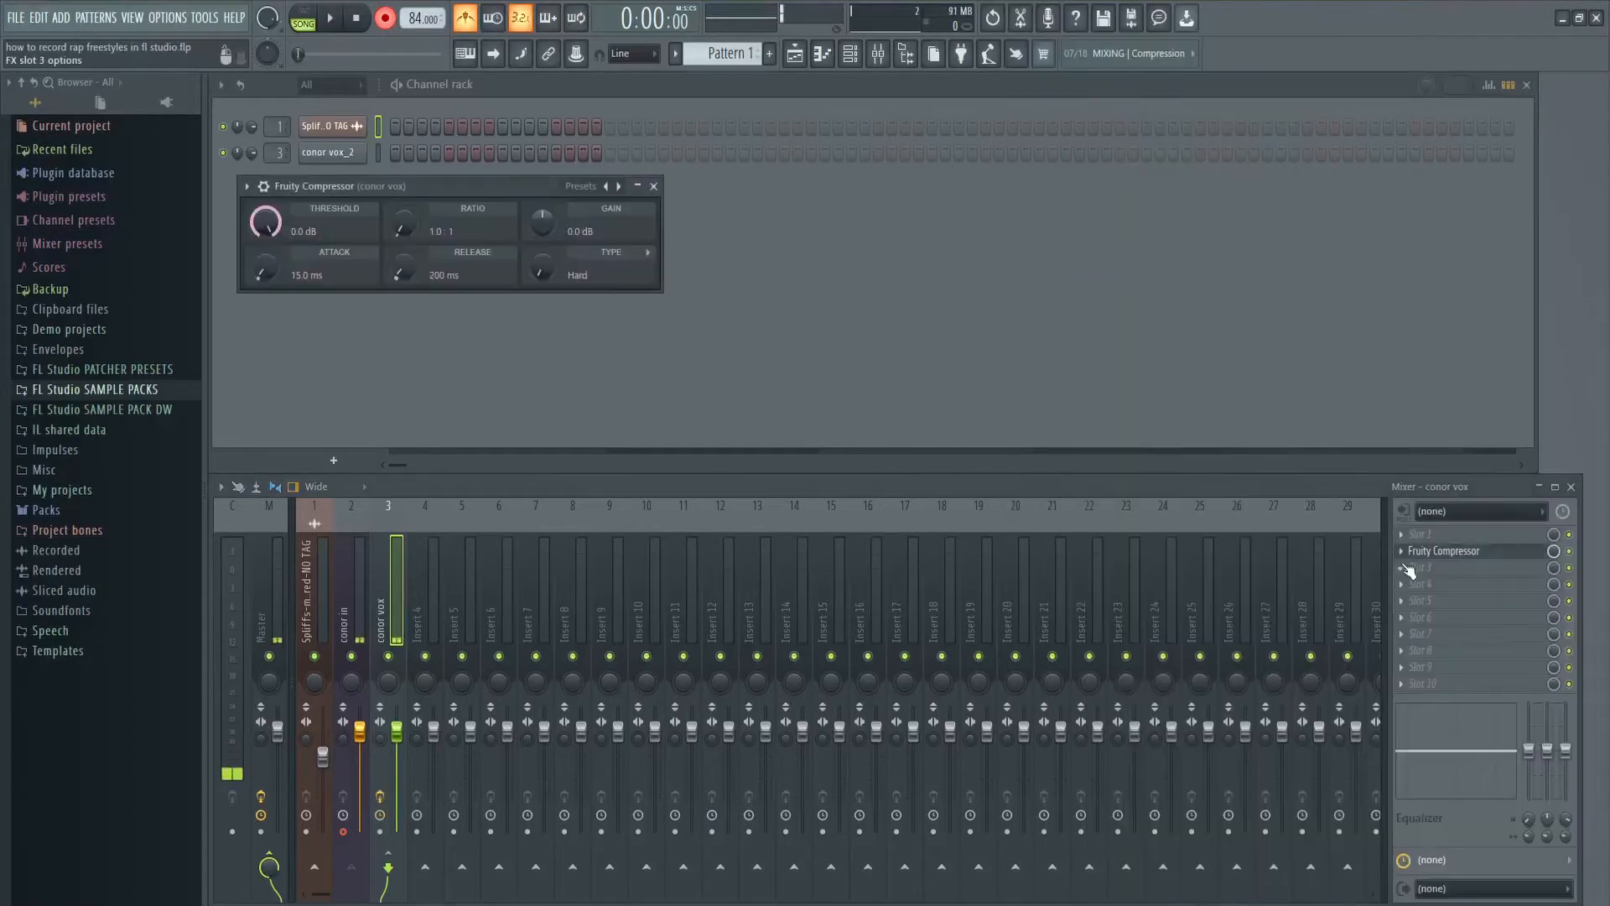
{"action": "left_click", "coordinate": [1401, 567]}
{"action": "mouse_move", "coordinate": [1423, 515]}
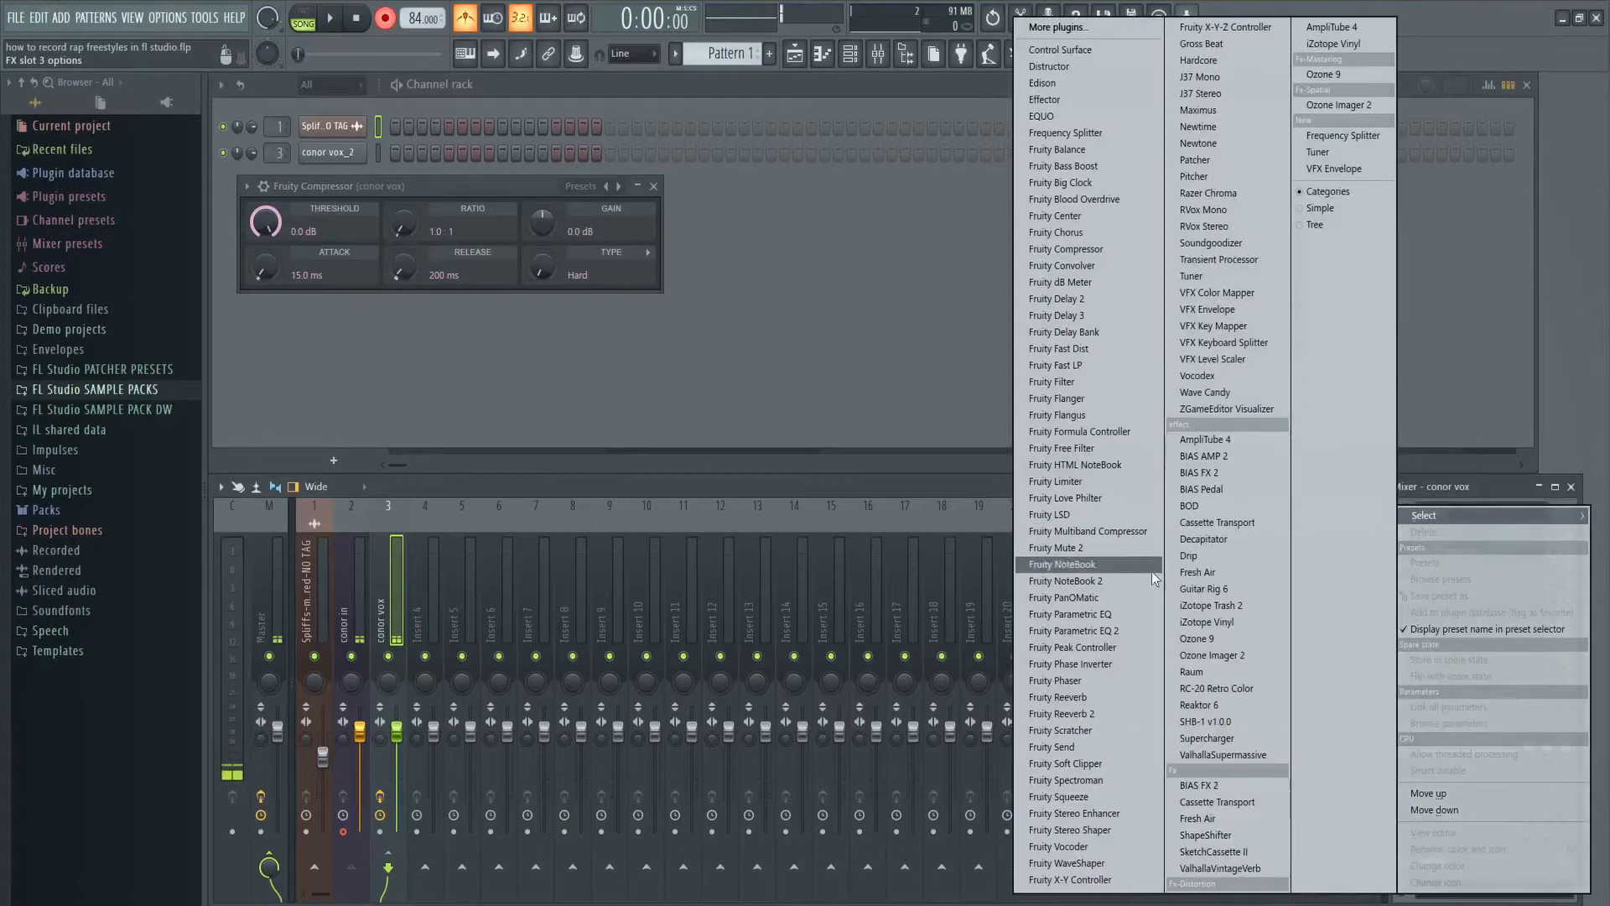
{"action": "left_click", "coordinate": [1058, 316]}
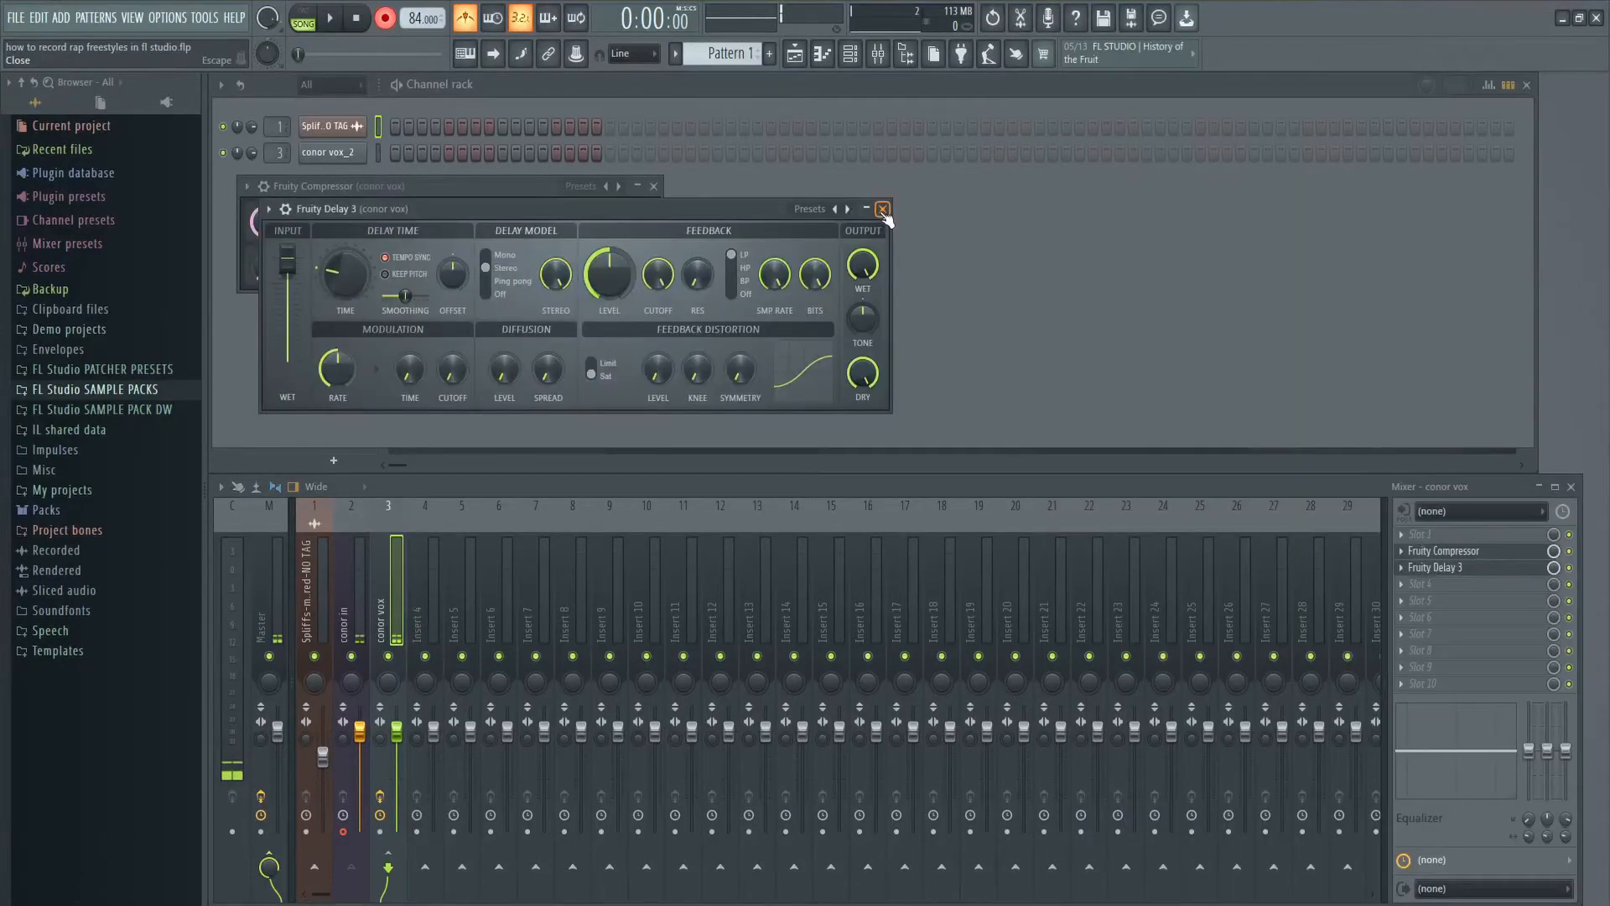
{"action": "left_click", "coordinate": [883, 210]}
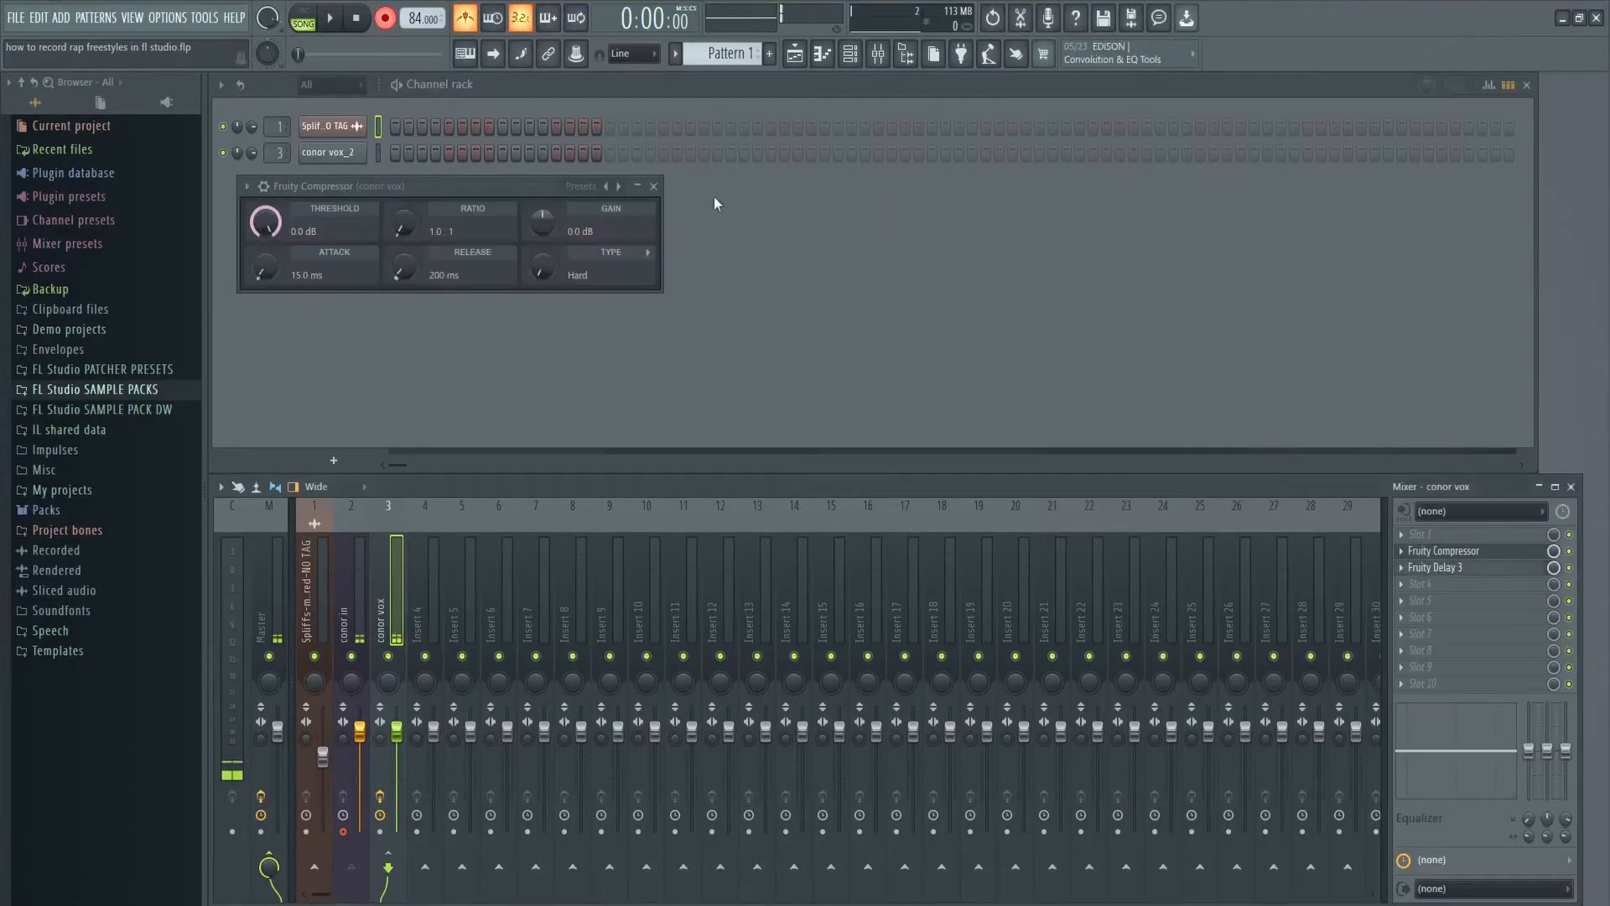
{"action": "left_click", "coordinate": [653, 187]}
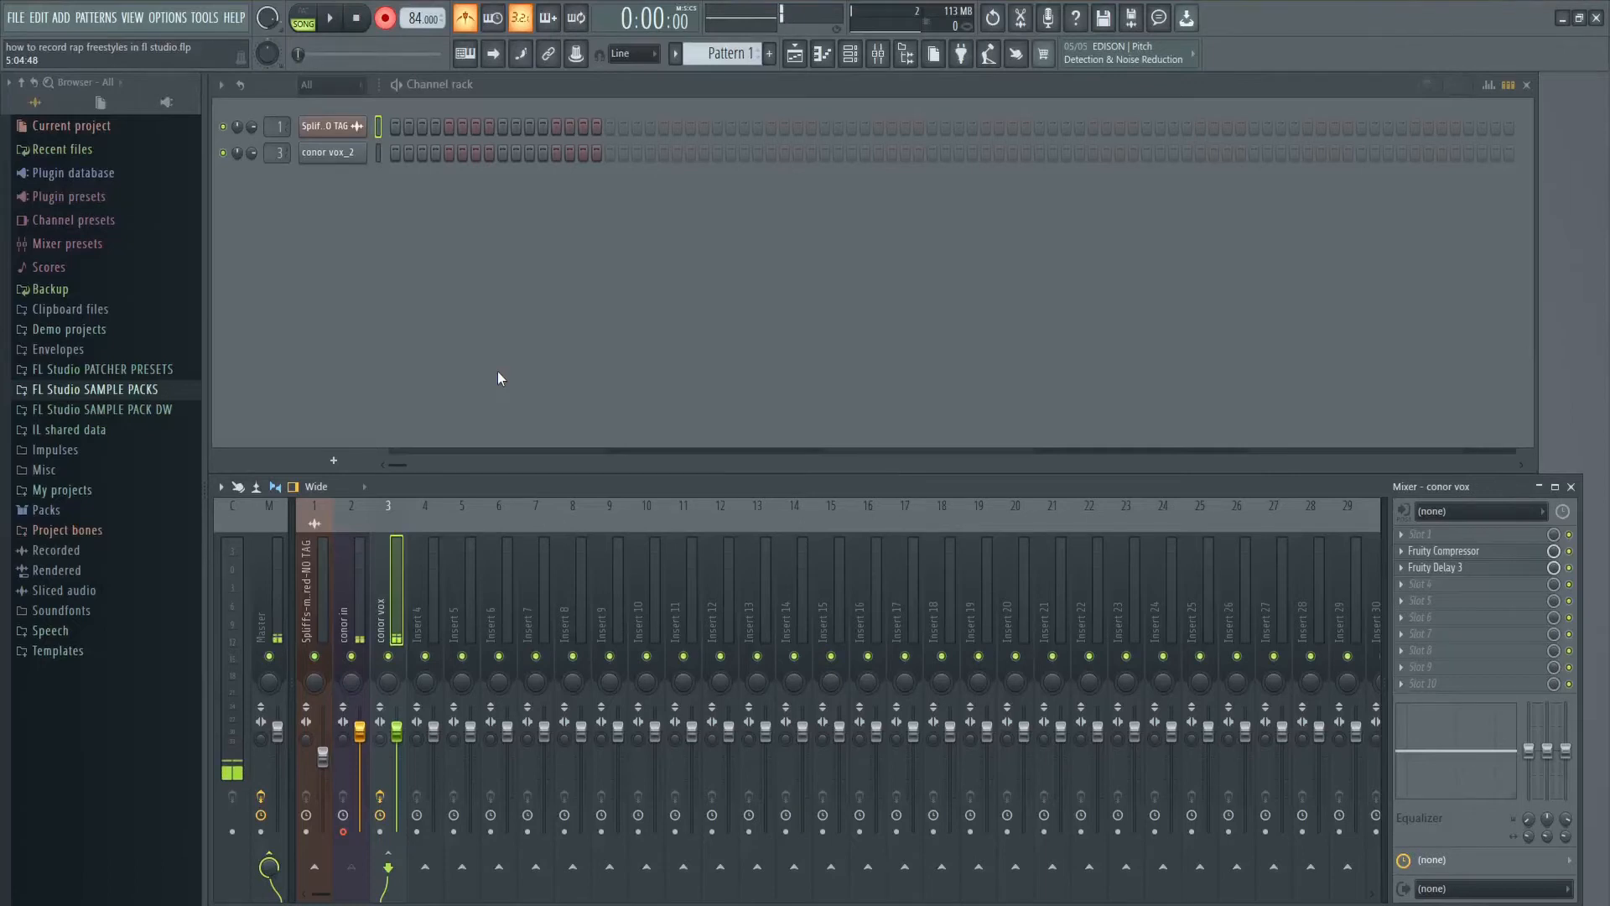
Step: Open the vox track's Fruity Compressor and set the threshold to -20.0 dB, ratio to 5.0:1 and gain to 5.0 dB
{"action": "left_click", "coordinate": [800, 170]}
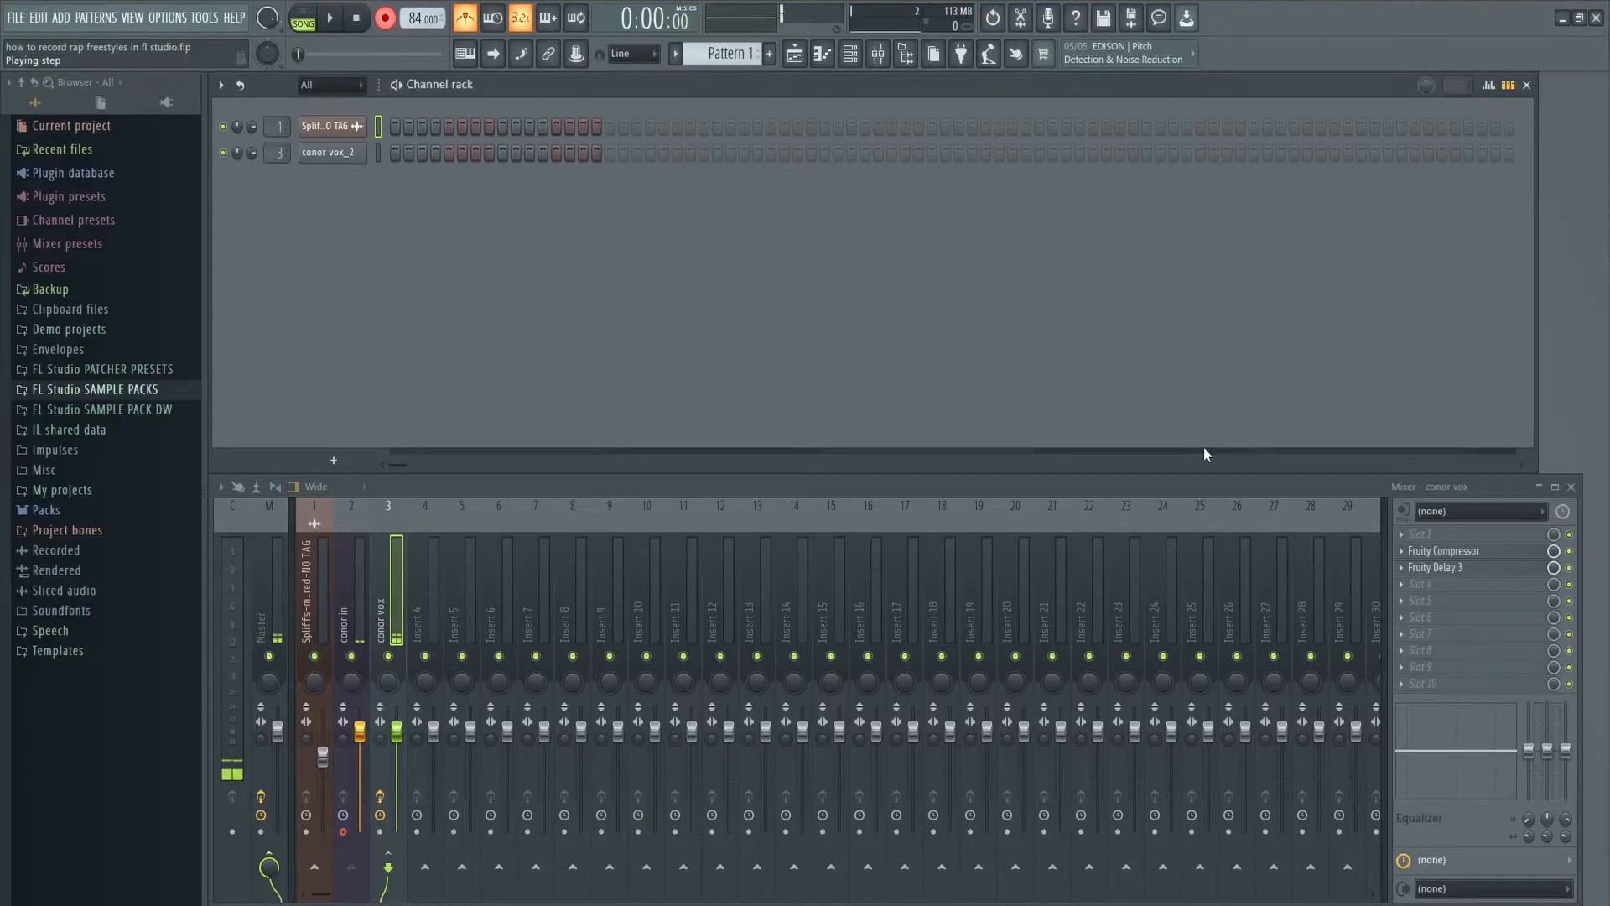
{"action": "left_click", "coordinate": [1443, 550]}
{"action": "left_click_drag", "start_coordinate": [483, 189], "coordinate": [492, 244]}
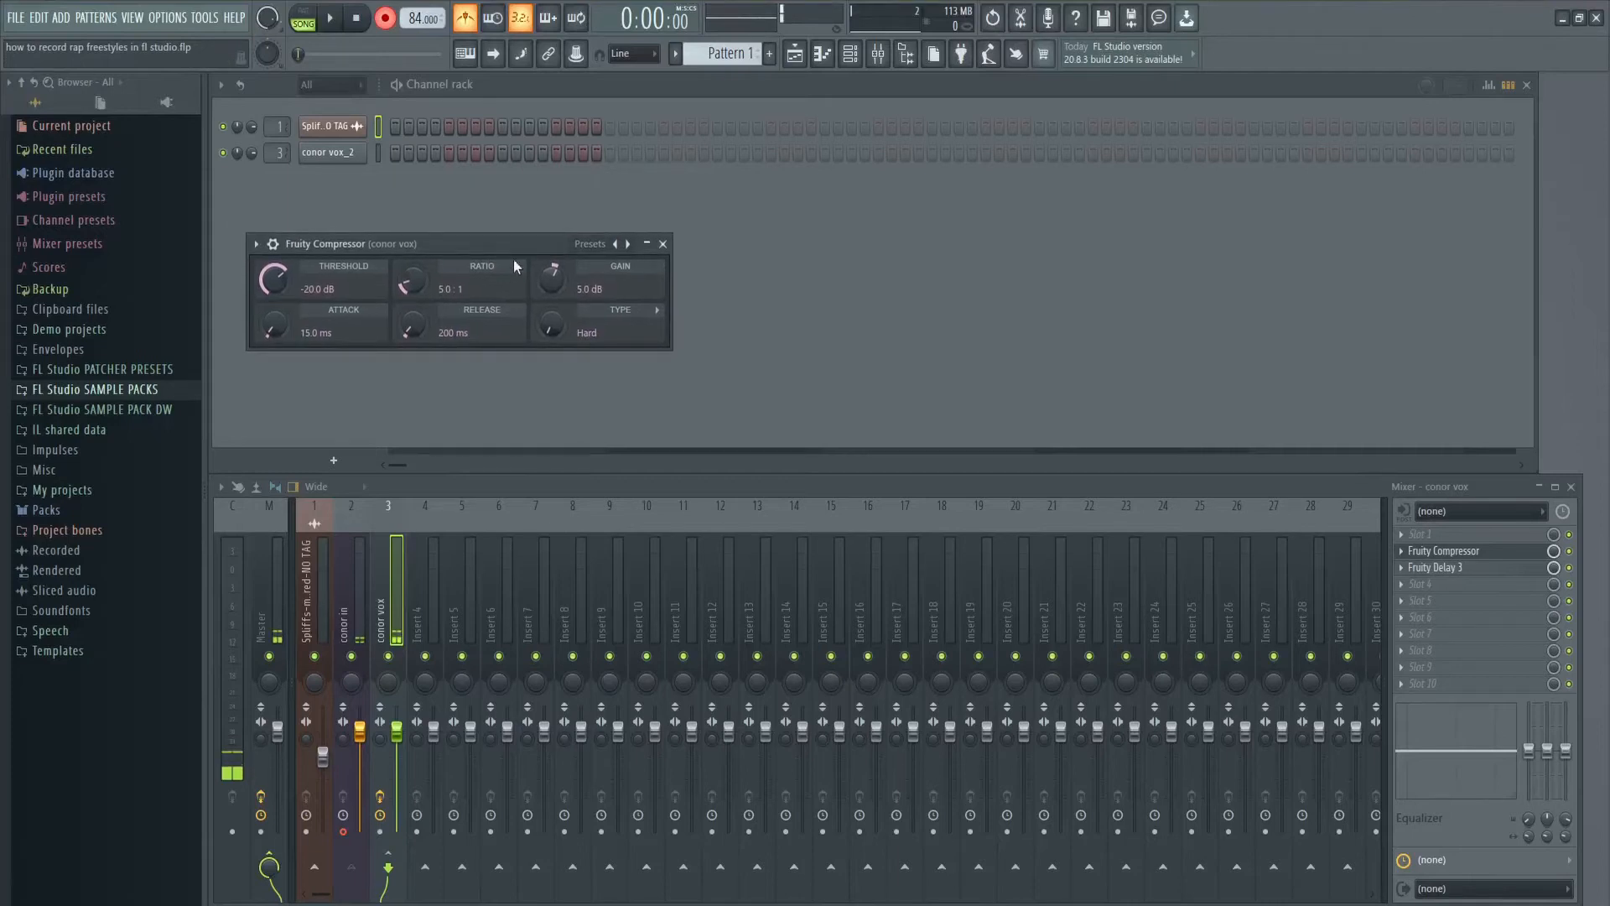
Step: Close the open compressor and delay windows and delete Fruity Delay 3 from the vox mixer track
{"action": "left_click", "coordinate": [671, 245]}
{"action": "left_click", "coordinate": [1438, 568]}
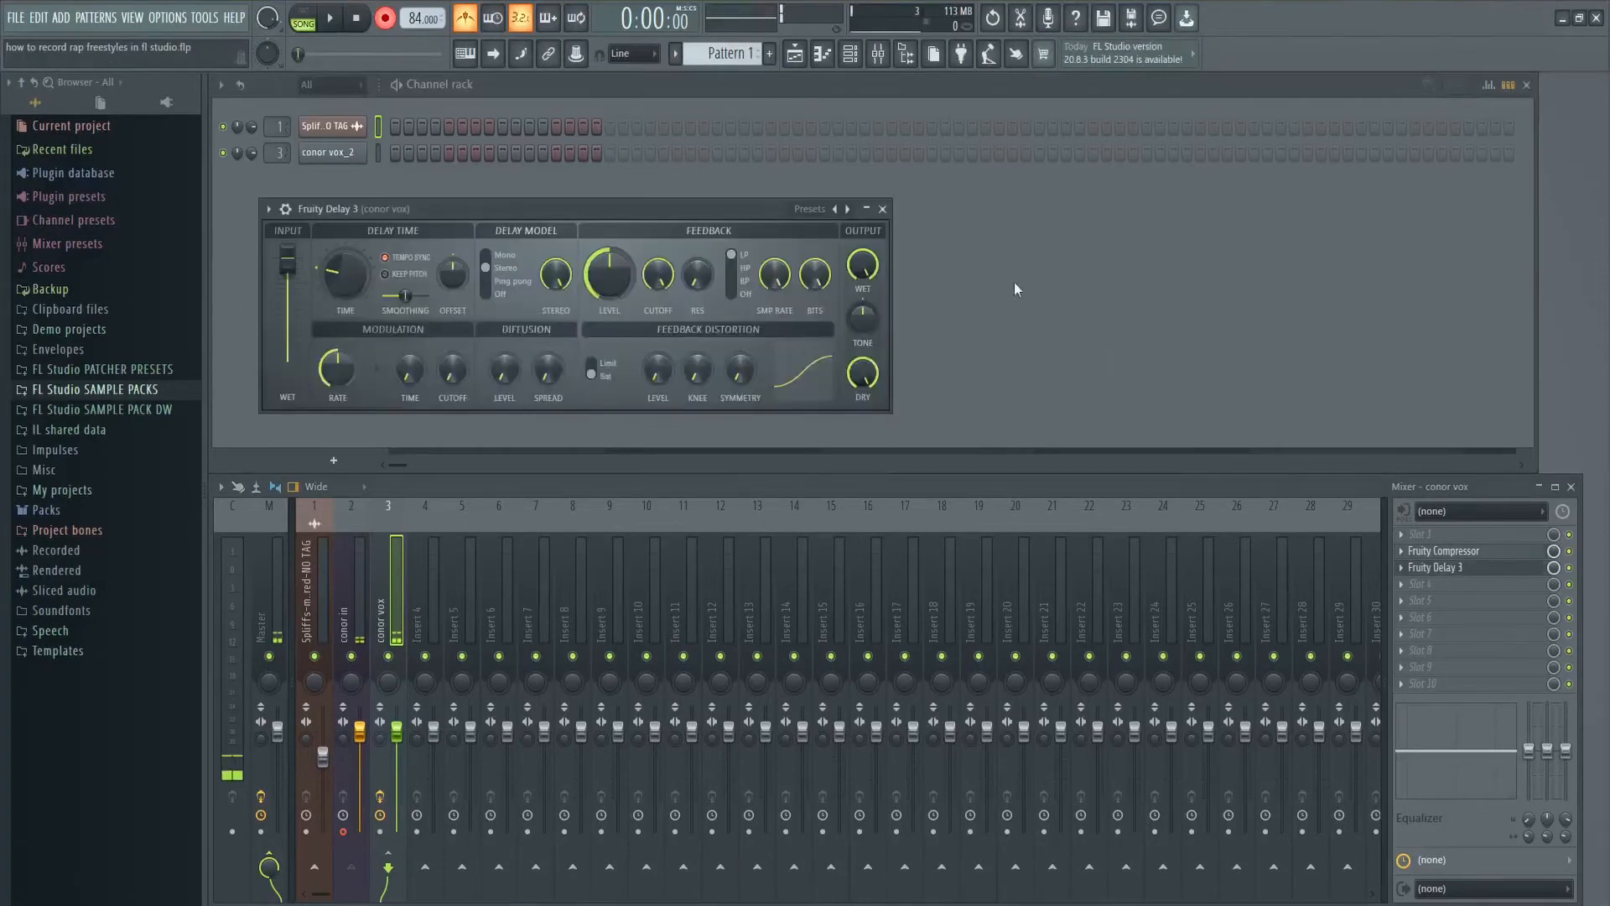
{"action": "left_click", "coordinate": [882, 209]}
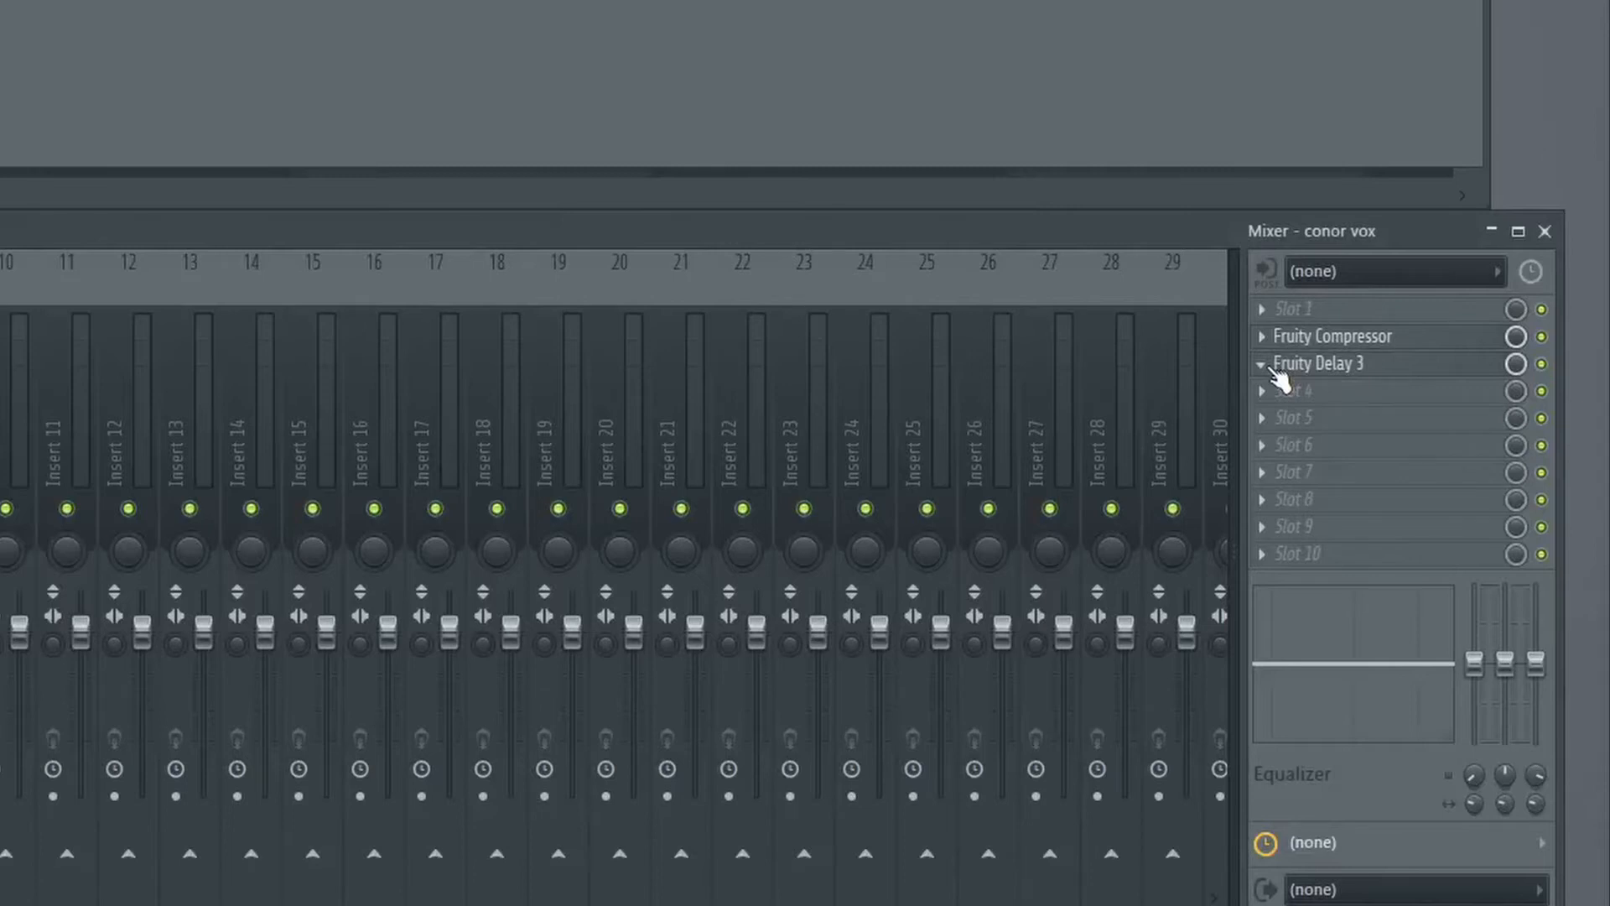
{"action": "right_click", "coordinate": [1277, 371]}
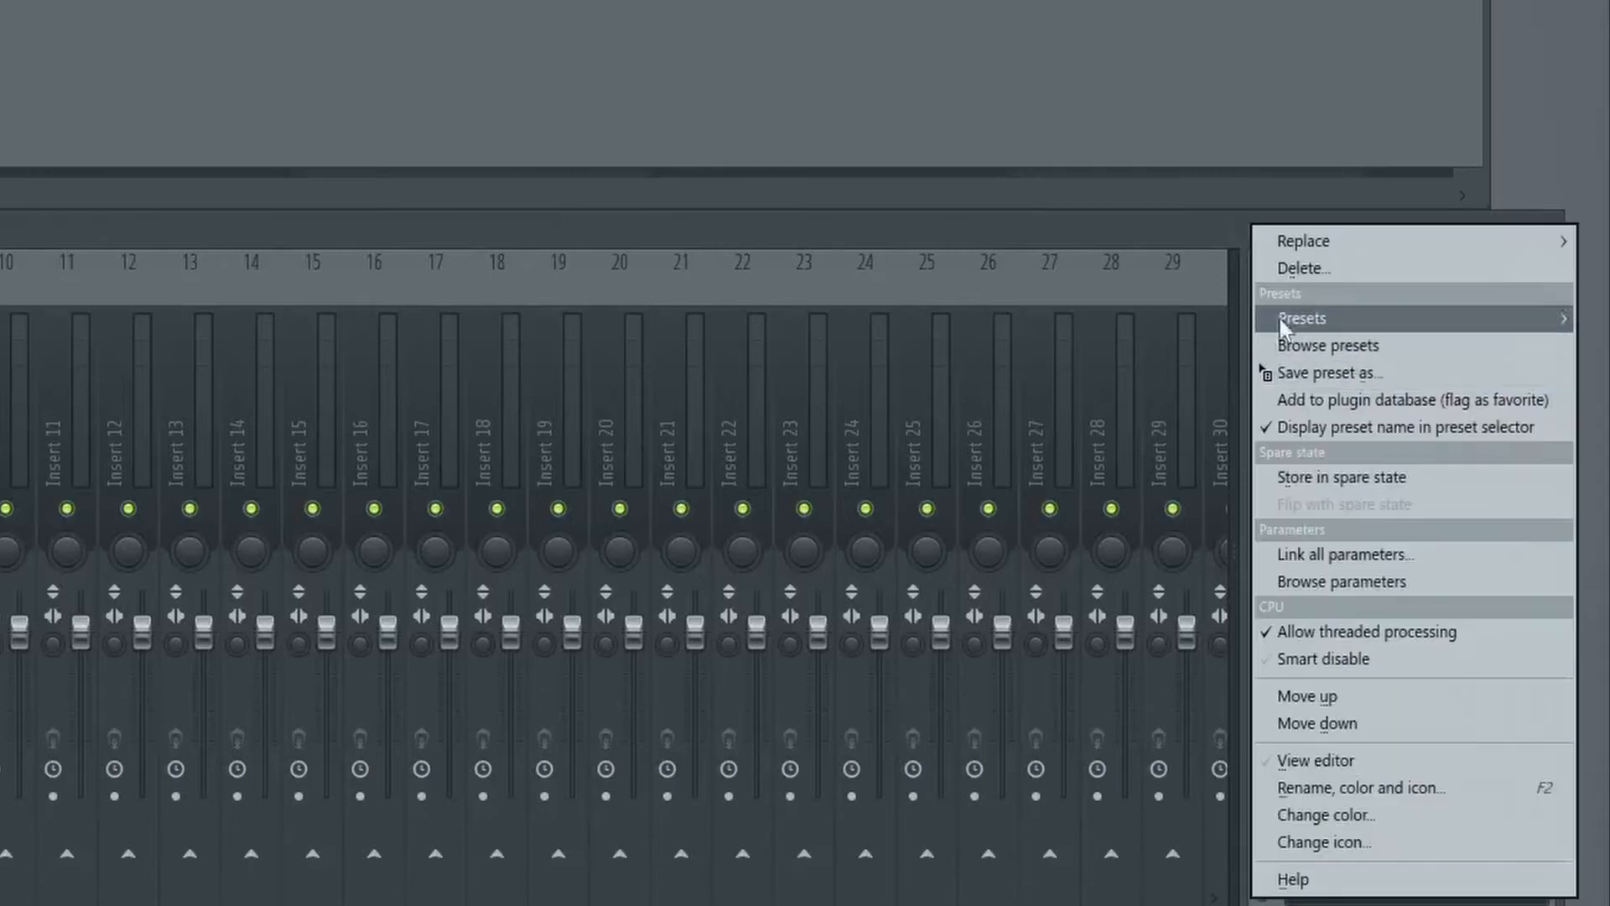
{"action": "left_click", "coordinate": [1317, 269]}
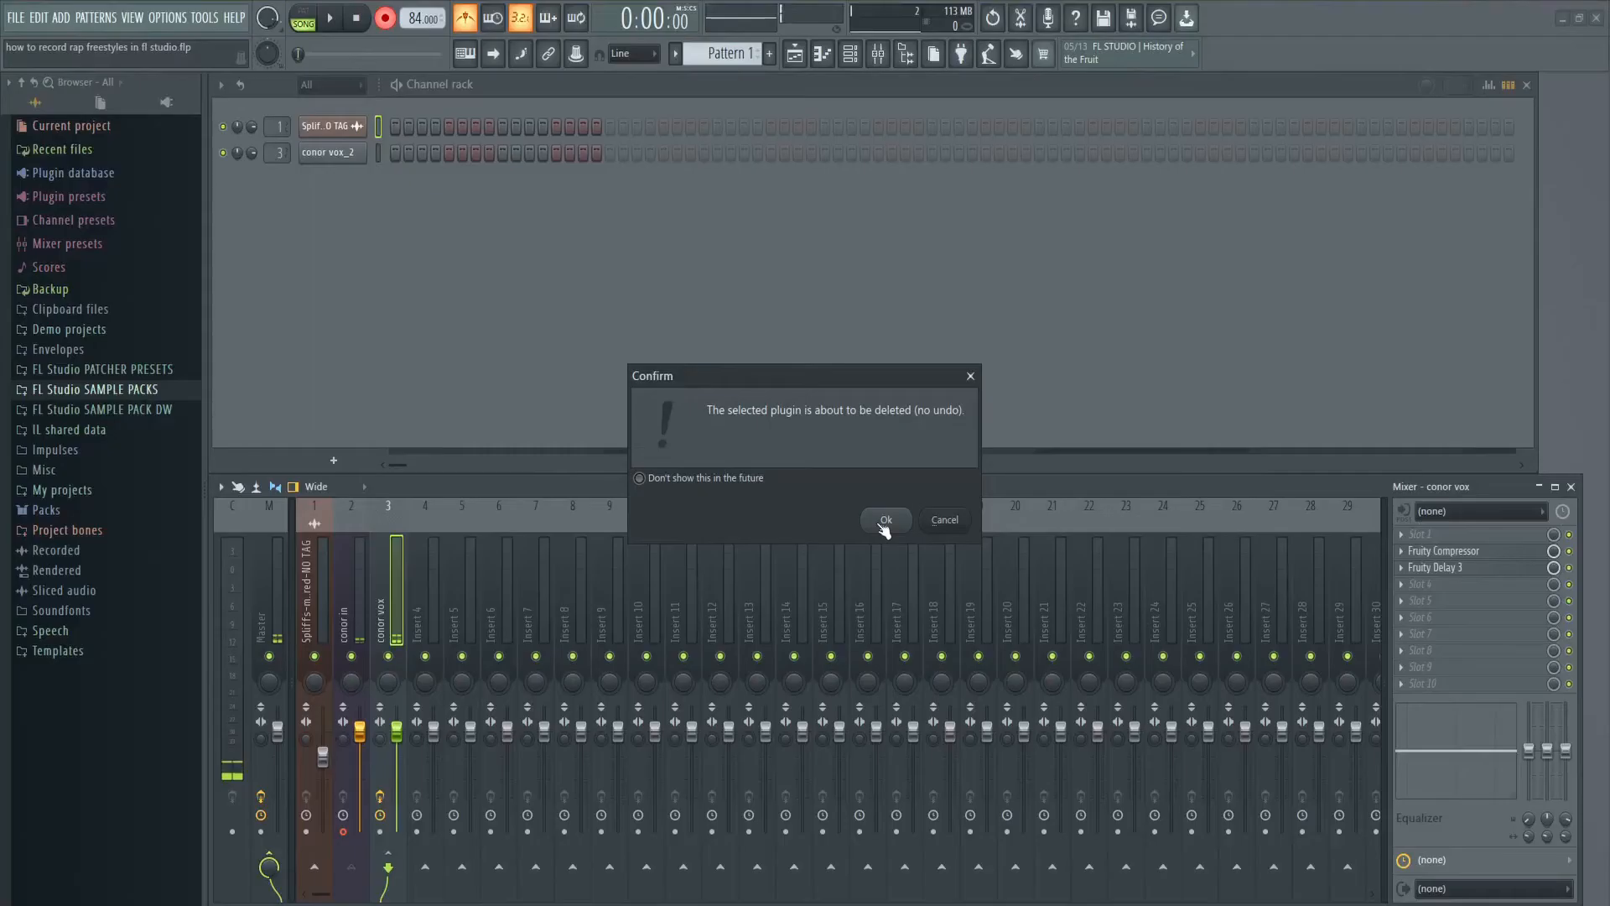
{"action": "left_click", "coordinate": [885, 523]}
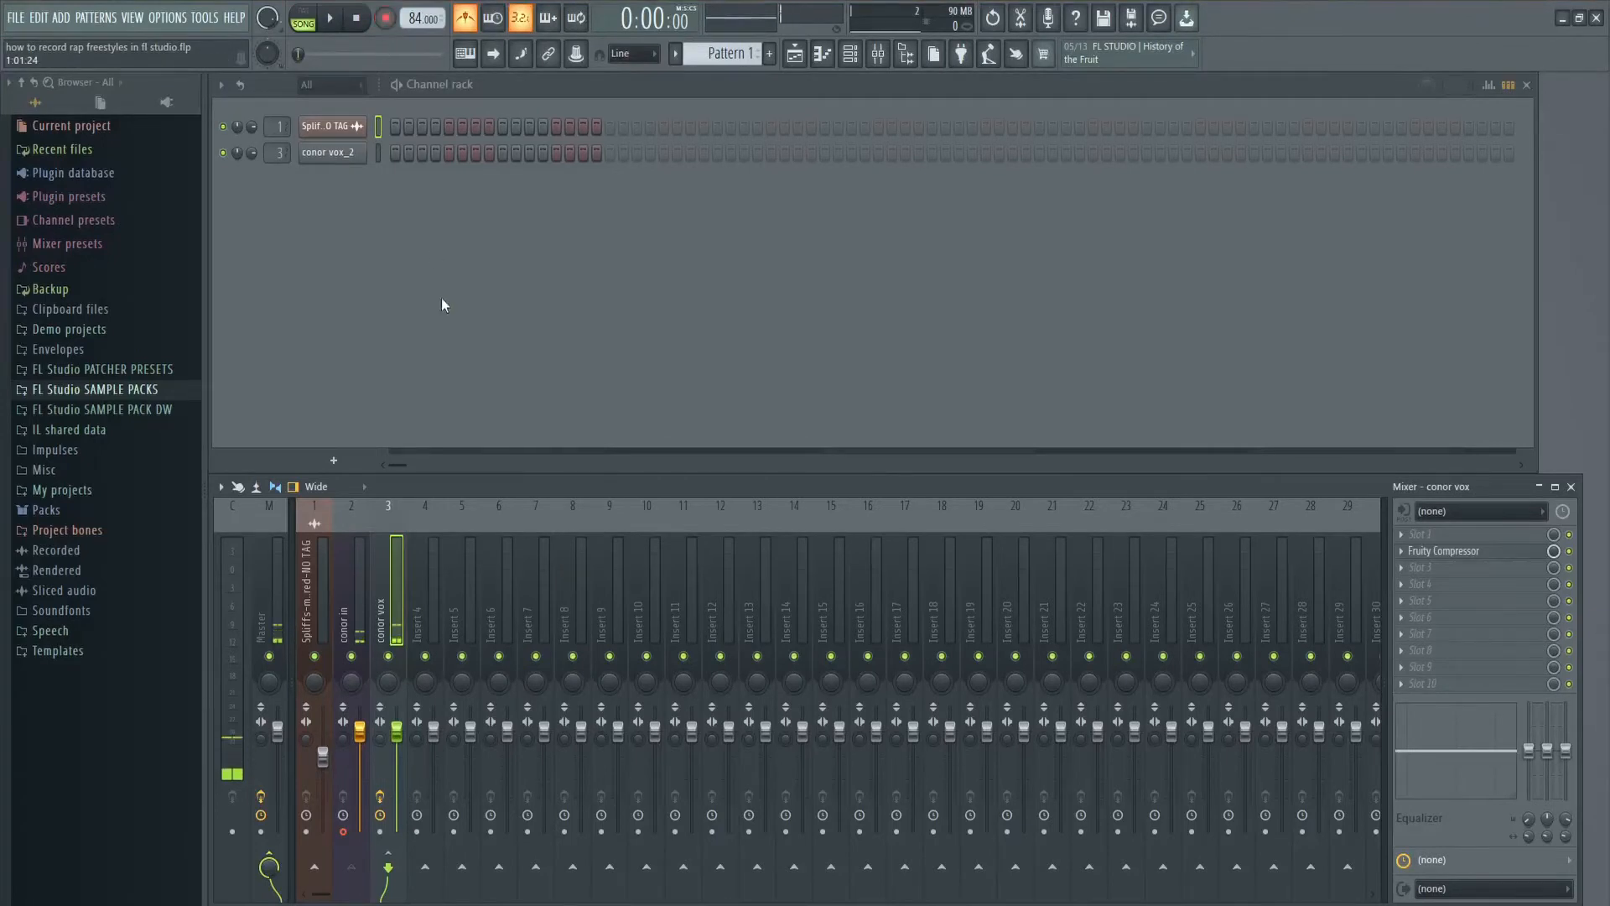
Step: View the vocal take in the playlist and play the project to check the mixer levels, finally stopping playback
{"action": "key", "text": "space"}
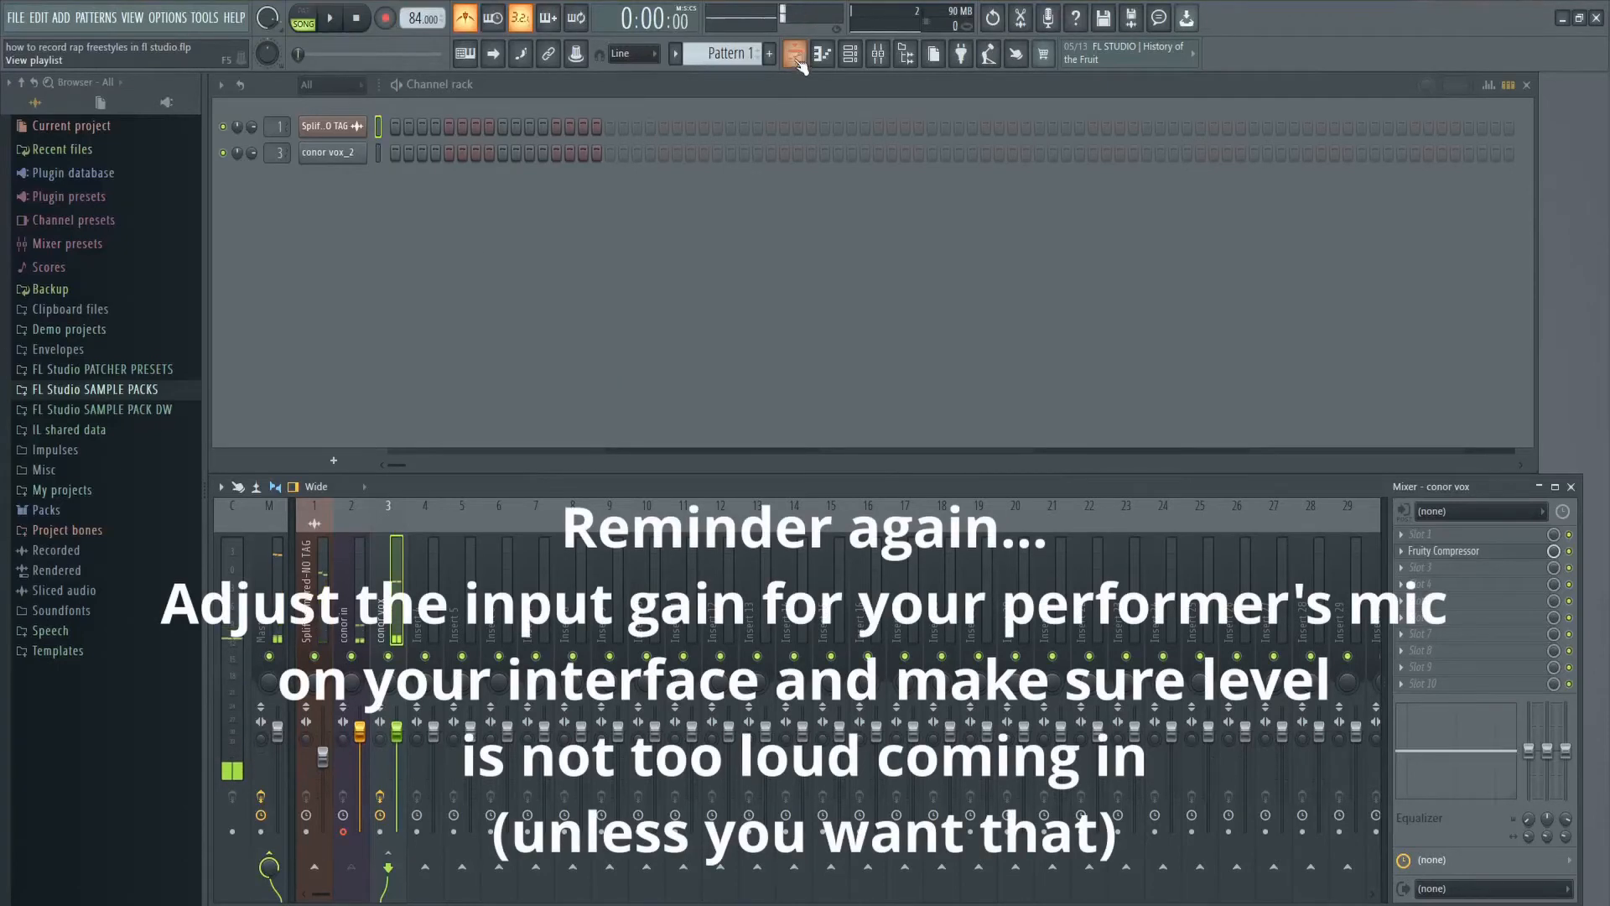
{"action": "left_click", "coordinate": [795, 54]}
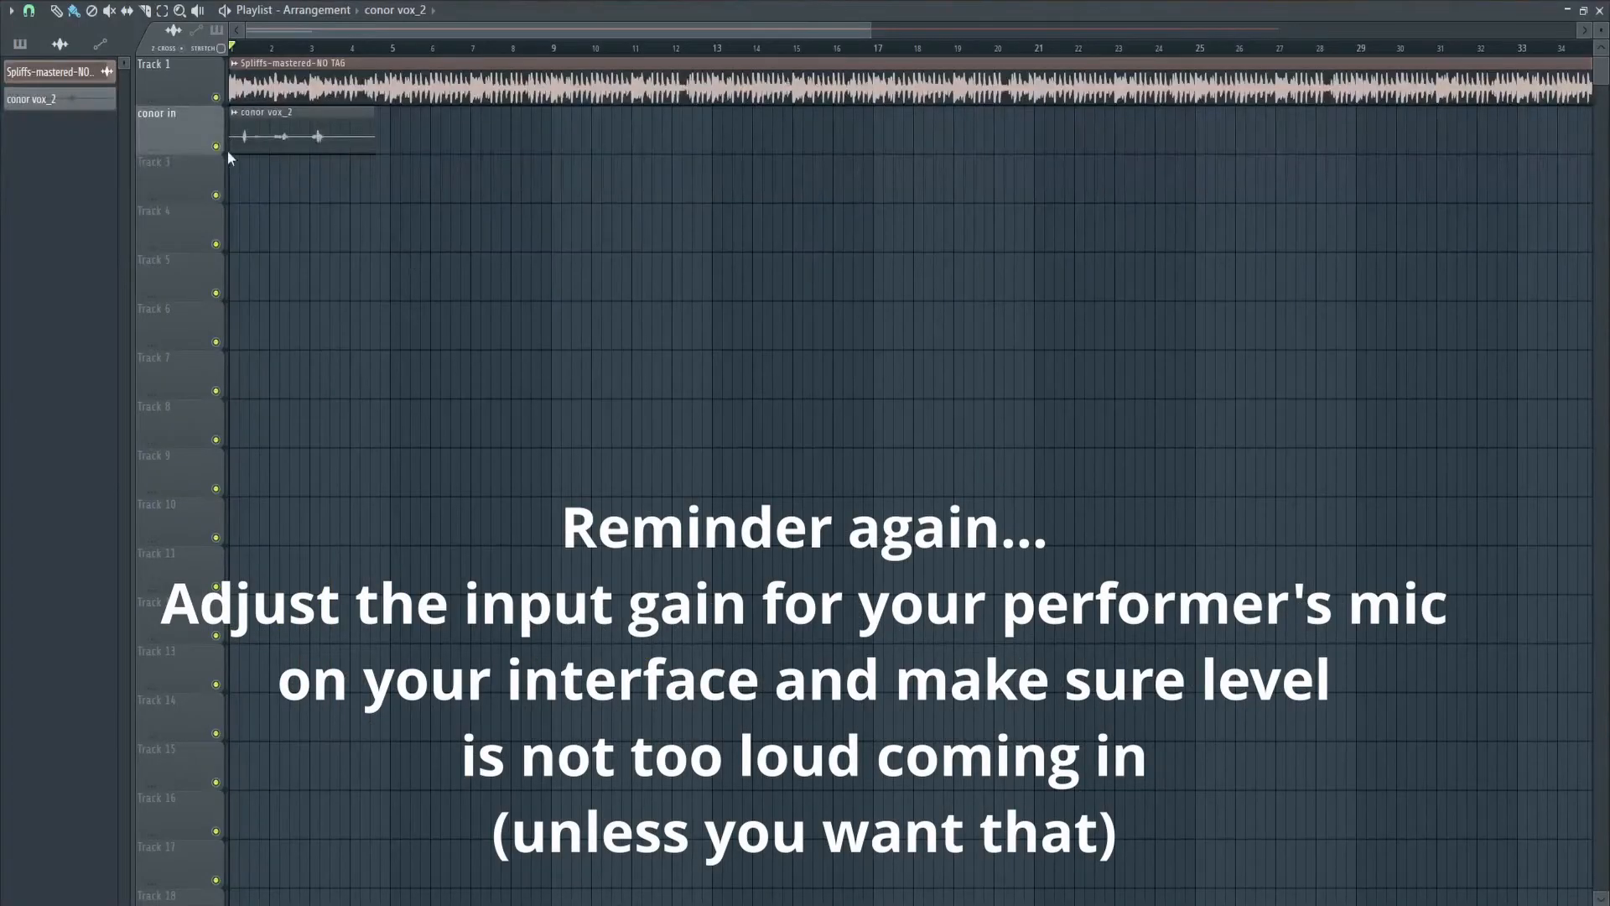
{"action": "left_click", "coordinate": [1598, 11]}
{"action": "key", "text": "space"}
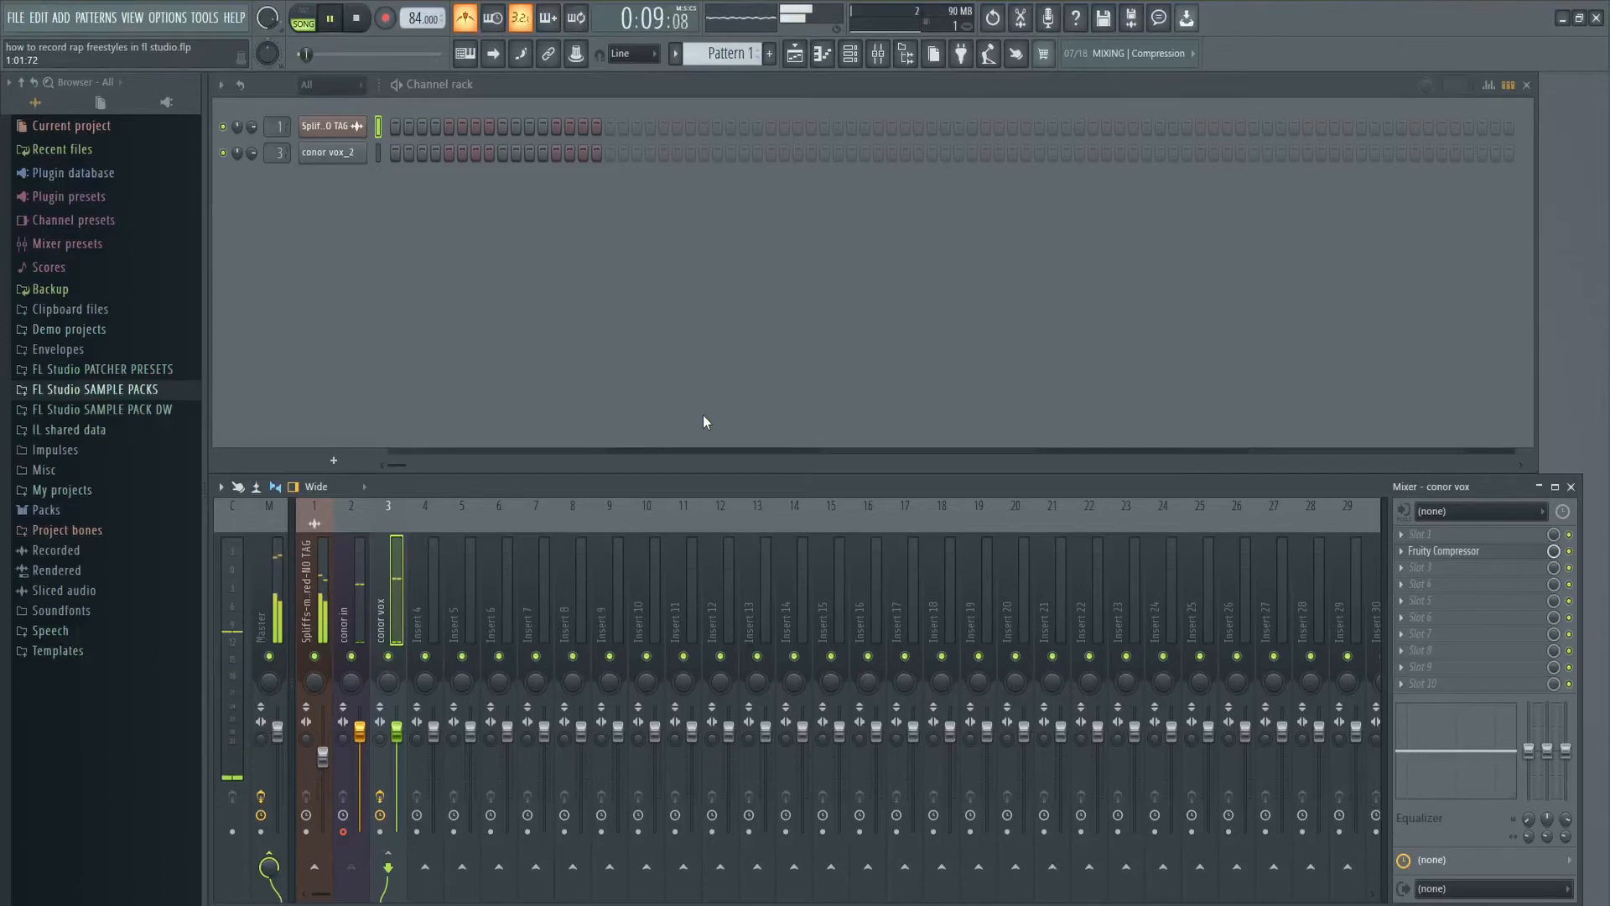
{"action": "left_click", "coordinate": [356, 17]}
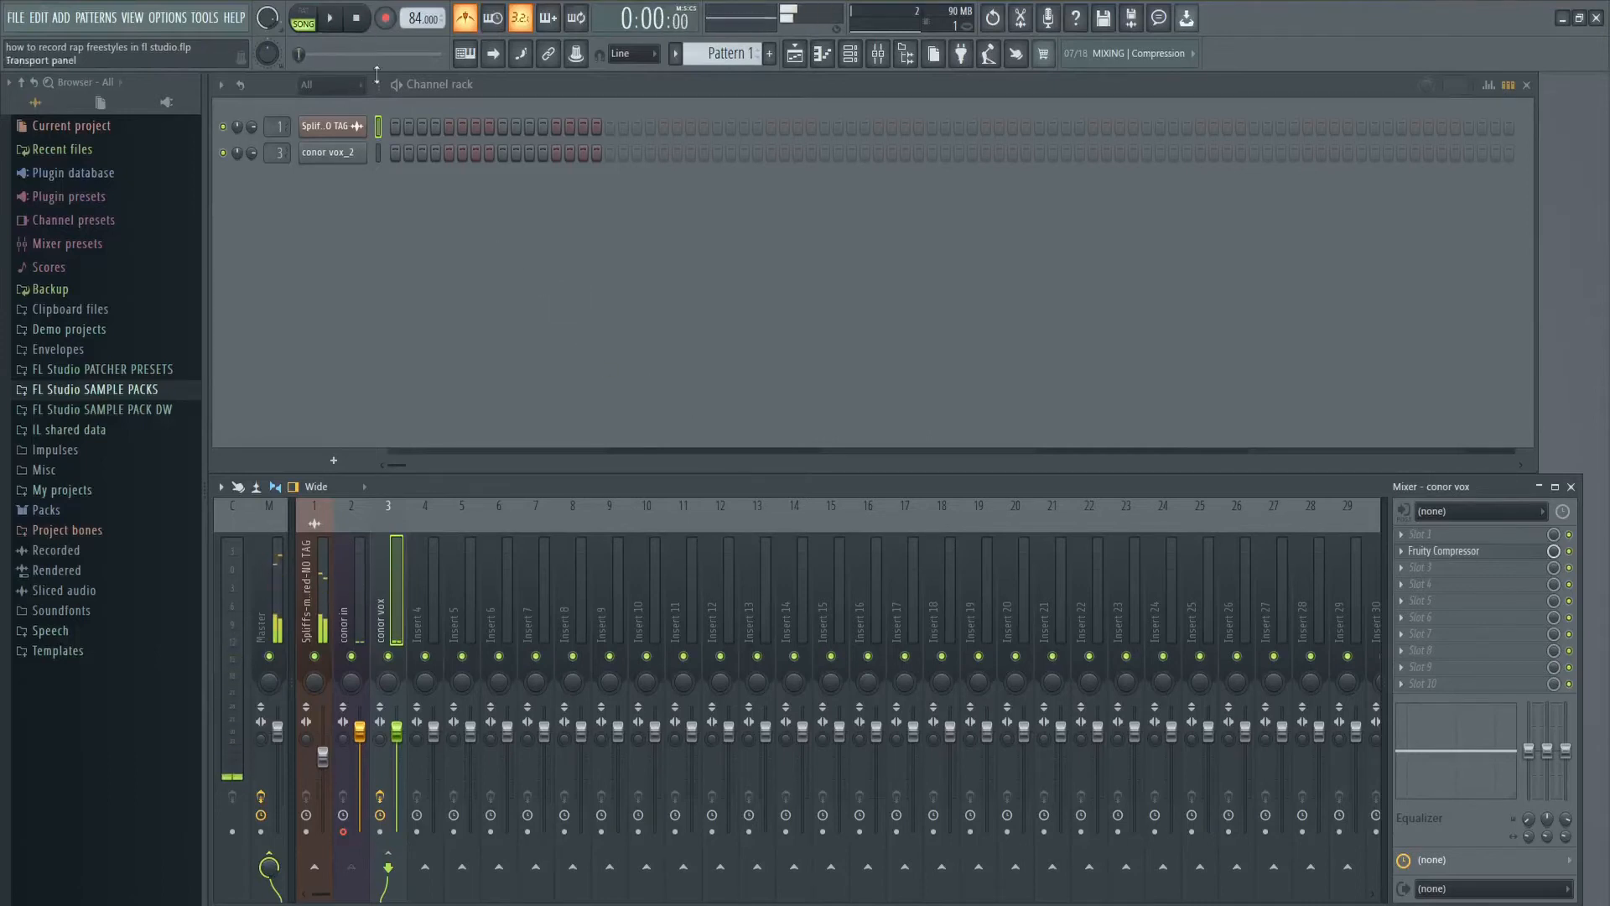
Step: Review the vox track's Fruity Compressor settings, close the plugin window and select the beat's mixer track
{"action": "left_click", "coordinate": [1443, 550]}
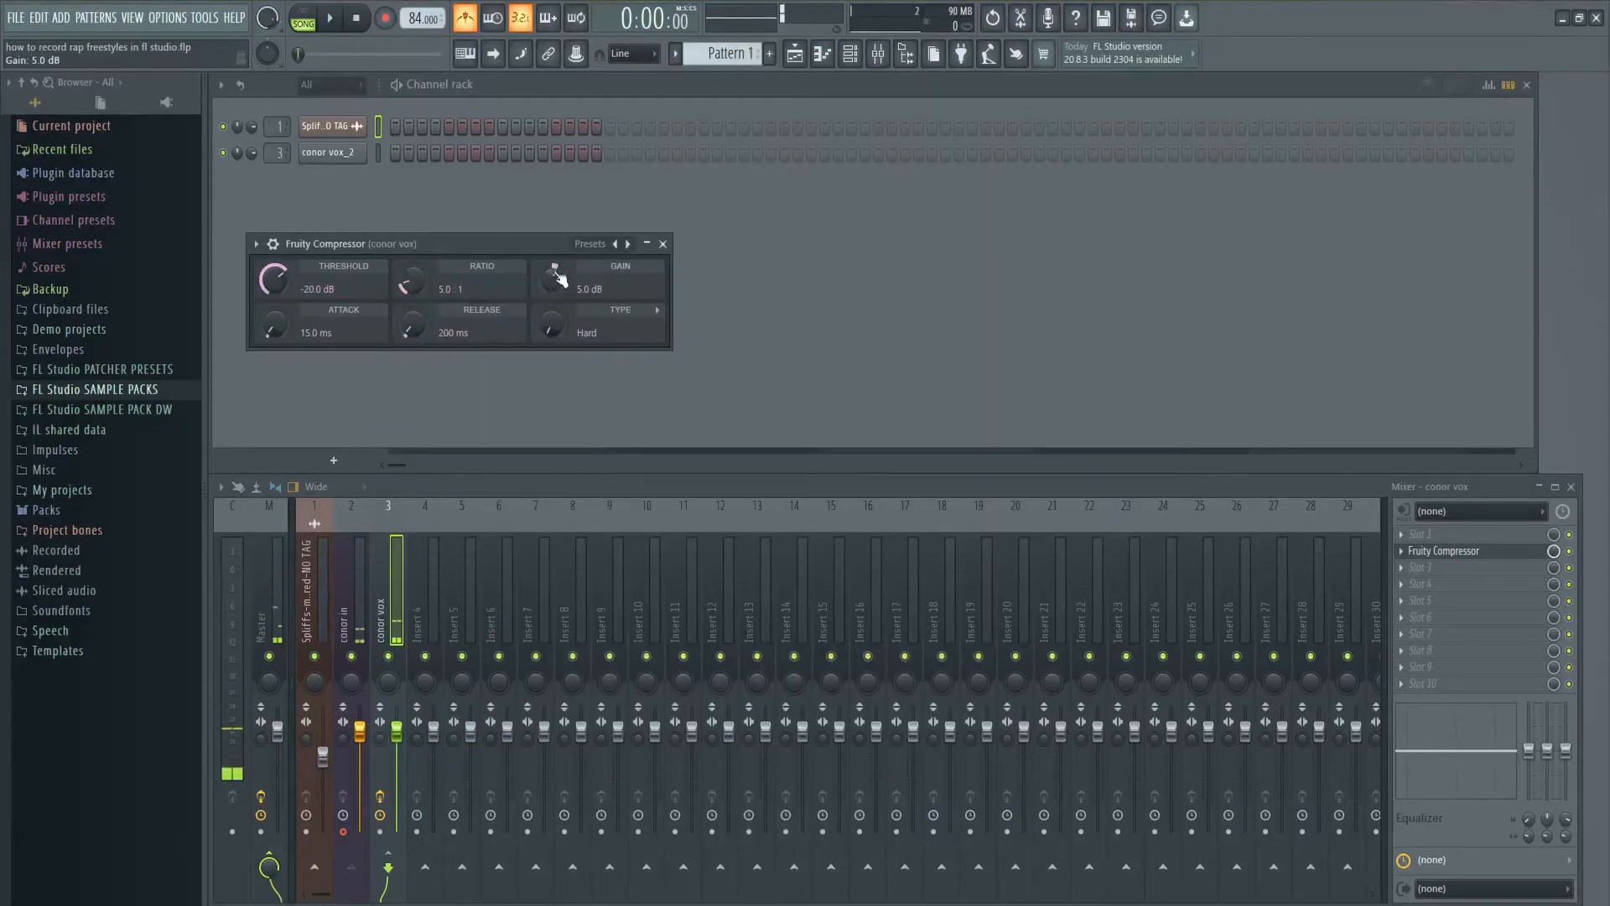
{"action": "left_click_drag", "start_coordinate": [431, 250], "coordinate": [545, 251]}
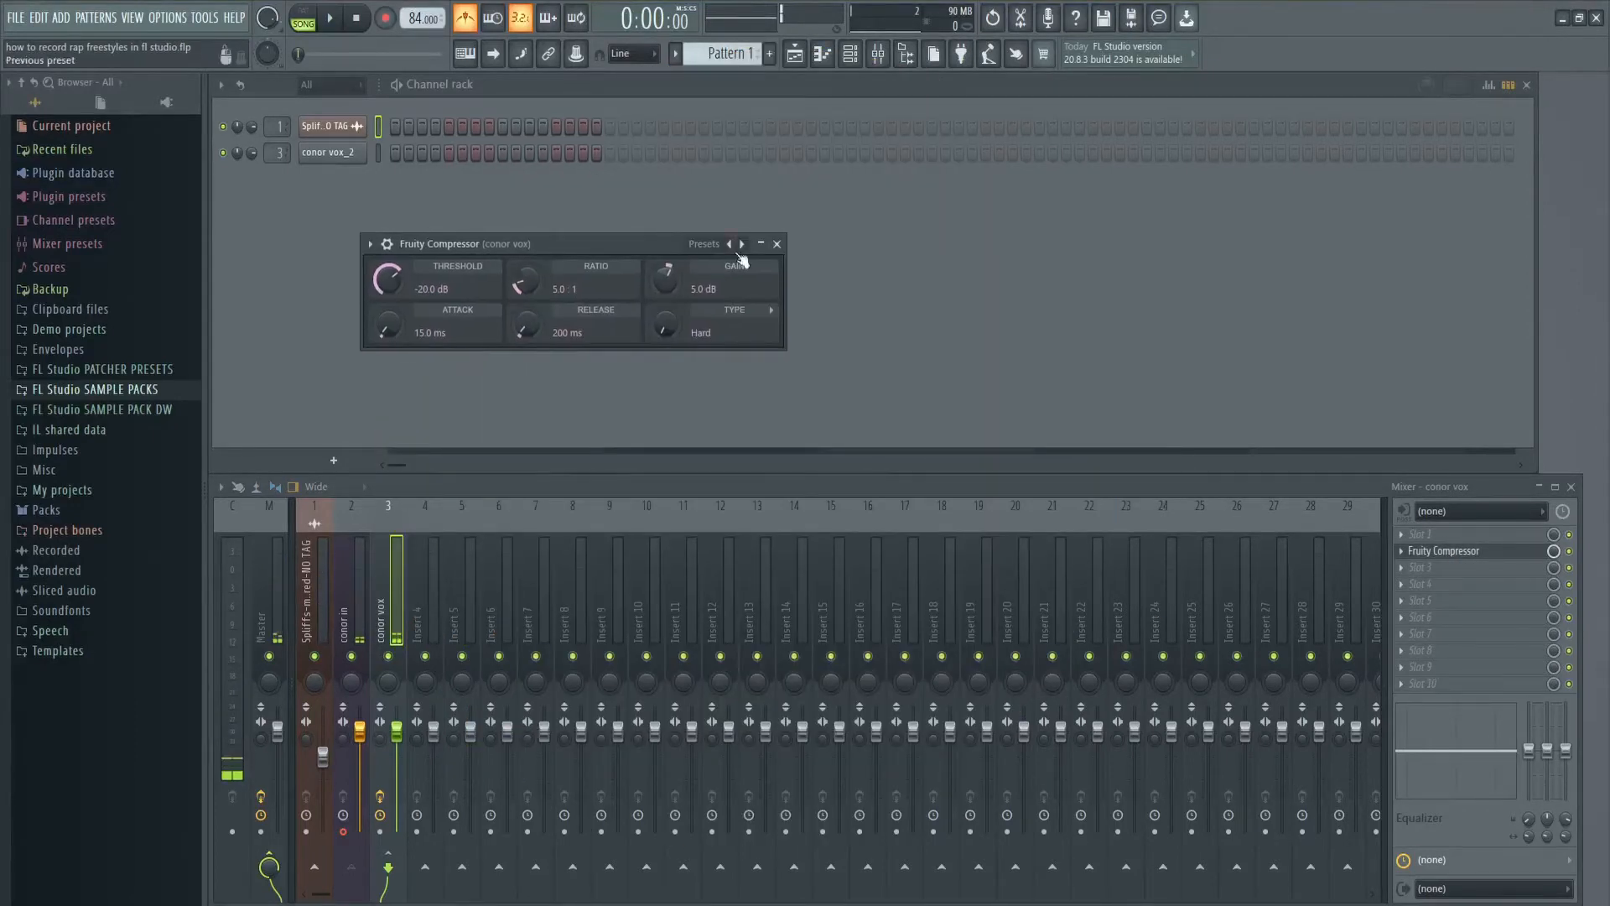
{"action": "left_click", "coordinate": [777, 244]}
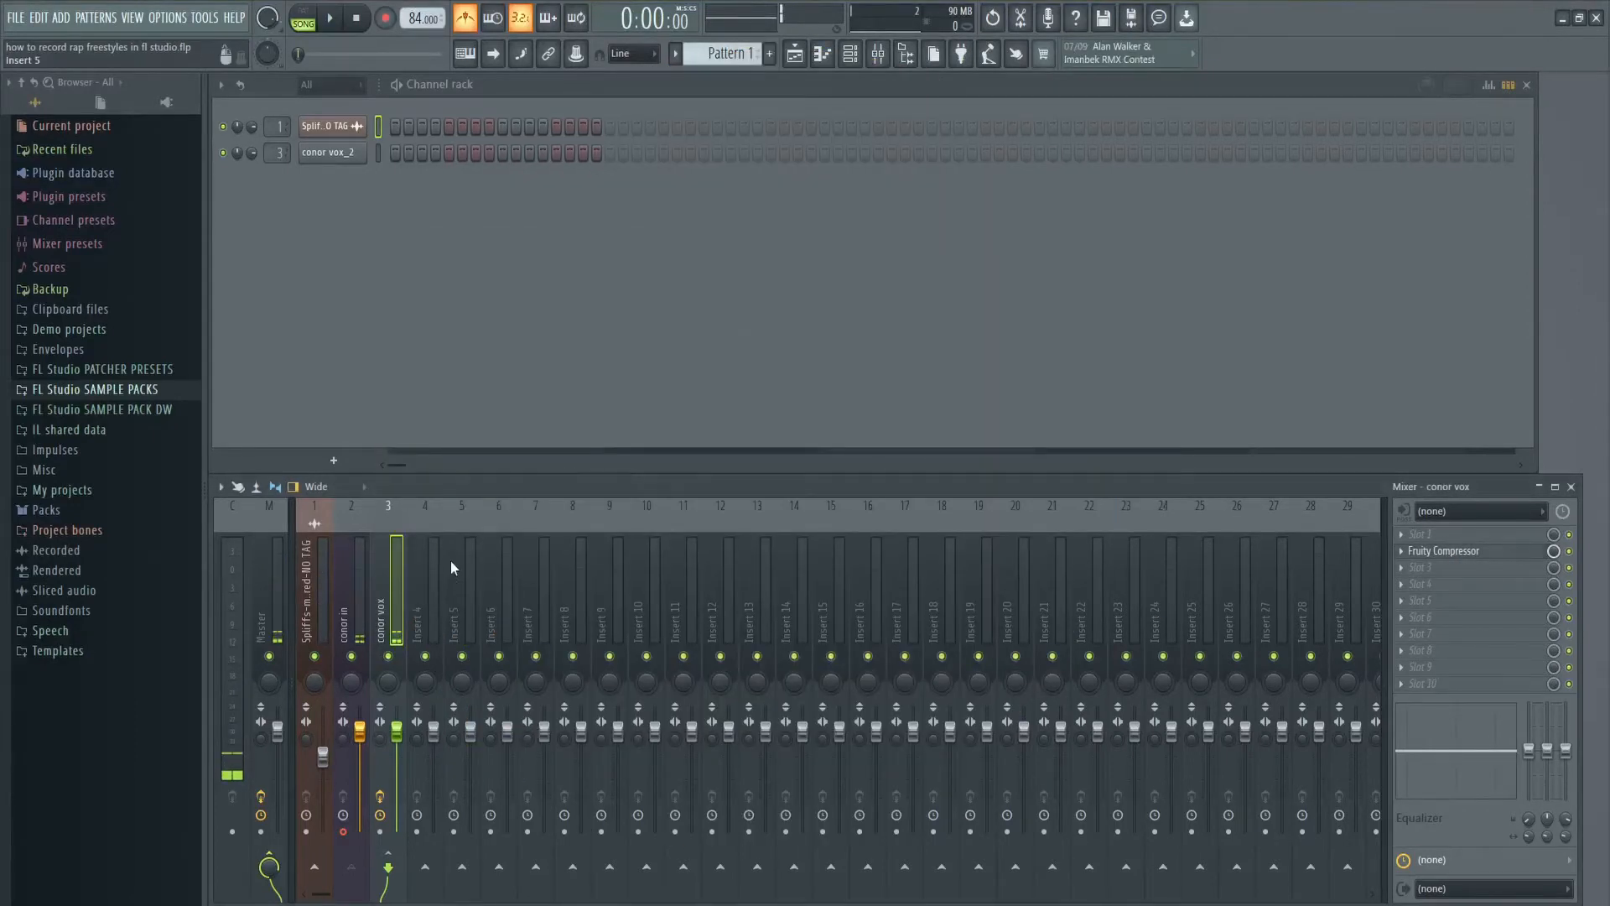
{"action": "left_click", "coordinate": [310, 593]}
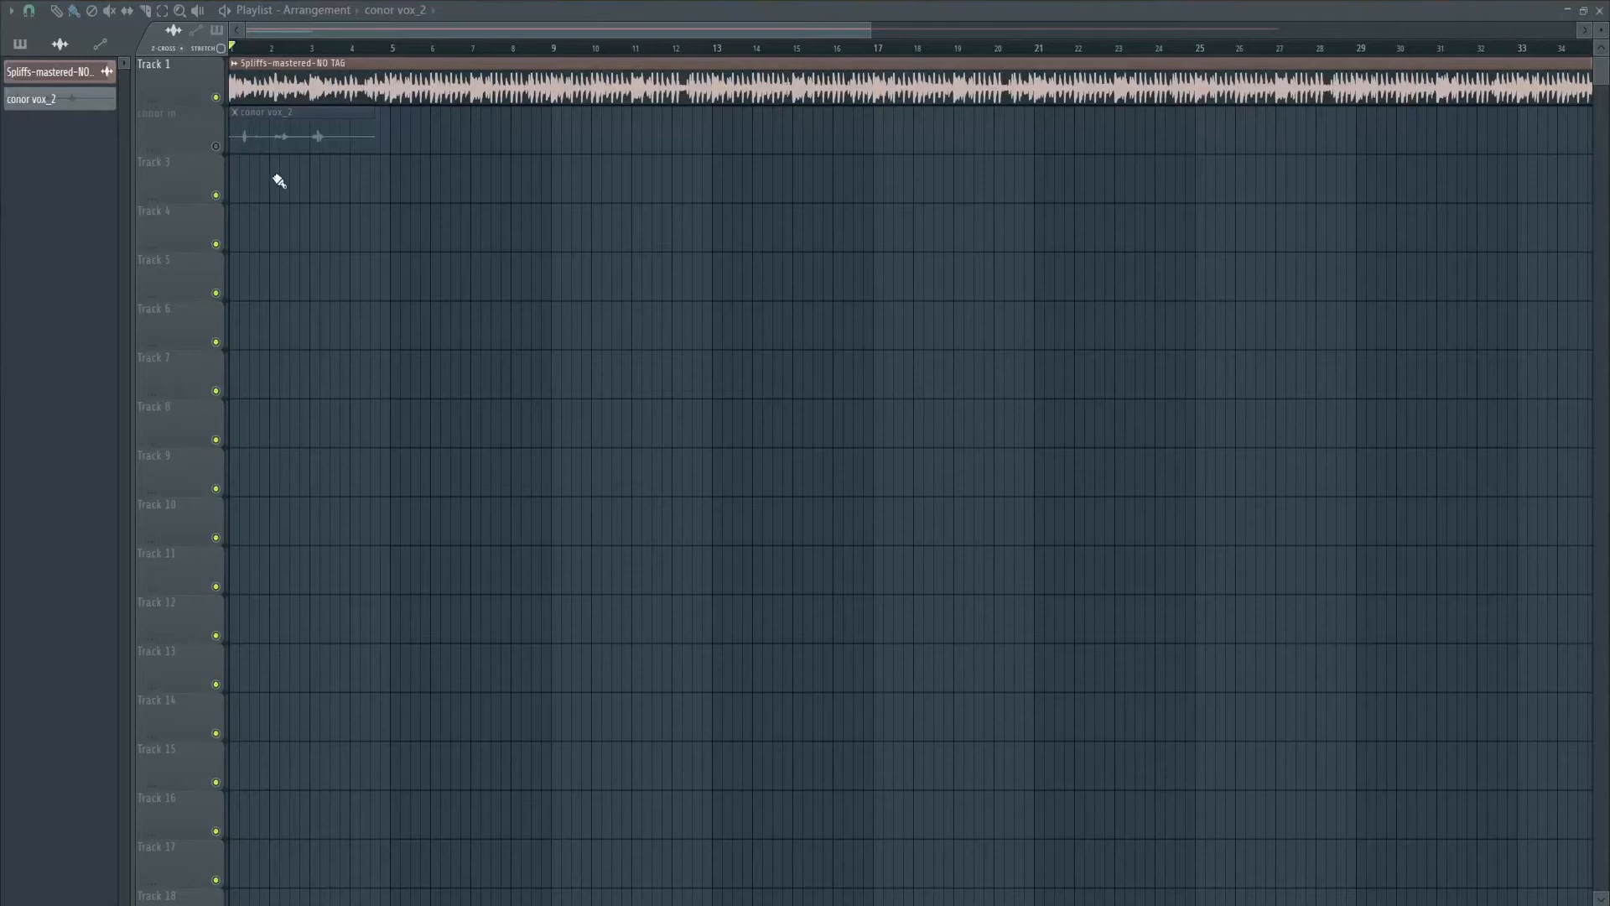
Step: Delete the old vocal take's clip from the playlist, unmute its track and delete the take's channel
{"action": "right_click", "coordinate": [272, 136]}
{"action": "left_click", "coordinate": [215, 146]}
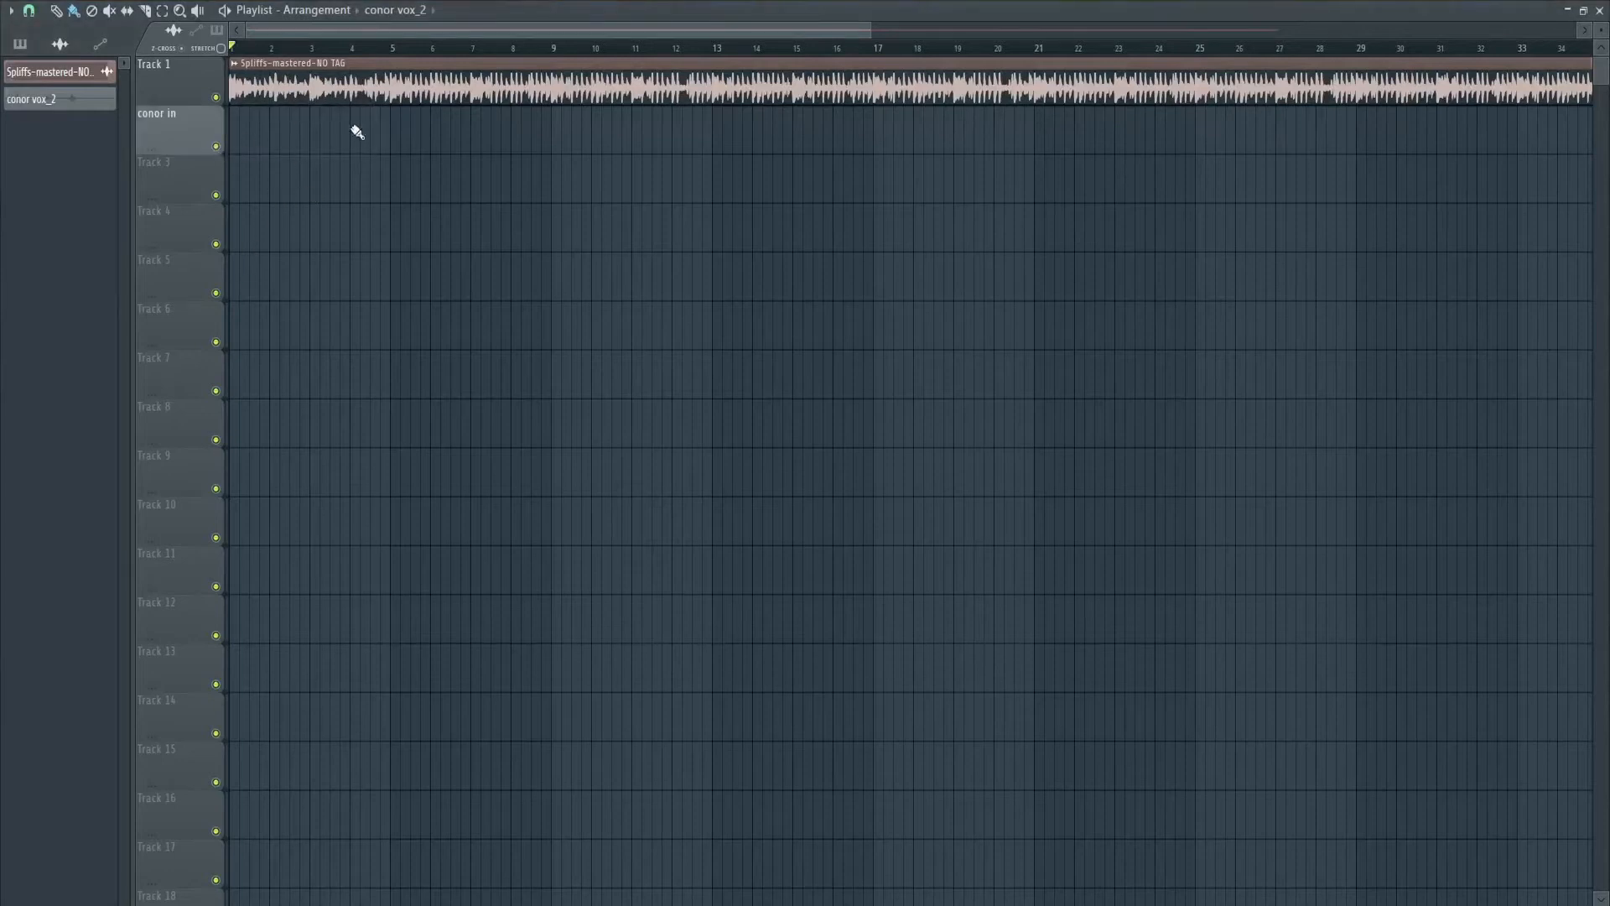
{"action": "scroll", "coordinate": [889, 293], "scroll_direction": "down", "scroll_amount": 3}
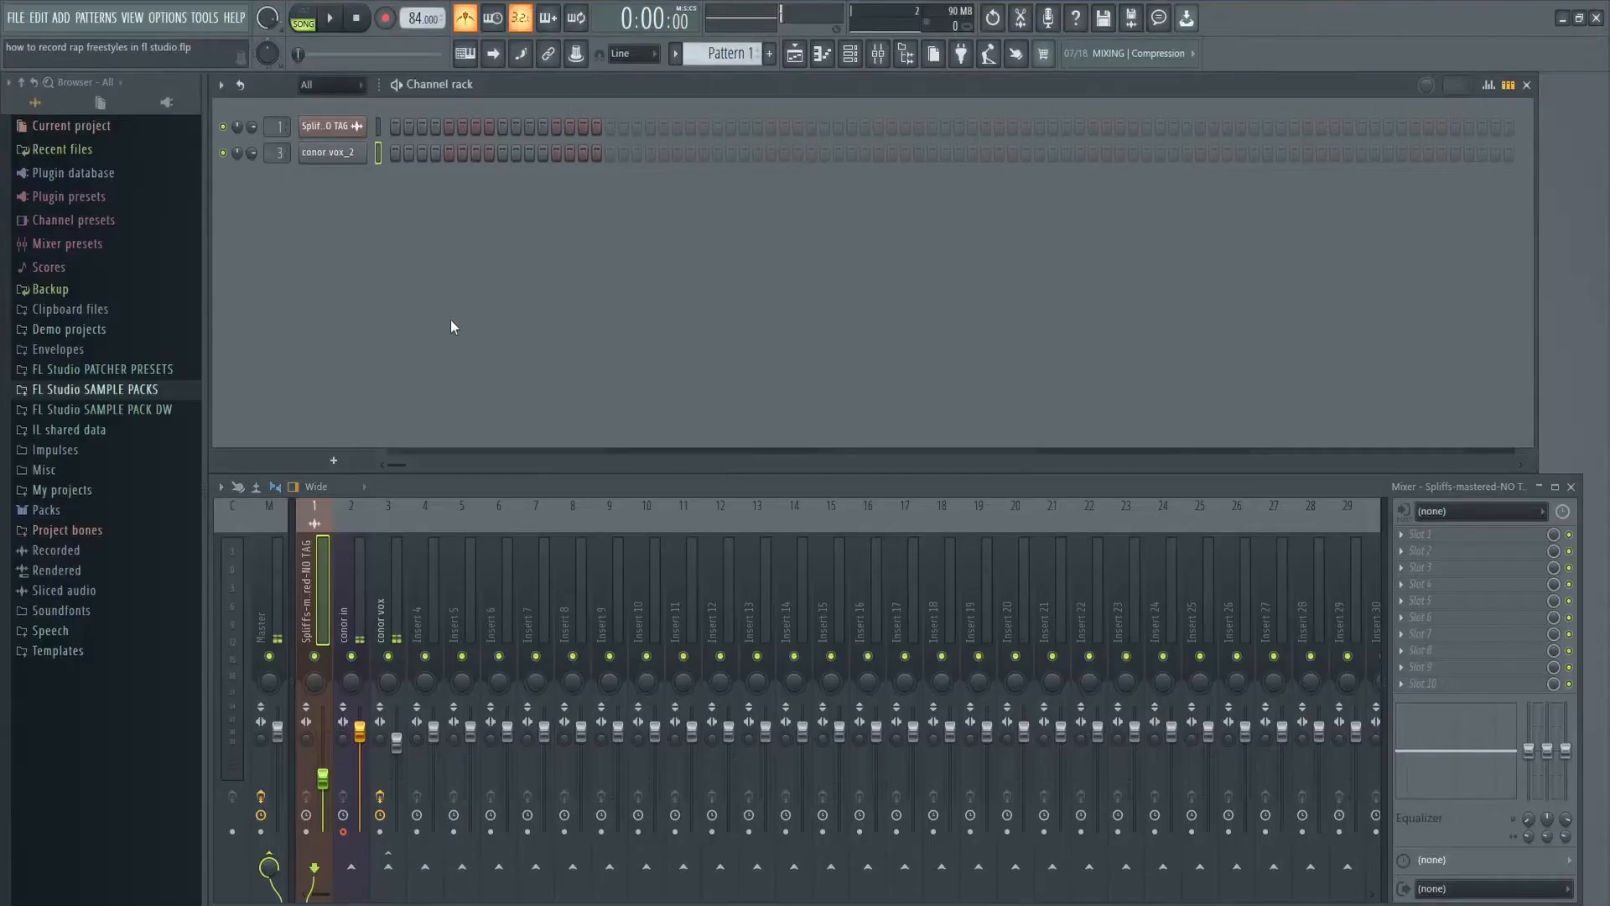
{"action": "key", "text": "alt+Delete"}
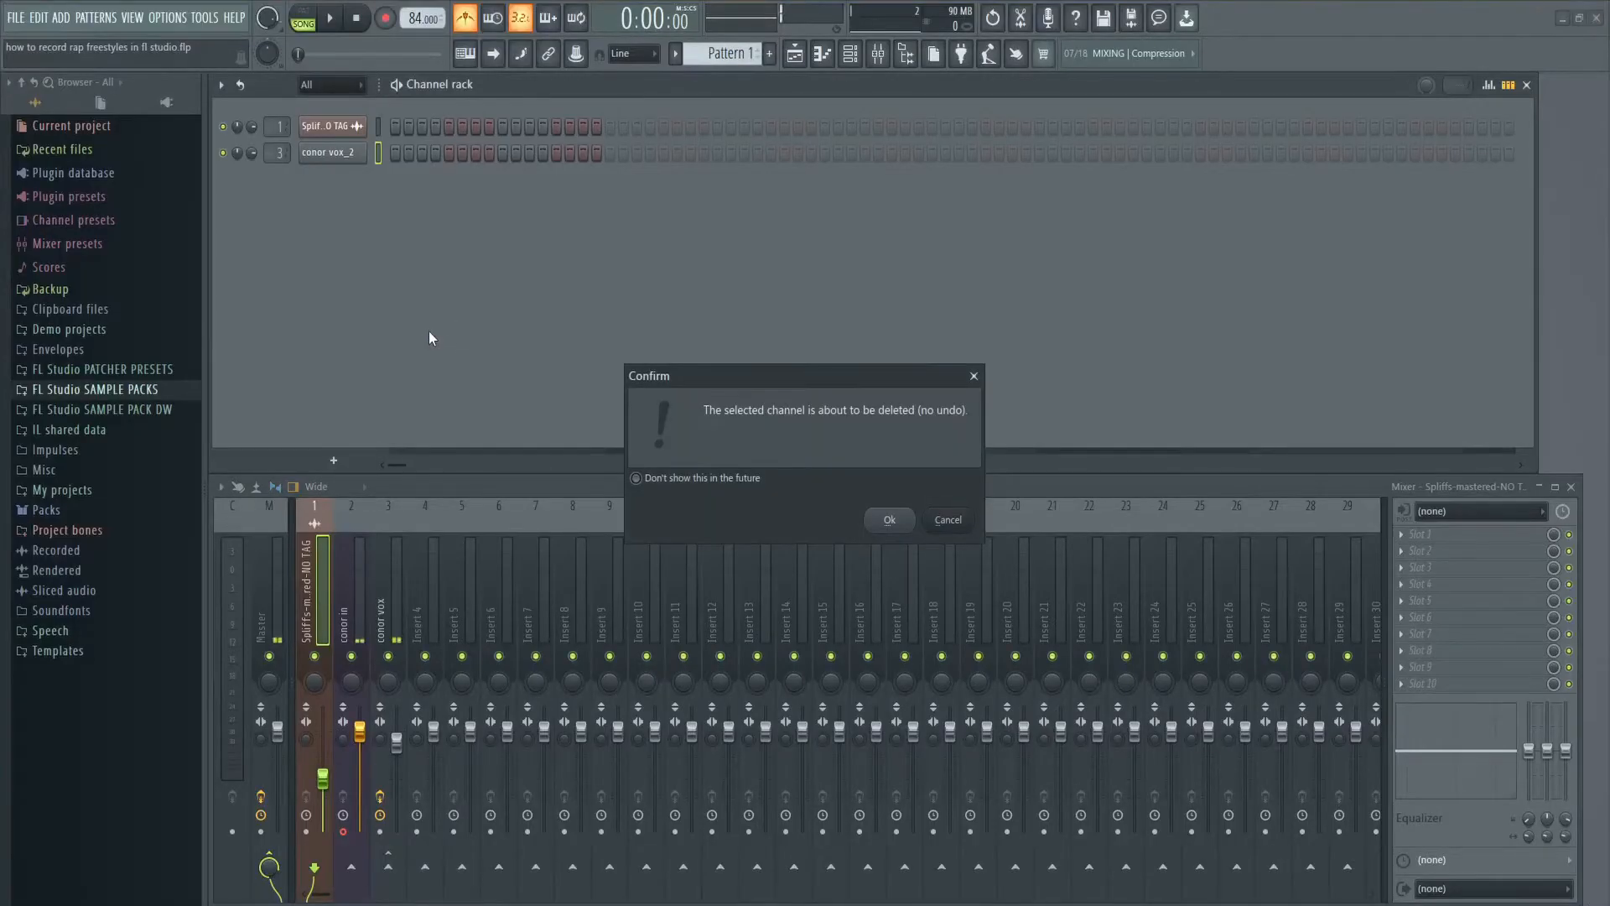
{"action": "key", "text": "Return"}
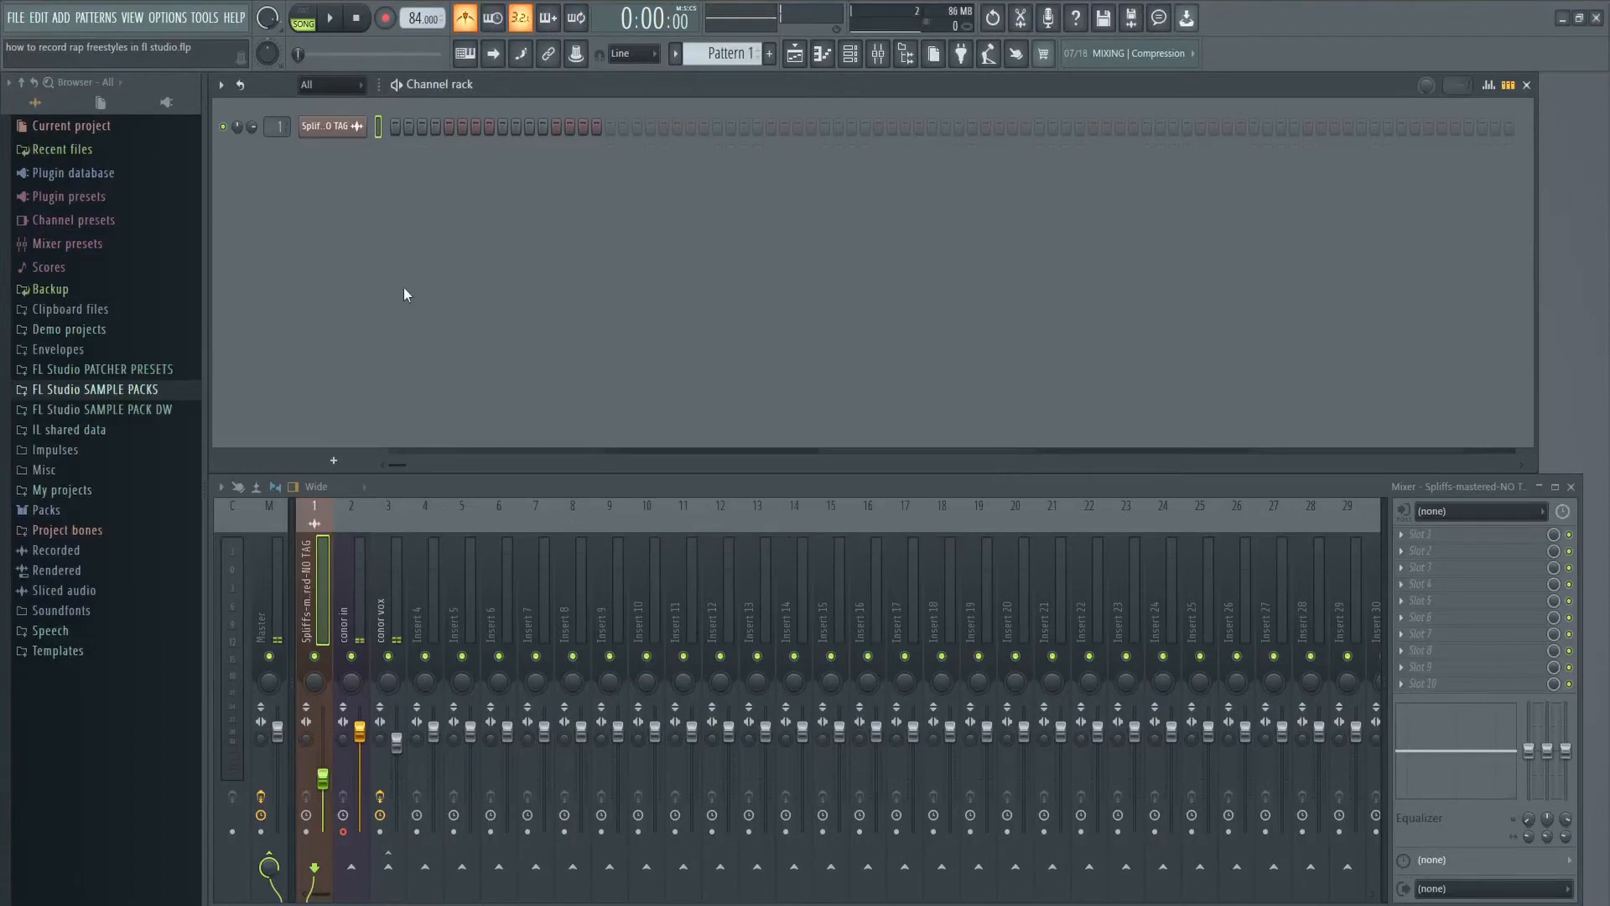
Step: Check that the recording filter includes Audio and record a new vocal take over the beat
{"action": "right_click", "coordinate": [386, 19]}
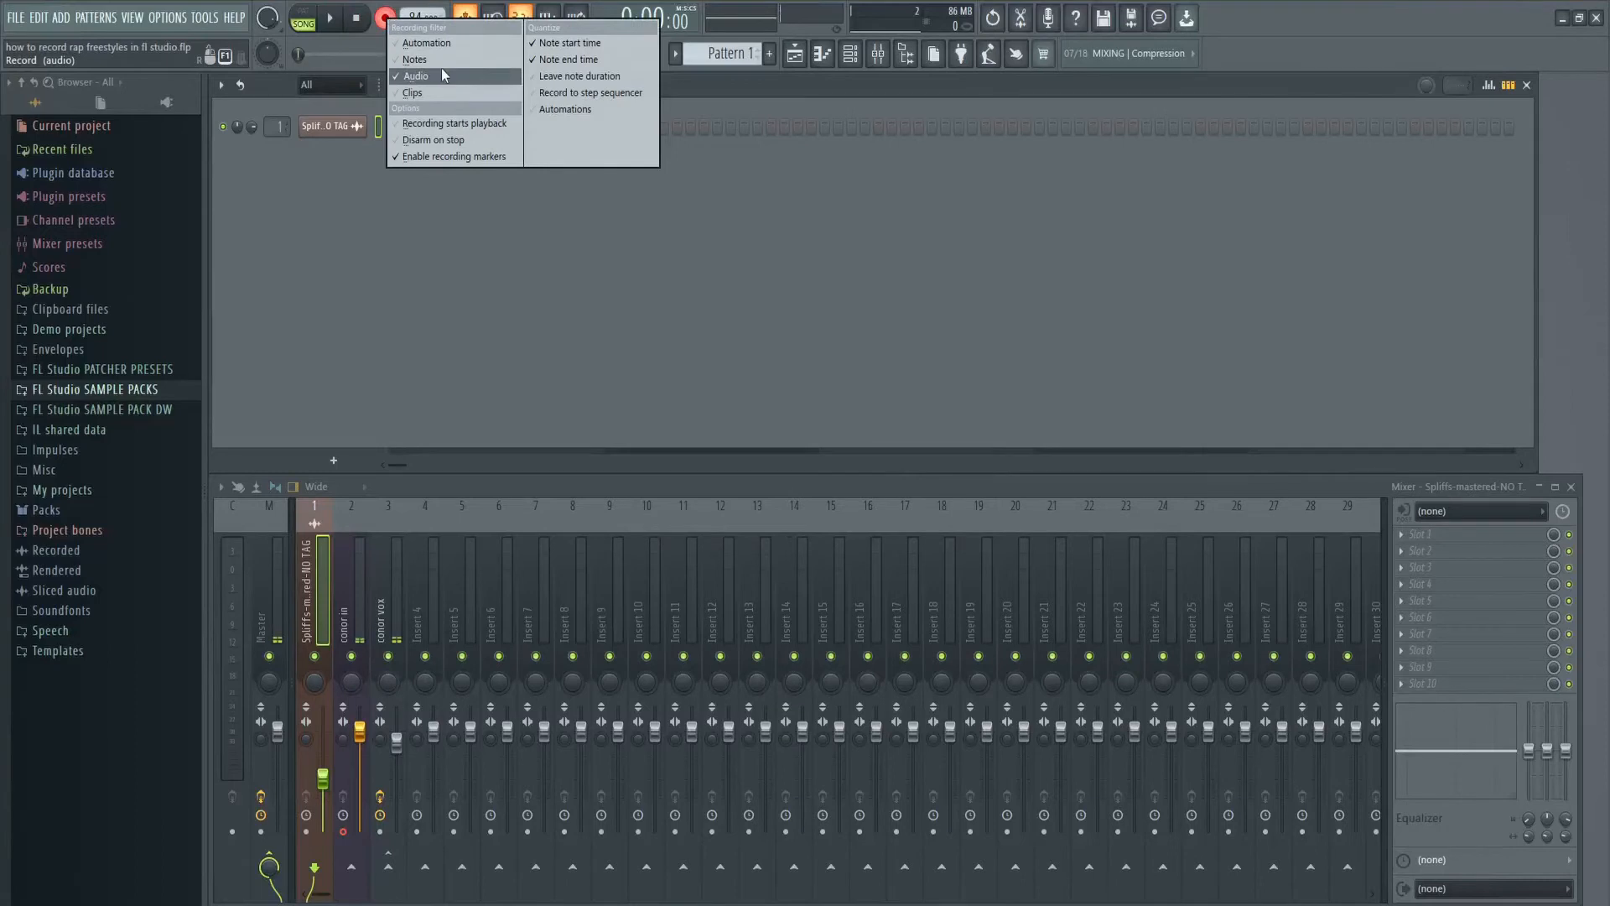
{"action": "left_click", "coordinate": [429, 244]}
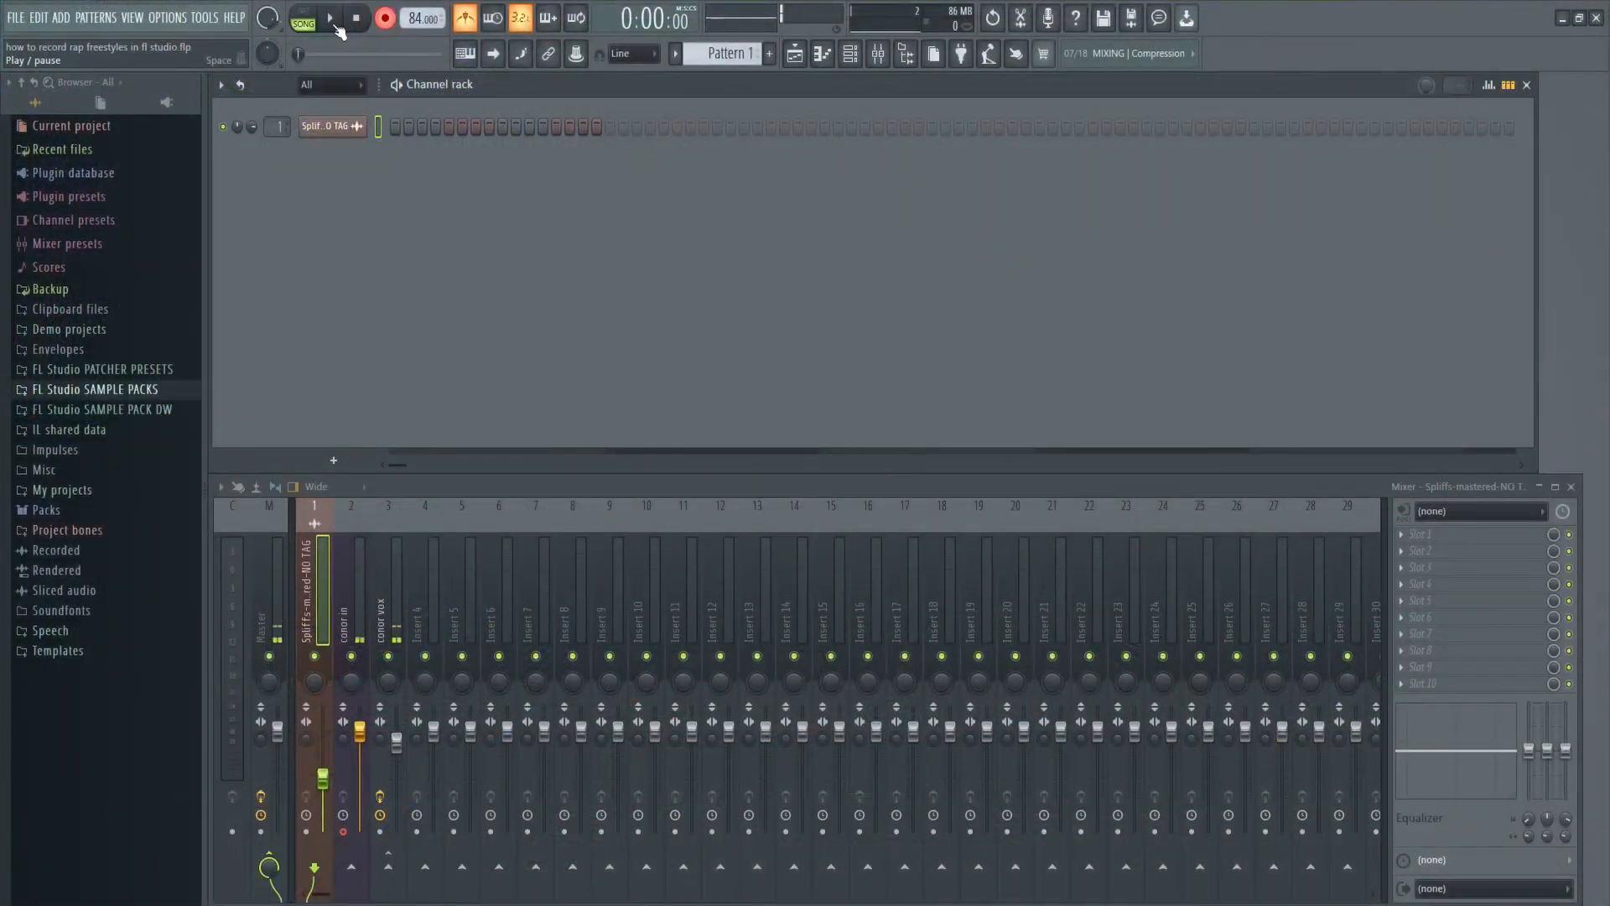
{"action": "left_click", "coordinate": [332, 20]}
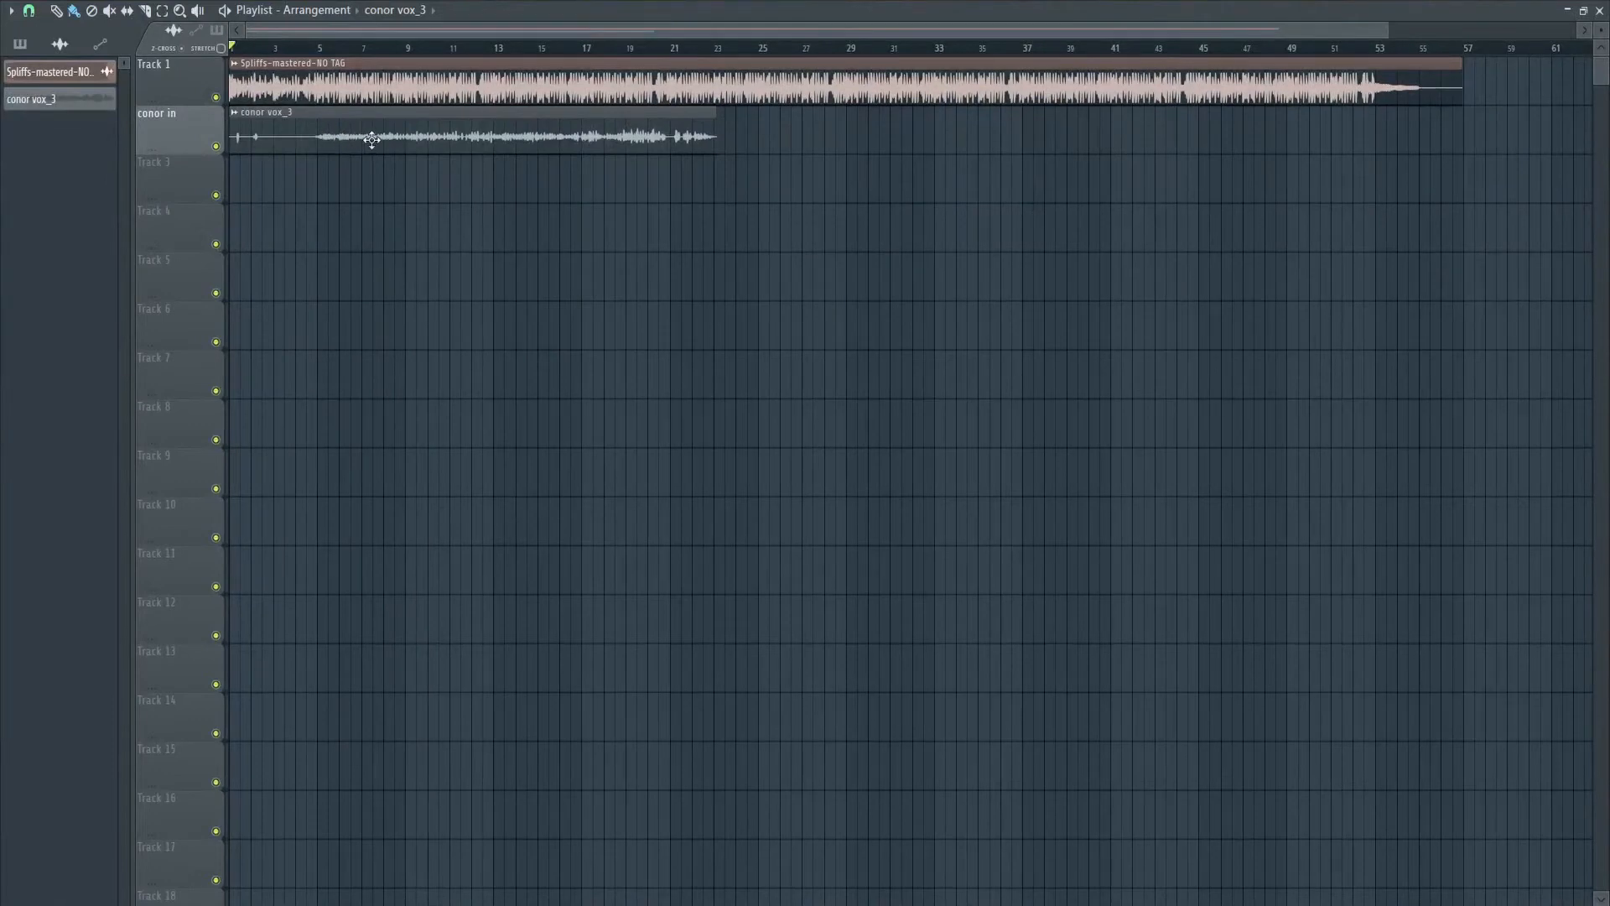
Step: Mute the finished take's playlist track, record another vocal take over the beat, and mute that take's track too
{"action": "left_click", "coordinate": [216, 147]}
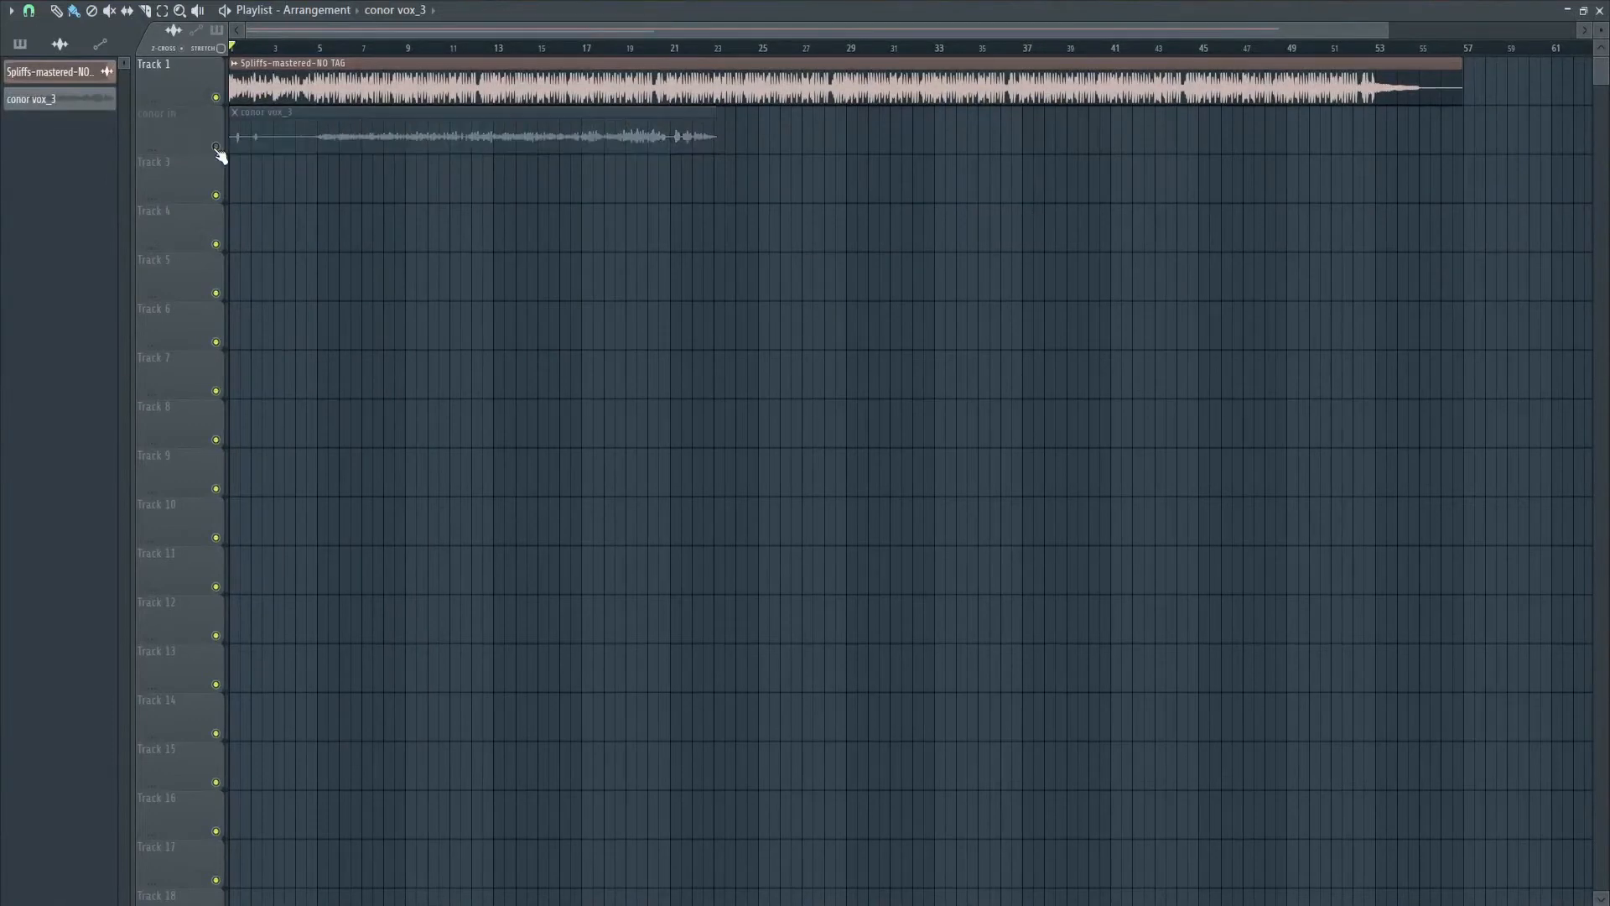
{"action": "left_click", "coordinate": [1599, 10]}
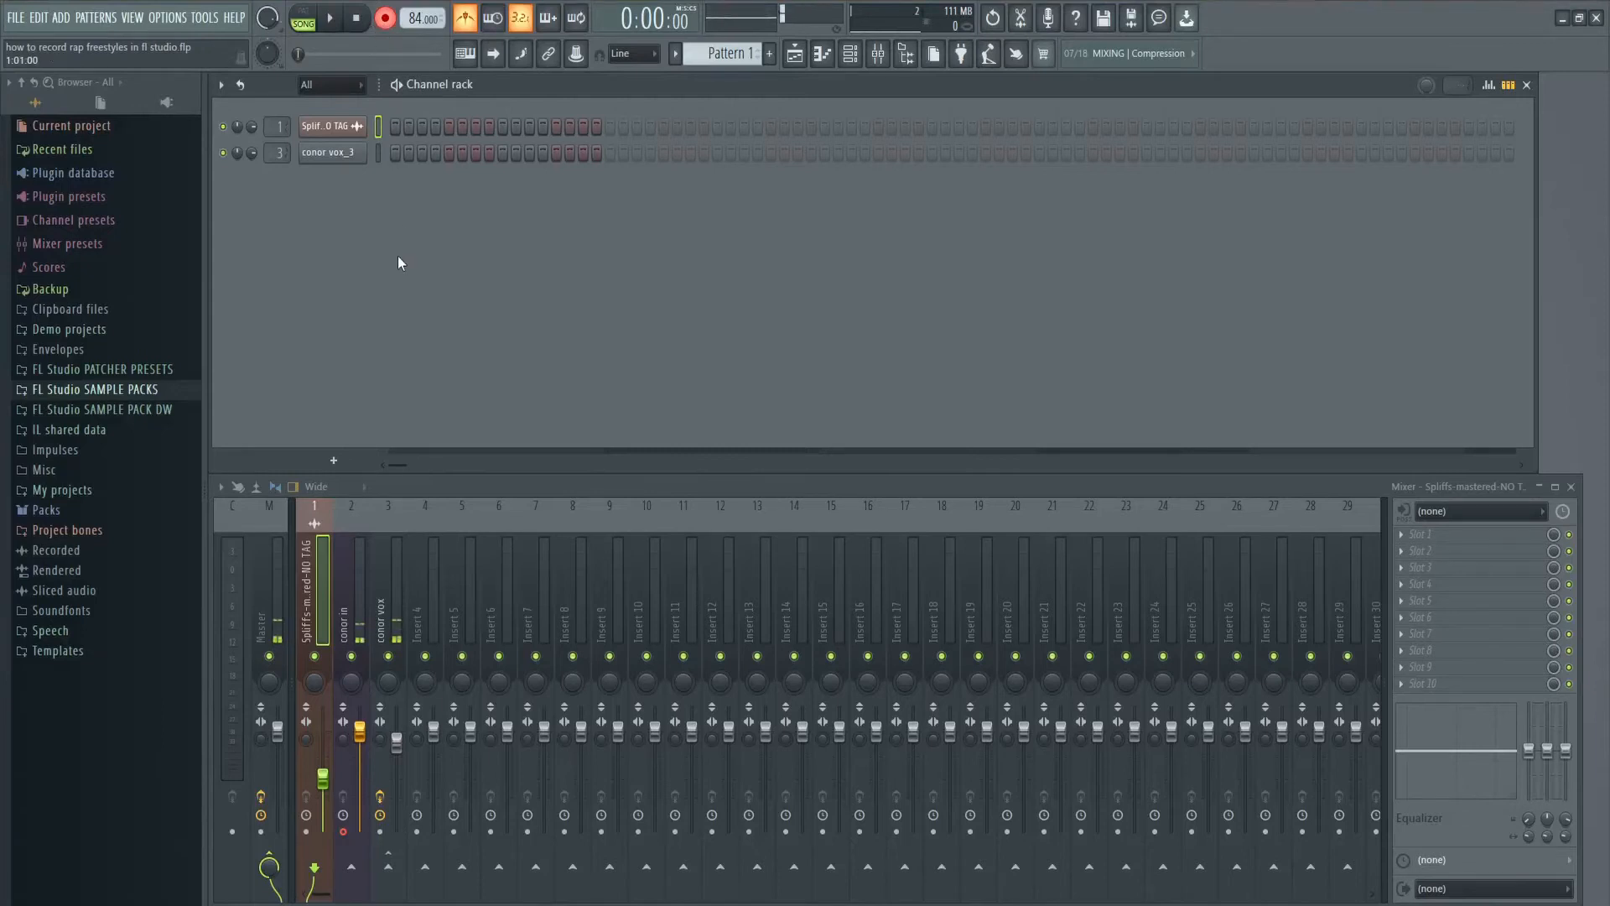
{"action": "key", "text": "space"}
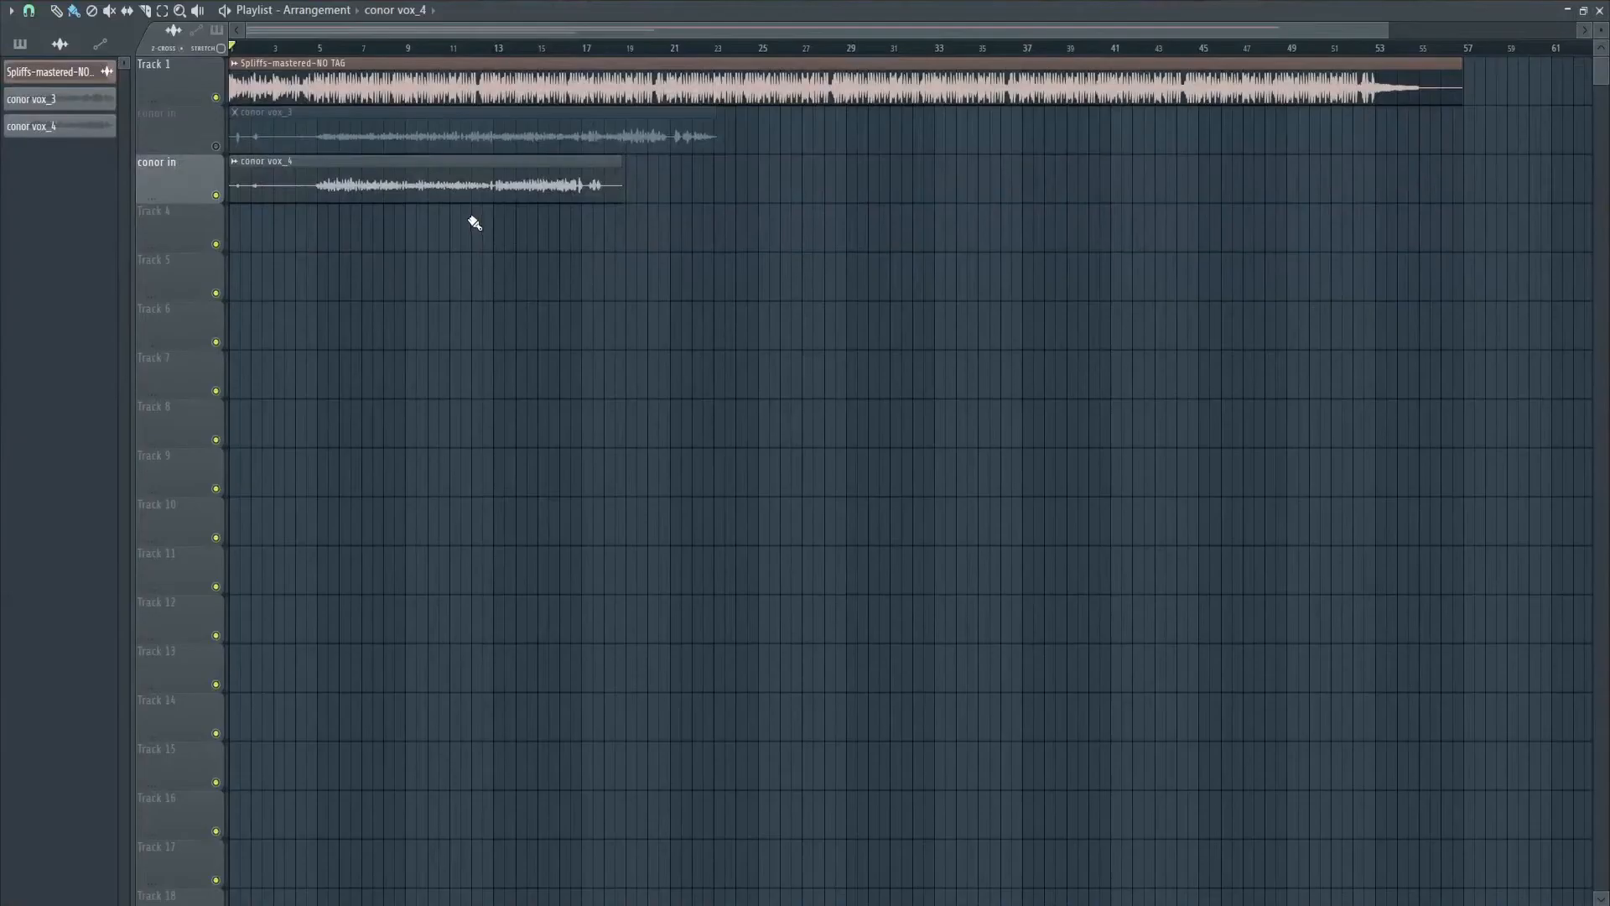
{"action": "left_click", "coordinate": [216, 196]}
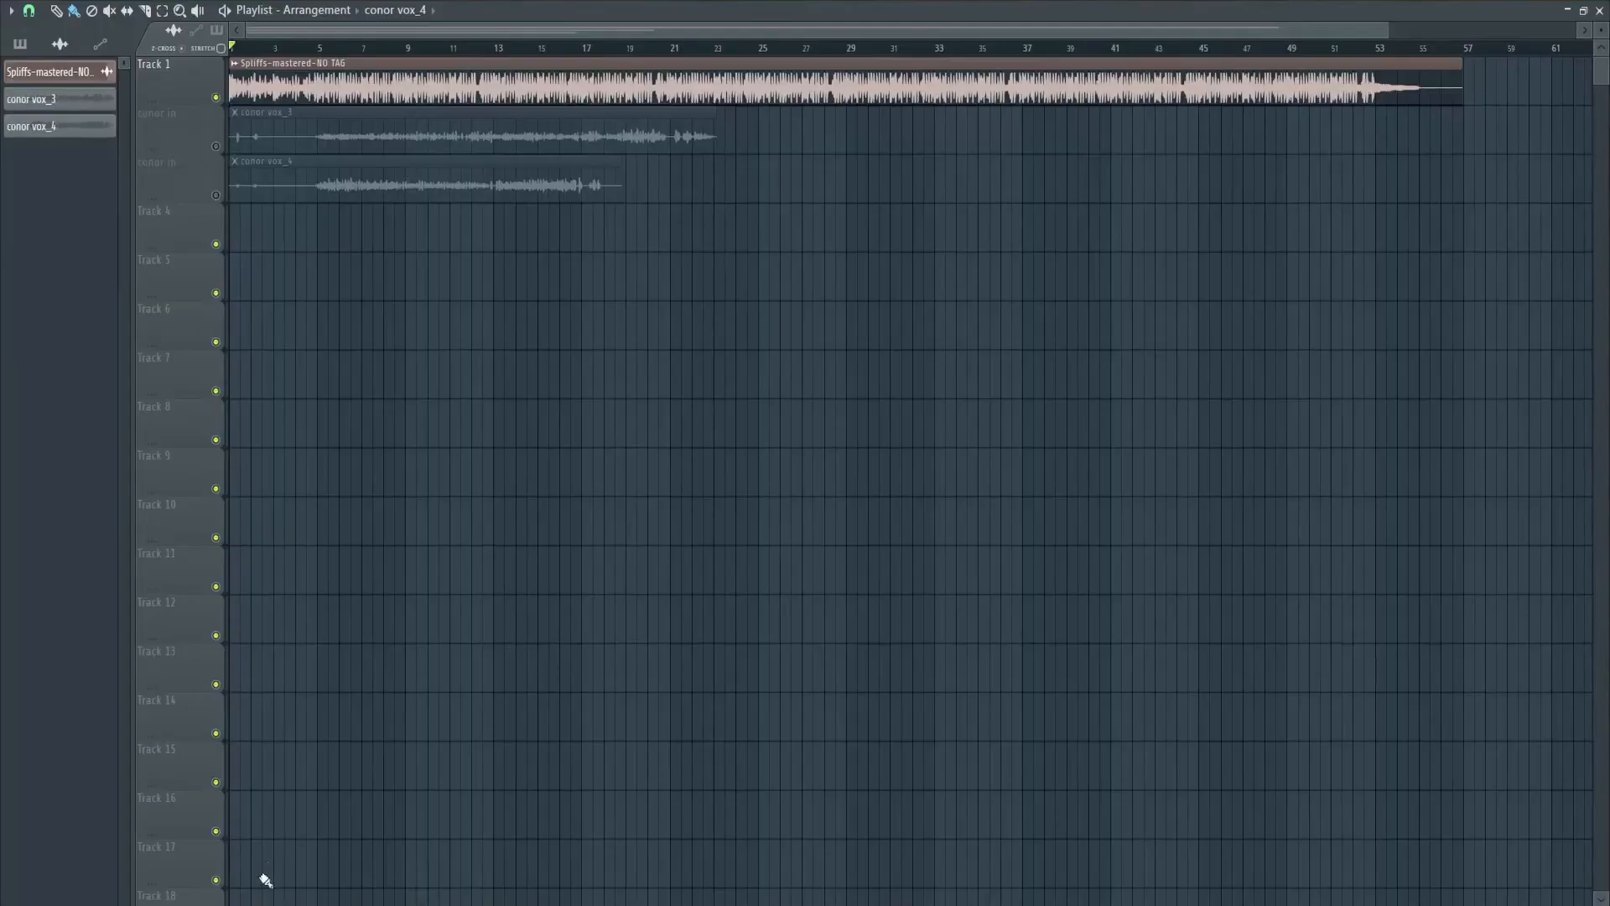
Step: Switch to File Explorer, examine the recorded vocal WAV files in the project folder, and minimize the window
{"action": "mouse_move", "coordinate": [189, 901]}
{"action": "left_click", "coordinate": [295, 838]}
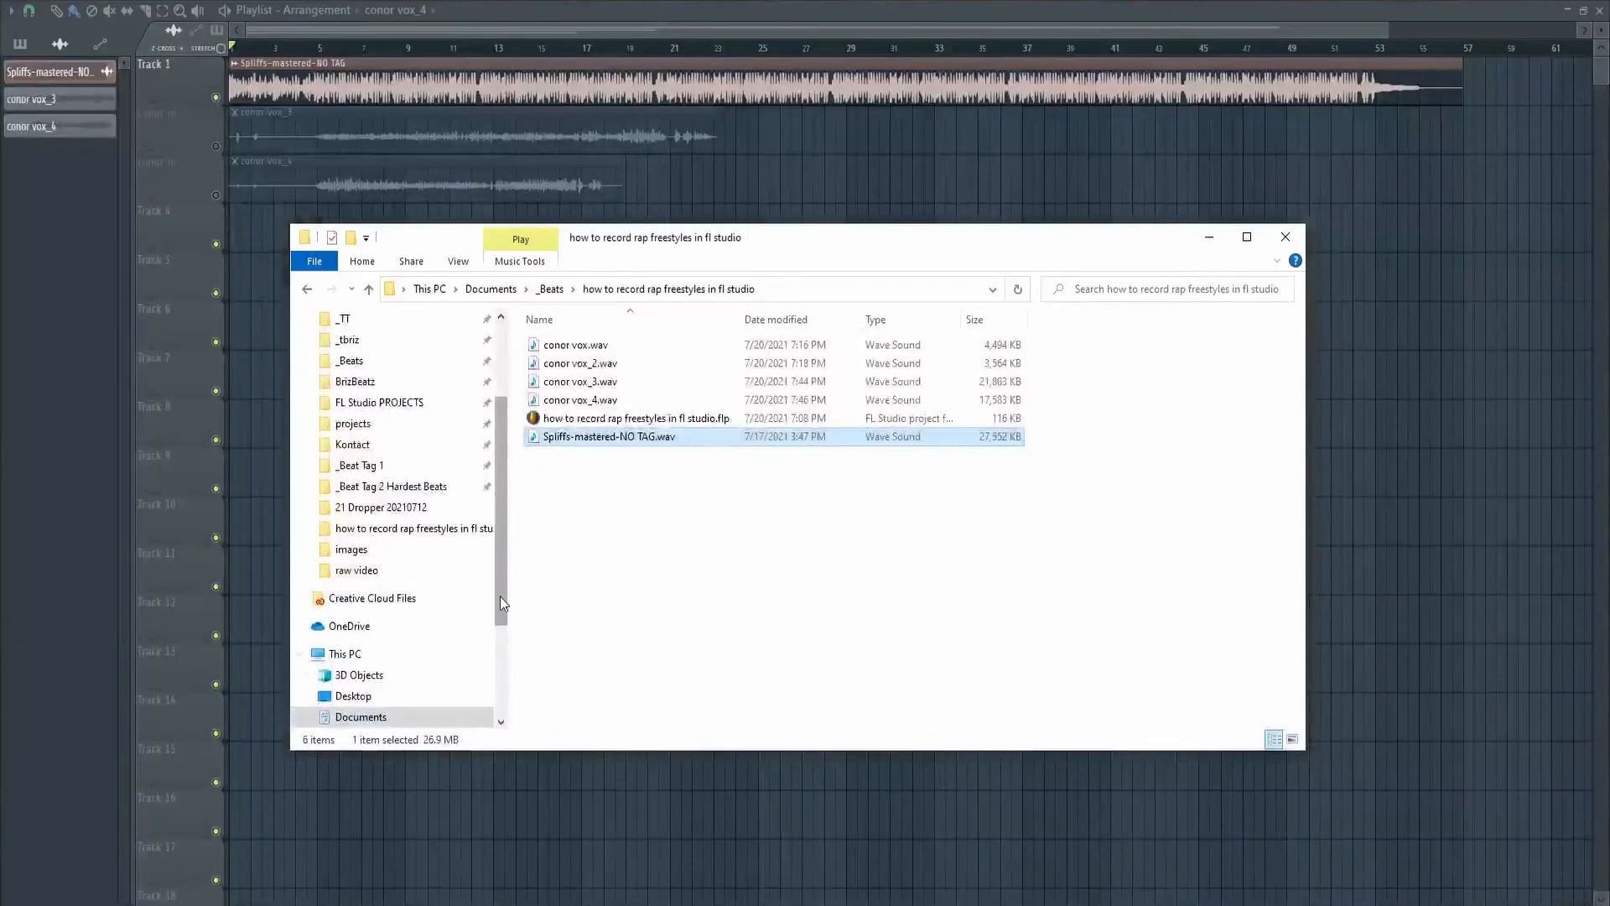
{"action": "left_click", "coordinate": [617, 345]}
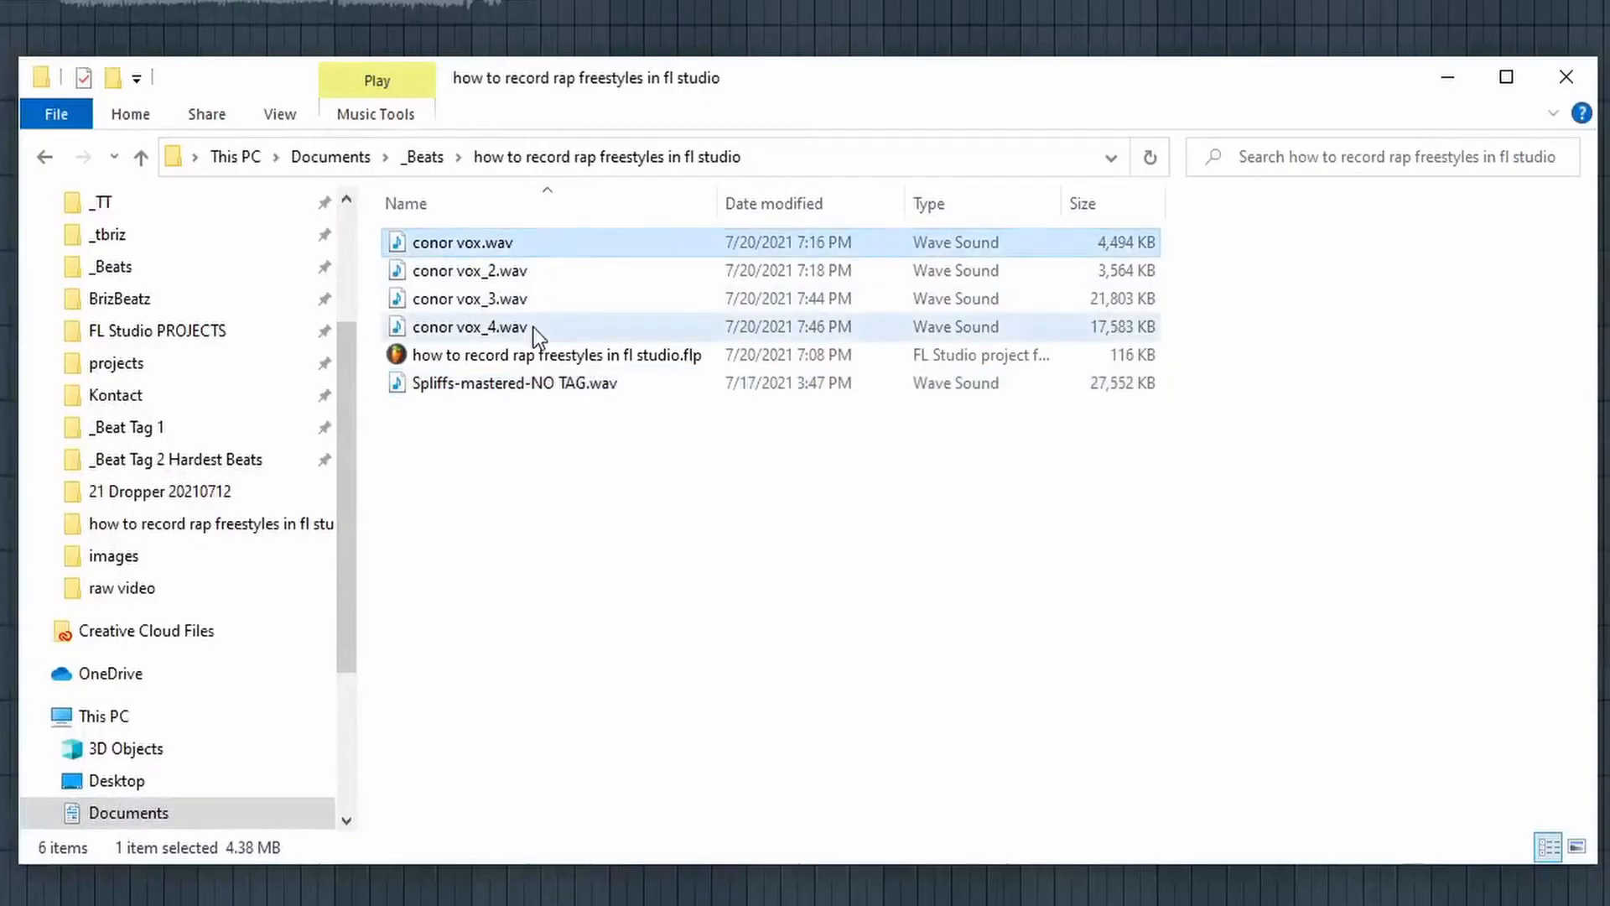
{"action": "left_click", "coordinate": [622, 399]}
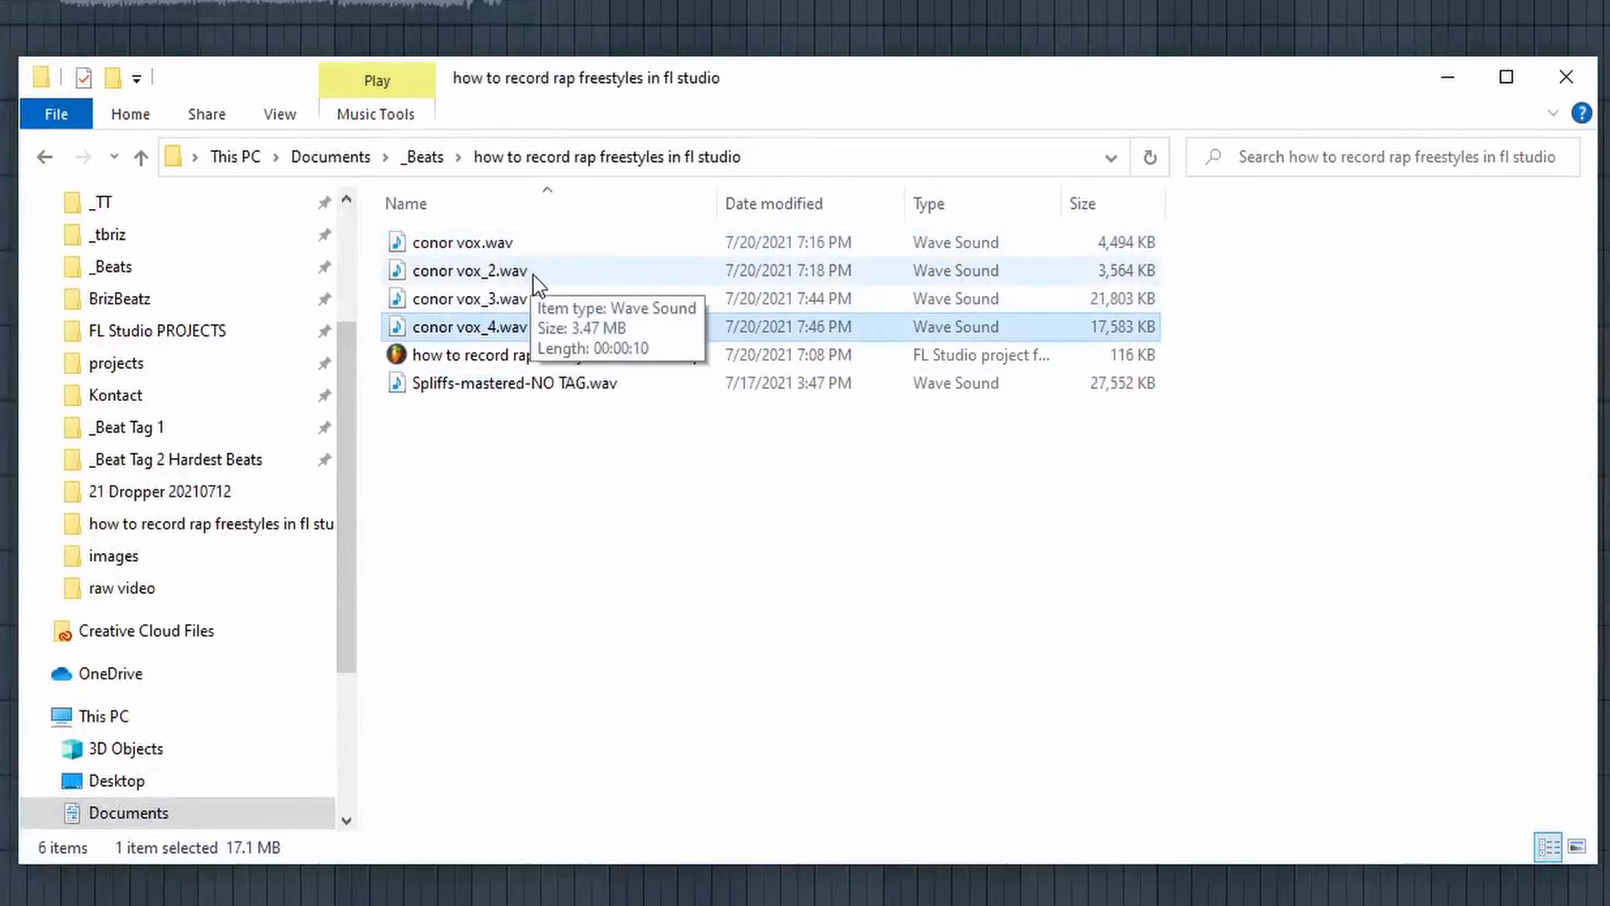
{"action": "left_click", "coordinate": [534, 273]}
{"action": "left_click", "coordinate": [534, 298]}
{"action": "left_click", "coordinate": [520, 326]}
{"action": "left_click", "coordinate": [550, 243]}
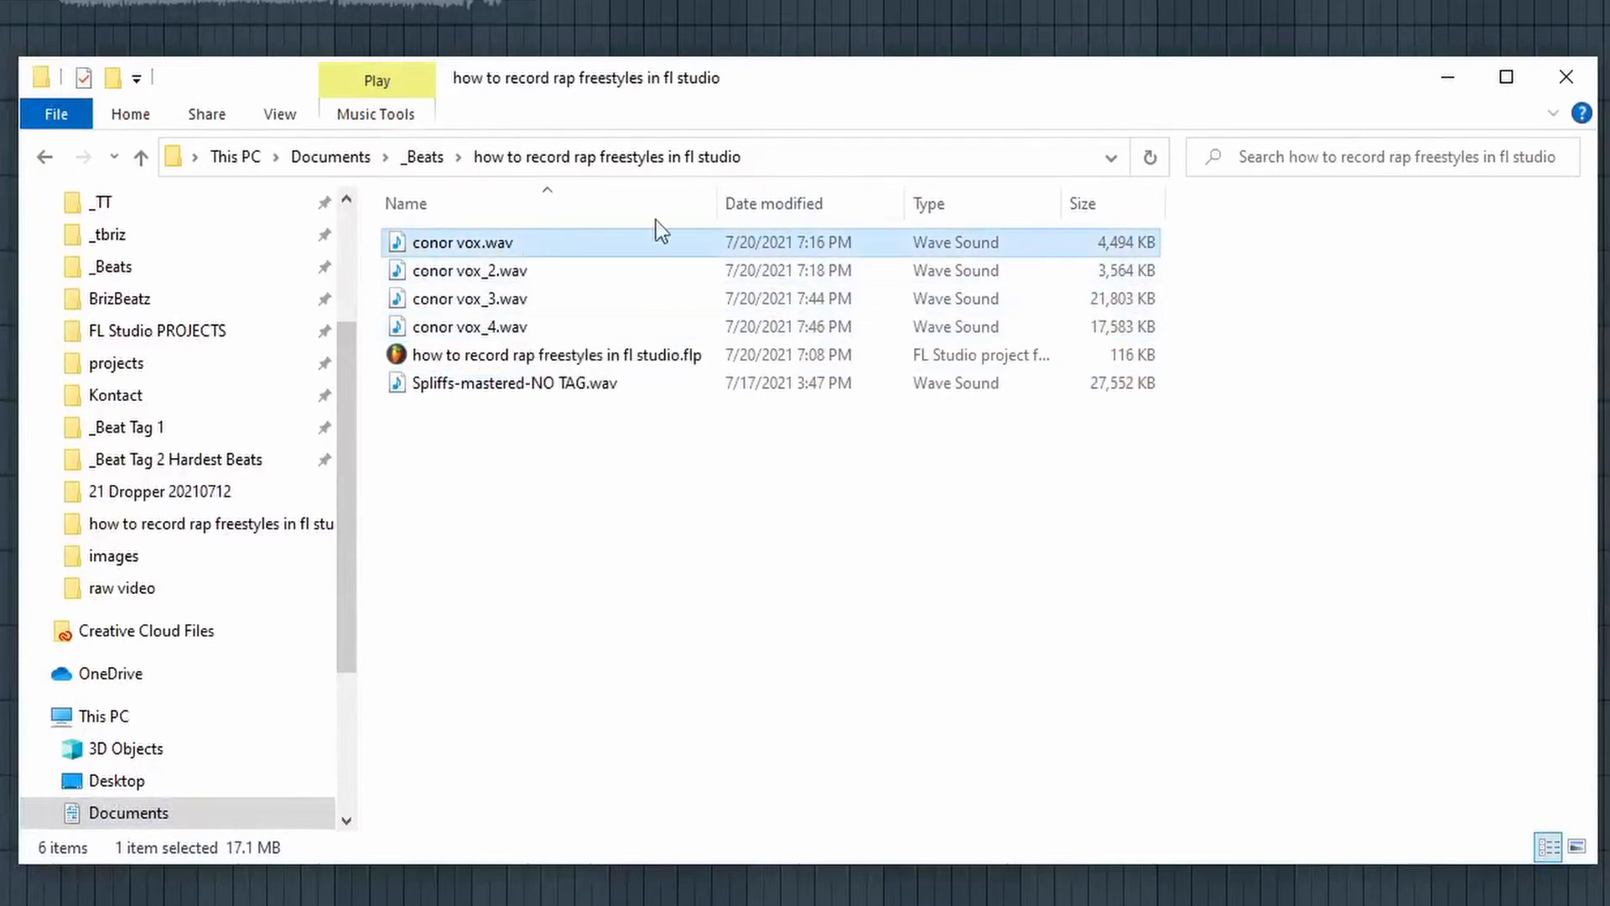
{"action": "left_click", "coordinate": [1448, 77]}
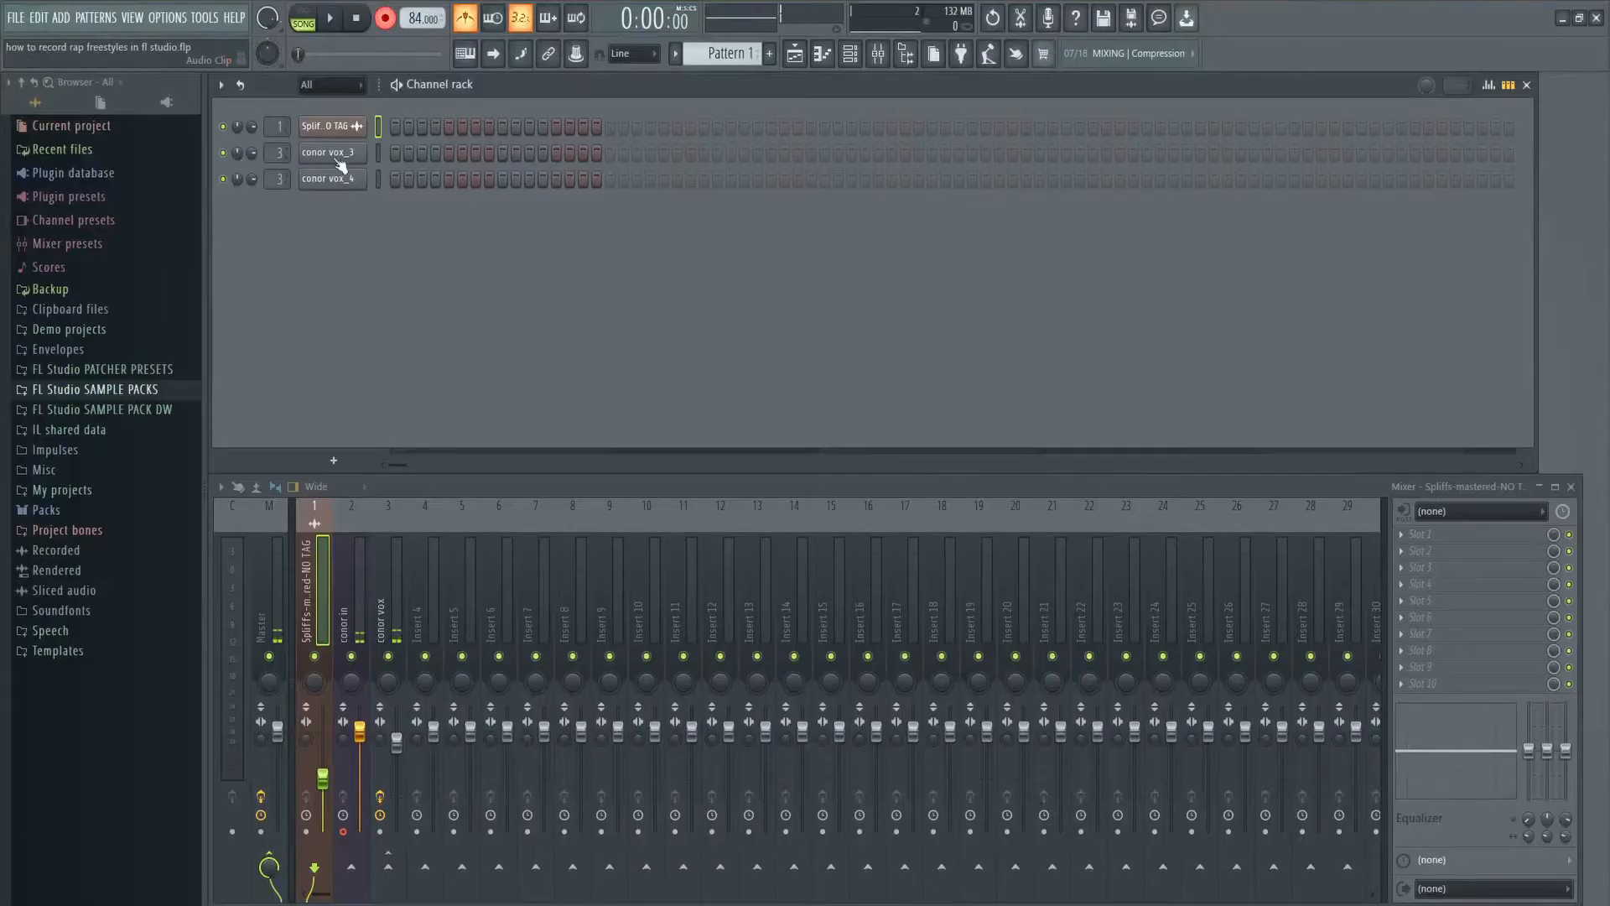
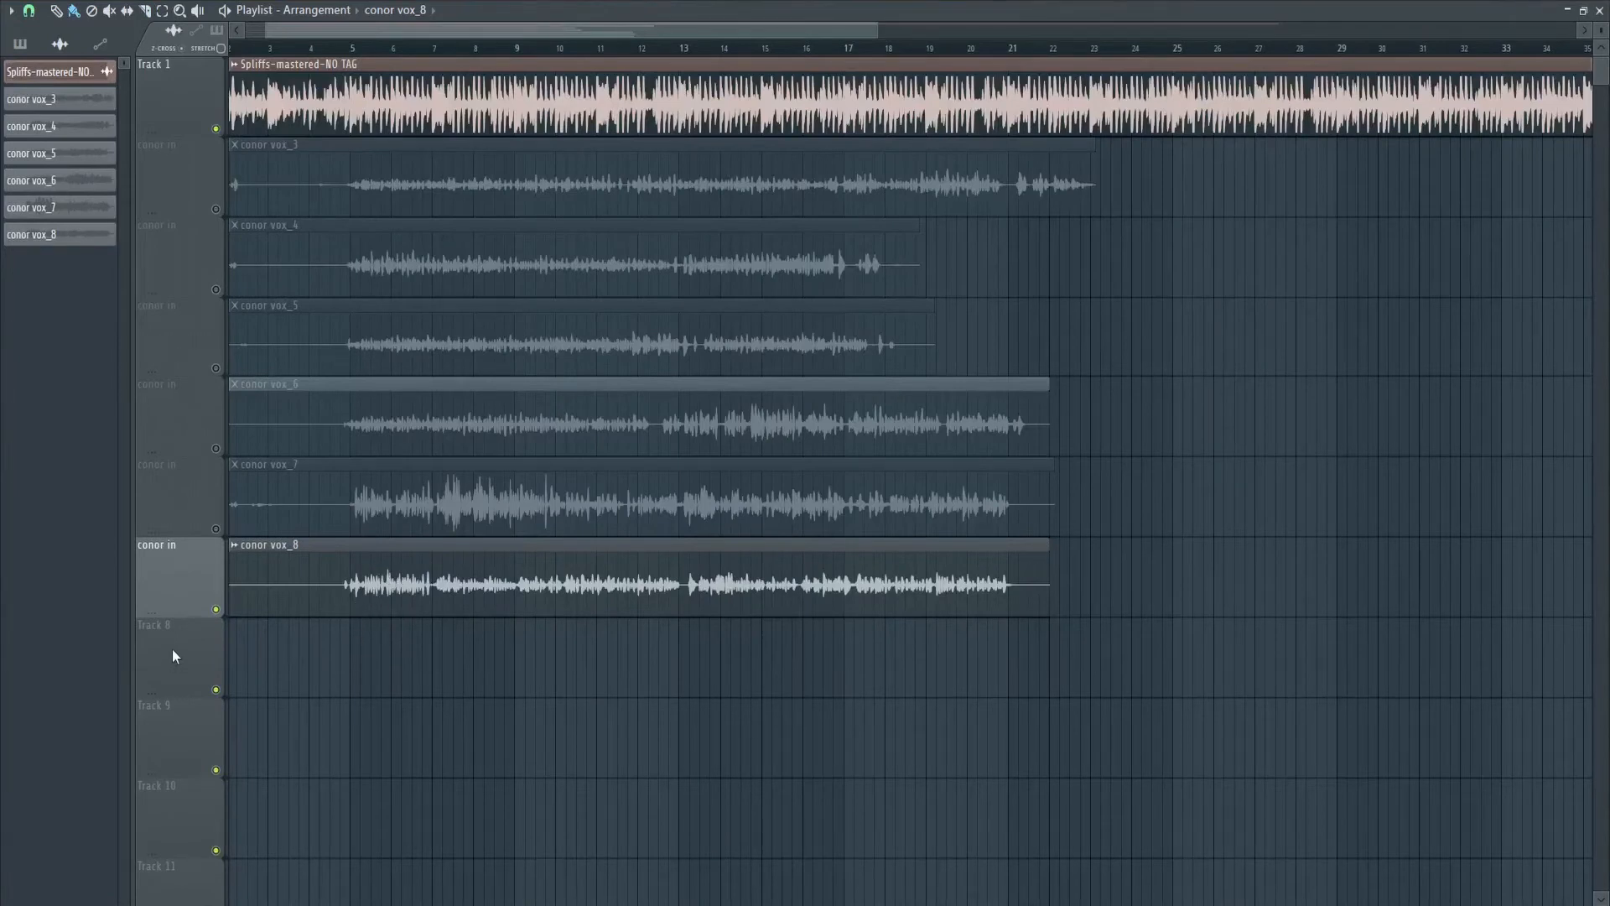
Step: Rename playlist track 8 as Verse Arrangement
{"action": "right_click", "coordinate": [158, 627]}
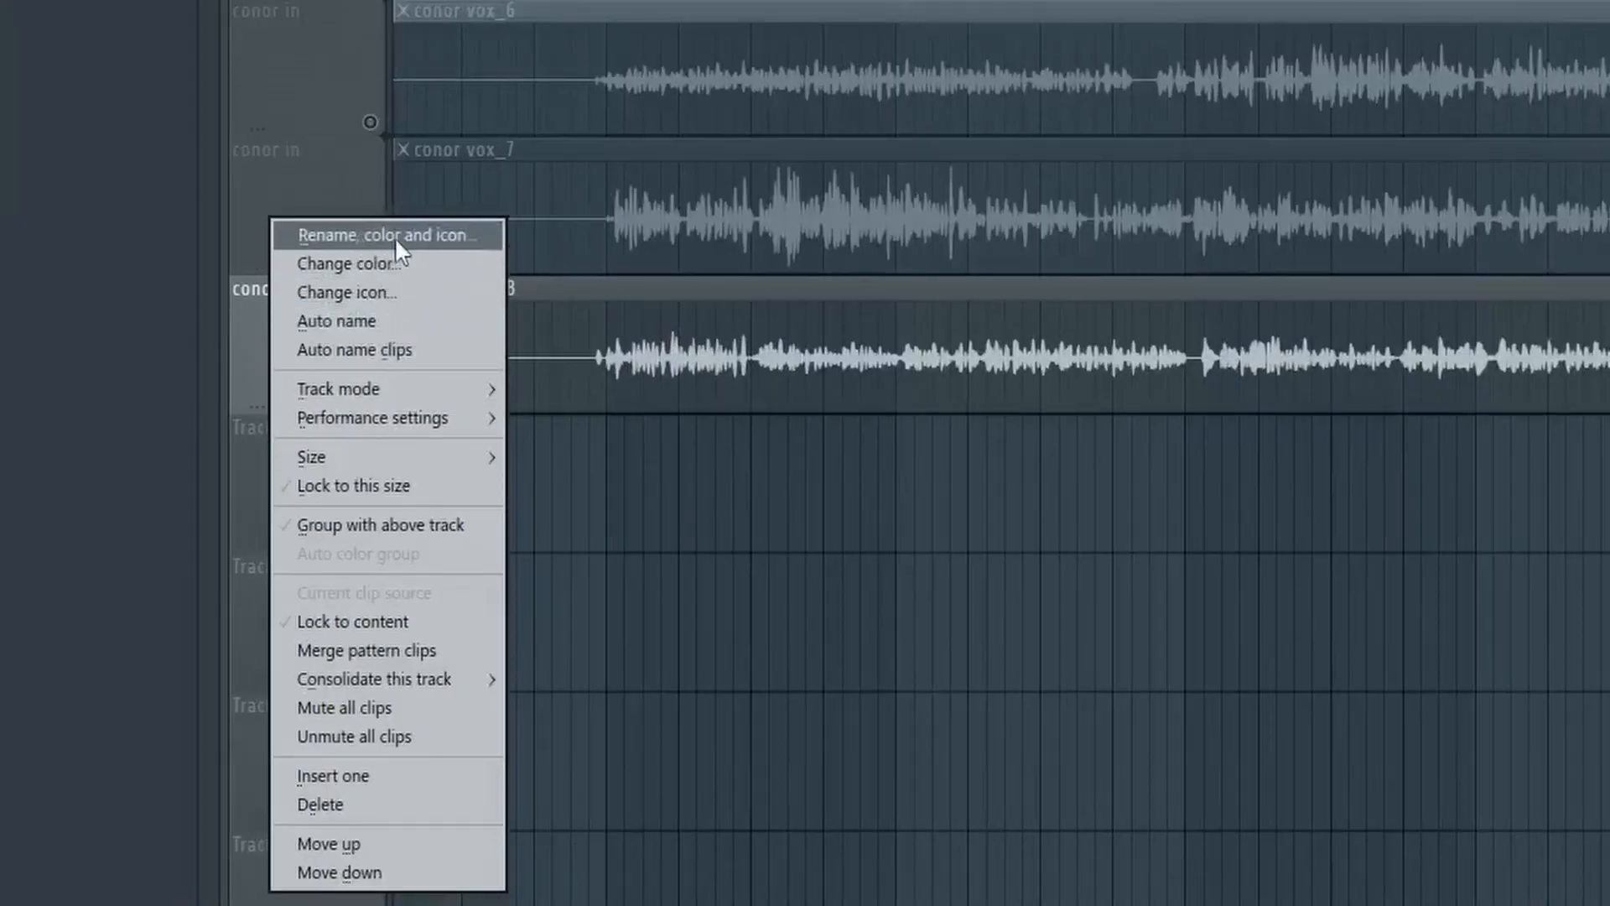
{"action": "left_click", "coordinate": [396, 243]}
{"action": "type", "text": "Verse"}
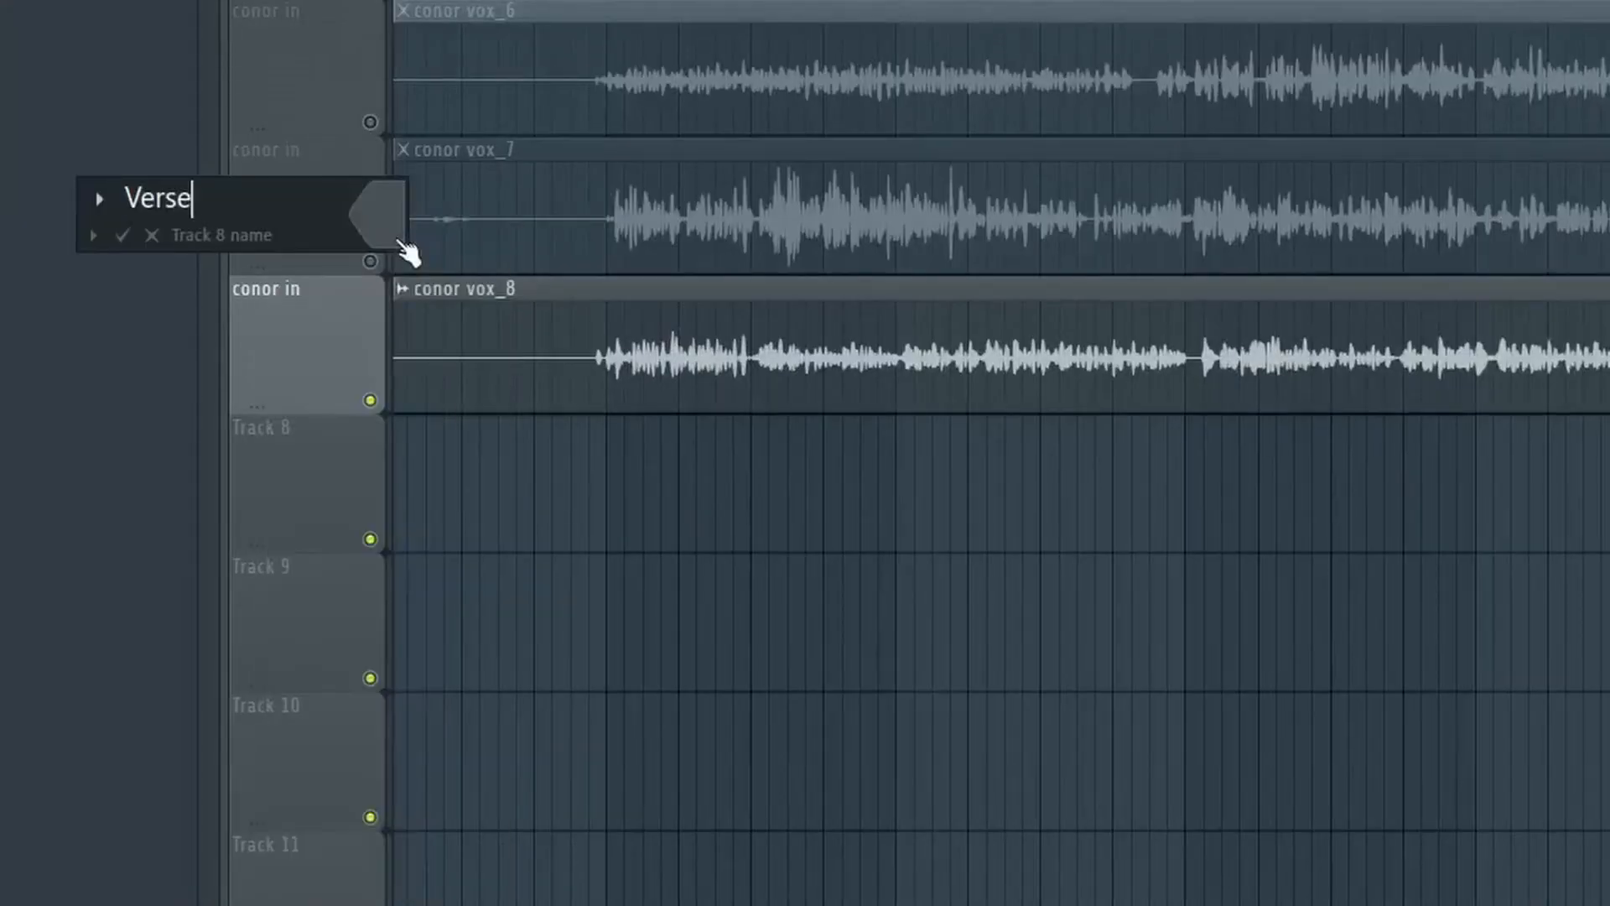
{"action": "type", "text": " Arrangement"}
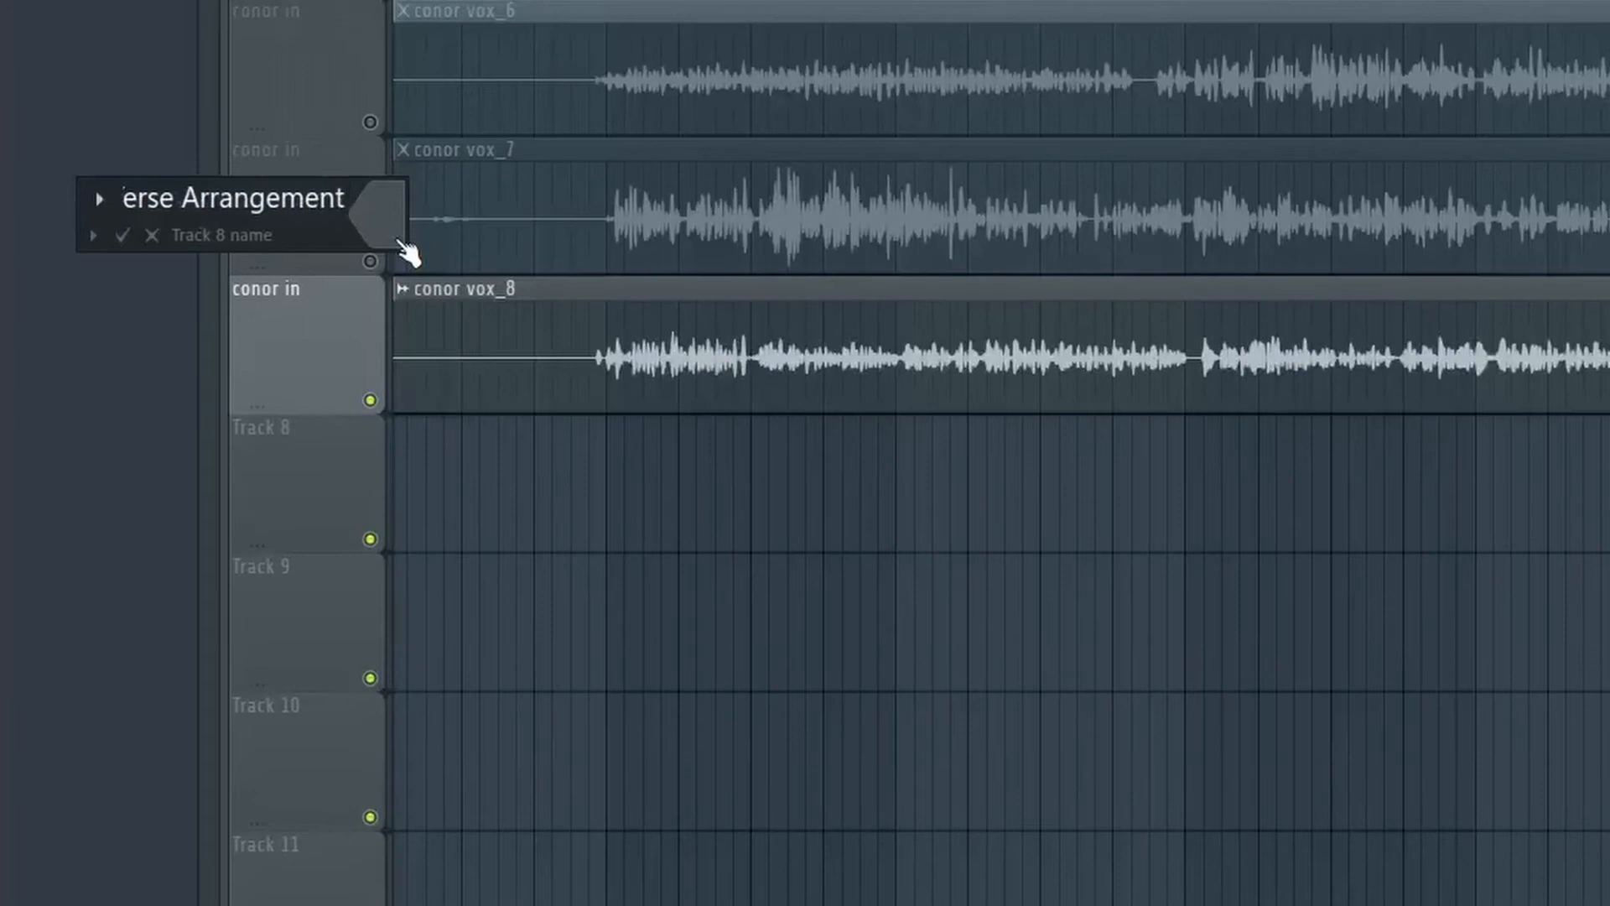
{"action": "key", "text": "Return"}
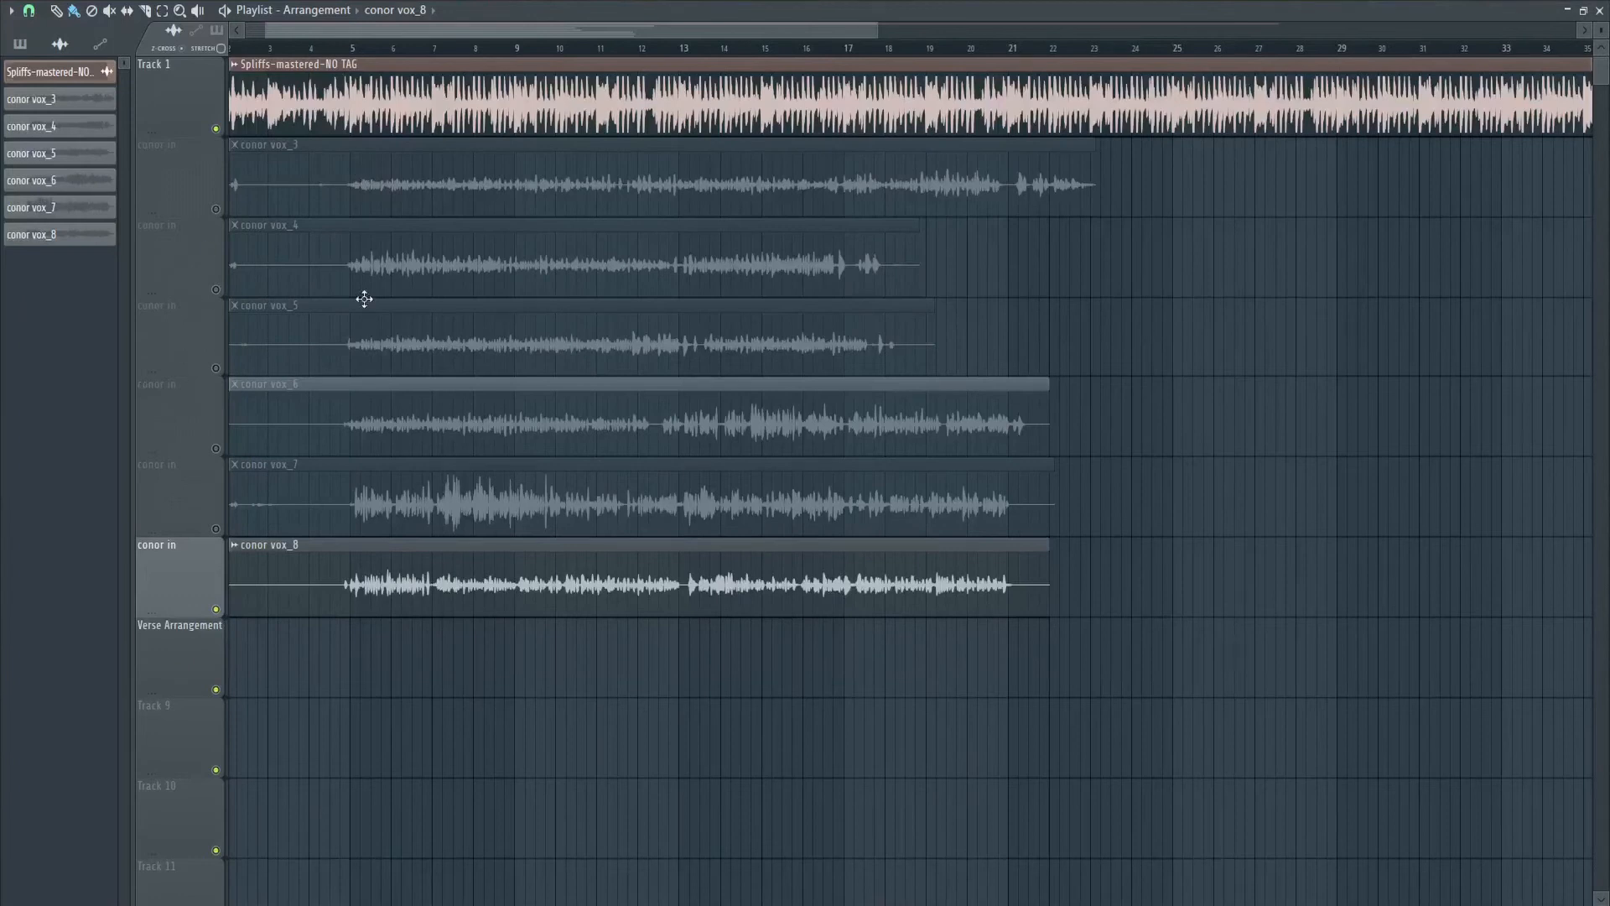
Step: Recolor the Verse Arrangement playlist track dark red (#762A28) and accept the change
{"action": "right_click", "coordinate": [176, 661]}
{"action": "left_click", "coordinate": [248, 513]}
{"action": "left_click", "coordinate": [249, 525]}
{"action": "left_click", "coordinate": [384, 547]}
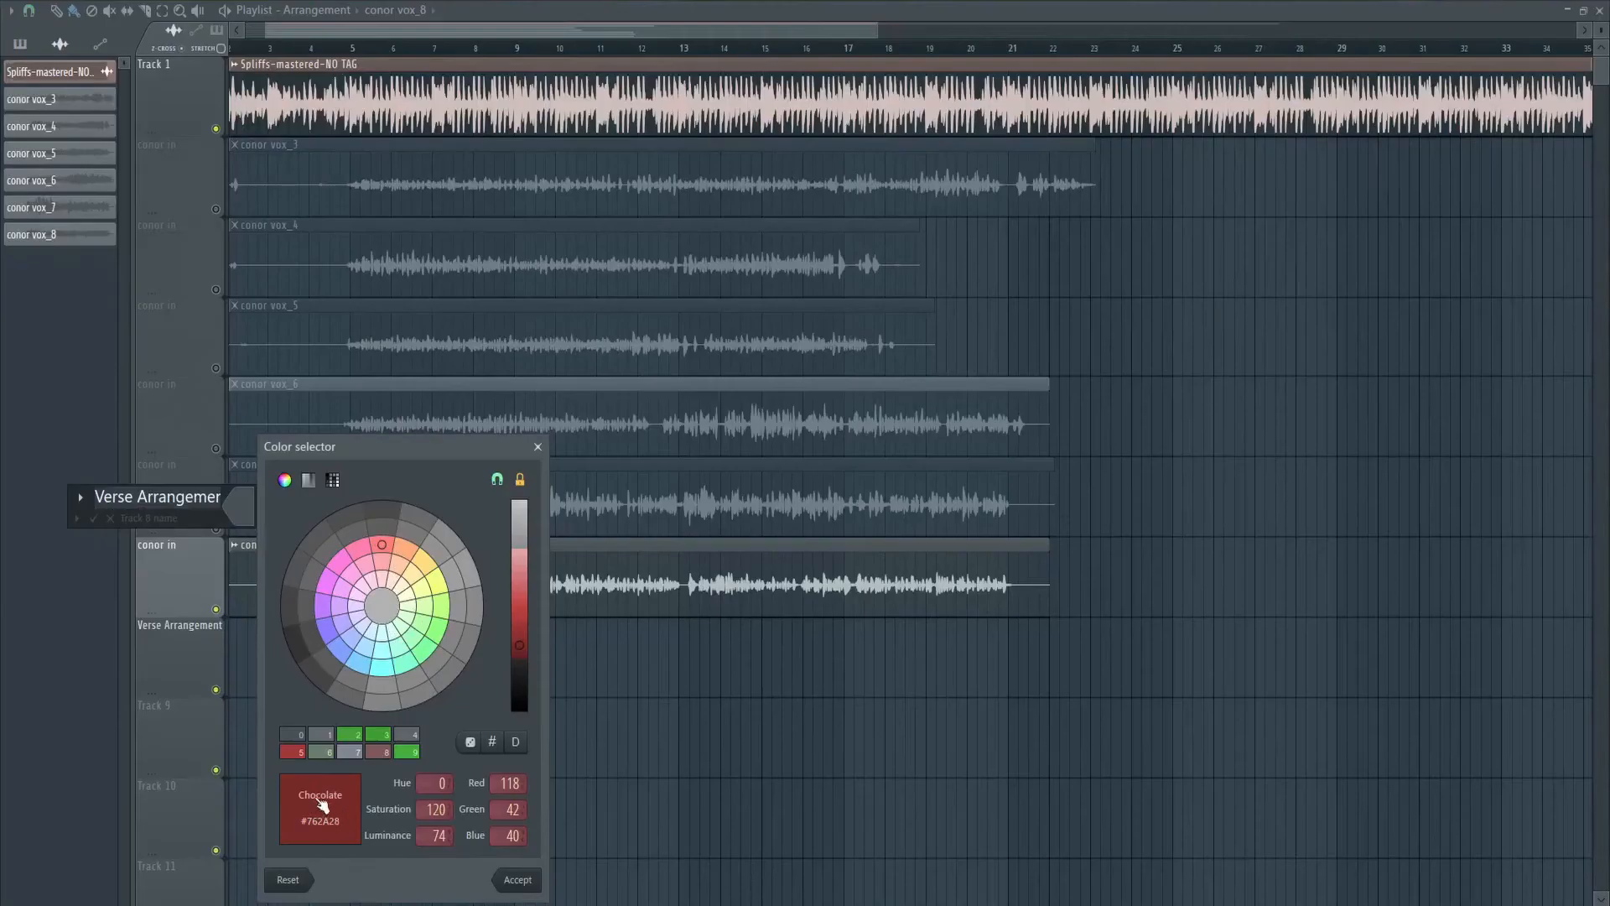
{"action": "left_click", "coordinate": [530, 880]}
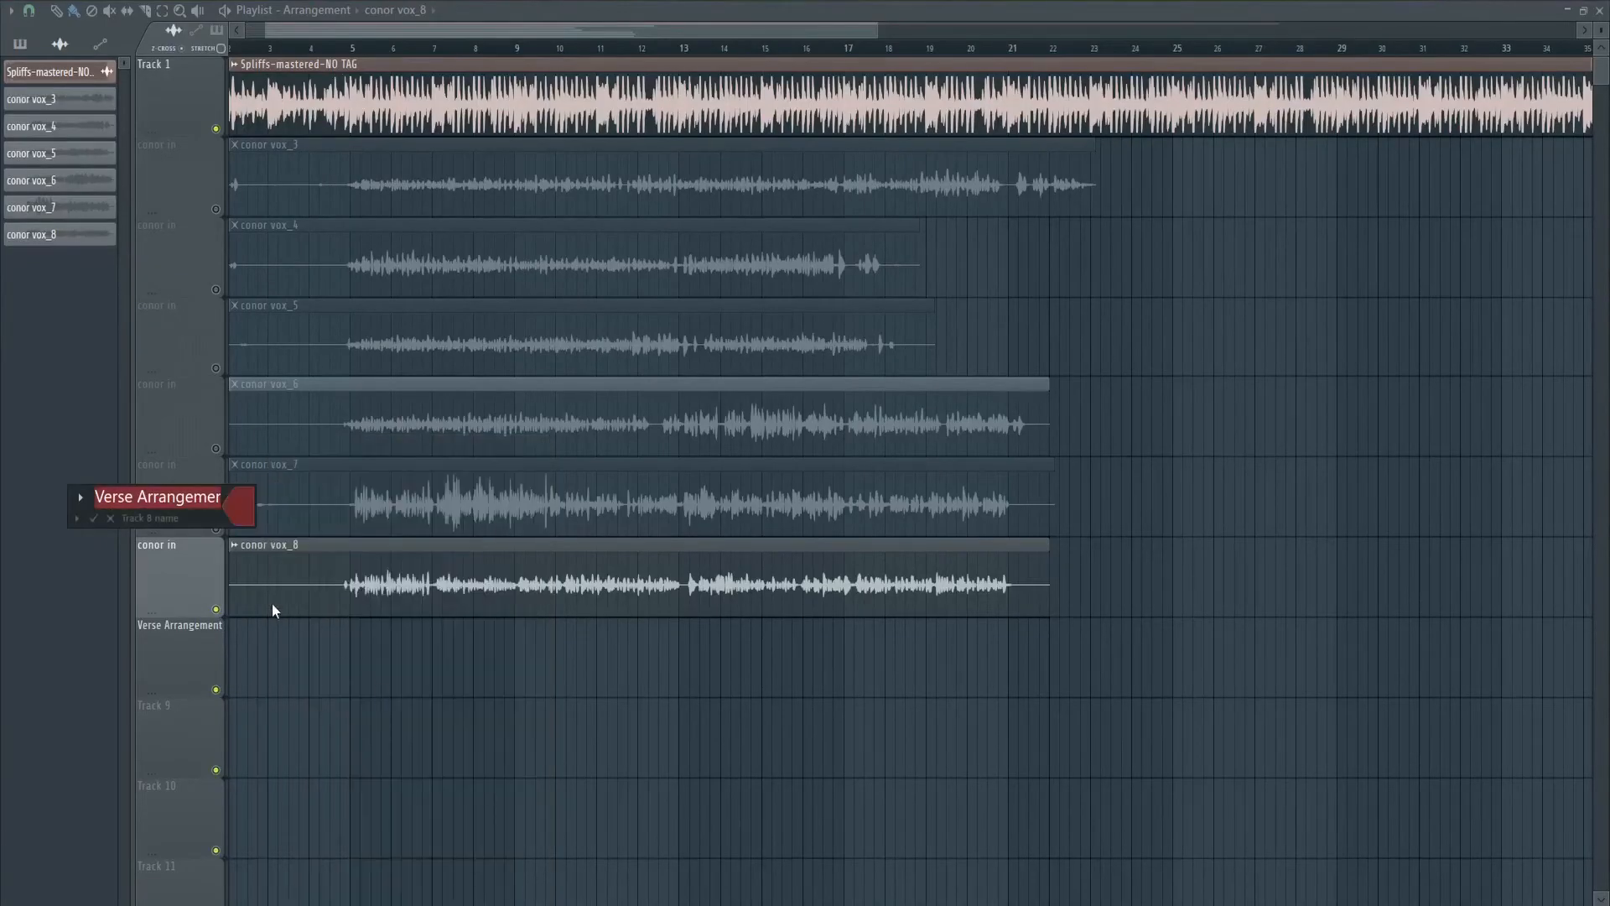
{"action": "key", "text": "Return"}
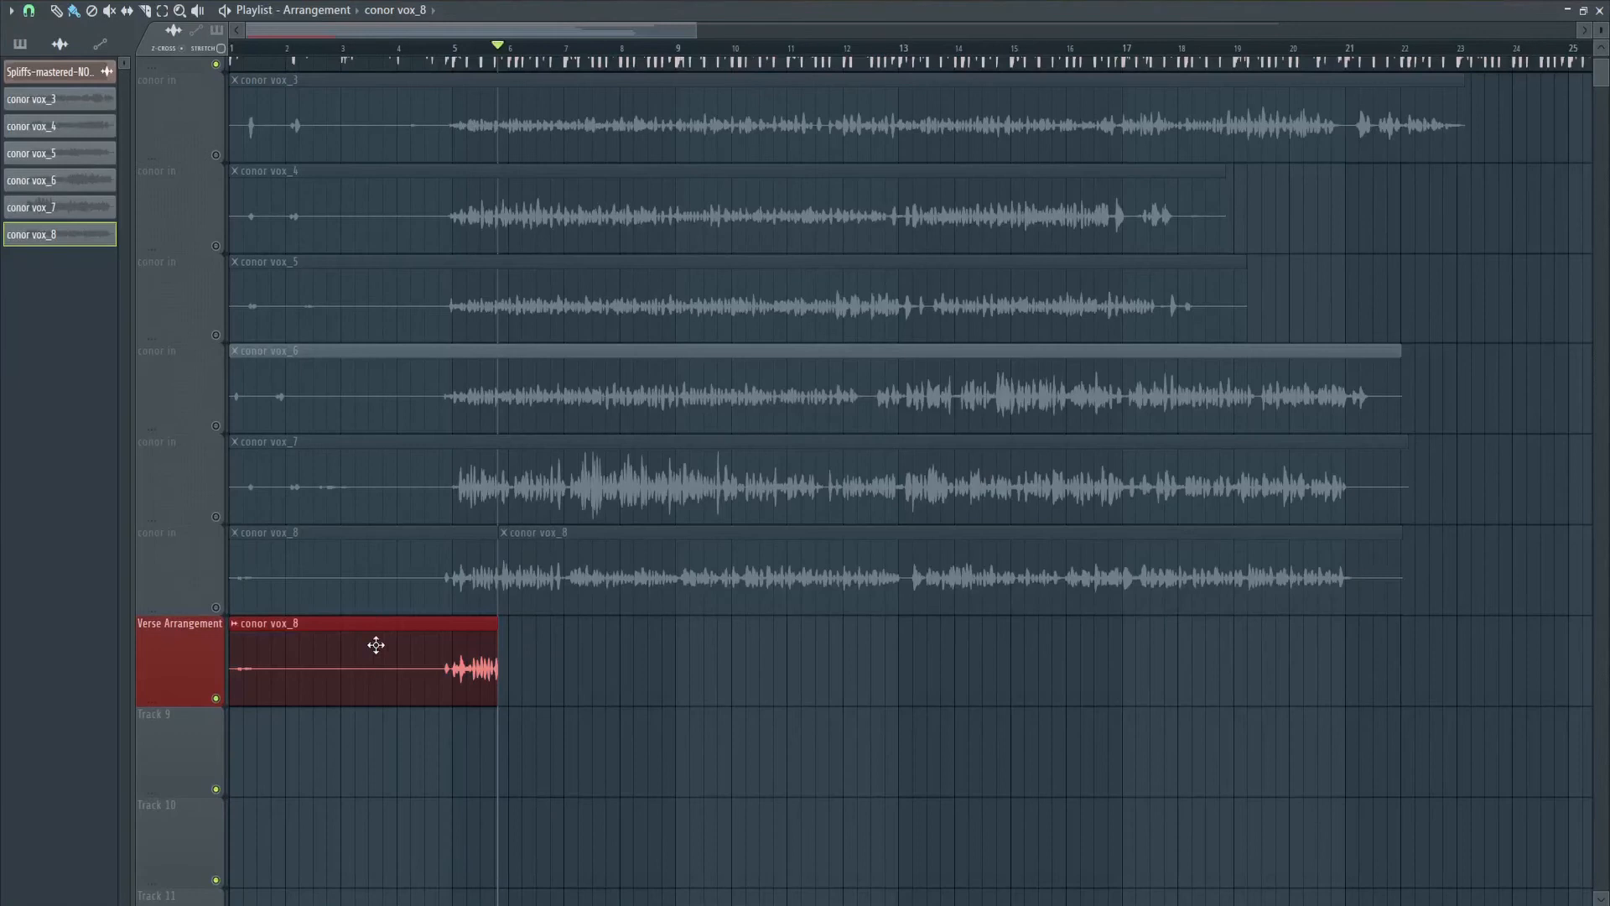
Step: Extend the vox_8 clip on the Verse Arrangement track to bar 7 and play it back to check its ending
{"action": "key", "text": "space"}
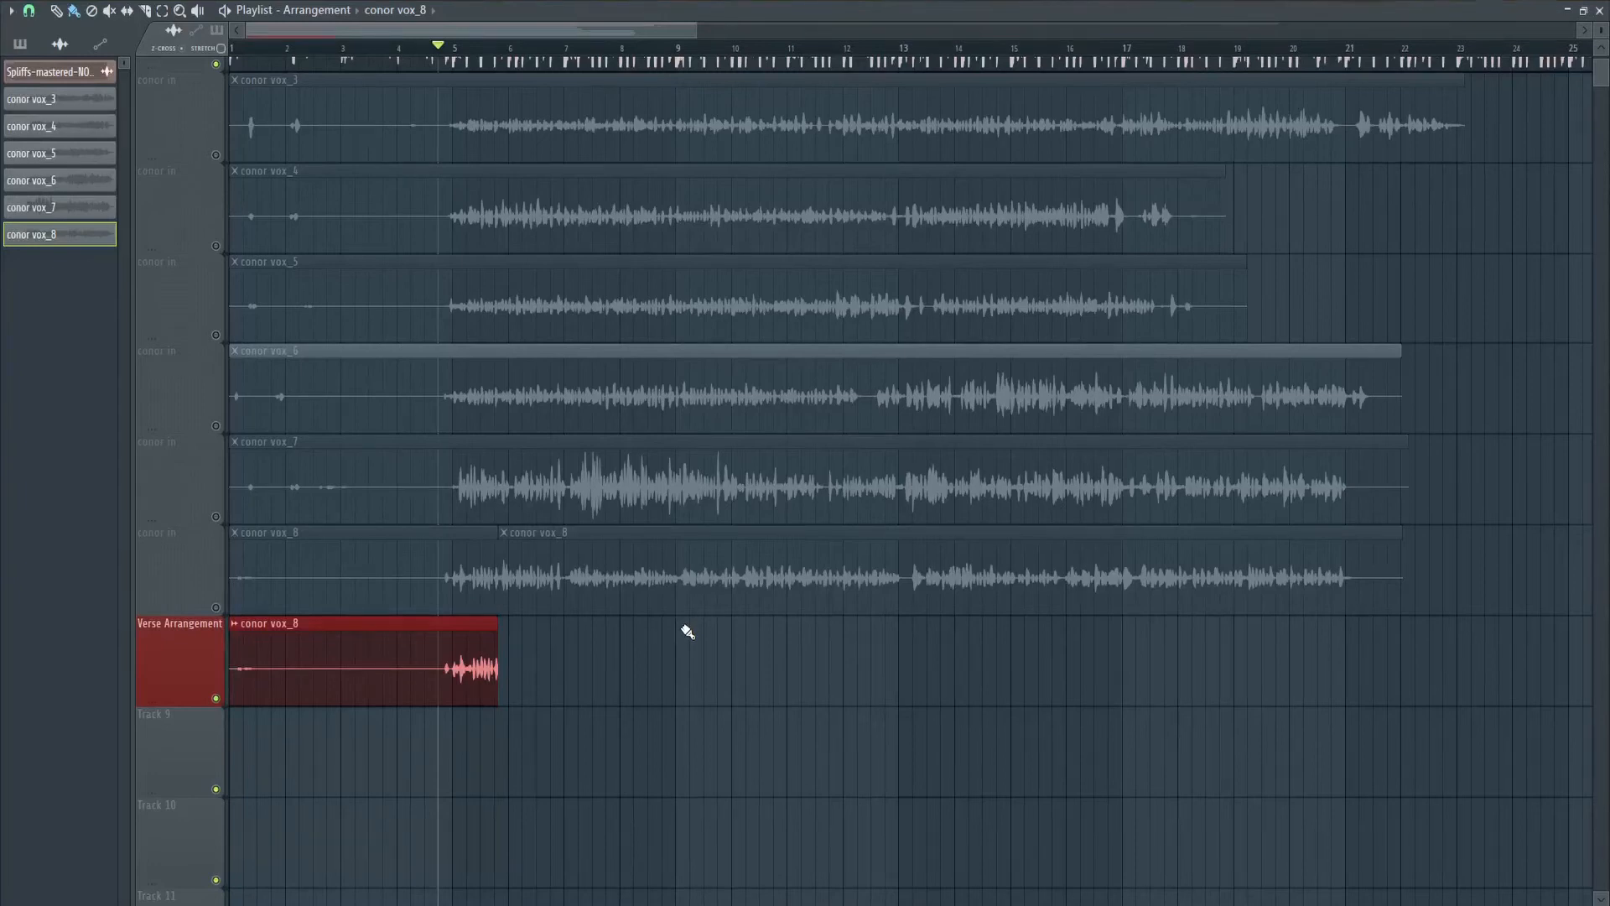
{"action": "key", "text": "space"}
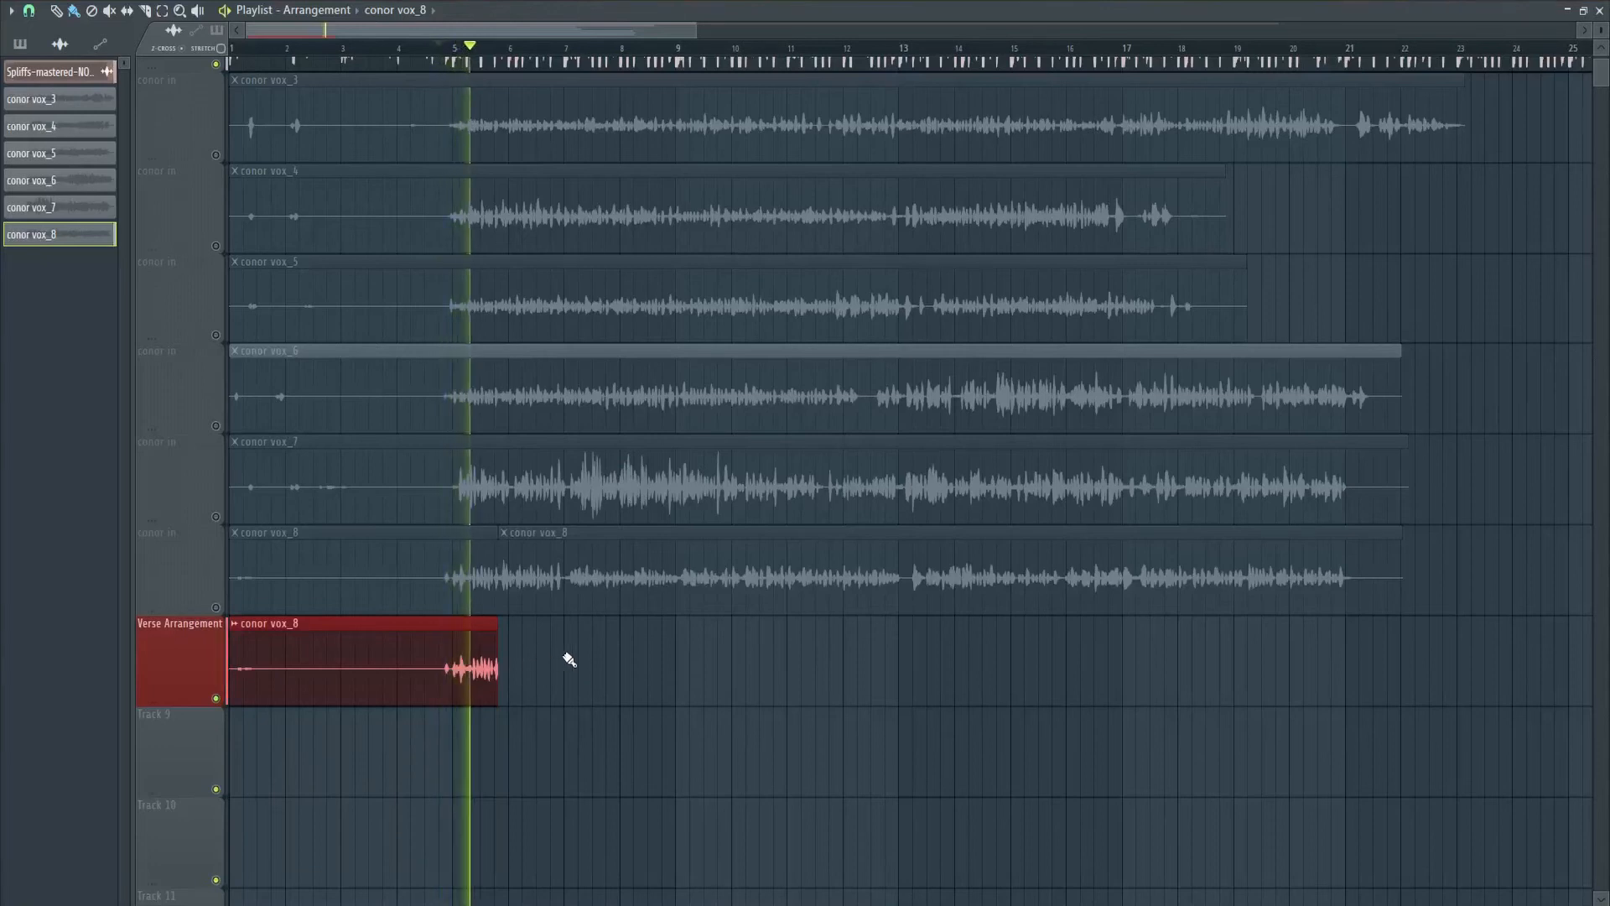
{"action": "key", "text": "space"}
{"action": "left_click_drag", "start_coordinate": [492, 625], "coordinate": [558, 624]}
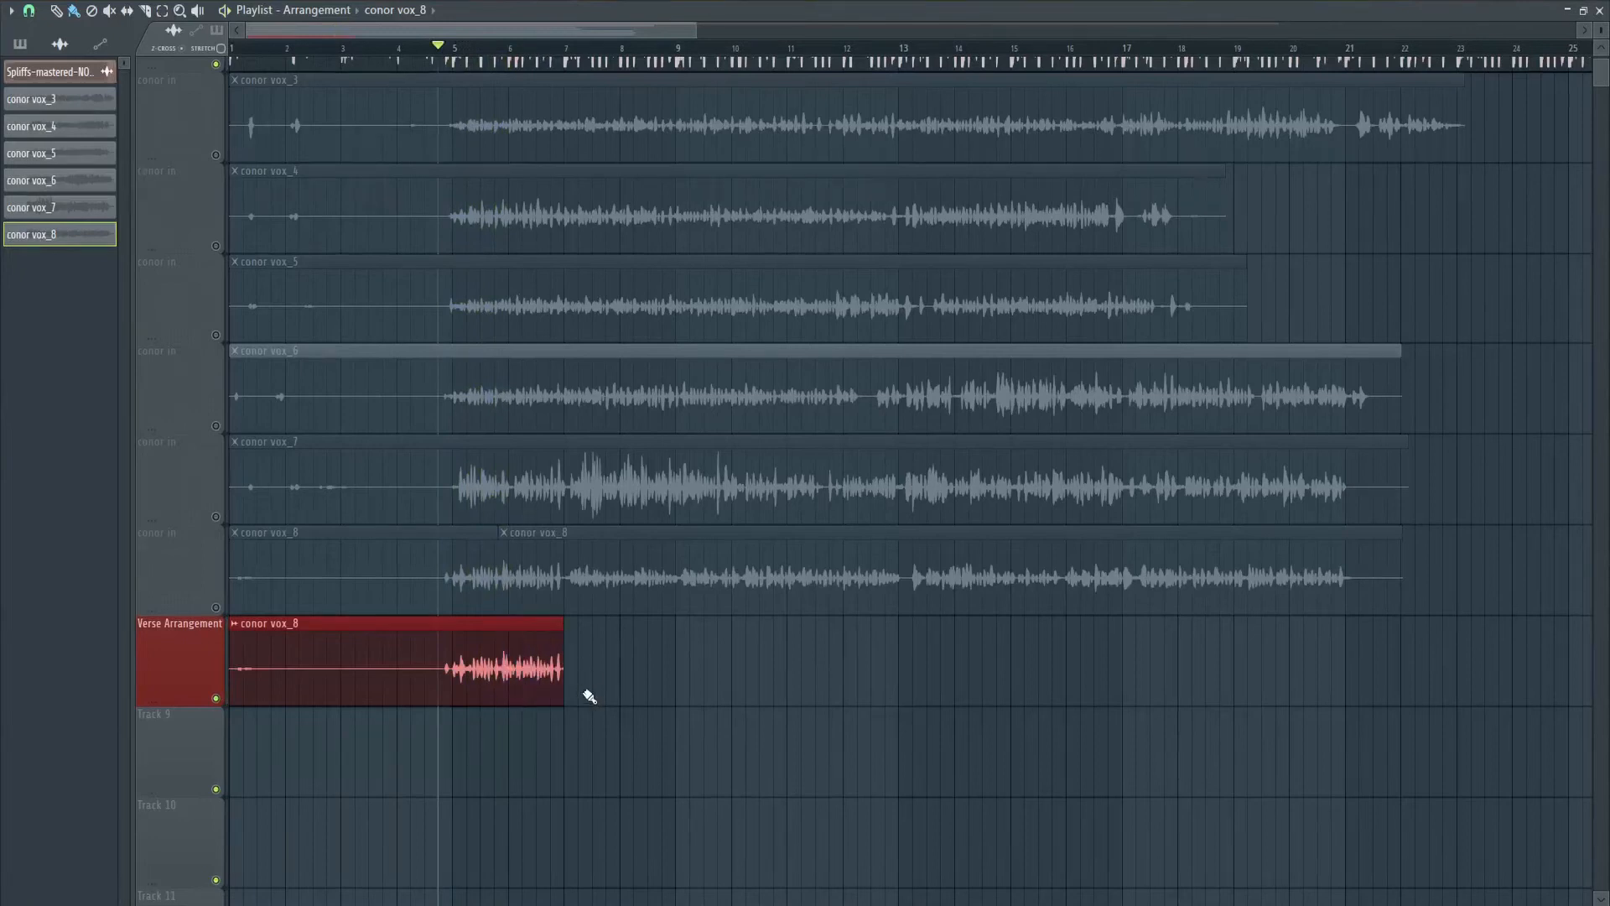
{"action": "scroll", "coordinate": [575, 683], "scroll_direction": "up", "scroll_amount": 3}
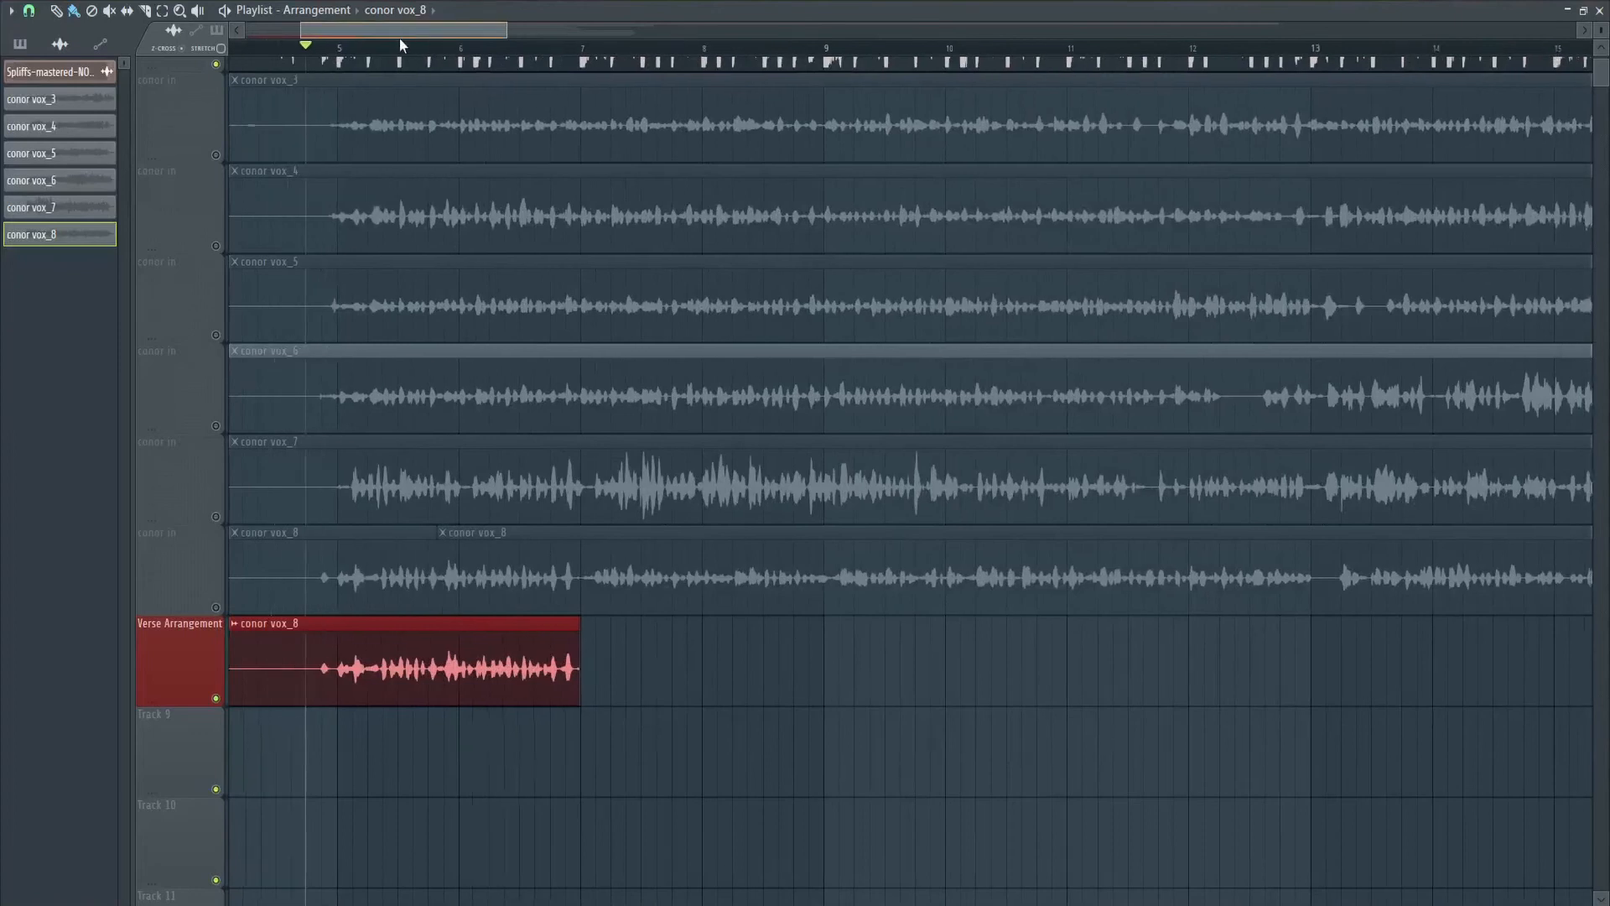
{"action": "left_click_drag", "start_coordinate": [399, 39], "coordinate": [387, 38]}
{"action": "left_click_drag", "start_coordinate": [680, 693], "coordinate": [682, 692]}
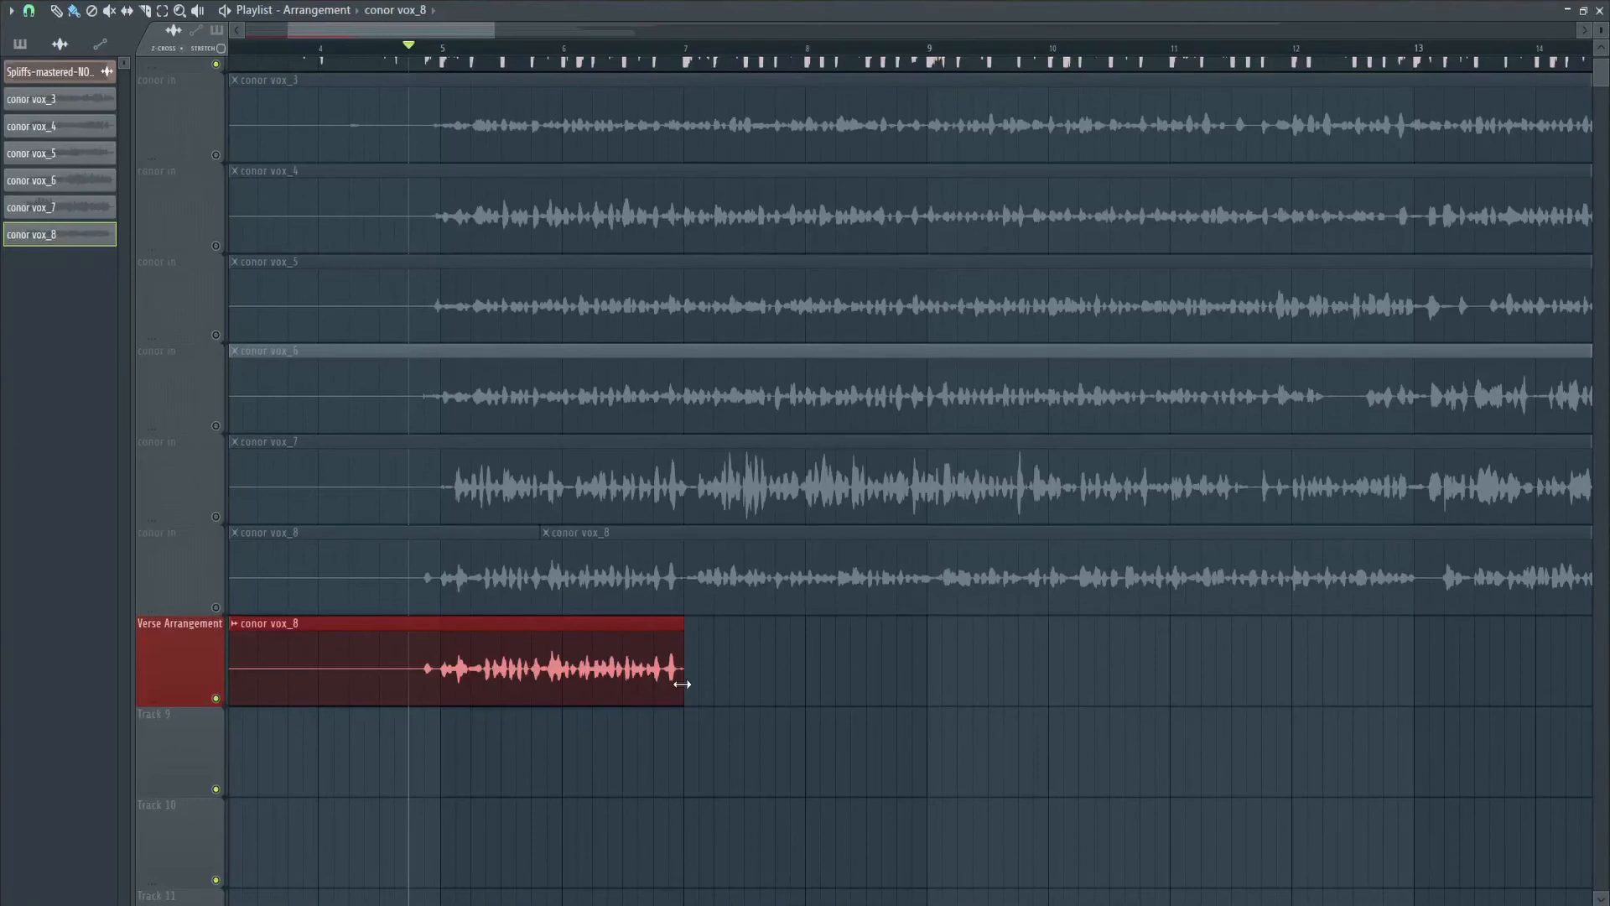
{"action": "key", "text": "space"}
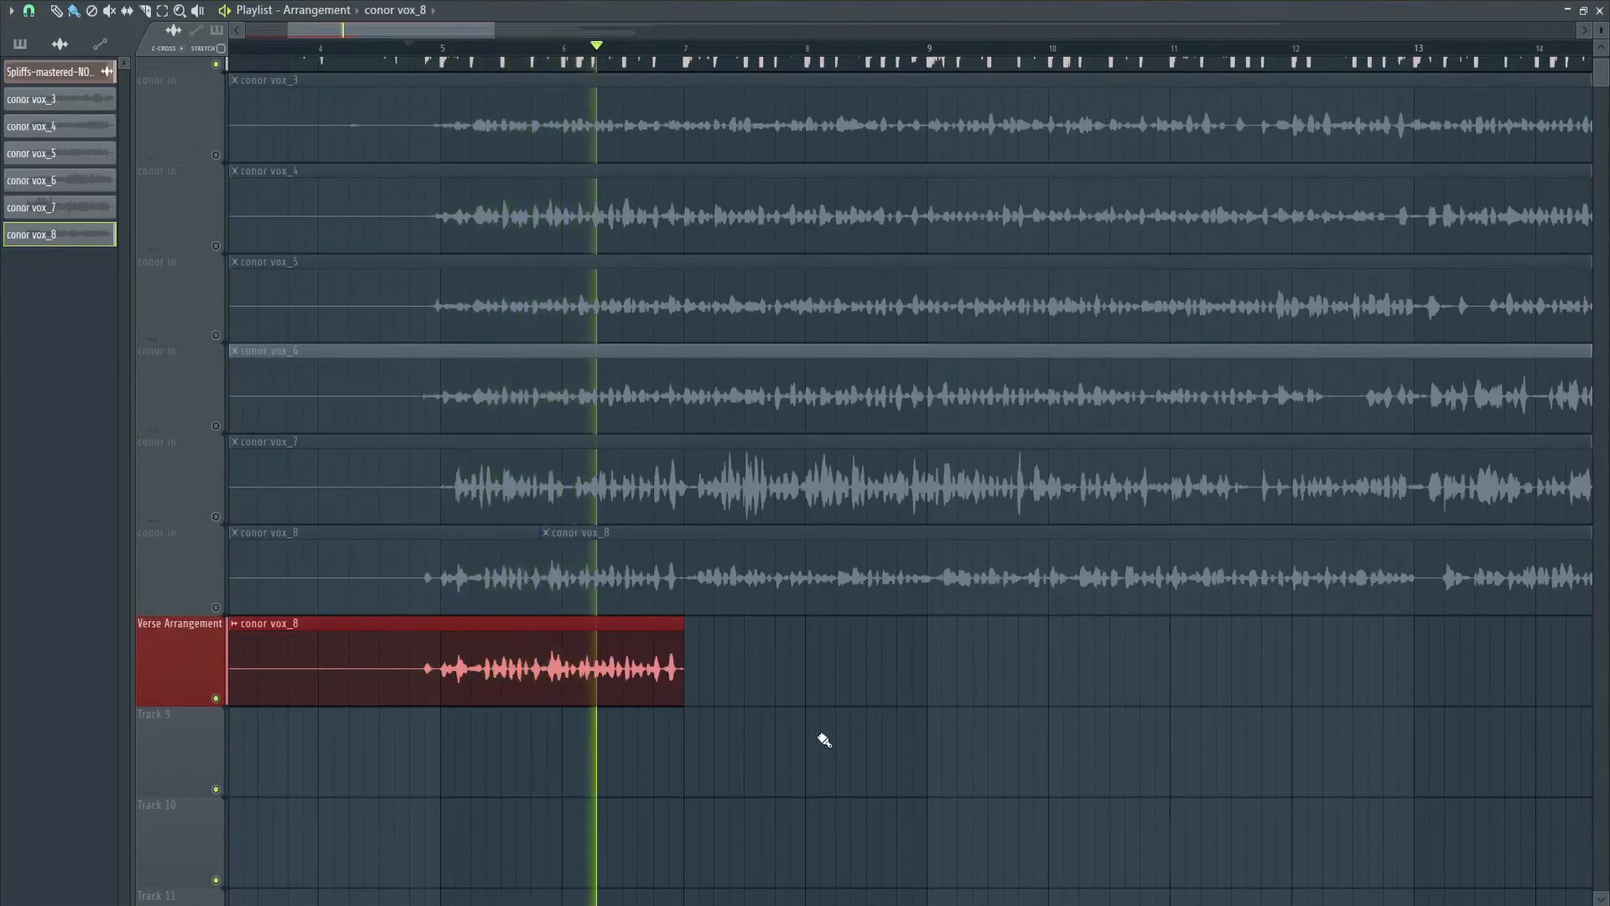
{"action": "key", "text": "space"}
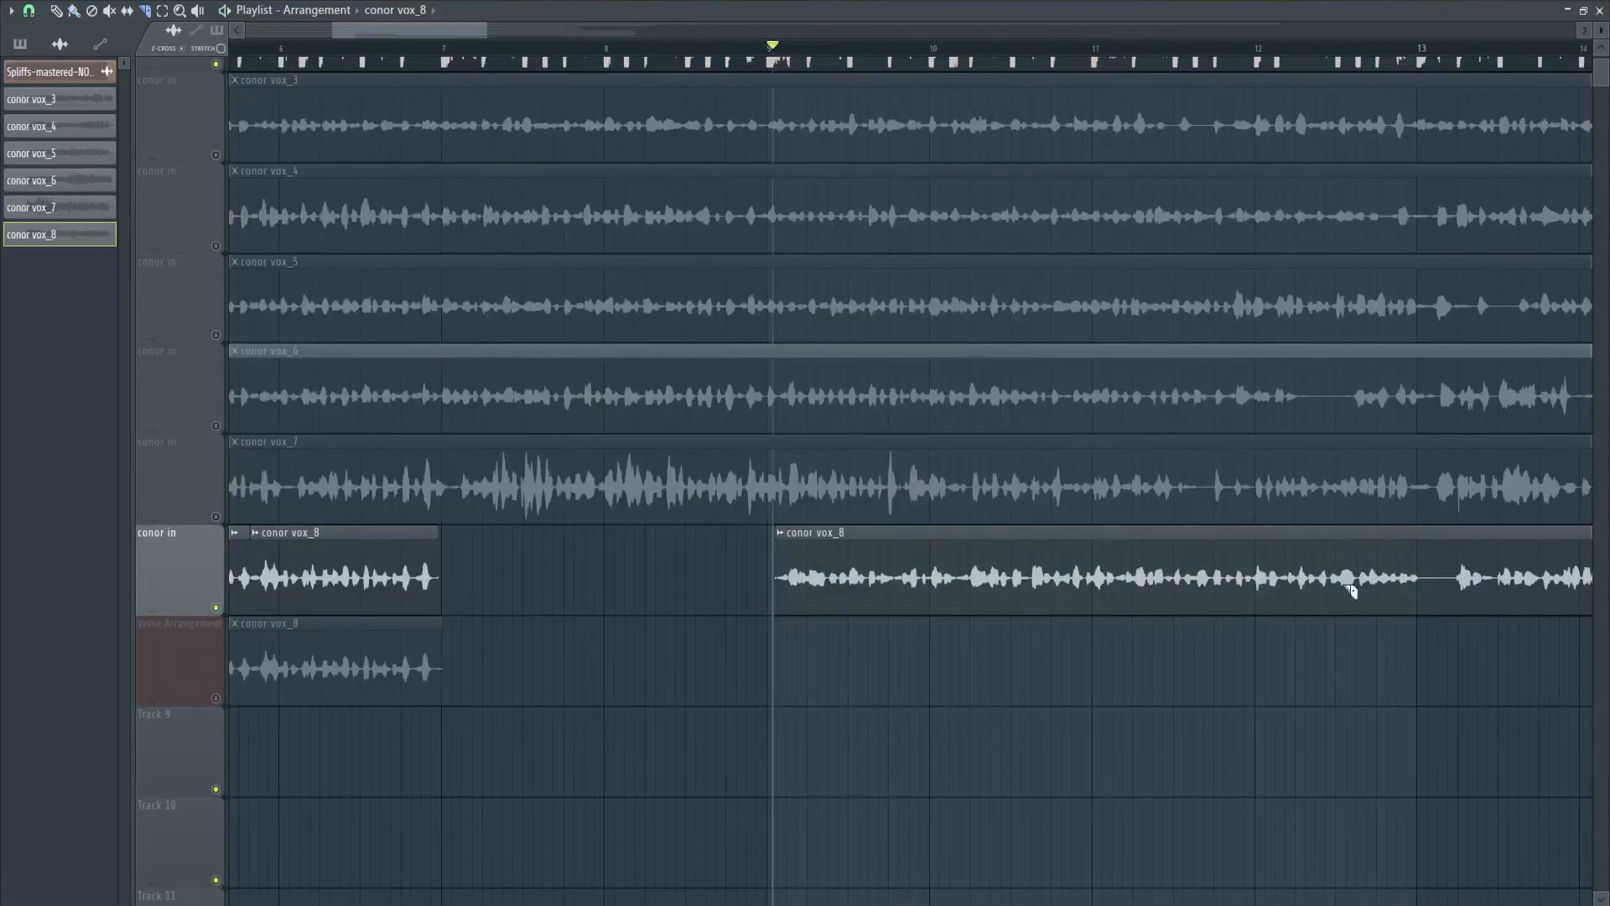
Step: Slice the vox_8 take at bar 13 and shortly after it, delete the unwanted piece, and shorten the short phrase after bar 13
{"action": "mouse_move", "coordinate": [1243, 50]}
{"action": "left_mouse_down"}
{"action": "mouse_move", "coordinate": [772, 51]}
{"action": "mouse_move", "coordinate": [1233, 52]}
{"action": "mouse_move", "coordinate": [1420, 74]}
{"action": "left_mouse_up"}
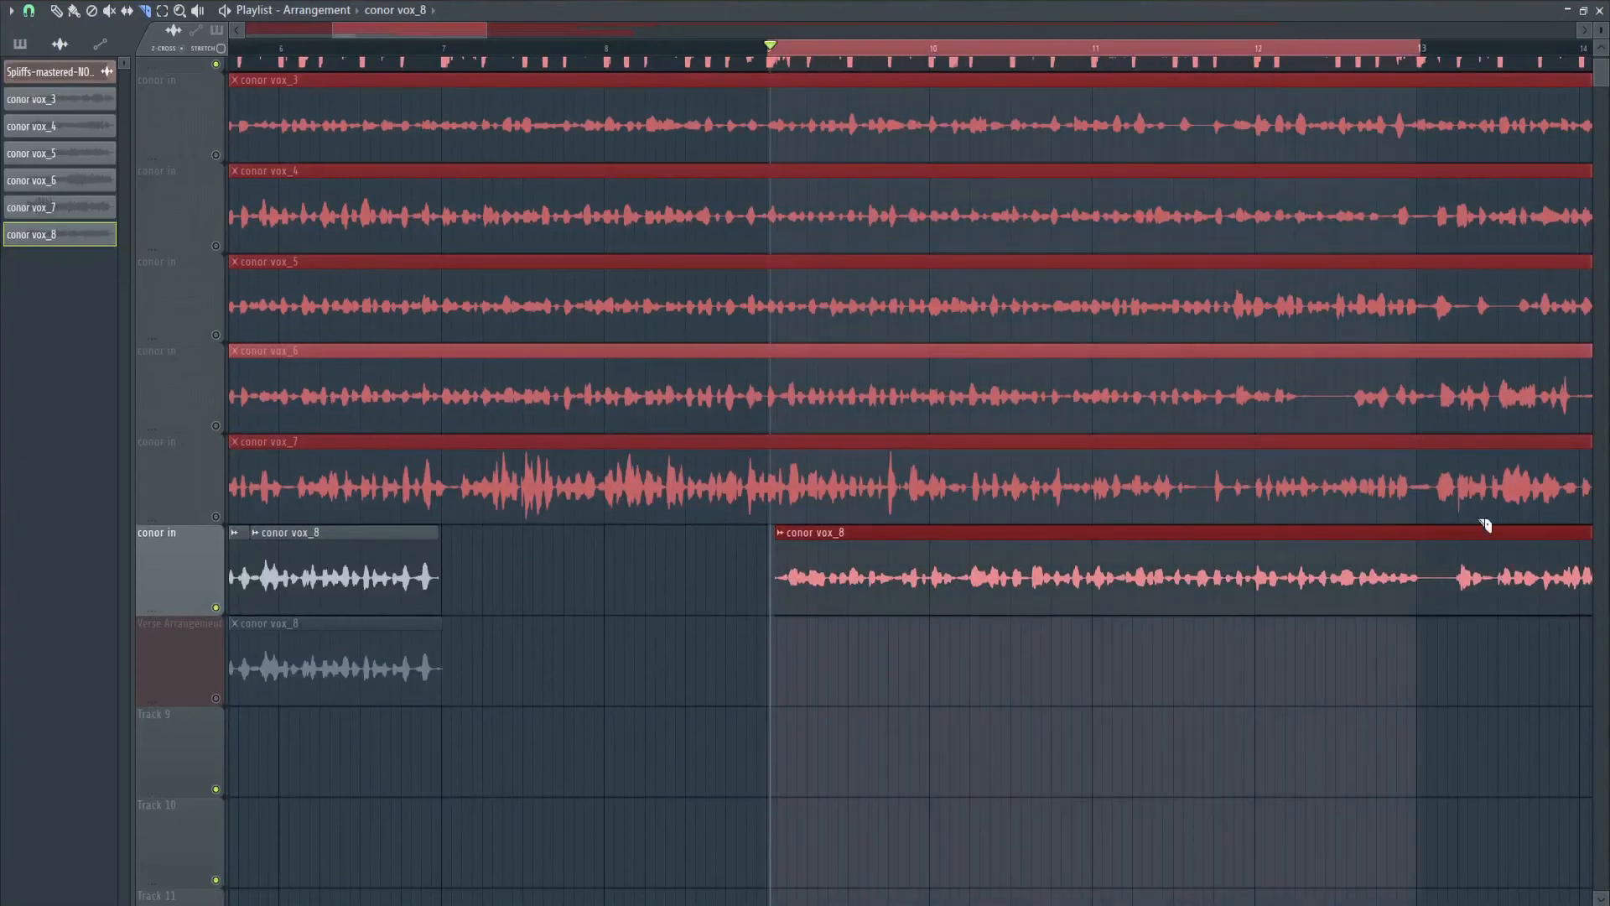
{"action": "mouse_move", "coordinate": [1455, 640]}
{"action": "left_mouse_down"}
{"action": "mouse_move", "coordinate": [1426, 600]}
{"action": "mouse_move", "coordinate": [1446, 658]}
{"action": "left_mouse_up"}
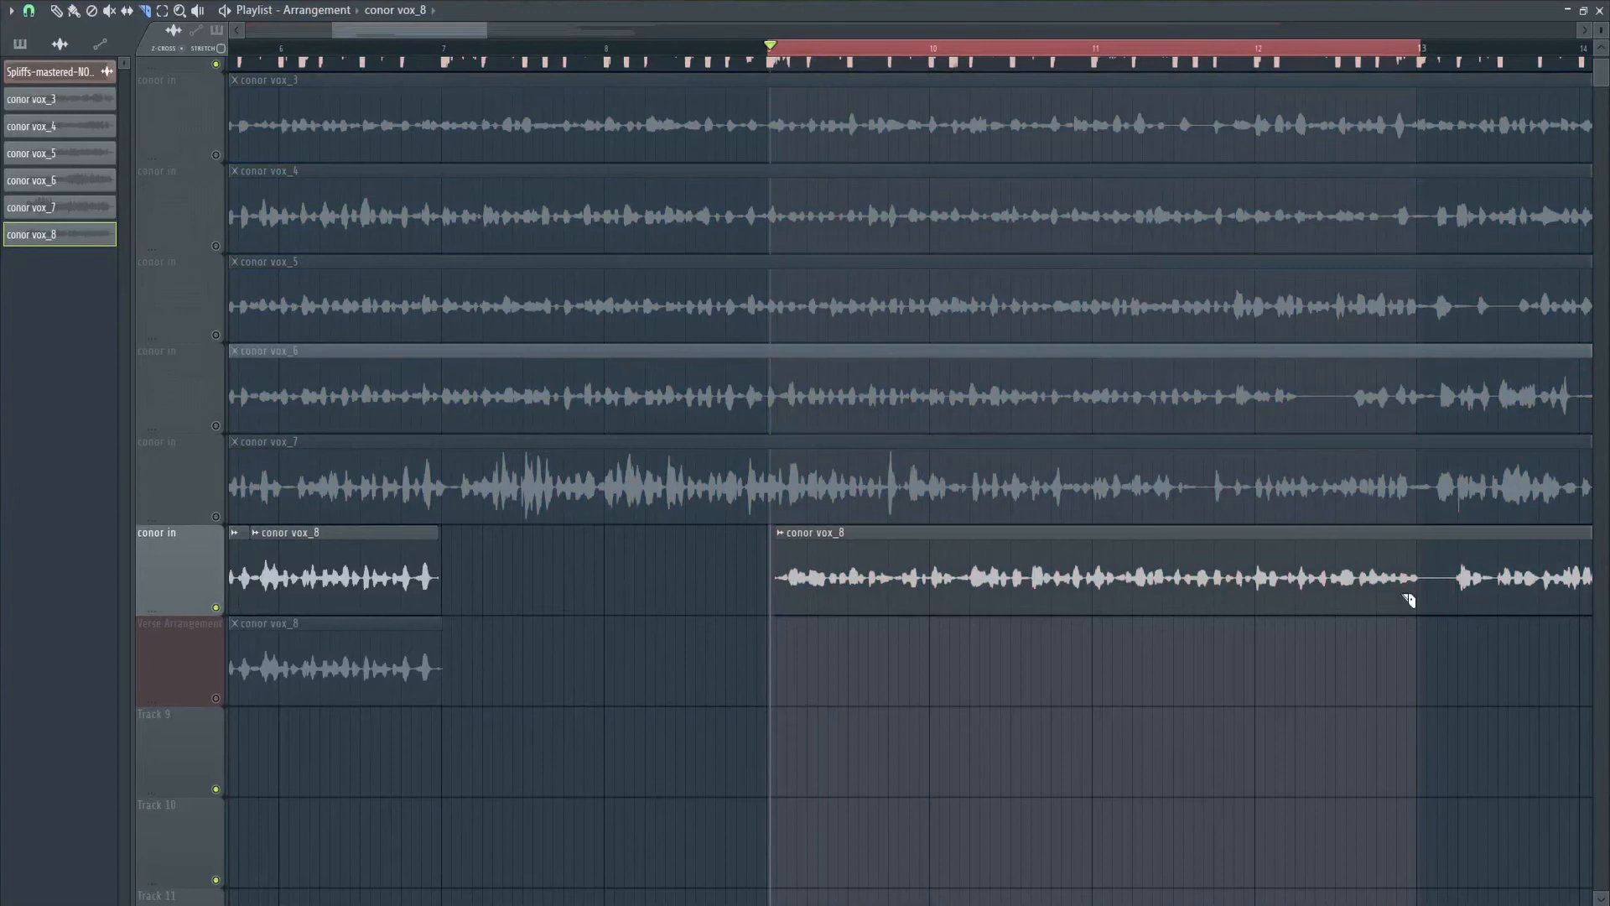
{"action": "scroll", "coordinate": [1434, 619], "scroll_direction": "up", "scroll_amount": 5}
{"action": "scroll", "coordinate": [1426, 622], "scroll_direction": "up", "scroll_amount": 3}
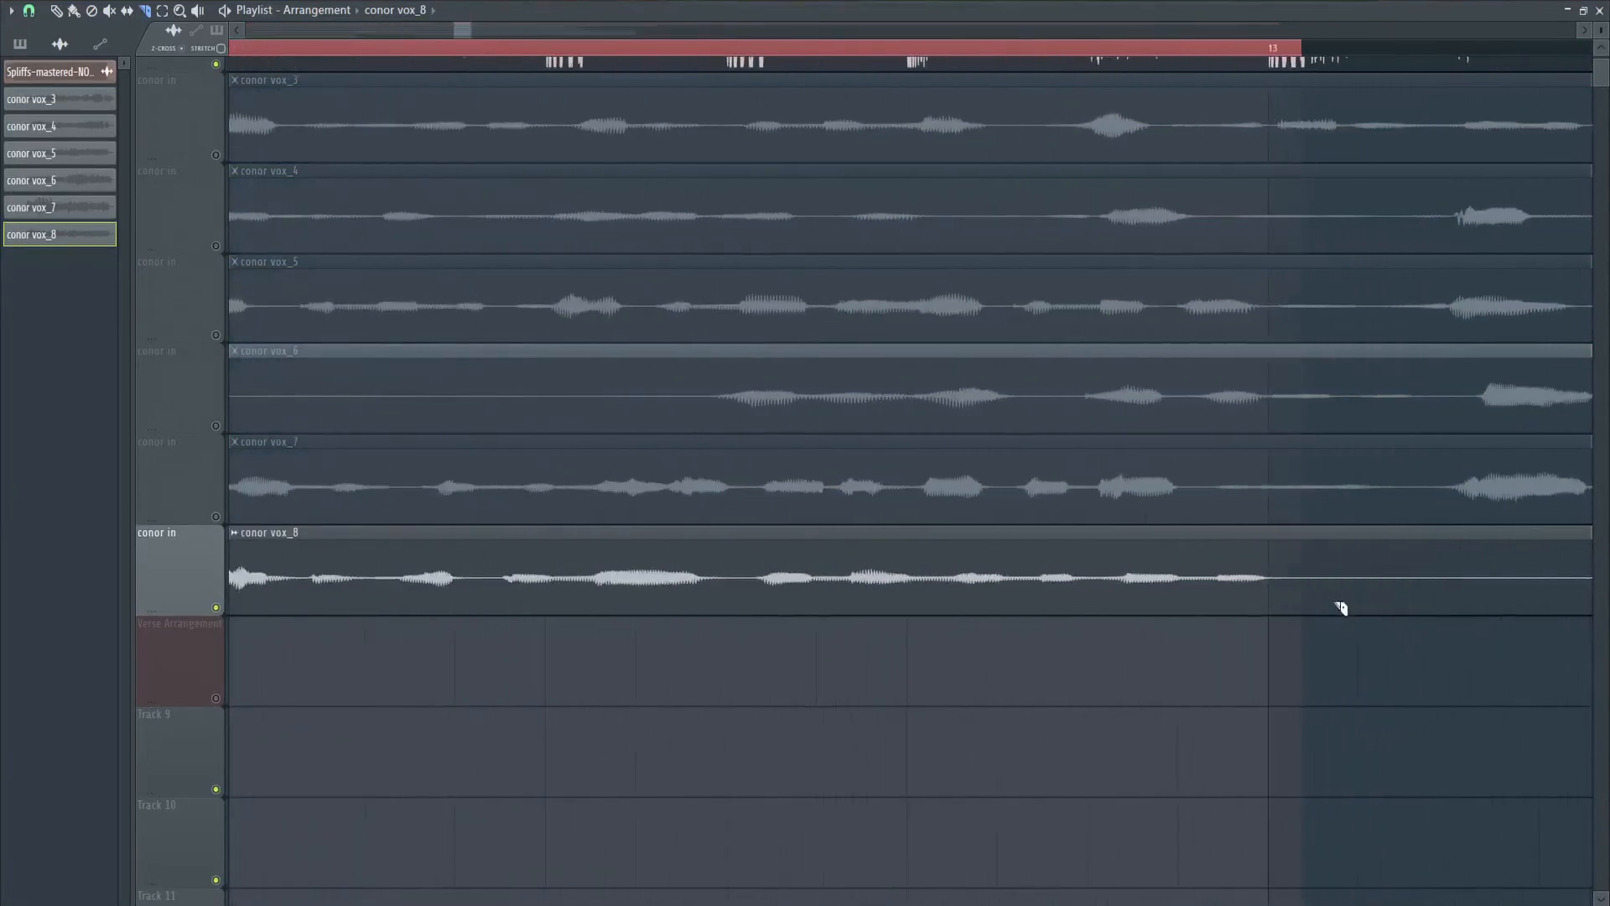
{"action": "left_click_drag", "start_coordinate": [1273, 538], "coordinate": [1281, 647]}
{"action": "scroll", "coordinate": [1442, 625], "scroll_direction": "down", "scroll_amount": 3}
{"action": "left_click_drag", "start_coordinate": [1498, 534], "coordinate": [1509, 644]}
{"action": "left_click_drag", "start_coordinate": [1561, 535], "coordinate": [1566, 627]}
{"action": "key", "text": "b"}
{"action": "right_click", "coordinate": [1423, 602]}
{"action": "left_click_drag", "start_coordinate": [1531, 587], "coordinate": [1399, 596]}
Step: Lengthen the short vox_8 phrase after bar 13 until its last word is complete, checking the ending with repeated playback
{"action": "left_click", "coordinate": [1214, 49]}
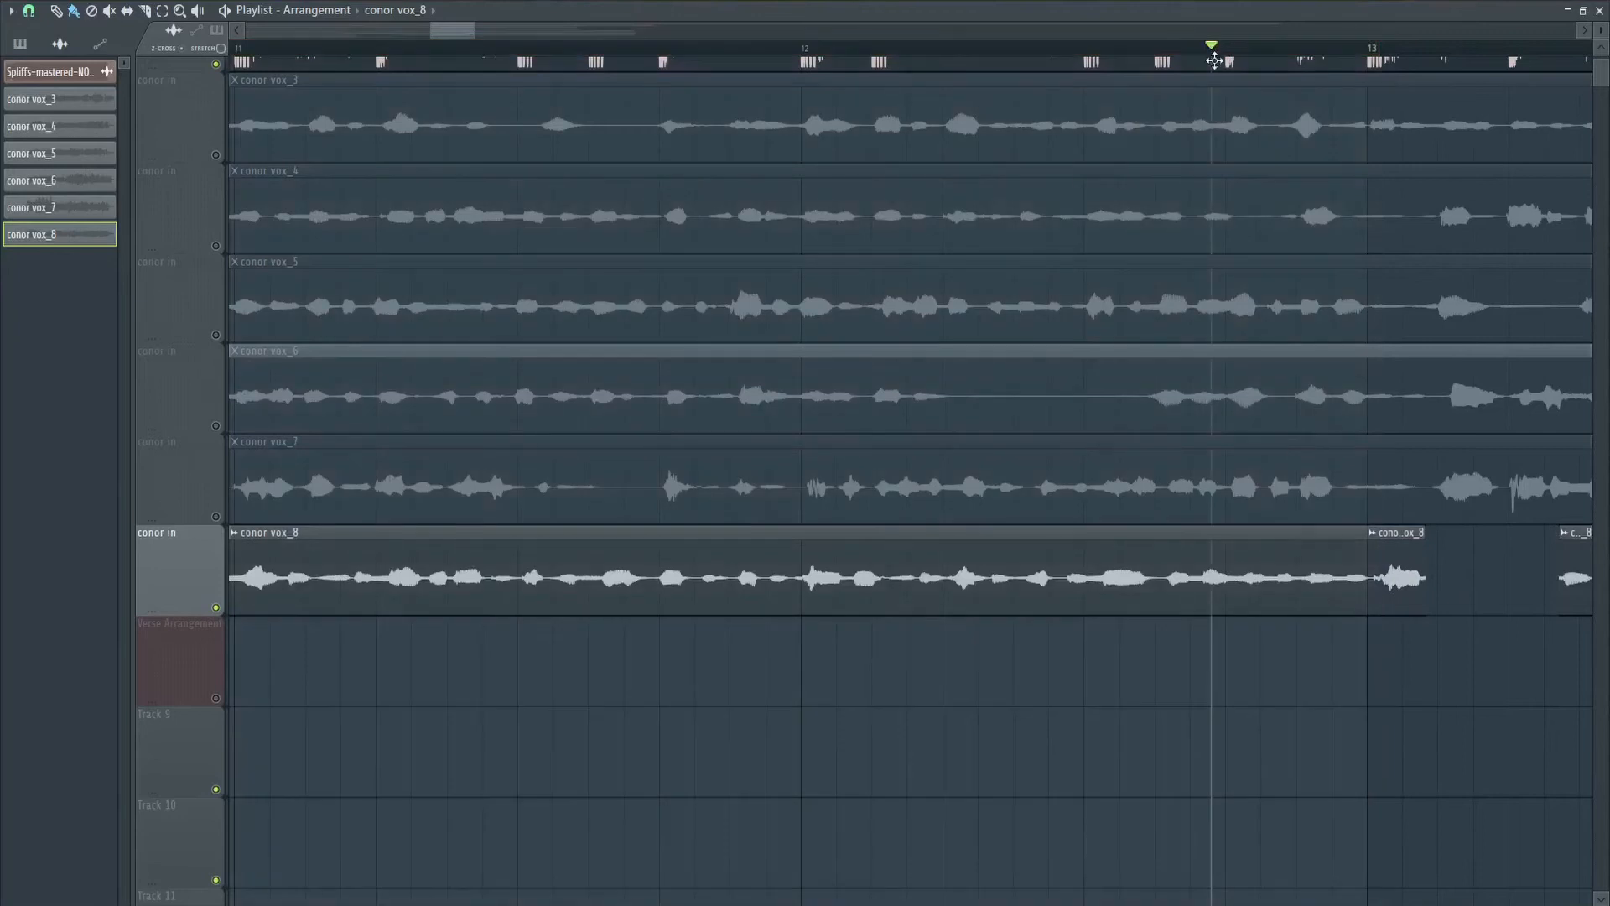
{"action": "key", "text": "space"}
{"action": "key", "text": "space"}
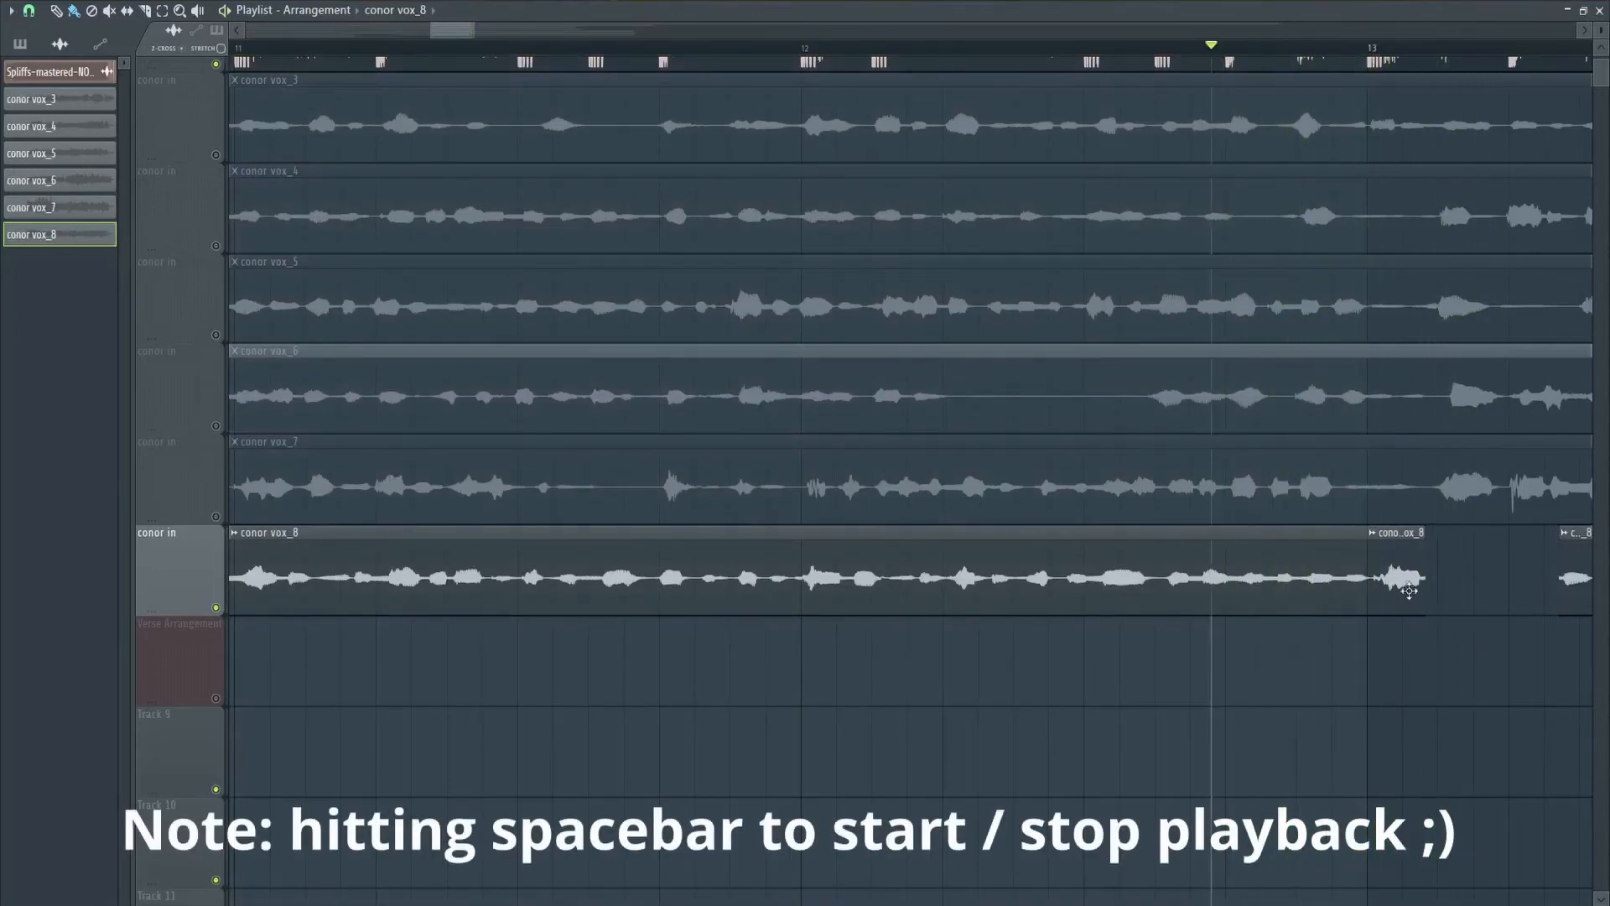
{"action": "left_click_drag", "start_coordinate": [1424, 583], "coordinate": [1460, 583]}
{"action": "key", "text": "space"}
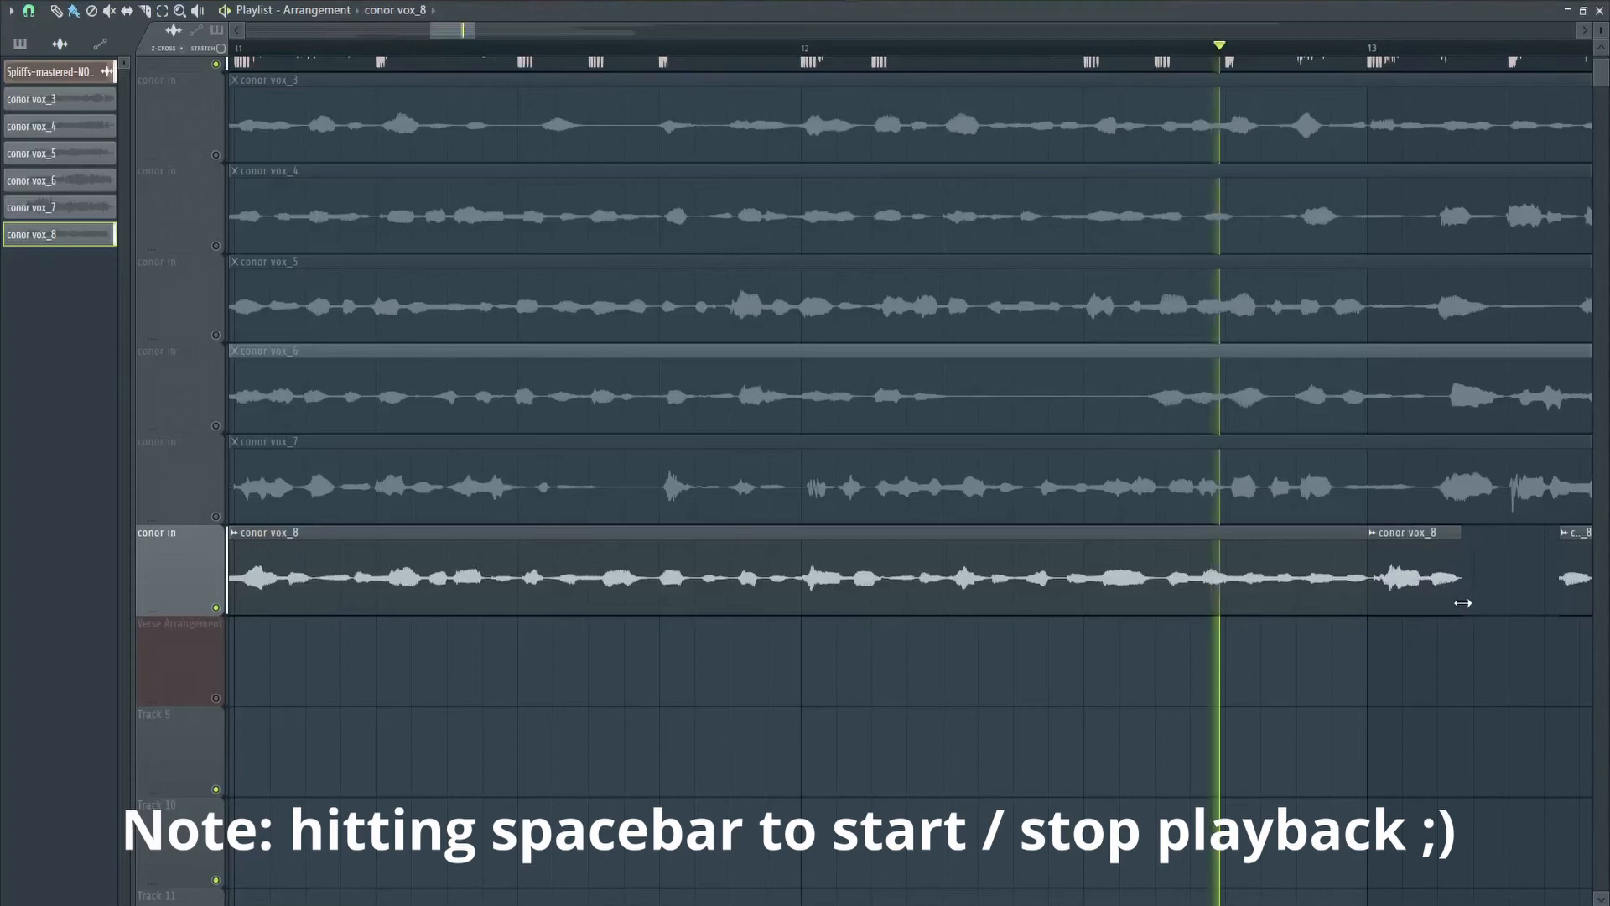
{"action": "key", "text": "space"}
{"action": "left_click_drag", "start_coordinate": [1463, 603], "coordinate": [1467, 603]}
{"action": "key", "text": "space"}
{"action": "key", "text": "space"}
{"action": "key", "text": "space"}
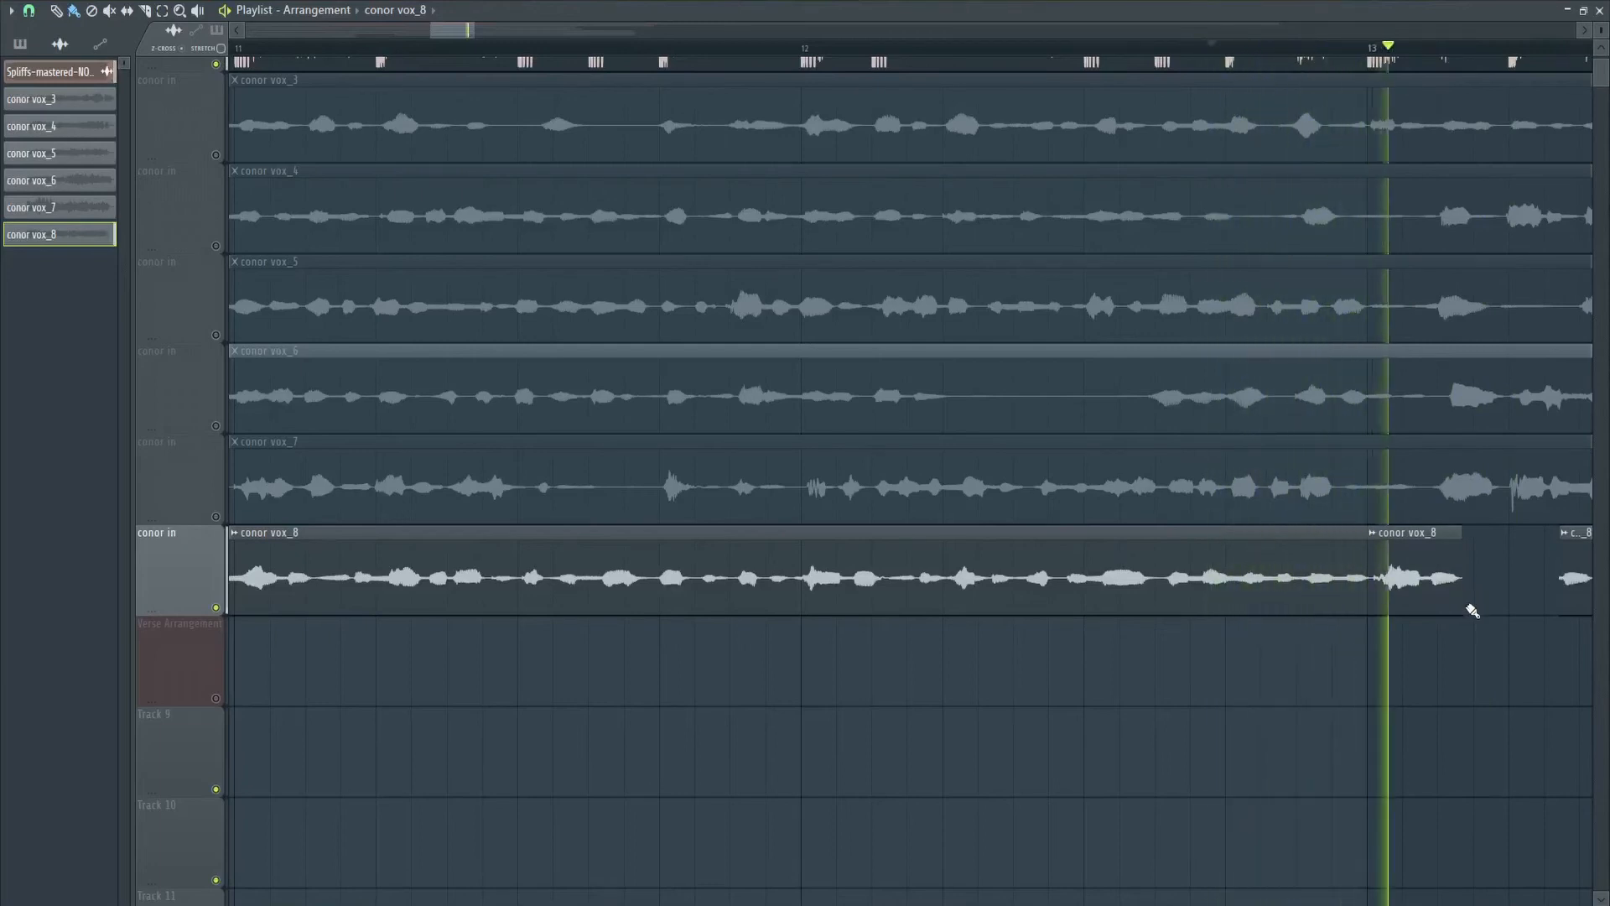
{"action": "key", "text": "space"}
Step: Move the two vox_8 clips from around bars 9 to 13 onto Verse Arrangement at bar 7, and unmute that track in place of the take's track
{"action": "scroll", "coordinate": [1453, 646], "scroll_direction": "down", "scroll_amount": 4}
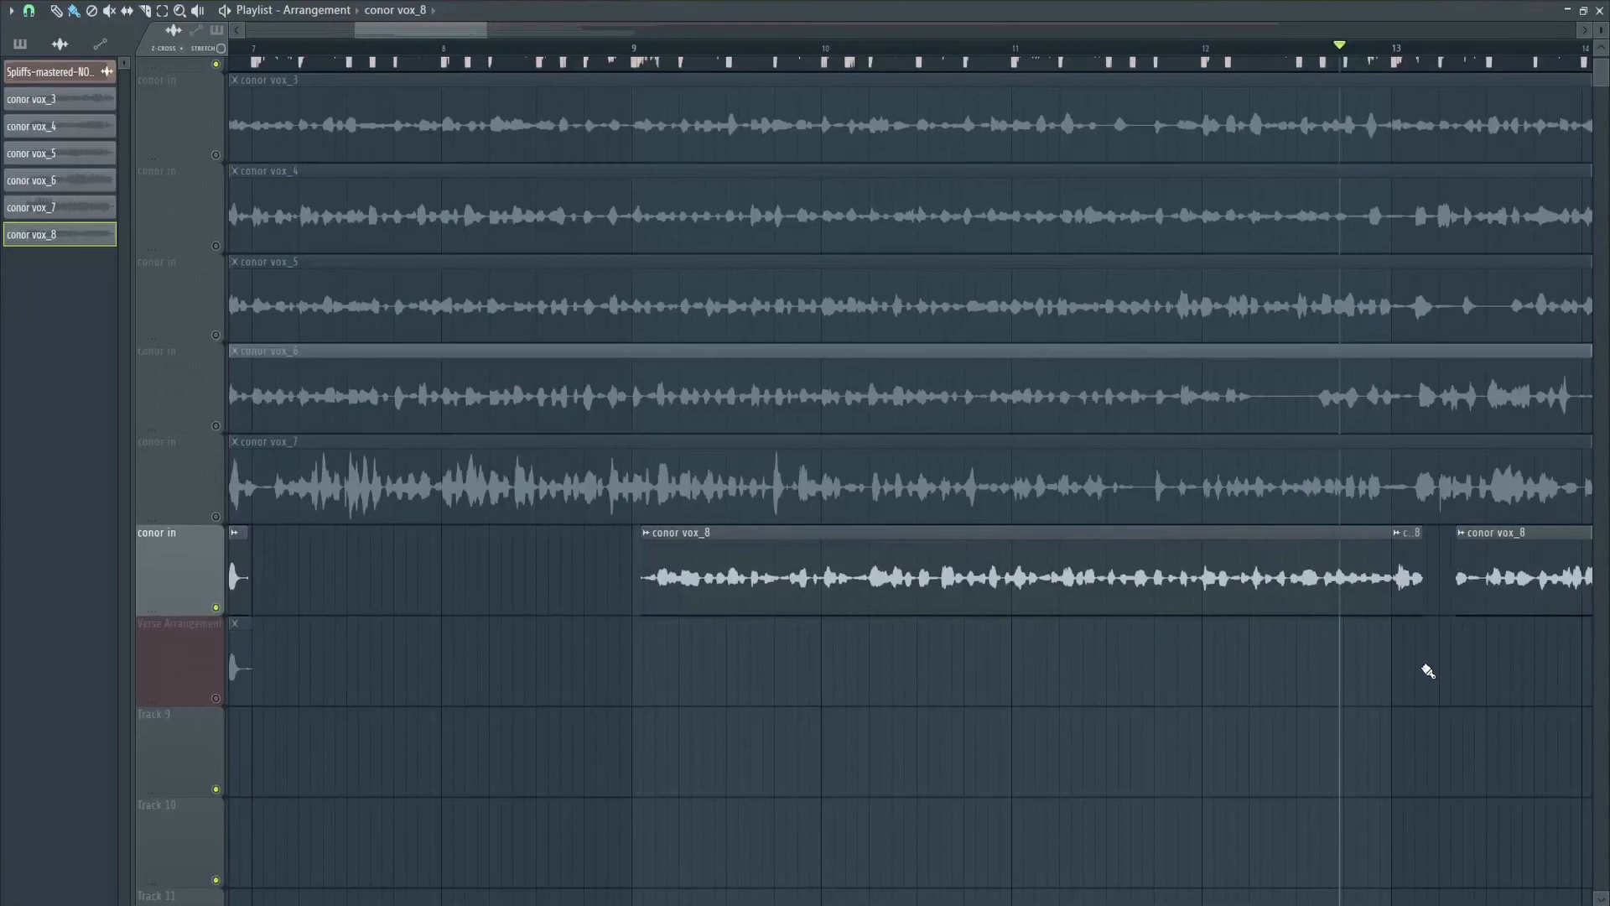
{"action": "scroll", "coordinate": [1426, 668], "scroll_direction": "down", "scroll_amount": 2}
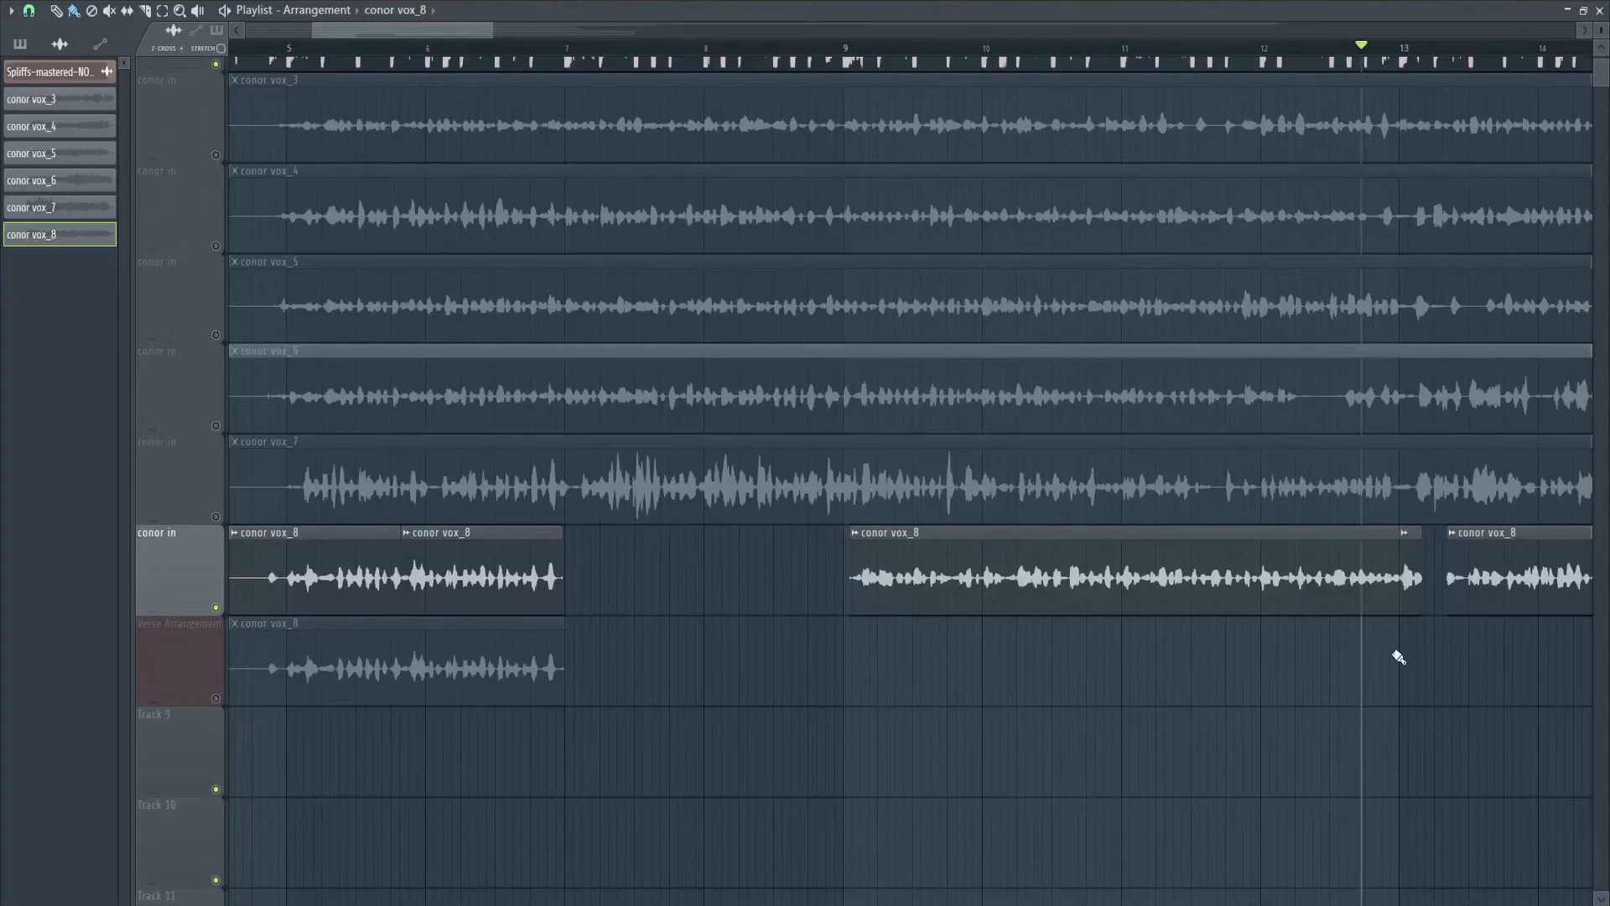
{"action": "left_click_drag", "start_coordinate": [1423, 657], "coordinate": [845, 688]}
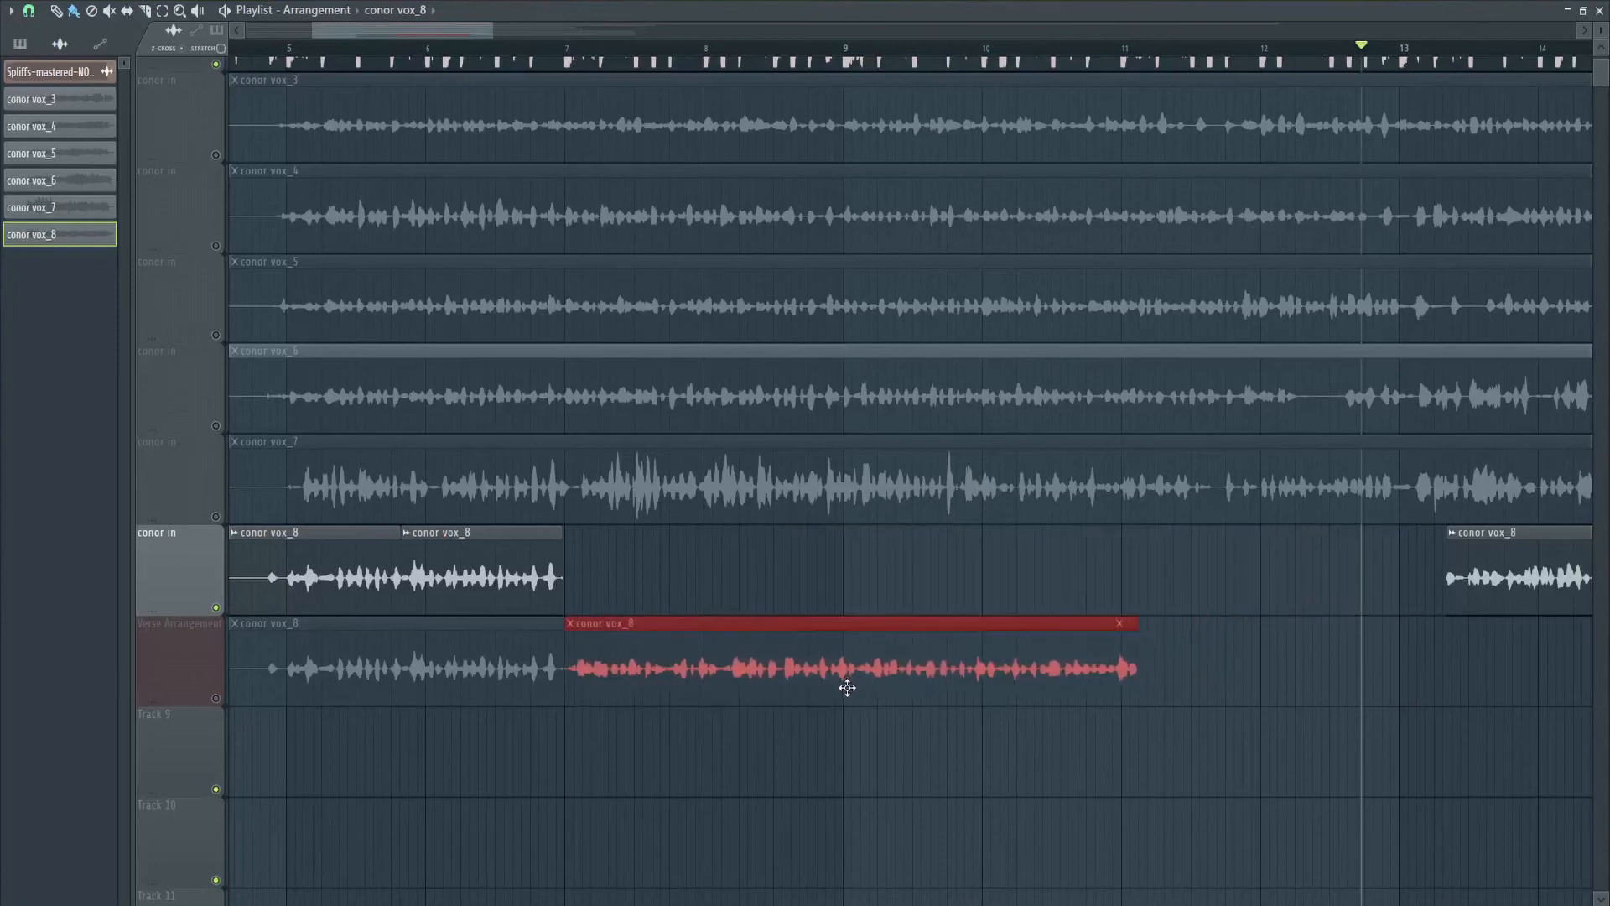
{"action": "left_click", "coordinate": [217, 699]}
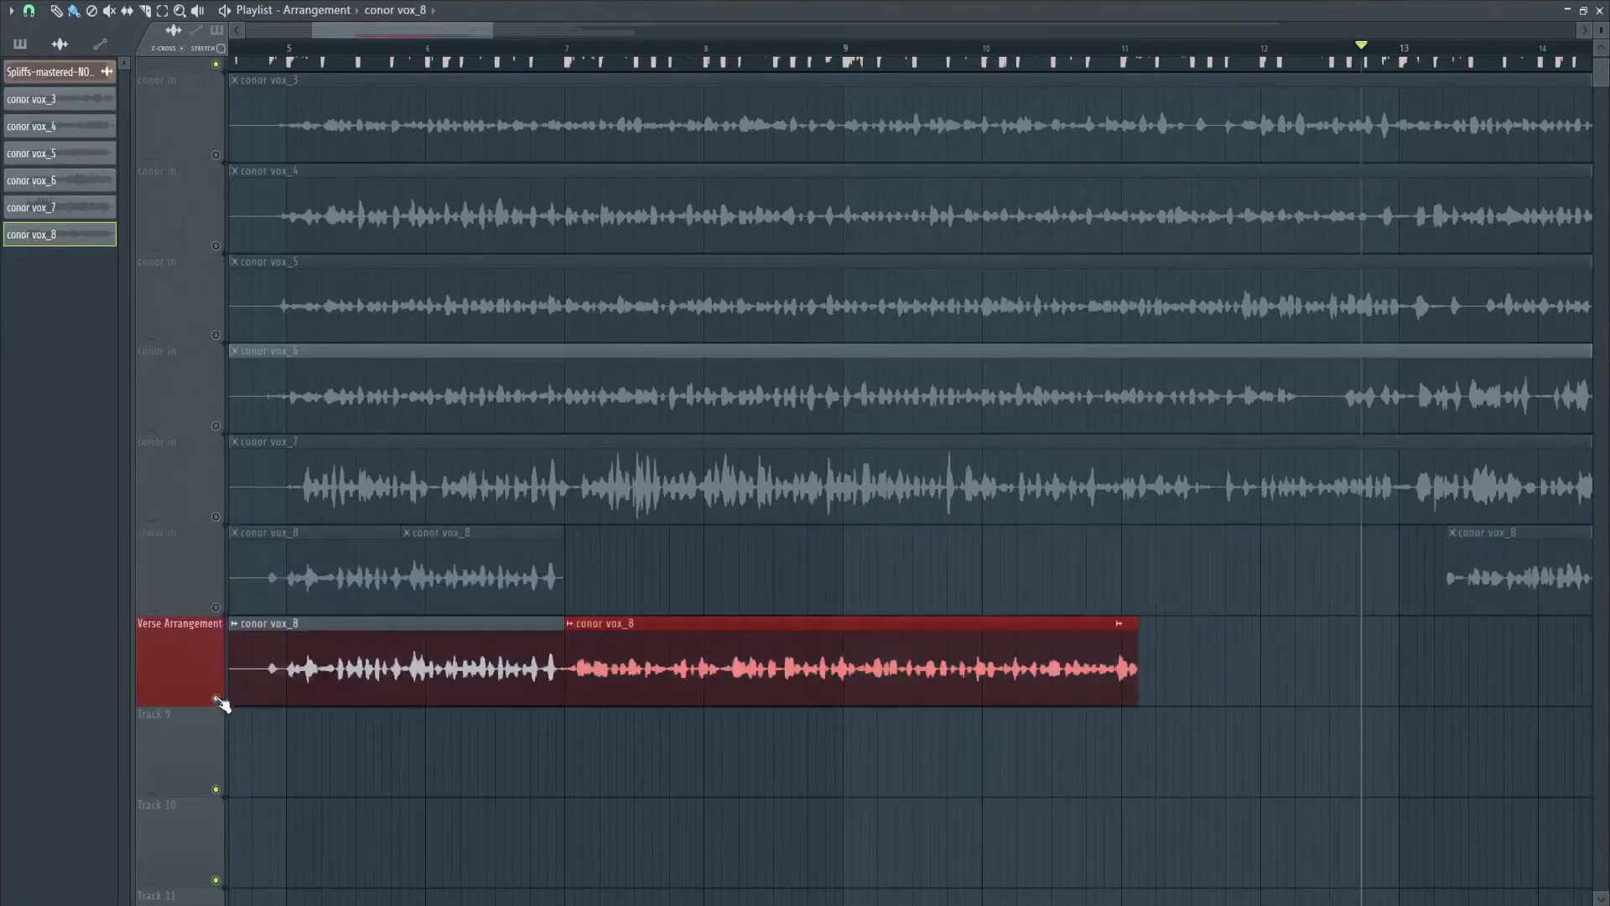
Step: Play the Verse Arrangement from about bar 6 and nudge the clips starting at bar 7 slightly later to fit the beat
{"action": "left_click", "coordinate": [472, 55]}
{"action": "key", "text": "space"}
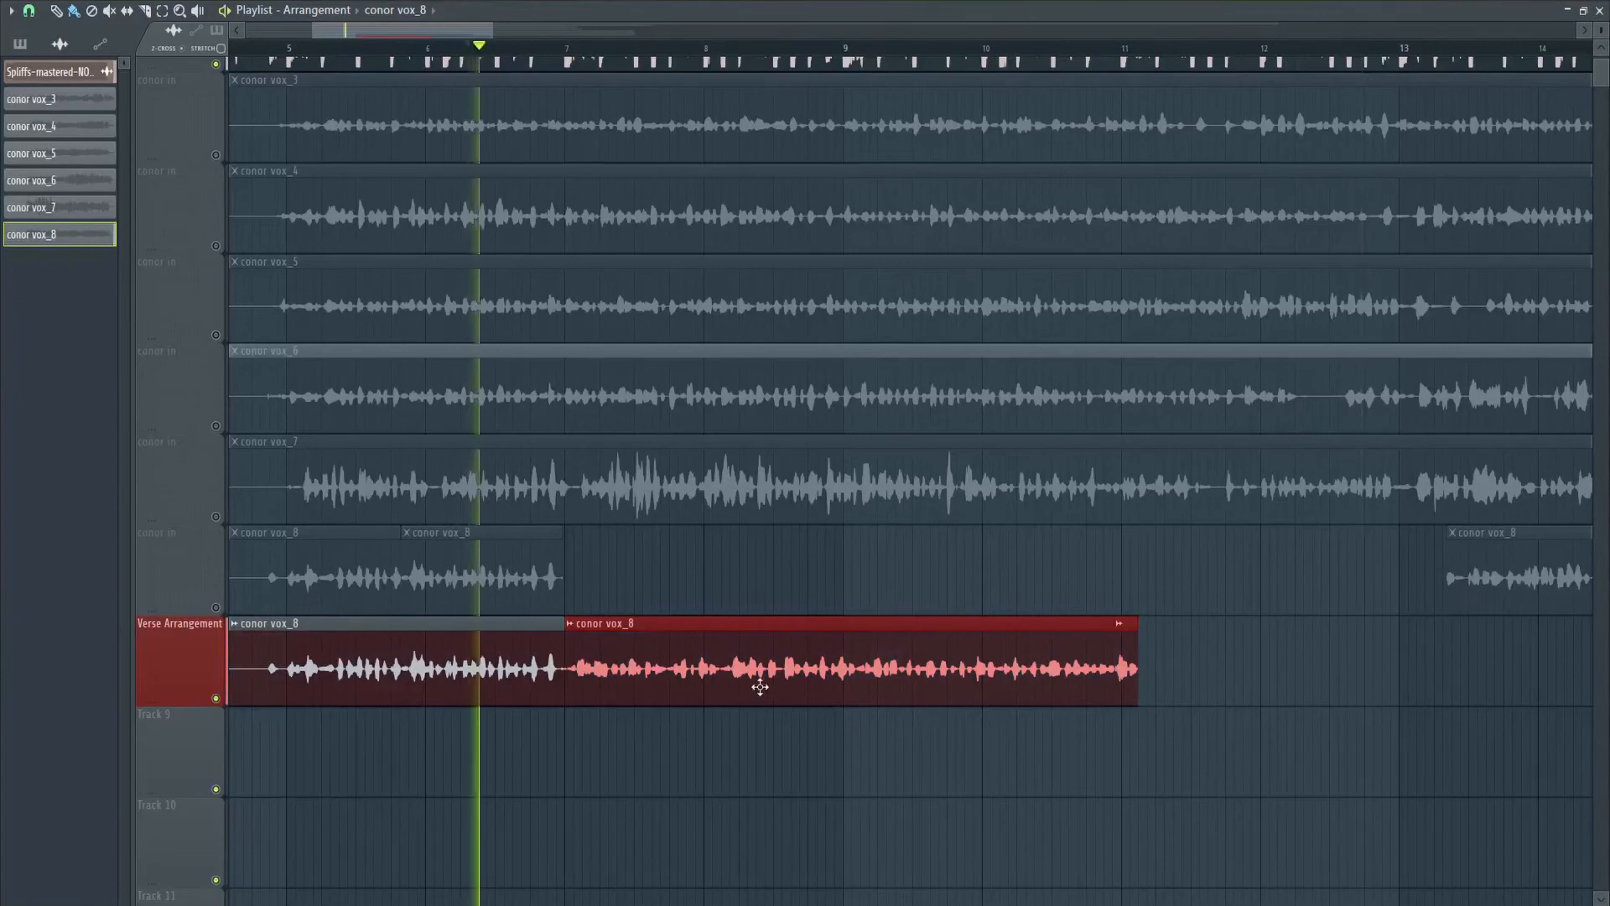
{"action": "scroll", "coordinate": [668, 765], "scroll_direction": "up", "scroll_amount": 3}
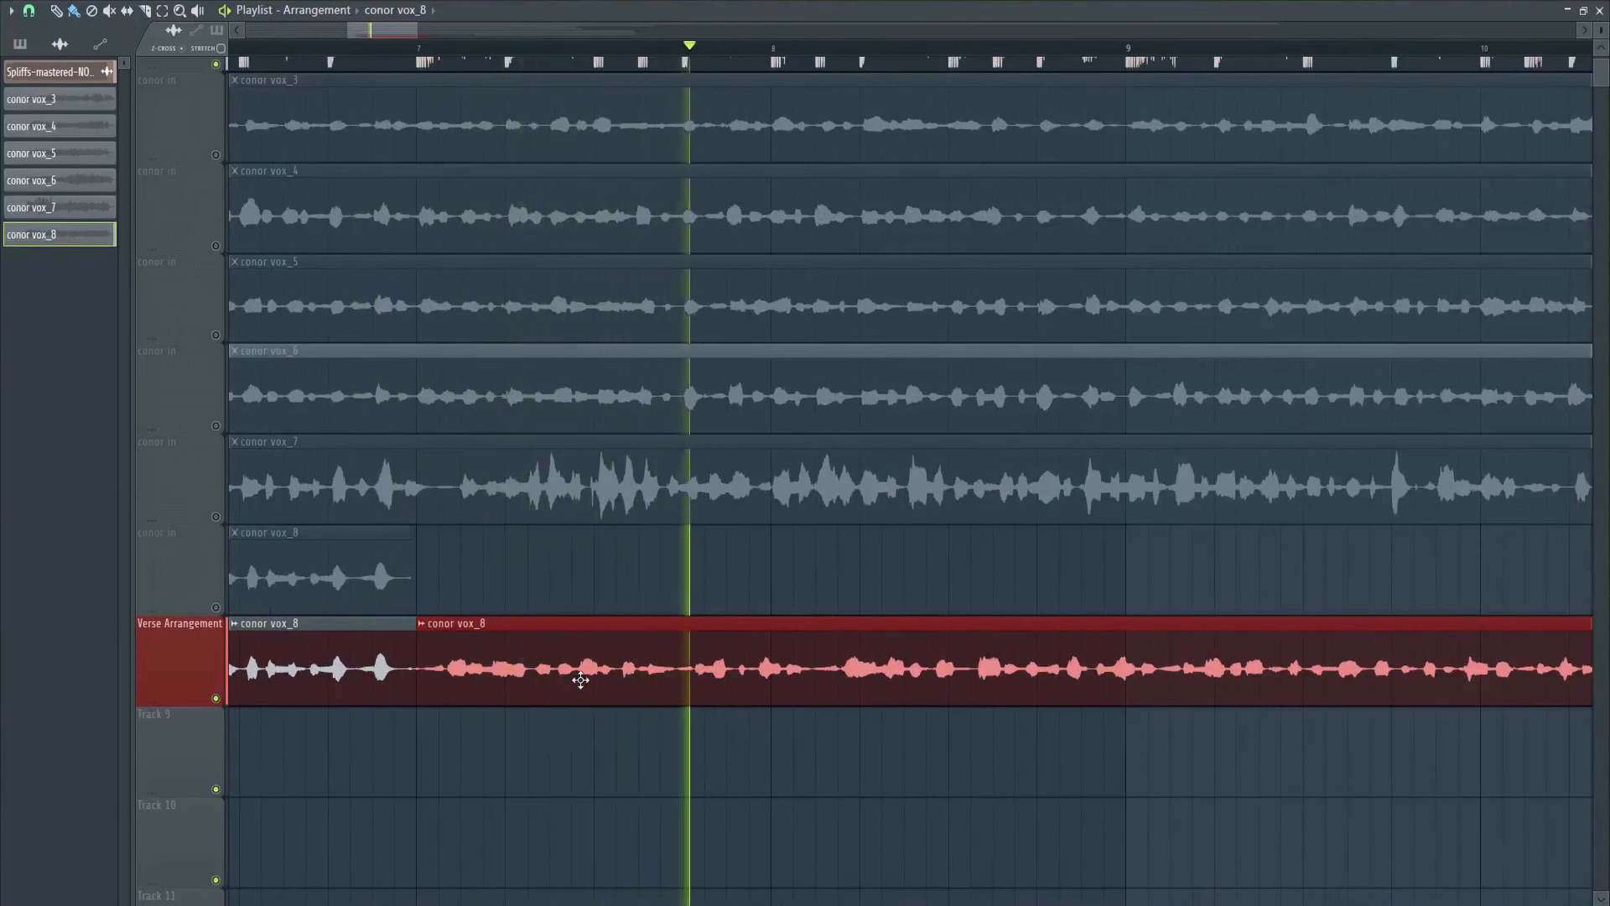
{"action": "left_click_drag", "start_coordinate": [572, 678], "coordinate": [636, 682]}
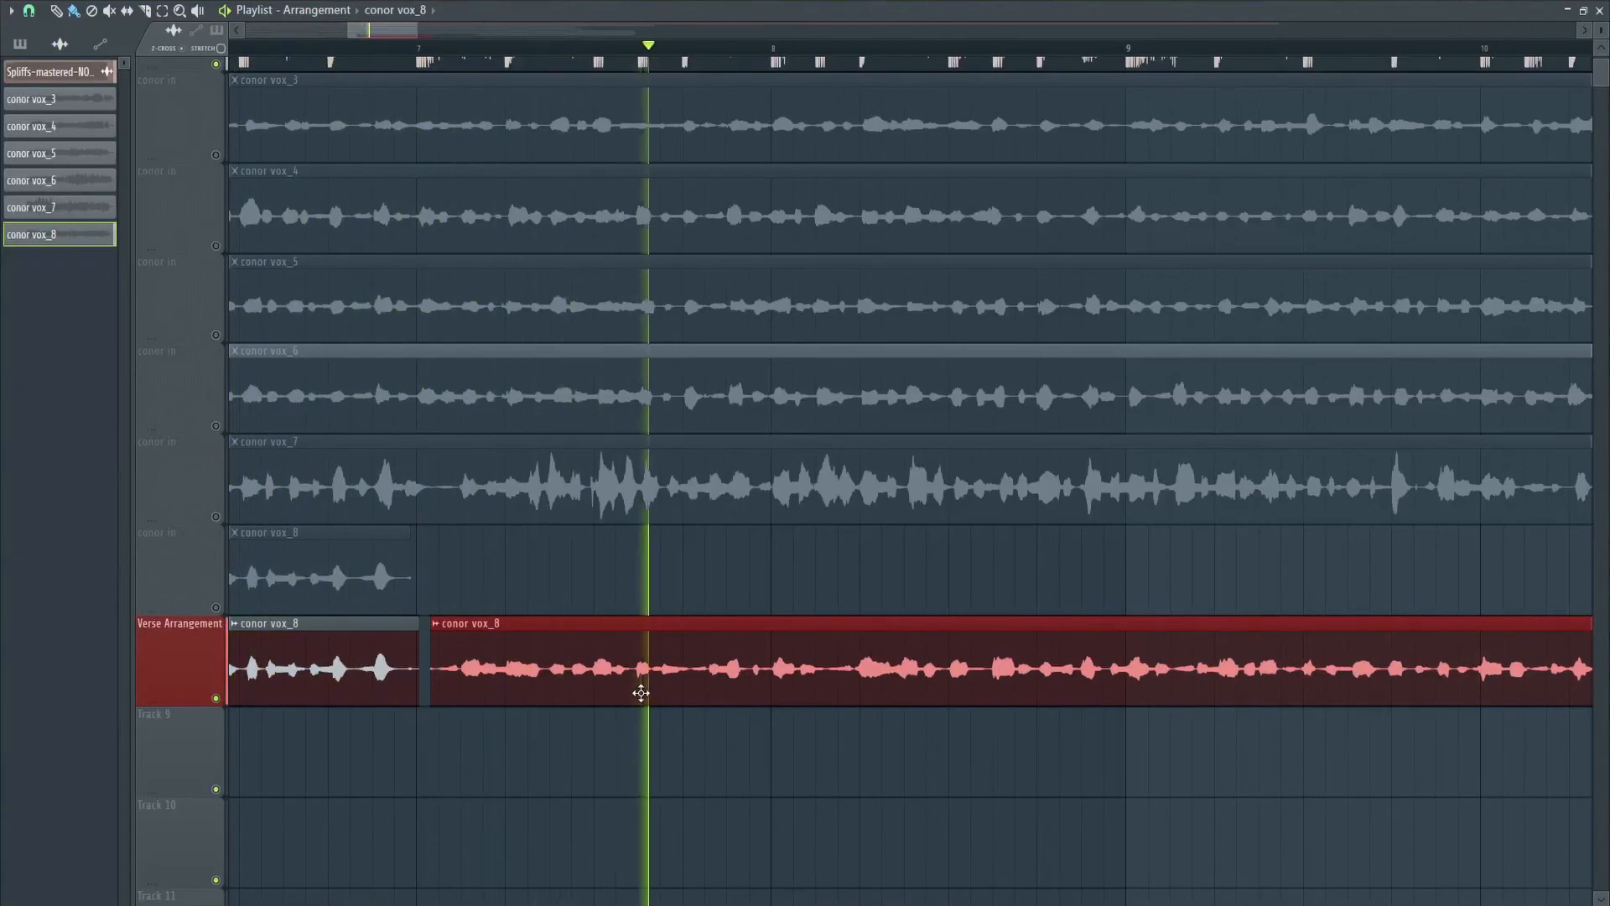
{"action": "scroll", "coordinate": [701, 719], "scroll_direction": "down", "scroll_amount": 5}
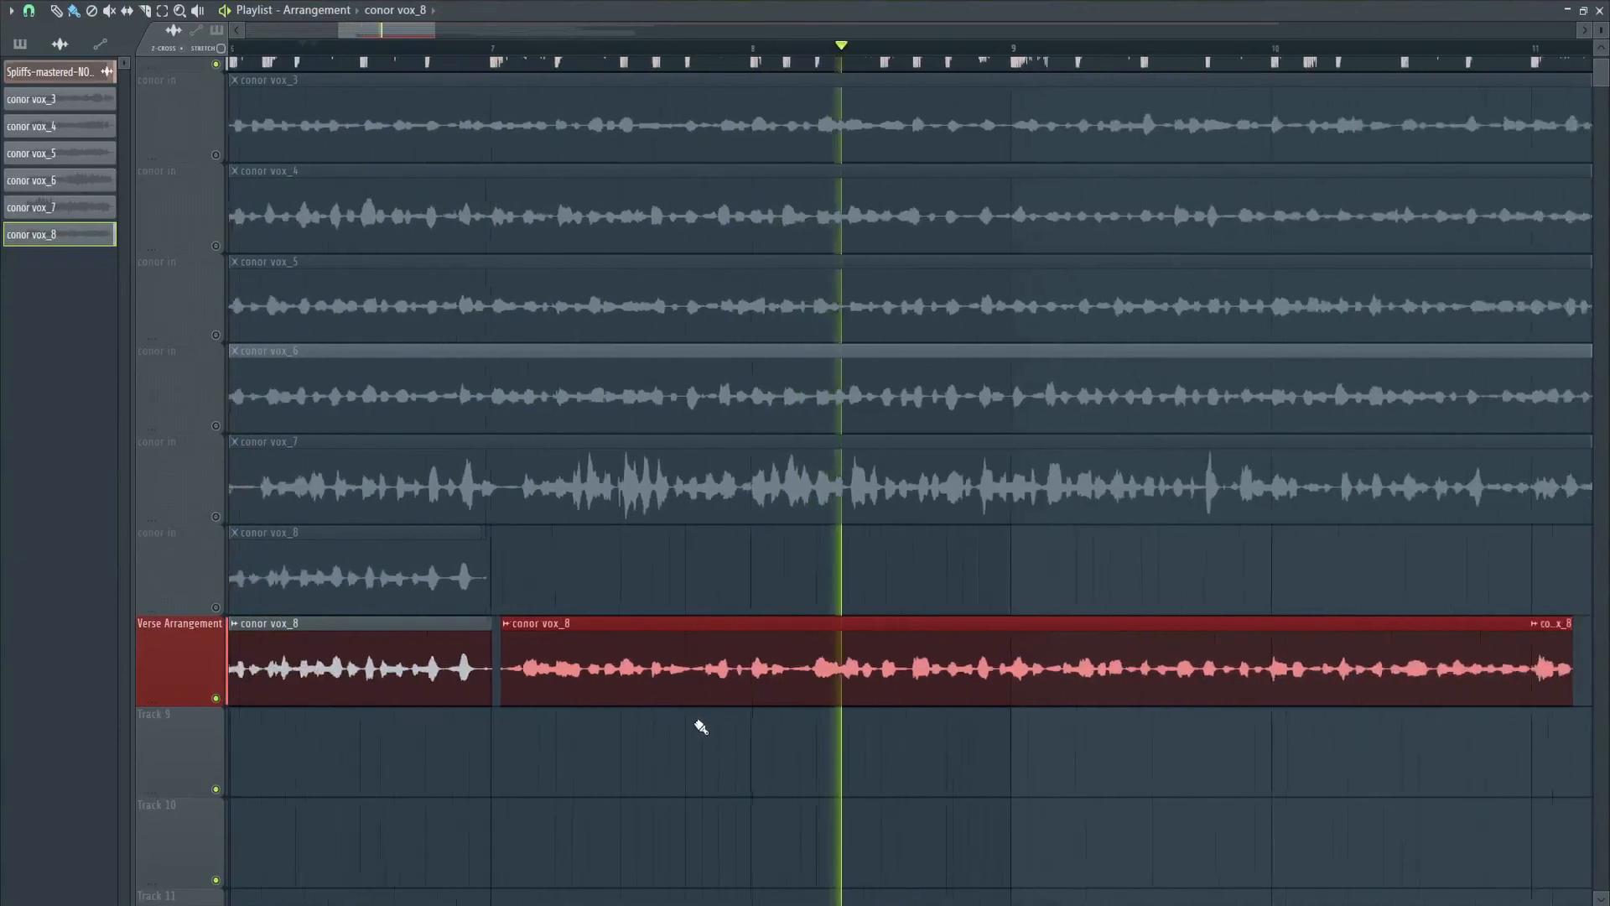
{"action": "scroll", "coordinate": [695, 741], "scroll_direction": "down", "scroll_amount": 2}
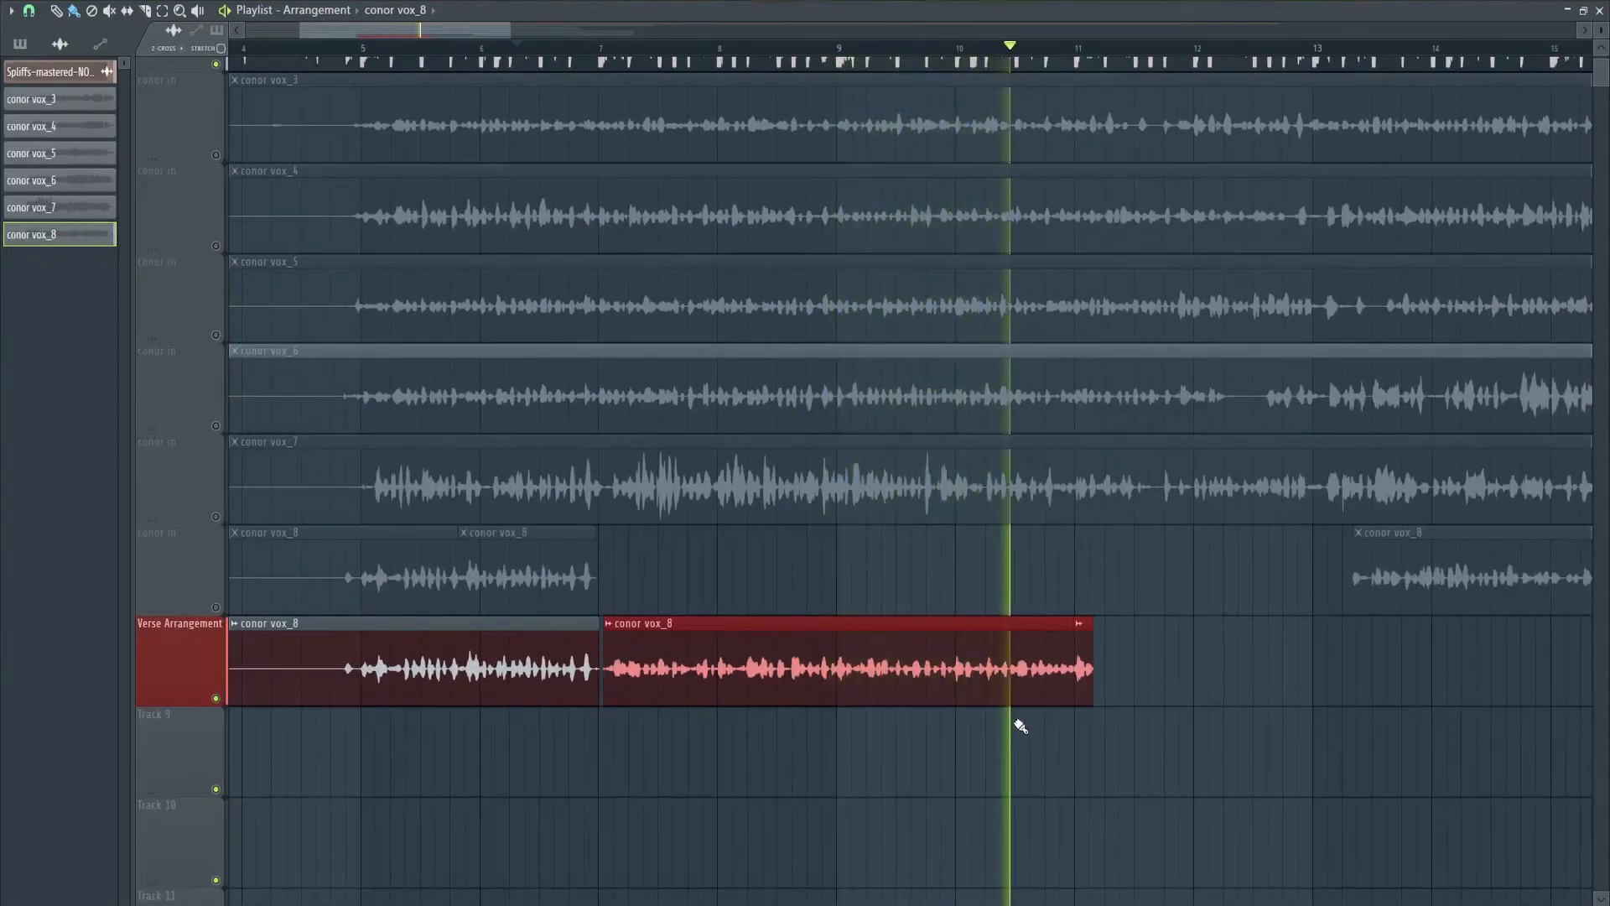
{"action": "key", "text": "space"}
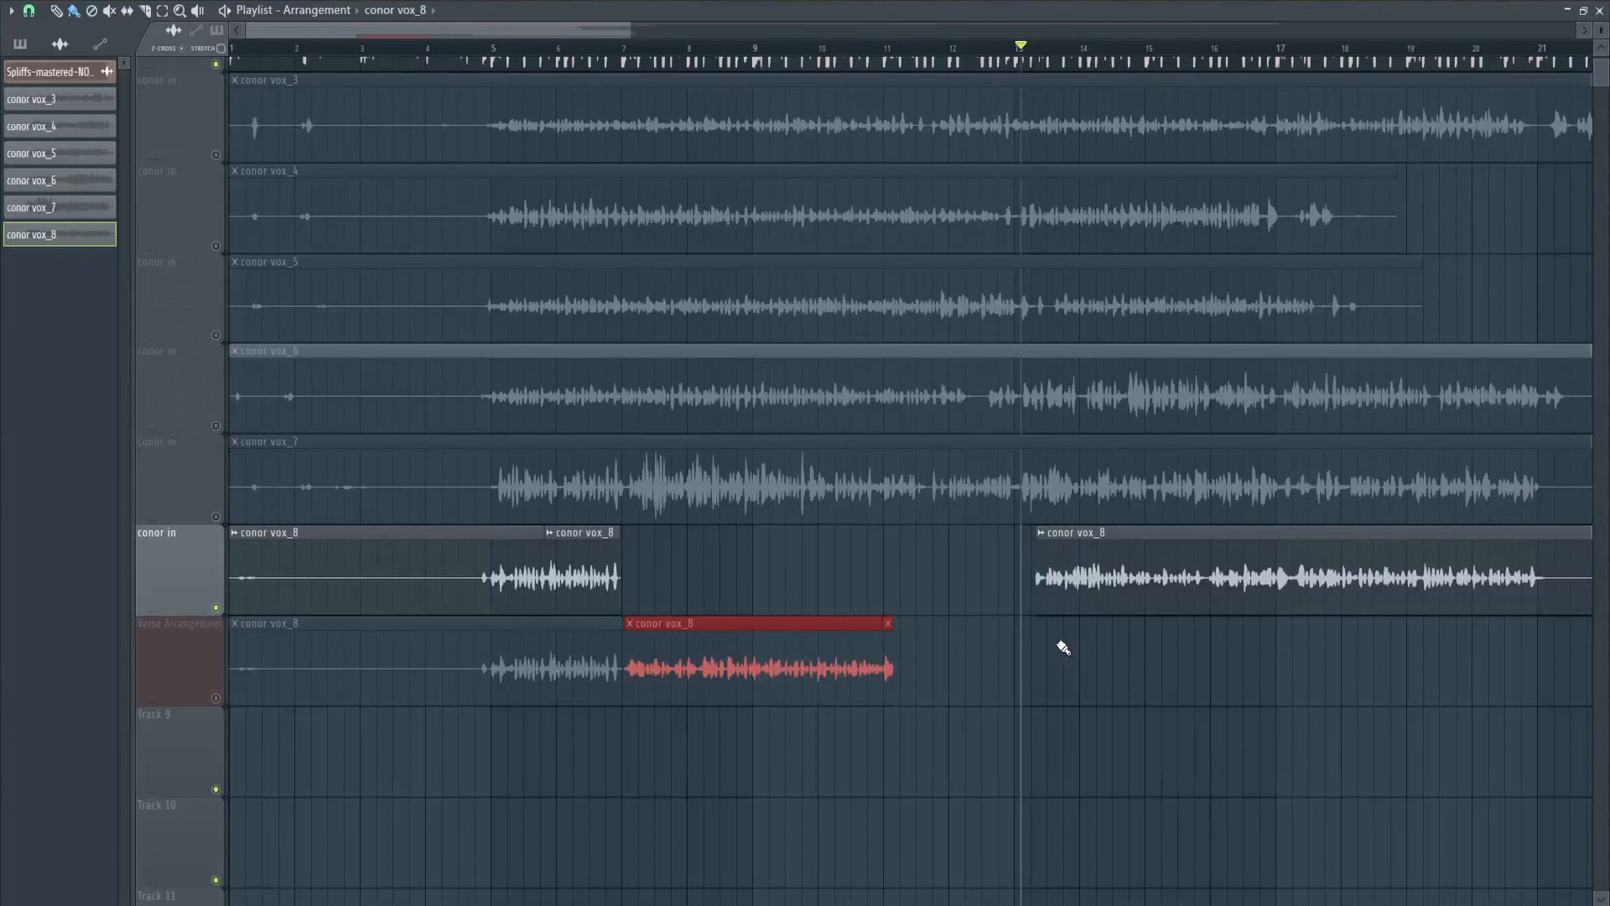
Step: Turn on grid snapping in the playlist, slice the remaining vox_8 clip halfway through bar 13, and delete the piece before the cut
{"action": "key", "text": "space"}
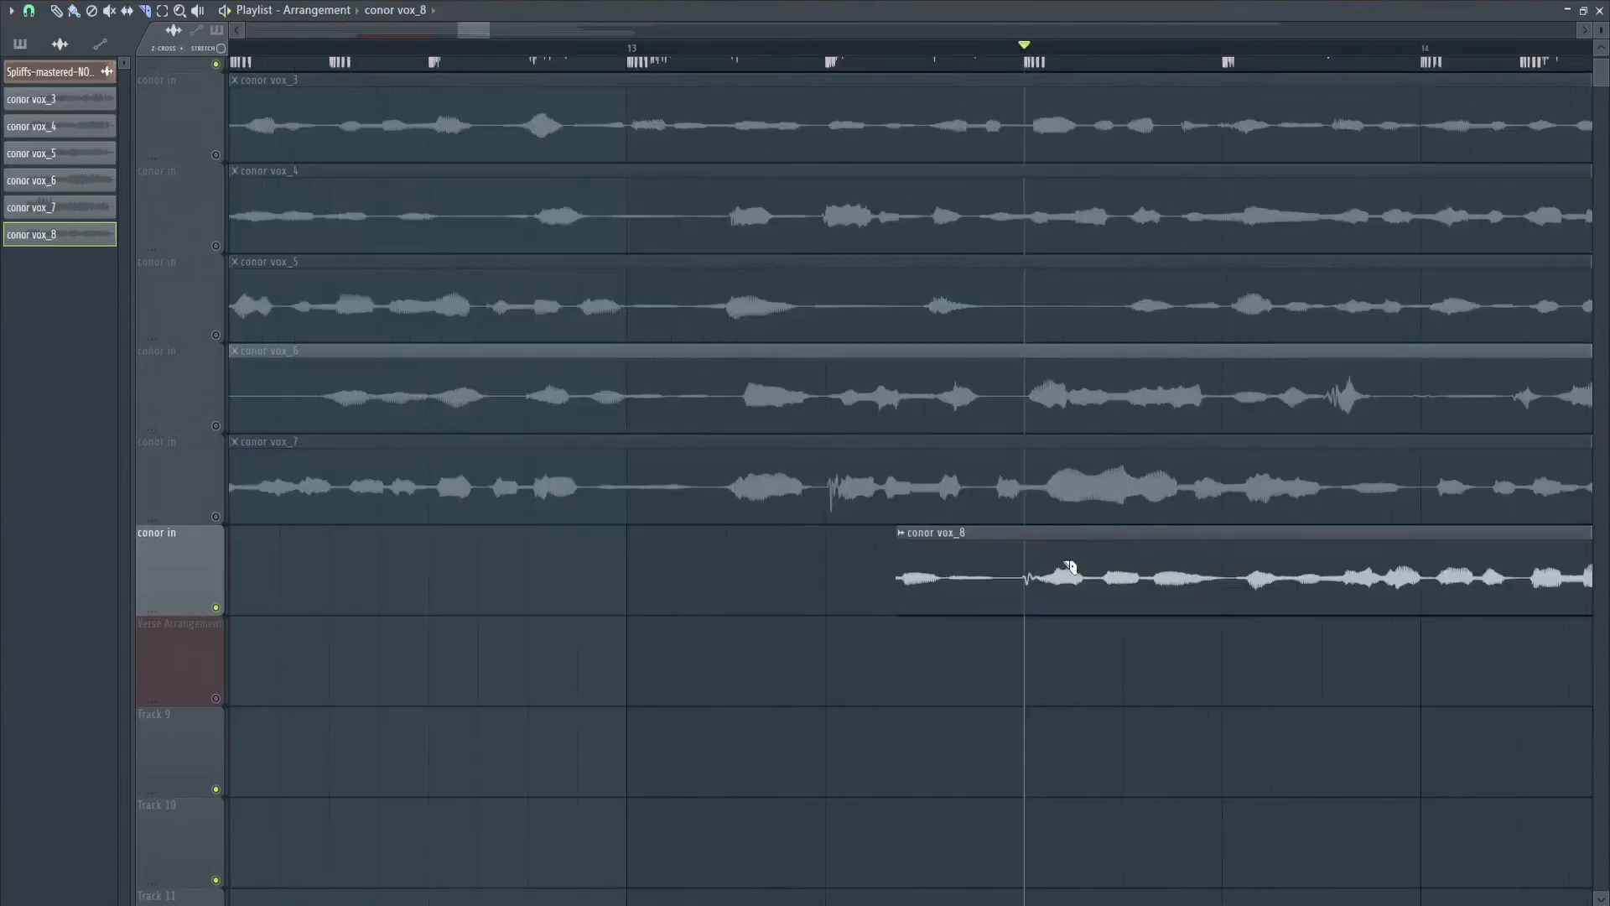
{"action": "scroll", "coordinate": [1025, 573], "scroll_direction": "down", "scroll_amount": 10}
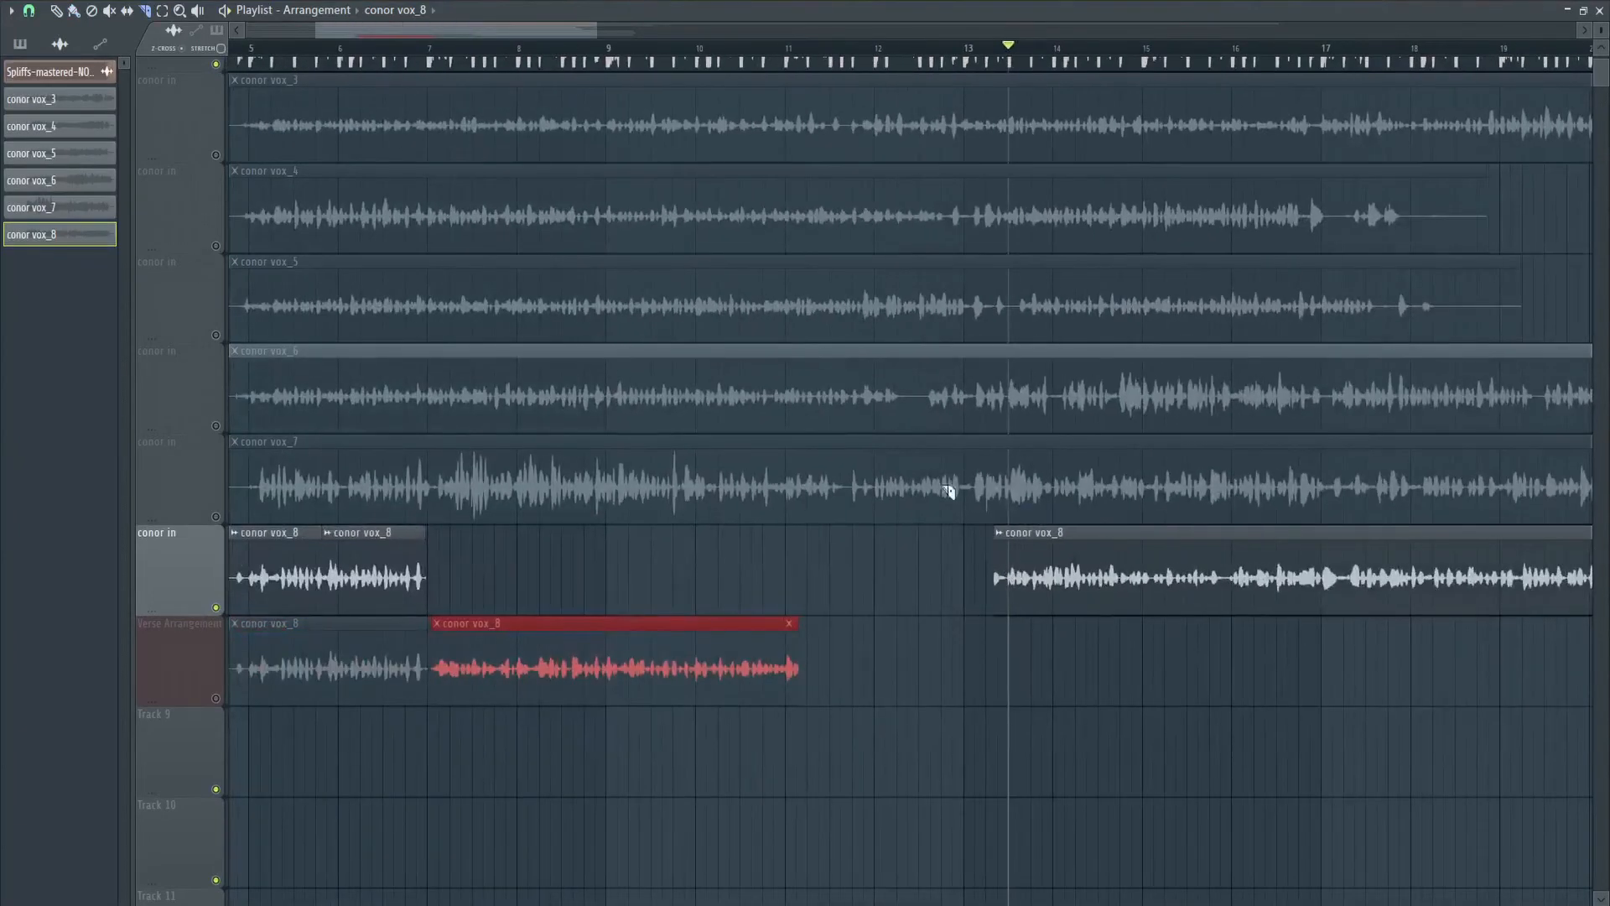
{"action": "left_click", "coordinate": [30, 12]}
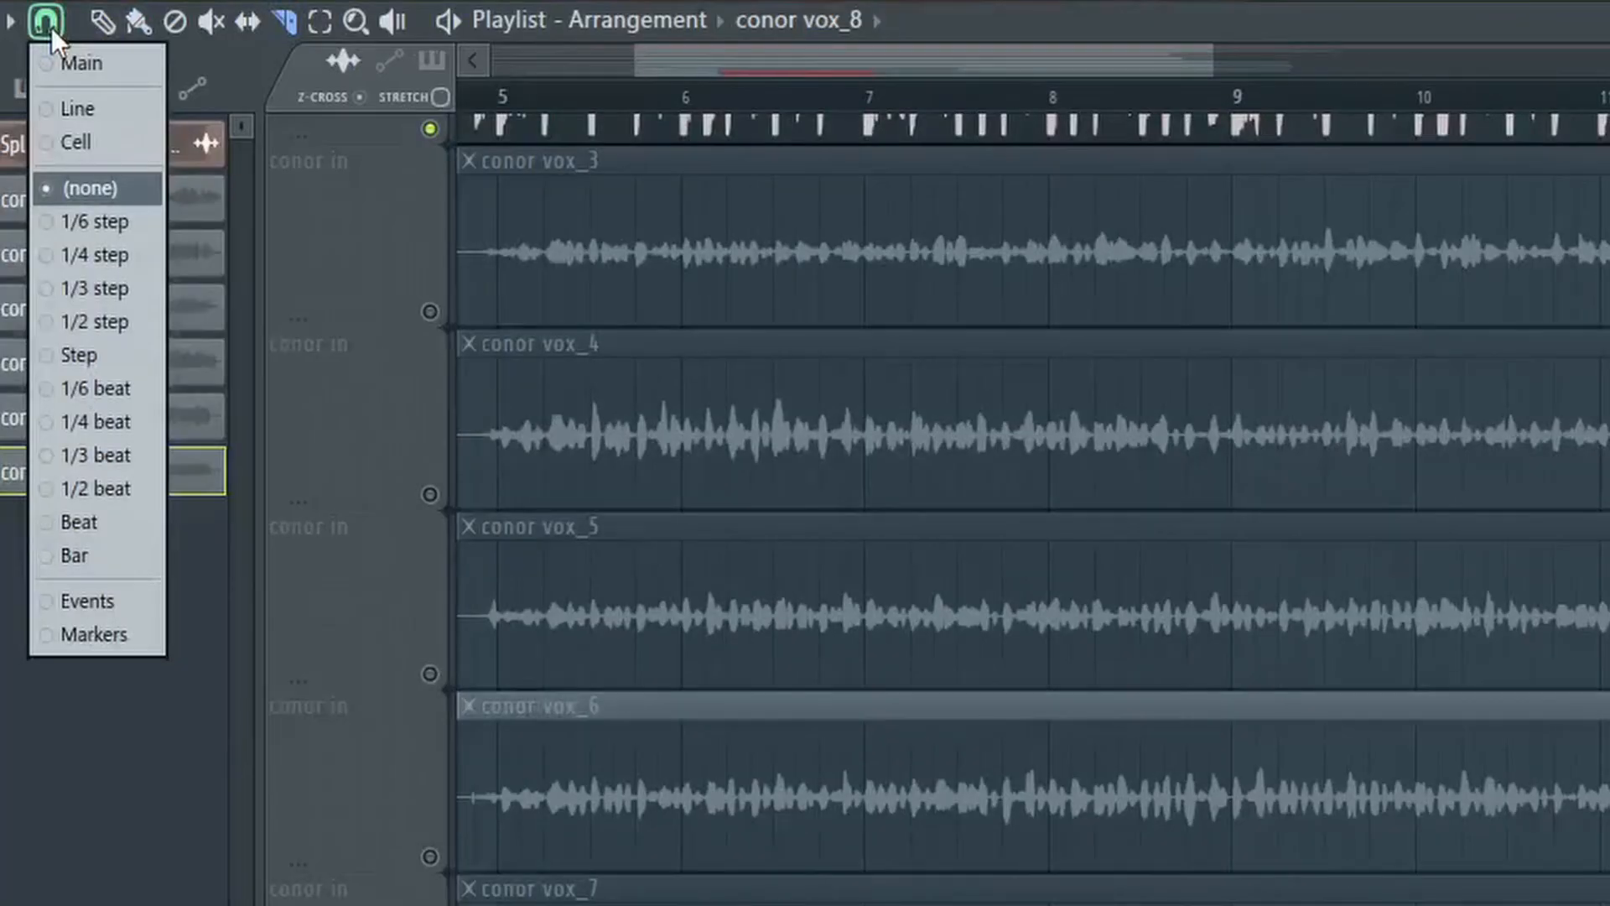
{"action": "left_click", "coordinate": [99, 552]}
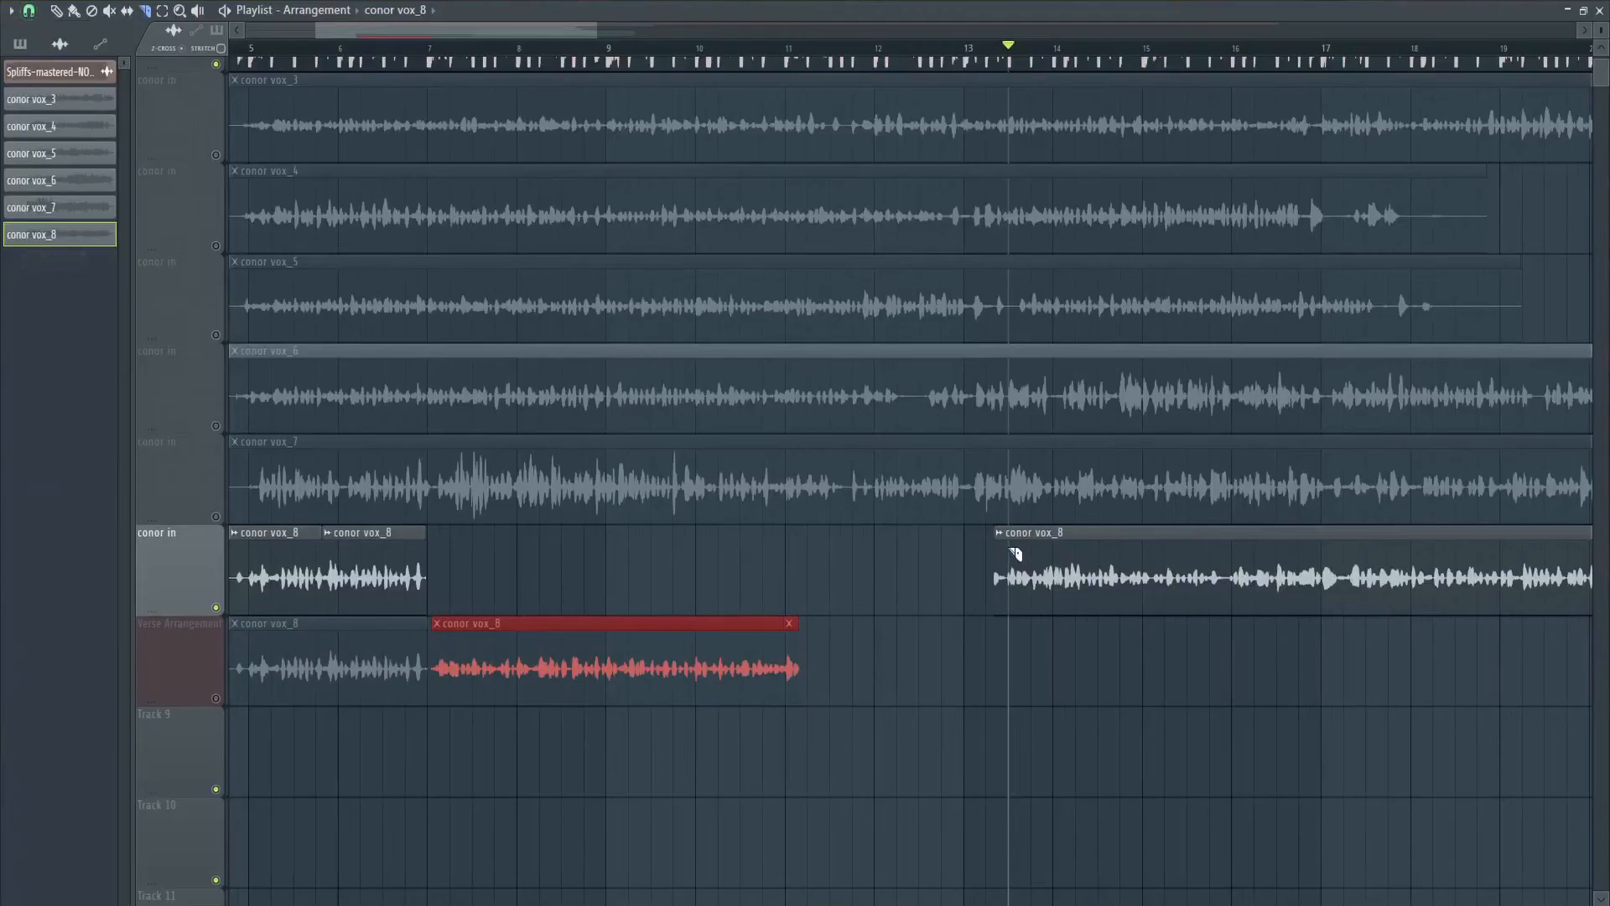
{"action": "left_click", "coordinate": [1019, 538]}
{"action": "key", "text": "b"}
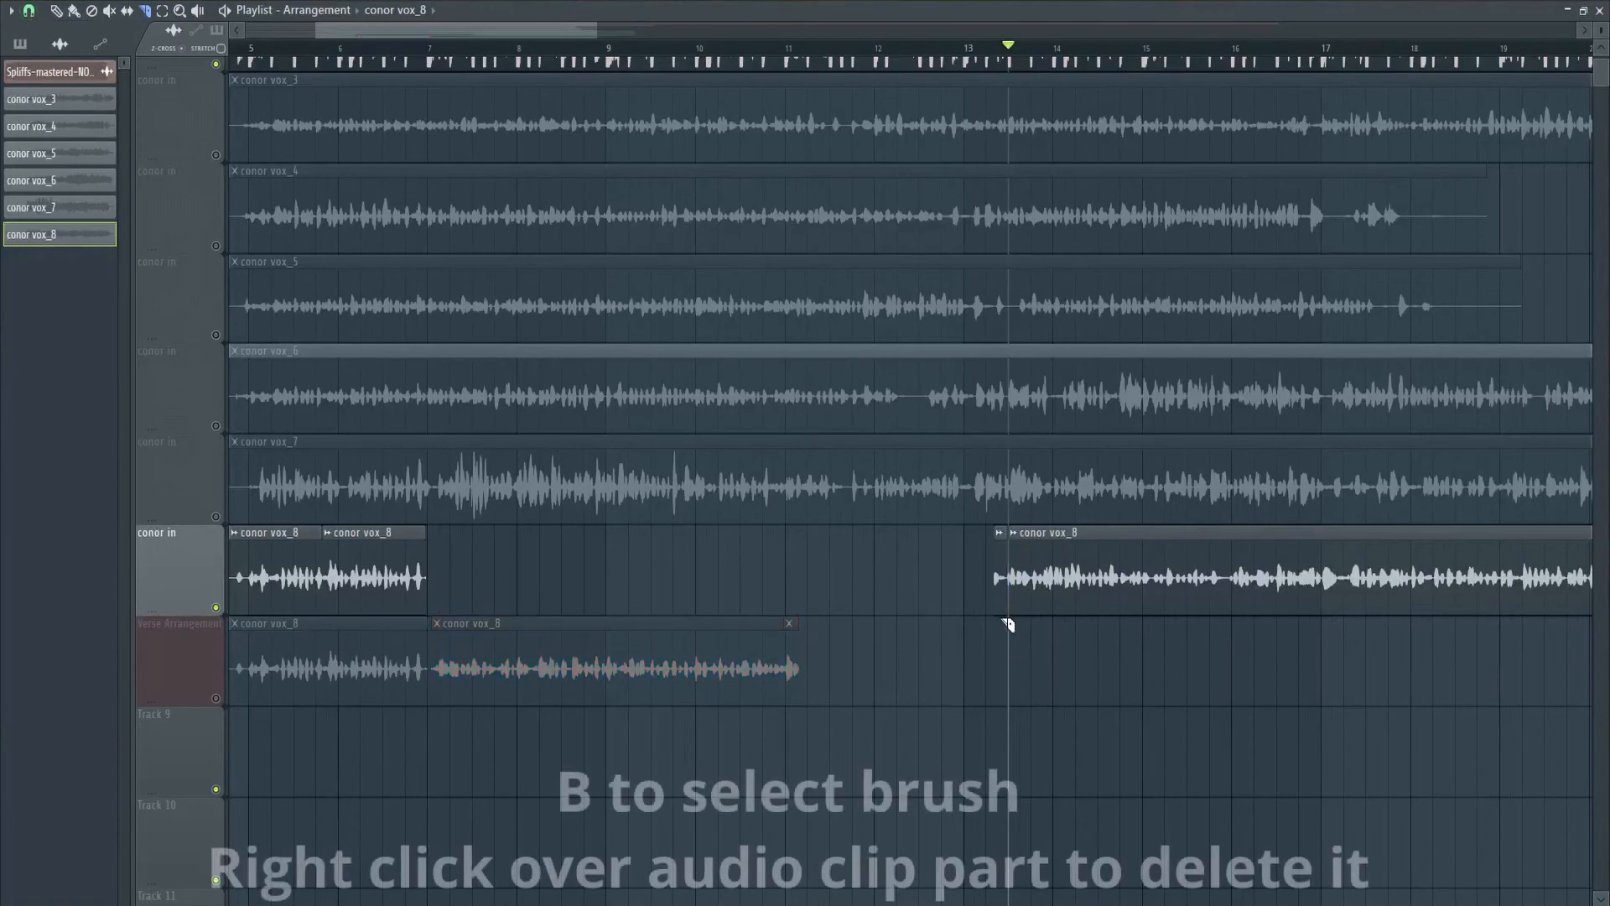
{"action": "right_click", "coordinate": [1002, 587]}
Step: Play the remaining vox_8 clip, slice it at bar 15, and move the first piece onto Verse Arrangement shortly after bar 11
{"action": "key", "text": "space"}
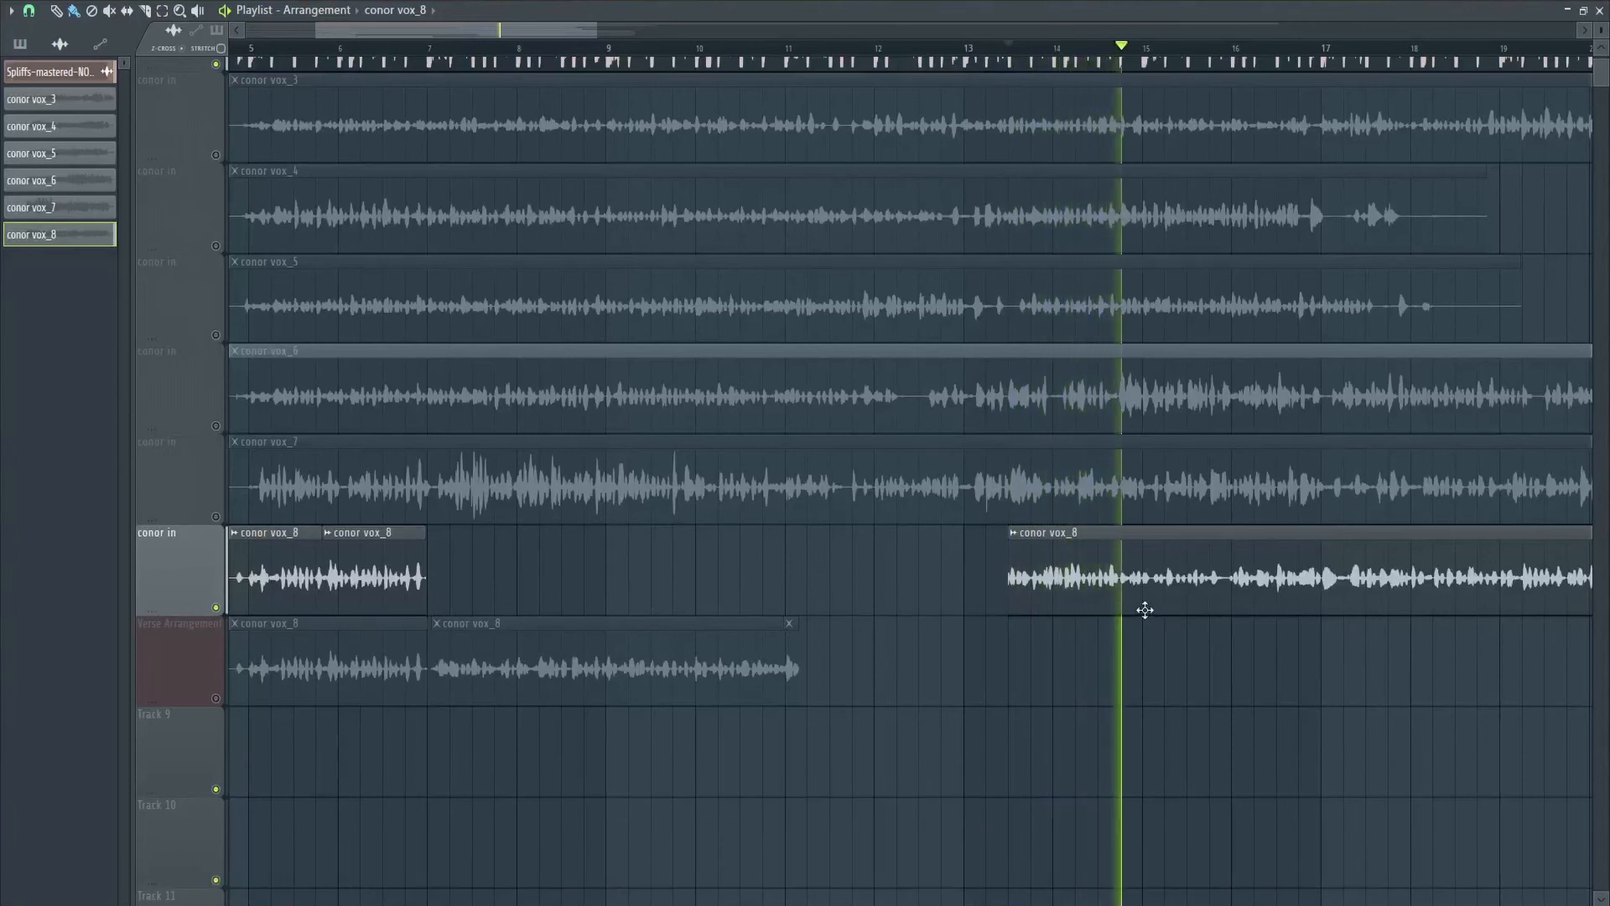
{"action": "key", "text": "space"}
{"action": "scroll", "coordinate": [1154, 611], "scroll_direction": "up", "scroll_amount": 4}
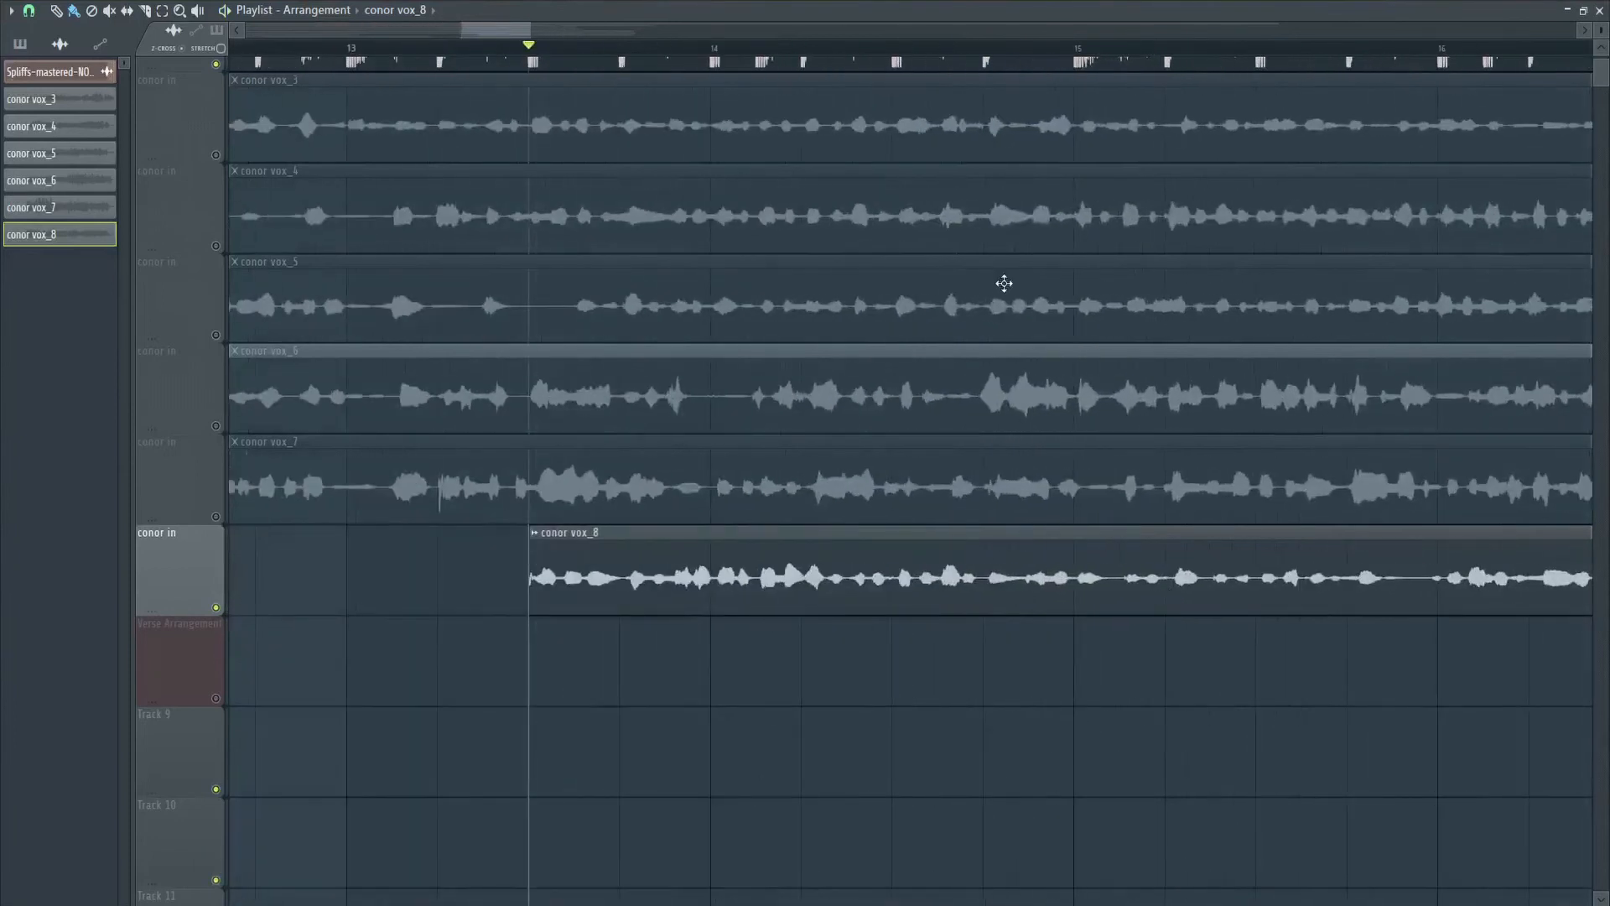
{"action": "left_click", "coordinate": [1073, 55]}
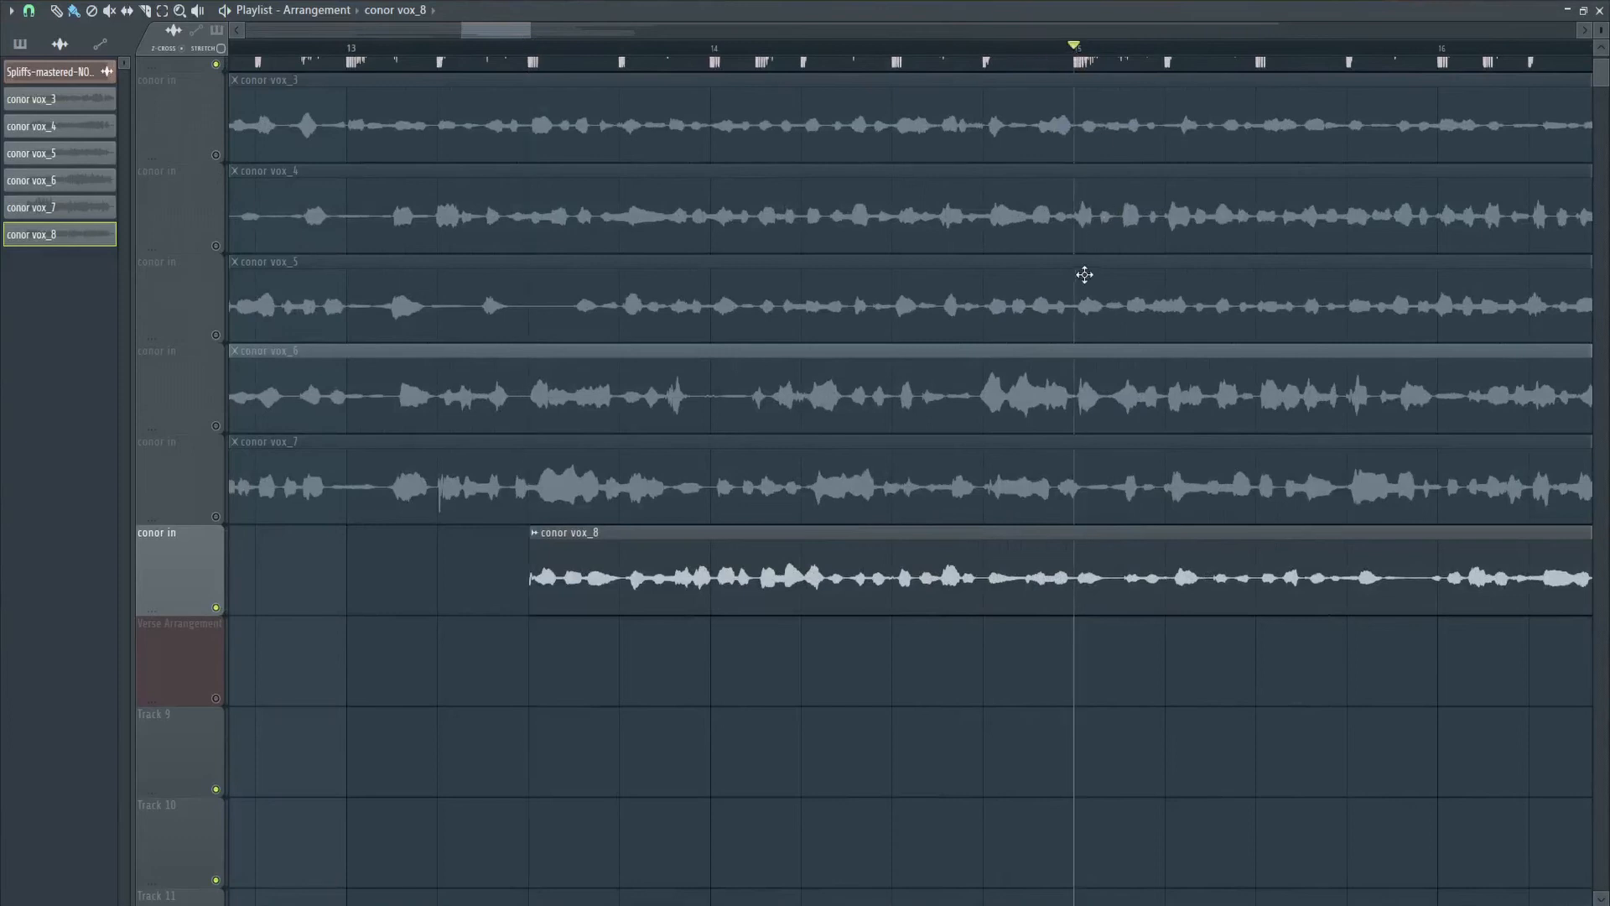
{"action": "key", "text": "c"}
{"action": "left_click_drag", "start_coordinate": [1082, 552], "coordinate": [1092, 669]}
{"action": "key", "text": "b"}
{"action": "mouse_move", "coordinate": [937, 571]}
{"action": "left_mouse_down"}
{"action": "mouse_move", "coordinate": [920, 664]}
{"action": "mouse_move", "coordinate": [650, 676]}
{"action": "left_mouse_up"}
Step: Examine the gap between the newly placed vox_8 clip and the clips before it around bar 11 on Verse Arrangement
{"action": "scroll", "coordinate": [886, 618], "scroll_direction": "down", "scroll_amount": 1}
{"action": "scroll", "coordinate": [882, 618], "scroll_direction": "down", "scroll_amount": 4}
{"action": "scroll", "coordinate": [613, 706], "scroll_direction": "down", "scroll_amount": 2}
{"action": "scroll", "coordinate": [596, 596], "scroll_direction": "down", "scroll_amount": 1}
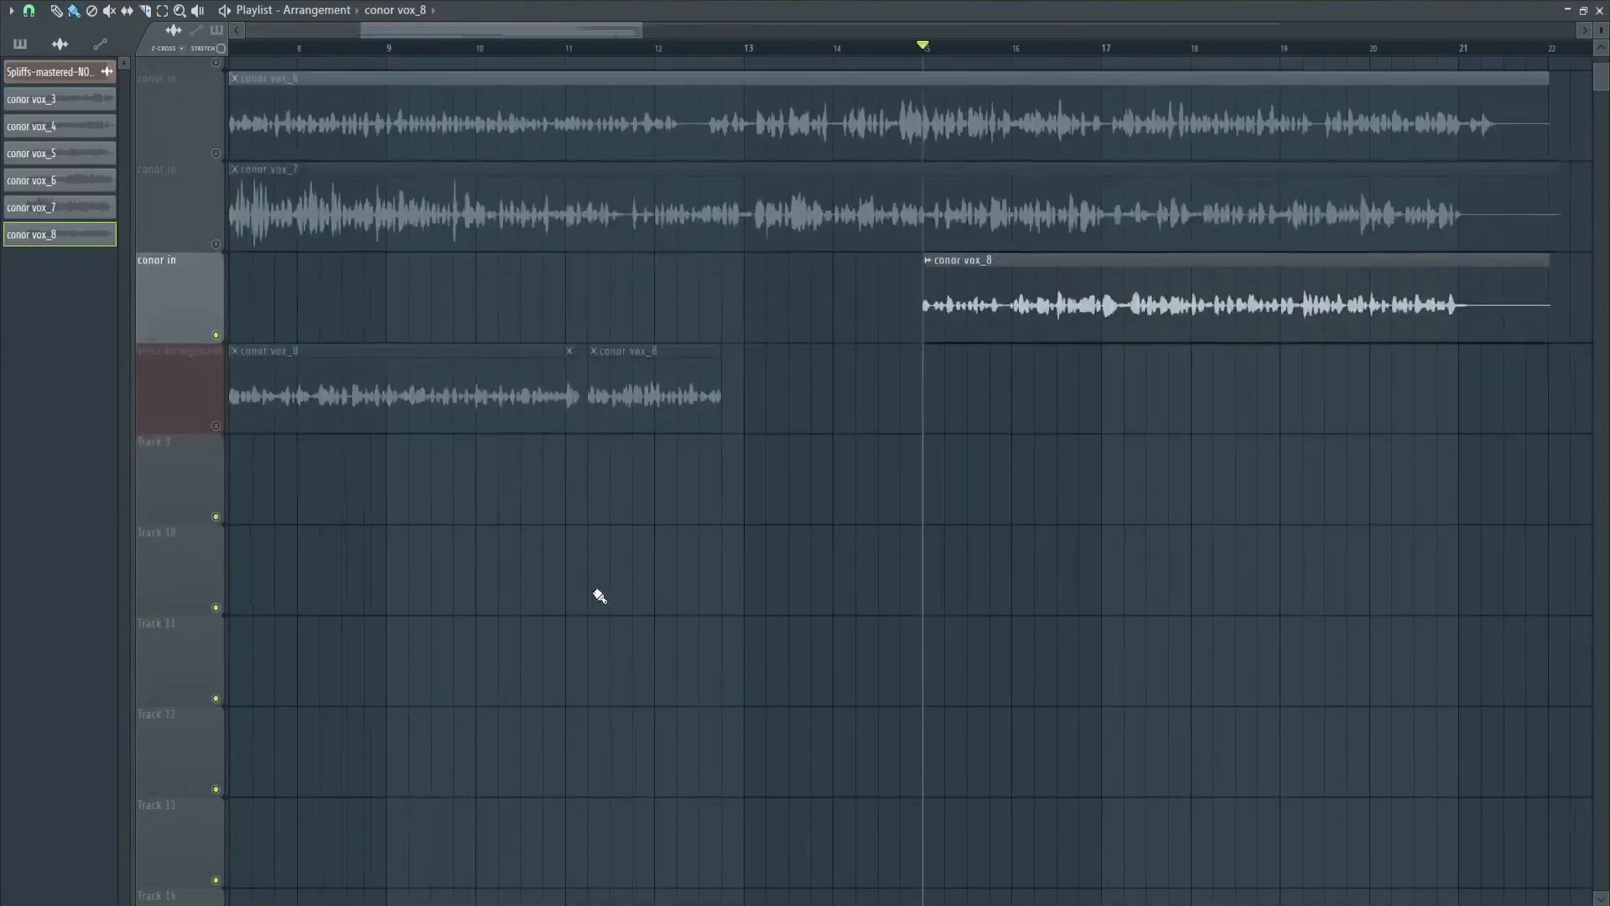
{"action": "scroll", "coordinate": [600, 557], "scroll_direction": "up", "scroll_amount": 5}
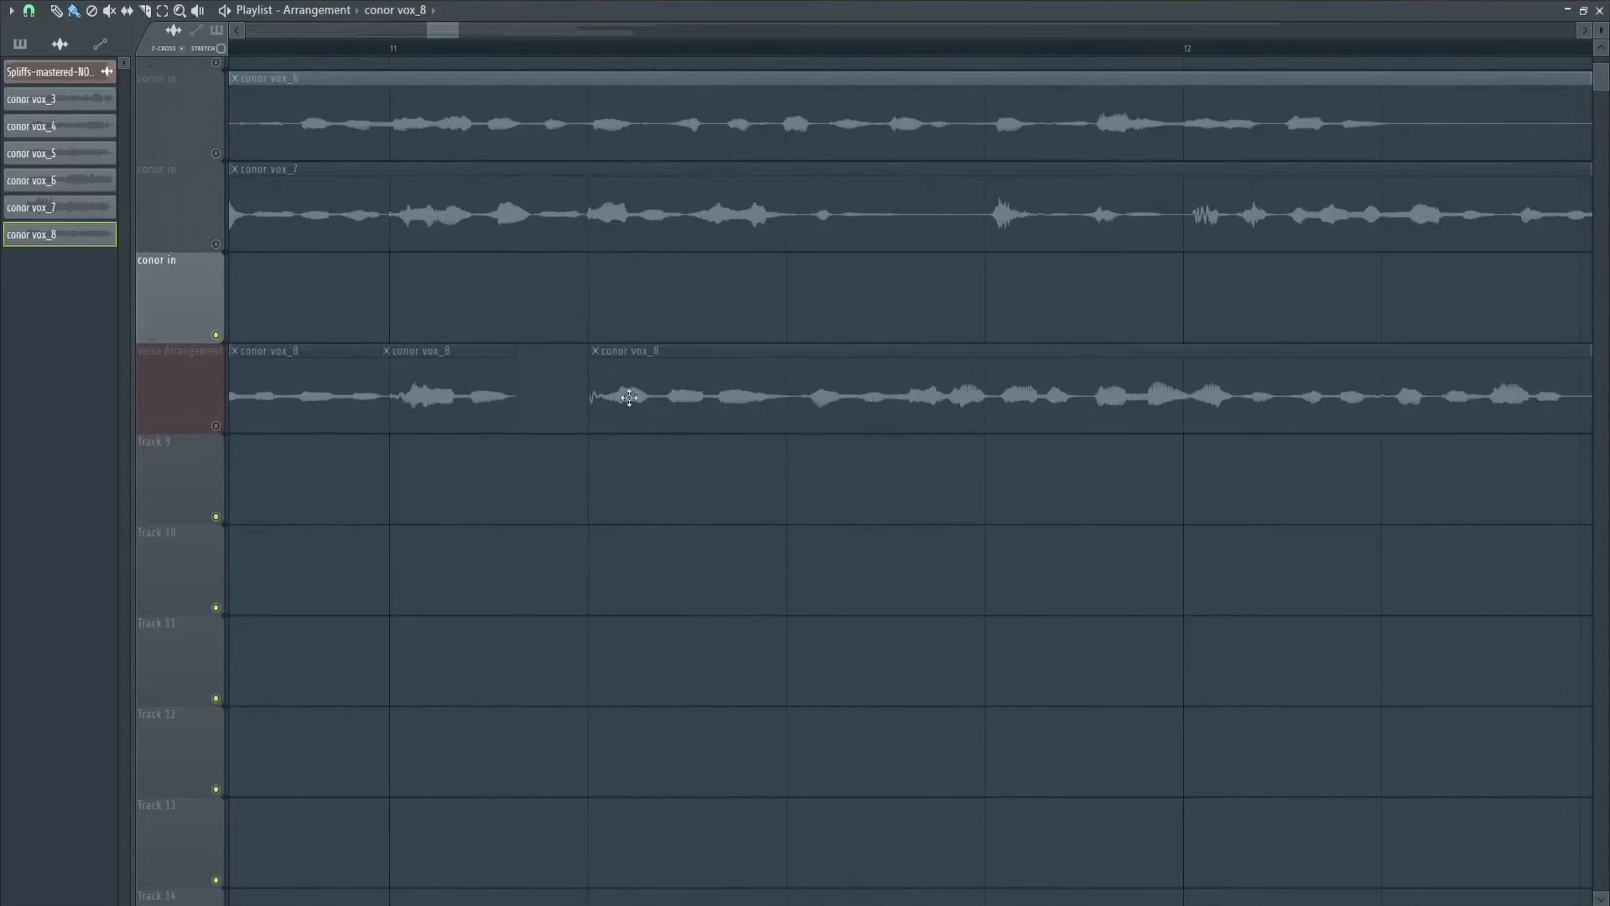
{"action": "scroll", "coordinate": [965, 420], "scroll_direction": "down", "scroll_amount": 1}
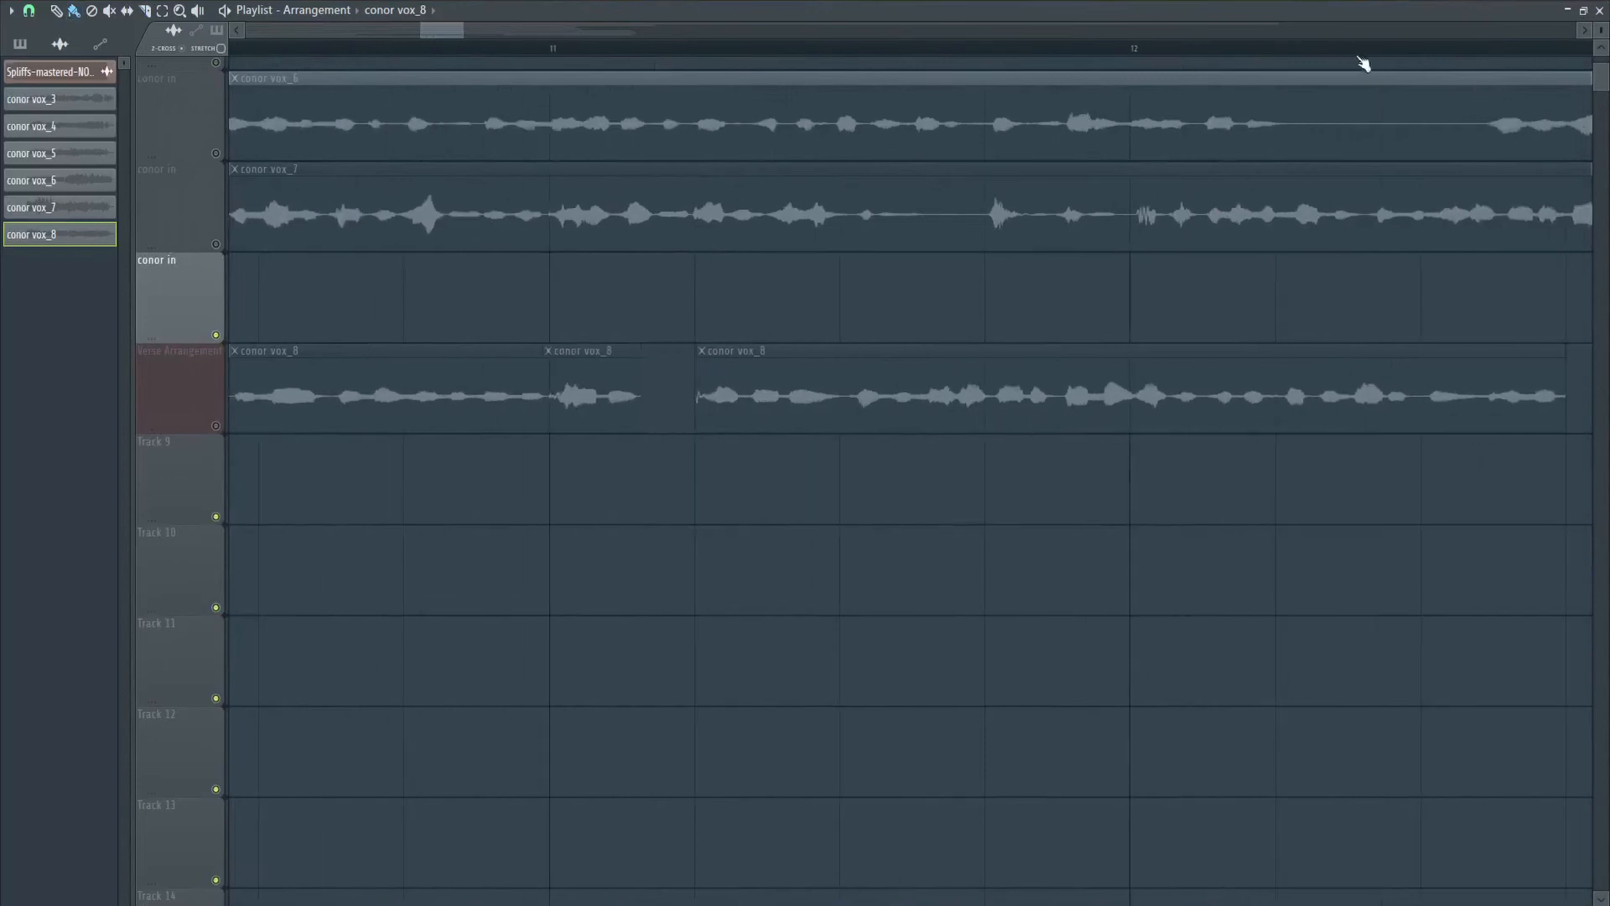
{"action": "left_click_drag", "start_coordinate": [457, 31], "coordinate": [475, 34]}
{"action": "scroll", "coordinate": [728, 273], "scroll_direction": "down", "scroll_amount": 4}
{"action": "scroll", "coordinate": [711, 321], "scroll_direction": "down", "scroll_amount": 3}
{"action": "scroll", "coordinate": [693, 302], "scroll_direction": "up", "scroll_amount": 4}
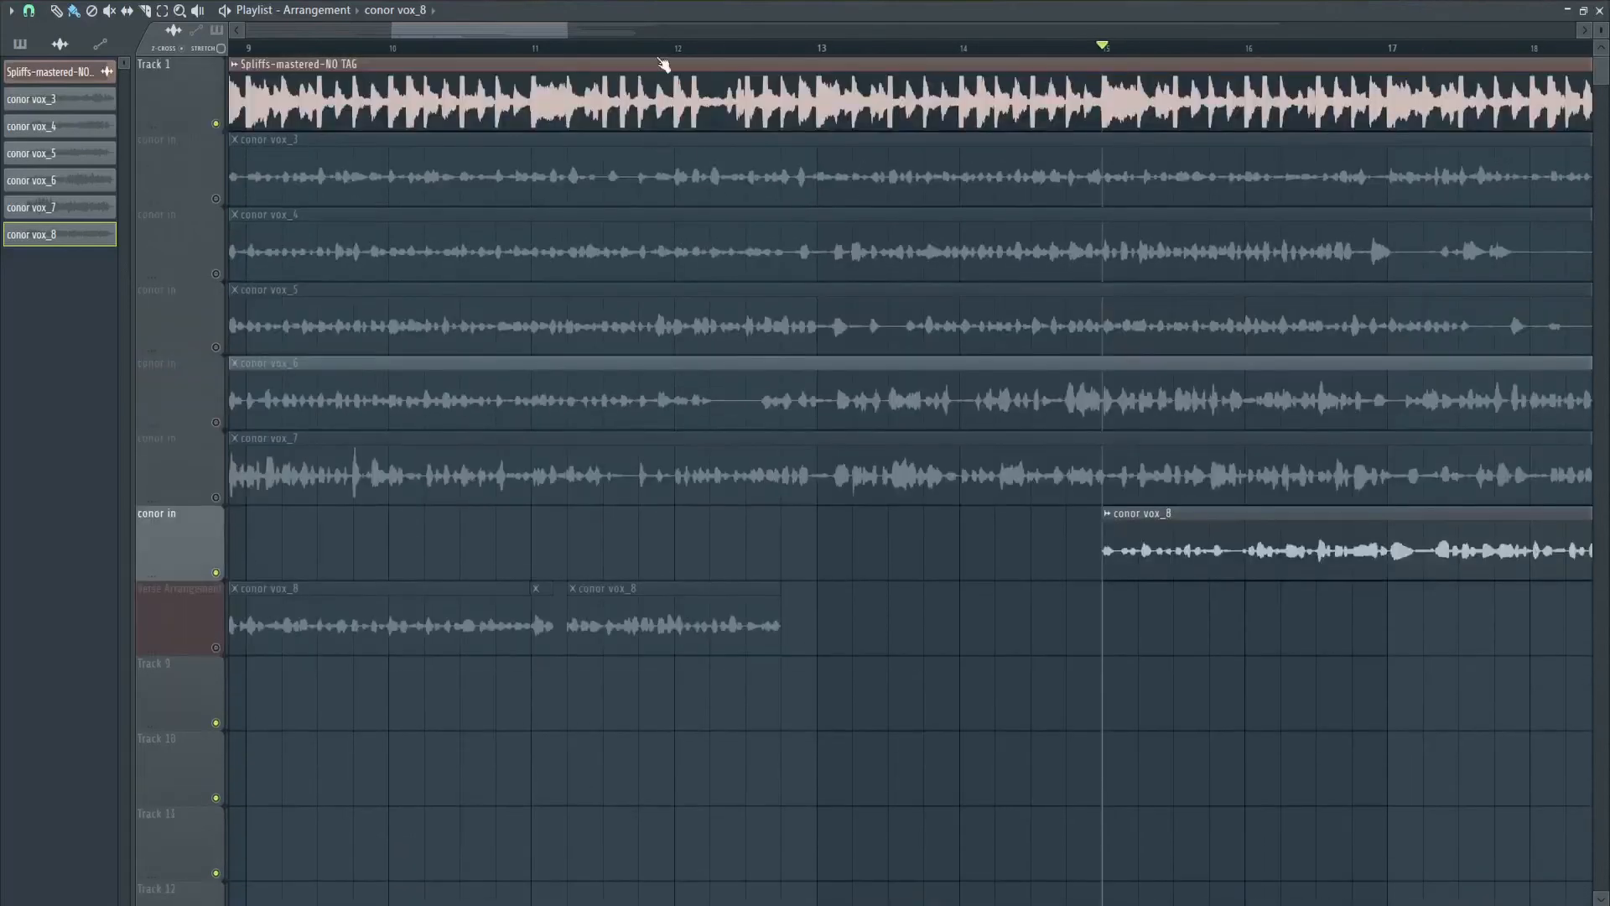
Step: Unmute Verse Arrangement in place of the vox_8 take's track and play it from about a quarter into bar 12
{"action": "left_click", "coordinate": [216, 647]}
{"action": "left_click", "coordinate": [215, 573]}
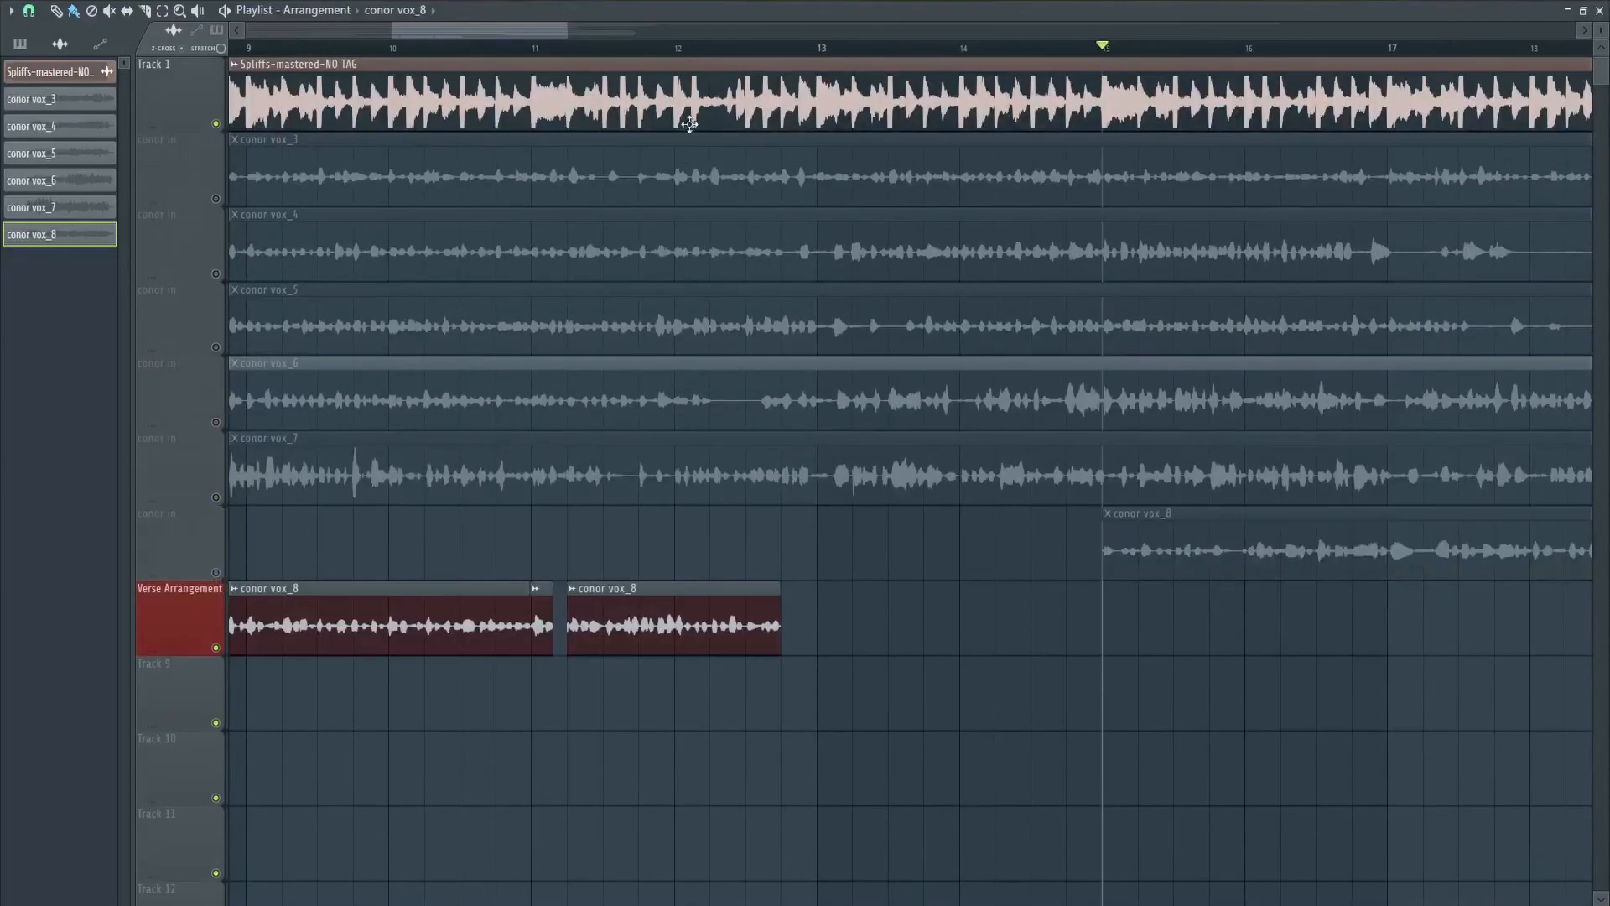
{"action": "left_click", "coordinate": [710, 48]}
{"action": "key", "text": "space"}
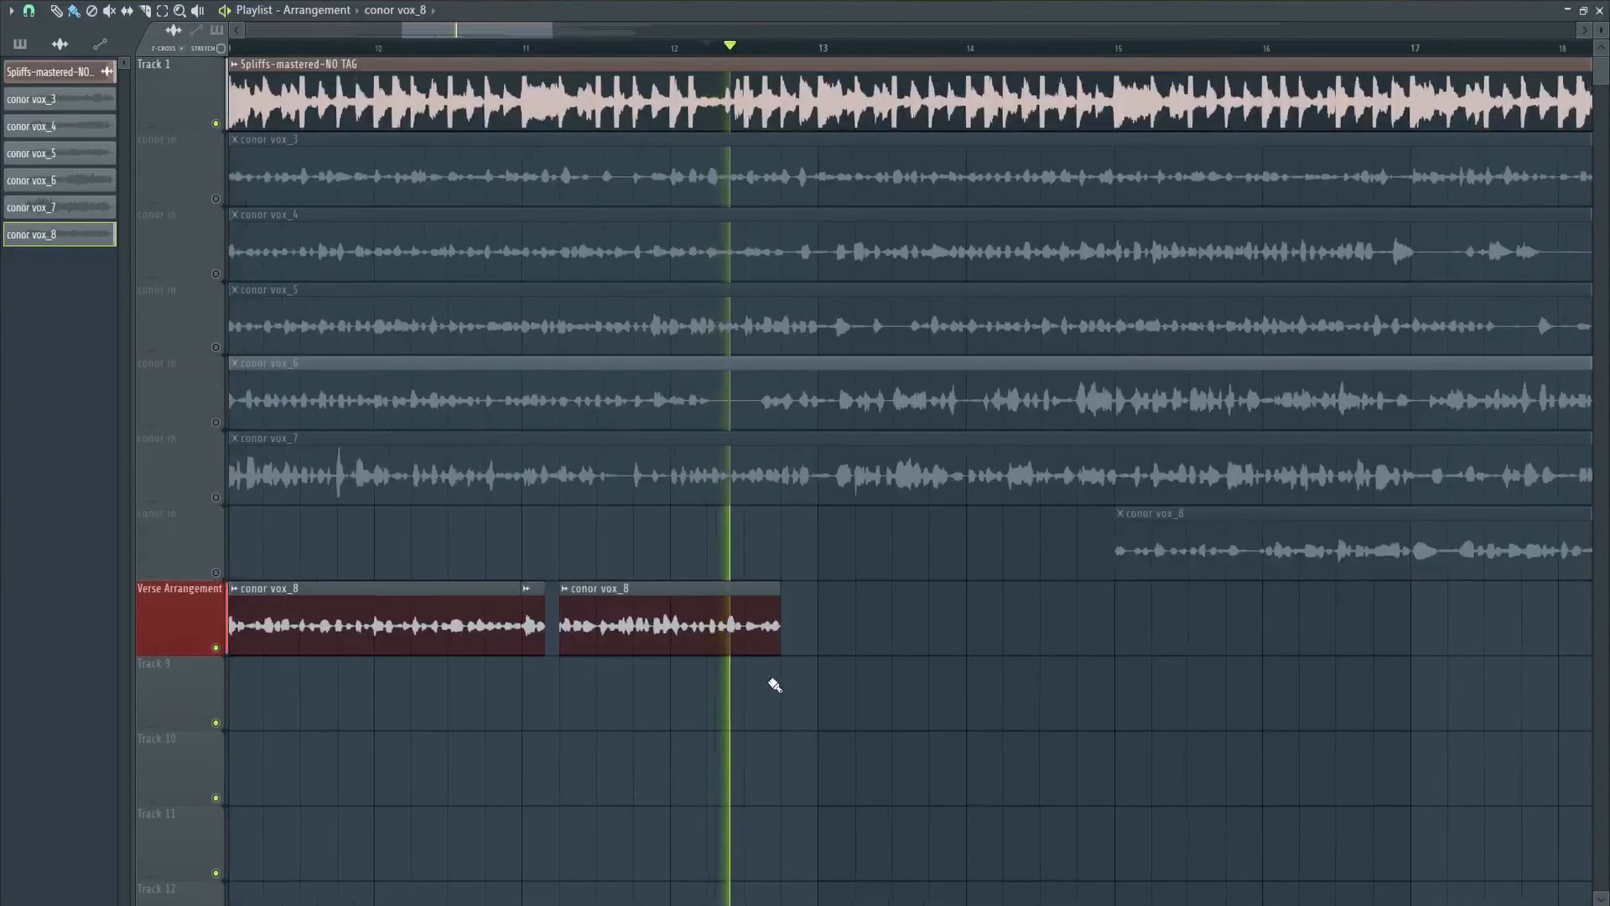
{"action": "scroll", "coordinate": [780, 666], "scroll_direction": "up", "scroll_amount": 3}
{"action": "key", "text": "space"}
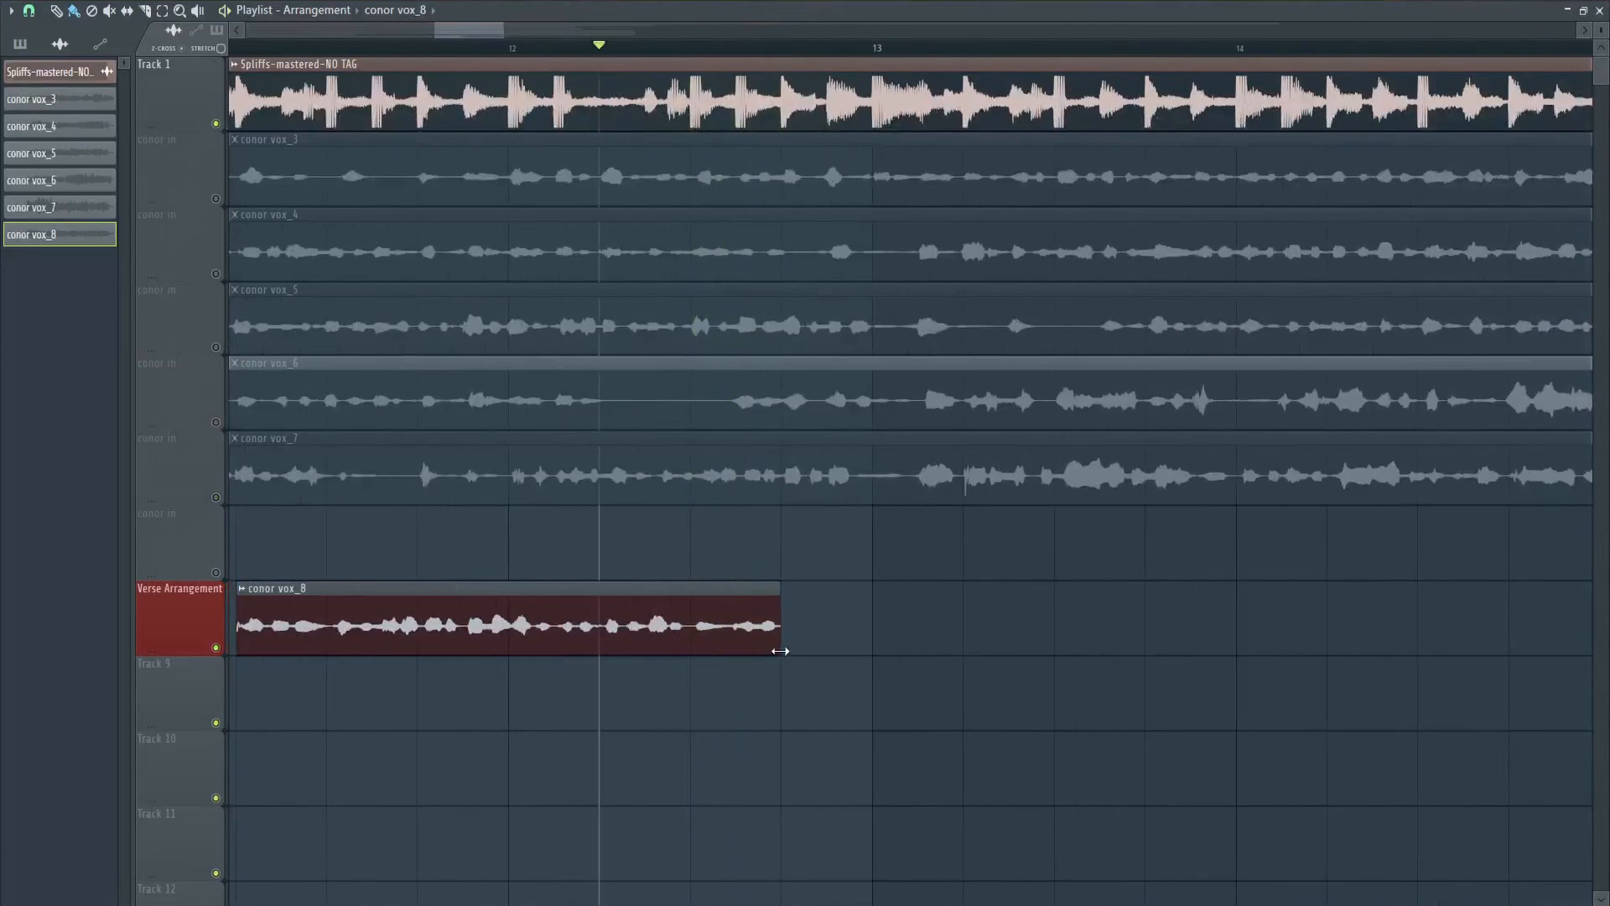
Step: Trim the end of the last vox_8 clip on Verse Arrangement to just past the middle of bar 12, checking the ending with playback
{"action": "left_click_drag", "start_coordinate": [780, 646], "coordinate": [695, 653]}
{"action": "key", "text": "space"}
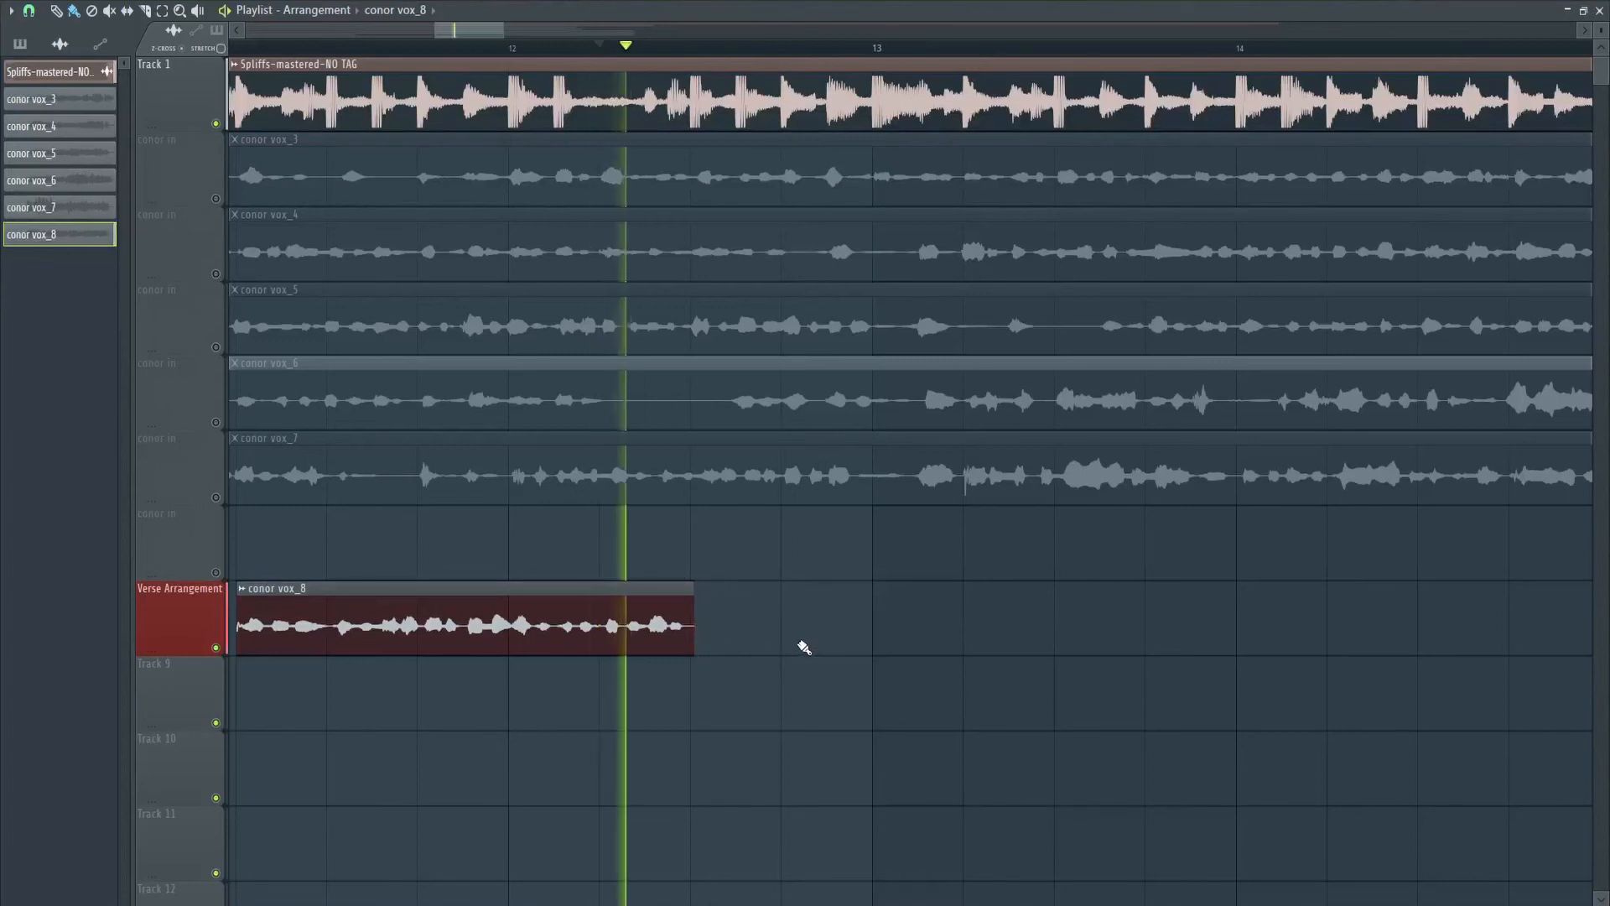
{"action": "key", "text": "space"}
{"action": "left_click_drag", "start_coordinate": [695, 652], "coordinate": [732, 652]}
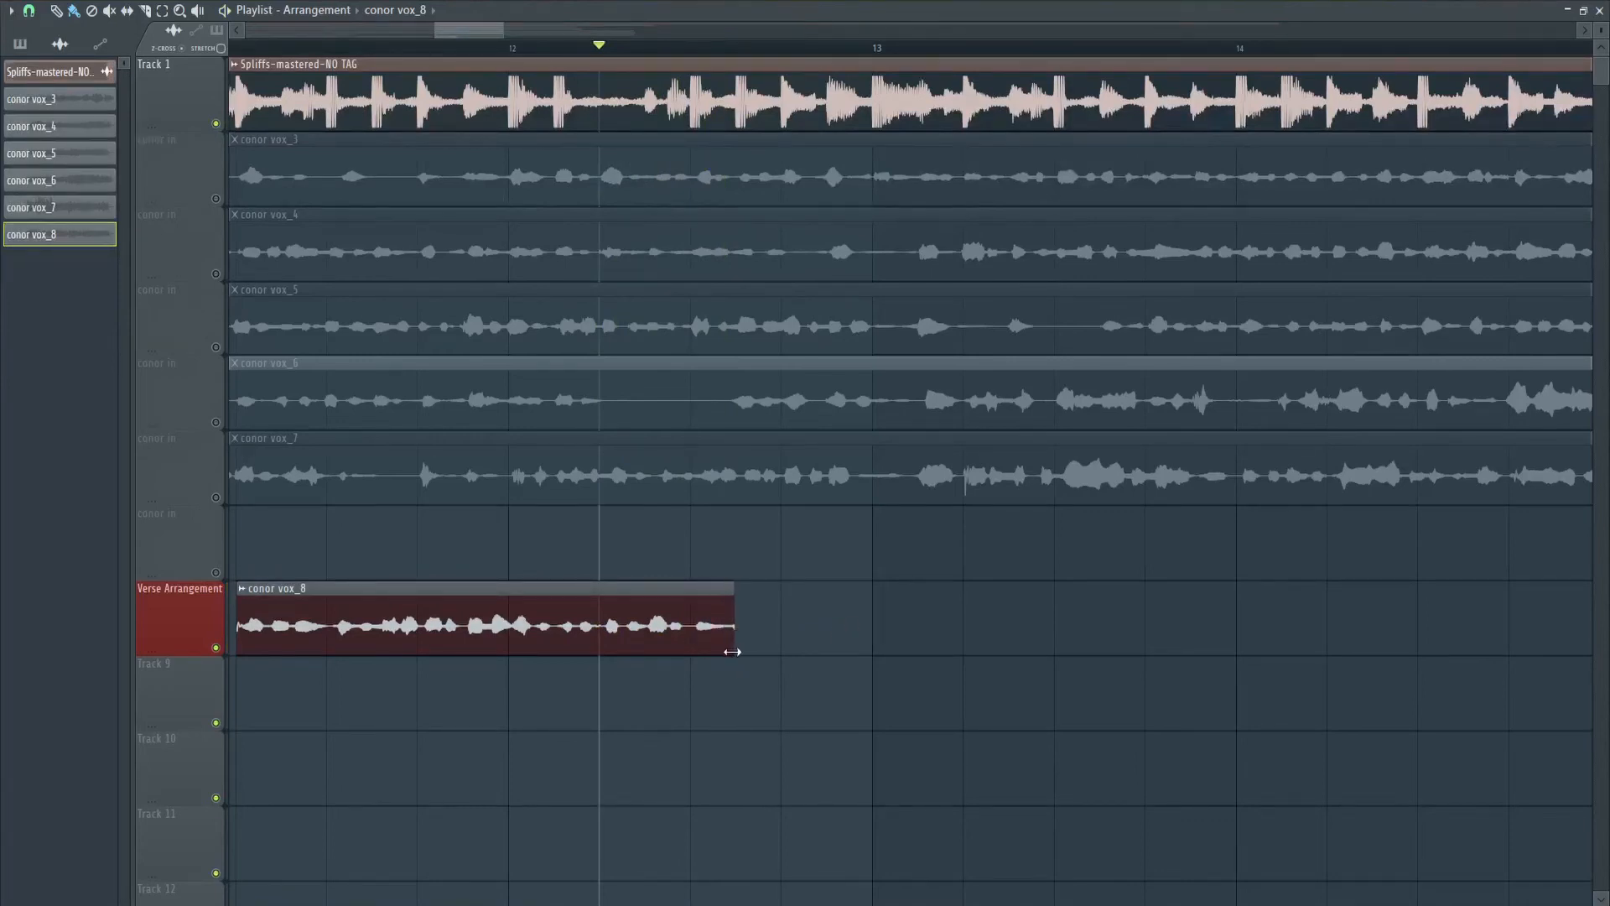
{"action": "key", "text": "space"}
{"action": "key", "text": "space"}
{"action": "scroll", "coordinate": [772, 681], "scroll_direction": "down", "scroll_amount": 6}
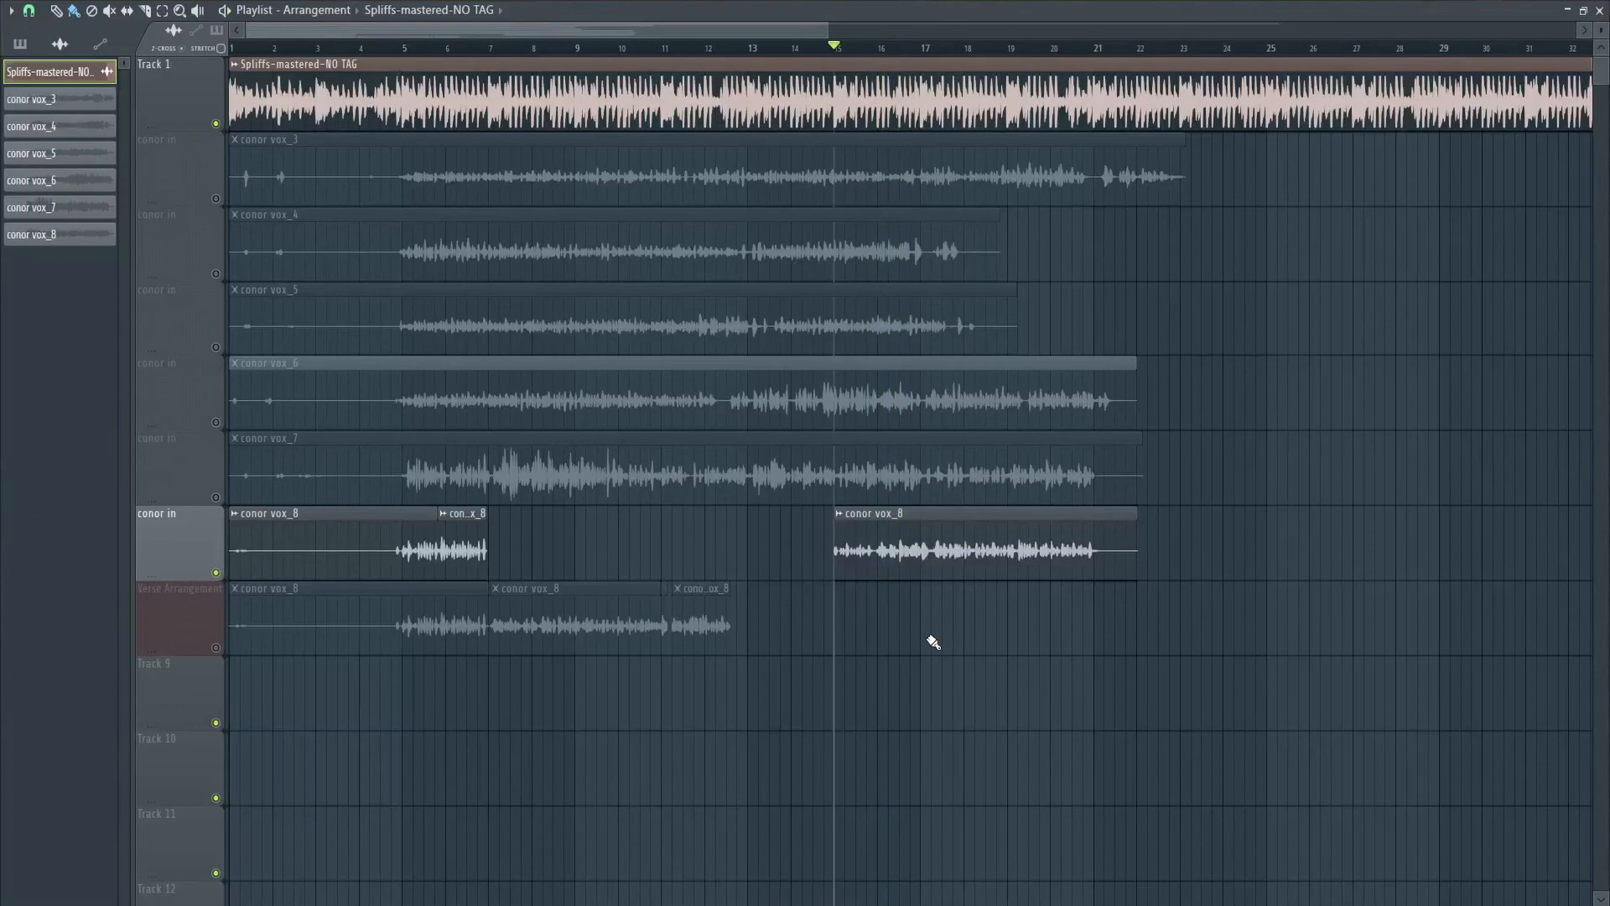
Step: Play the leftover vox_8 clip on the take's track from bar 15 and trim its start to halfway through bar 16
{"action": "key", "text": "space"}
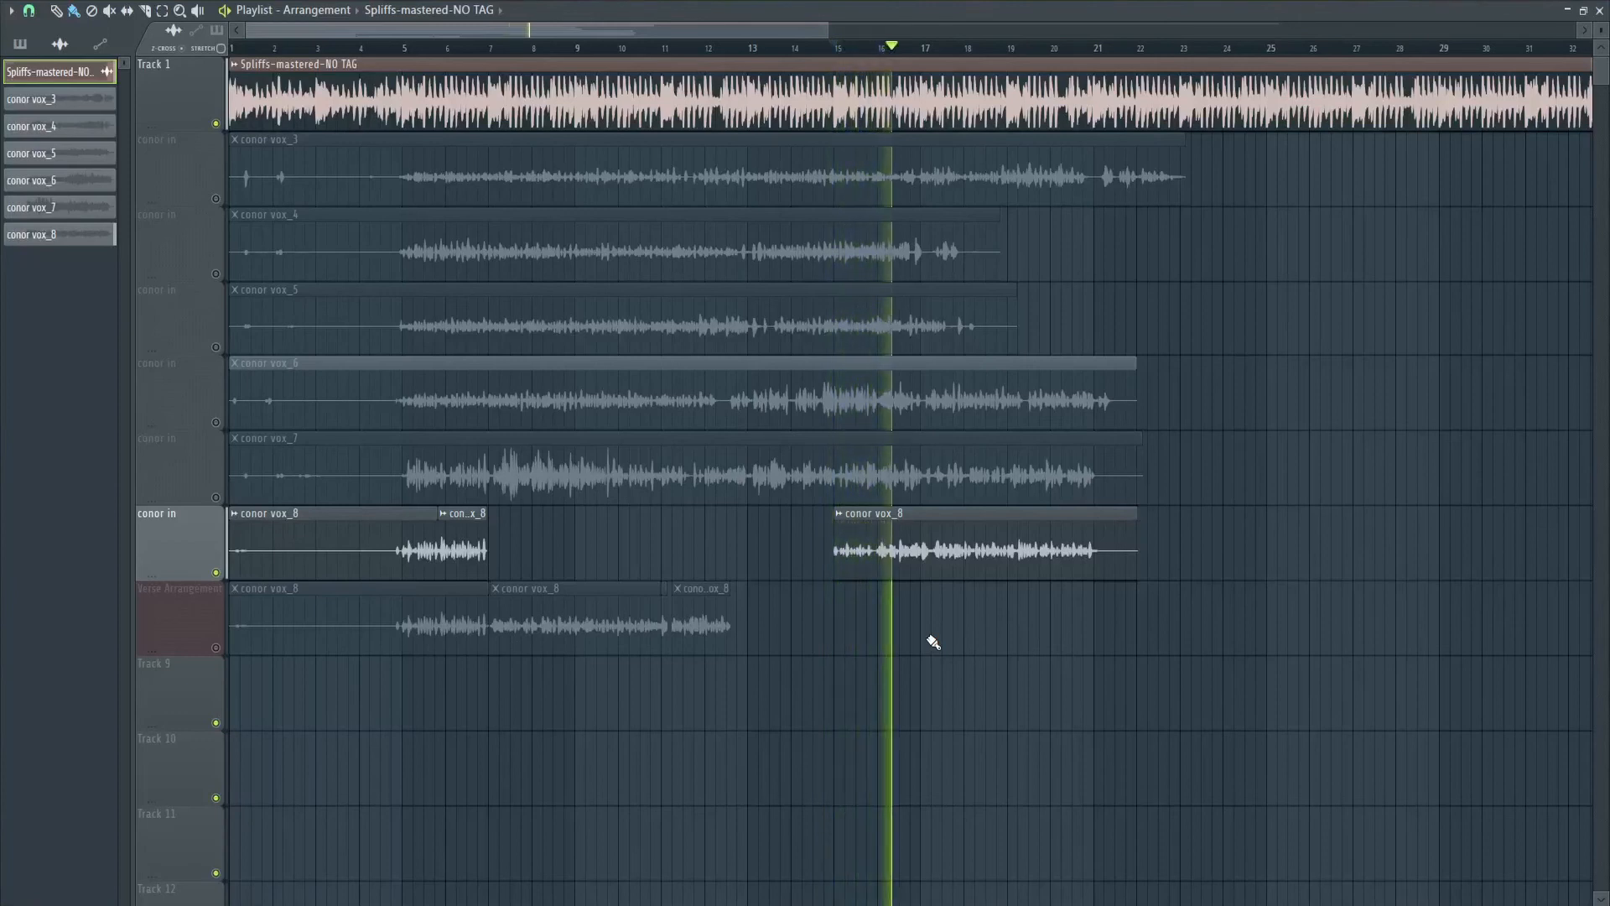
{"action": "key", "text": "space"}
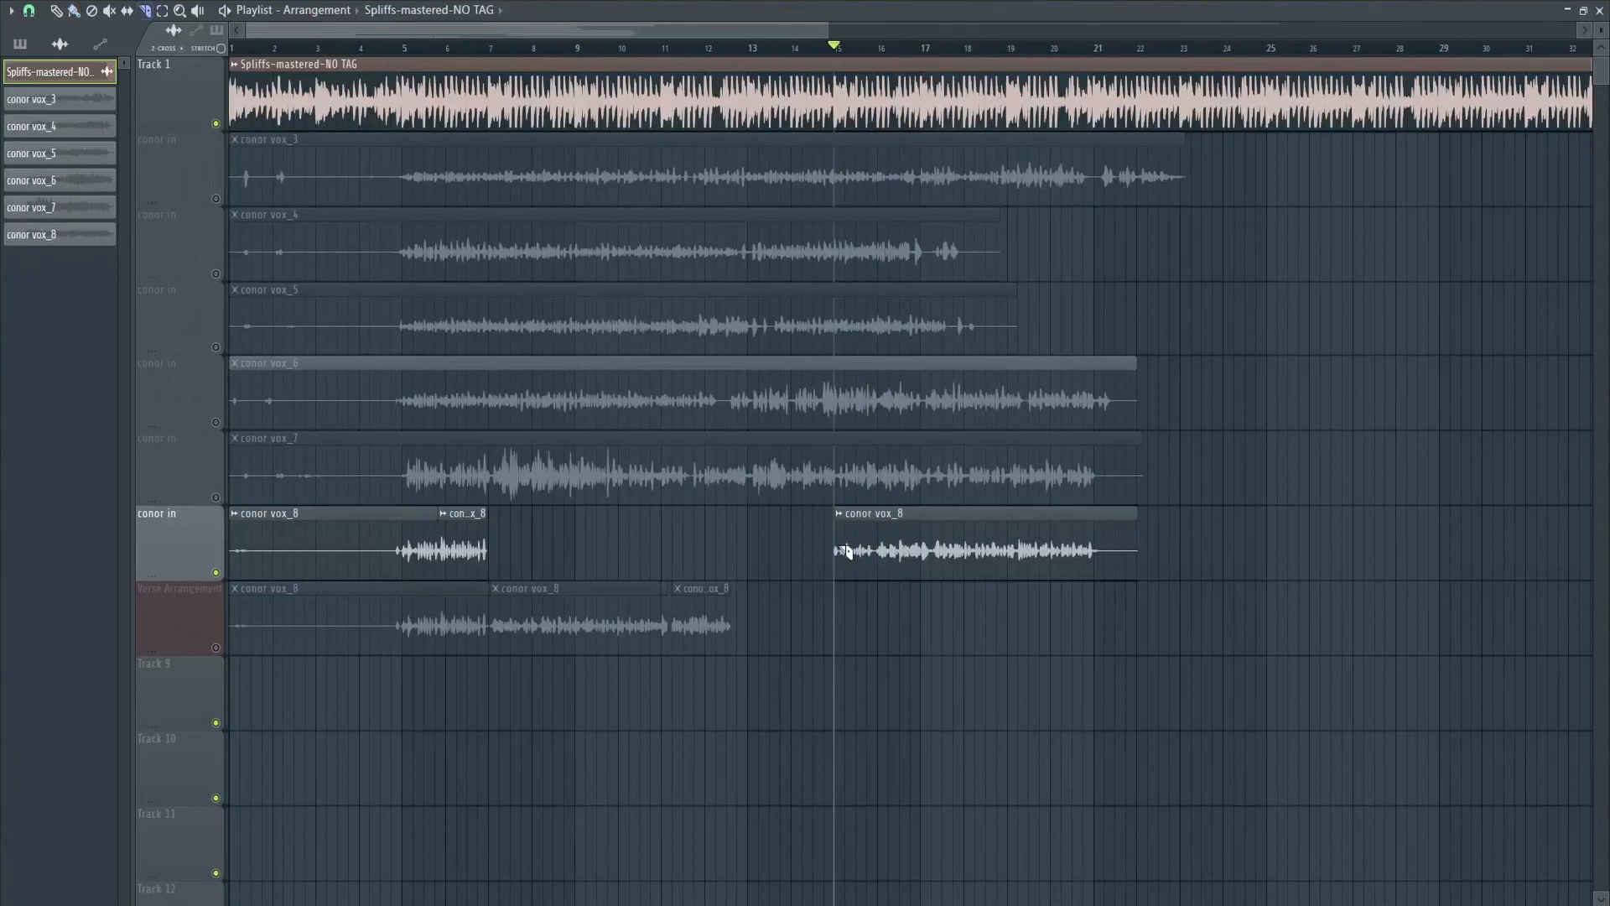
{"action": "left_click_drag", "start_coordinate": [838, 551], "coordinate": [874, 560]}
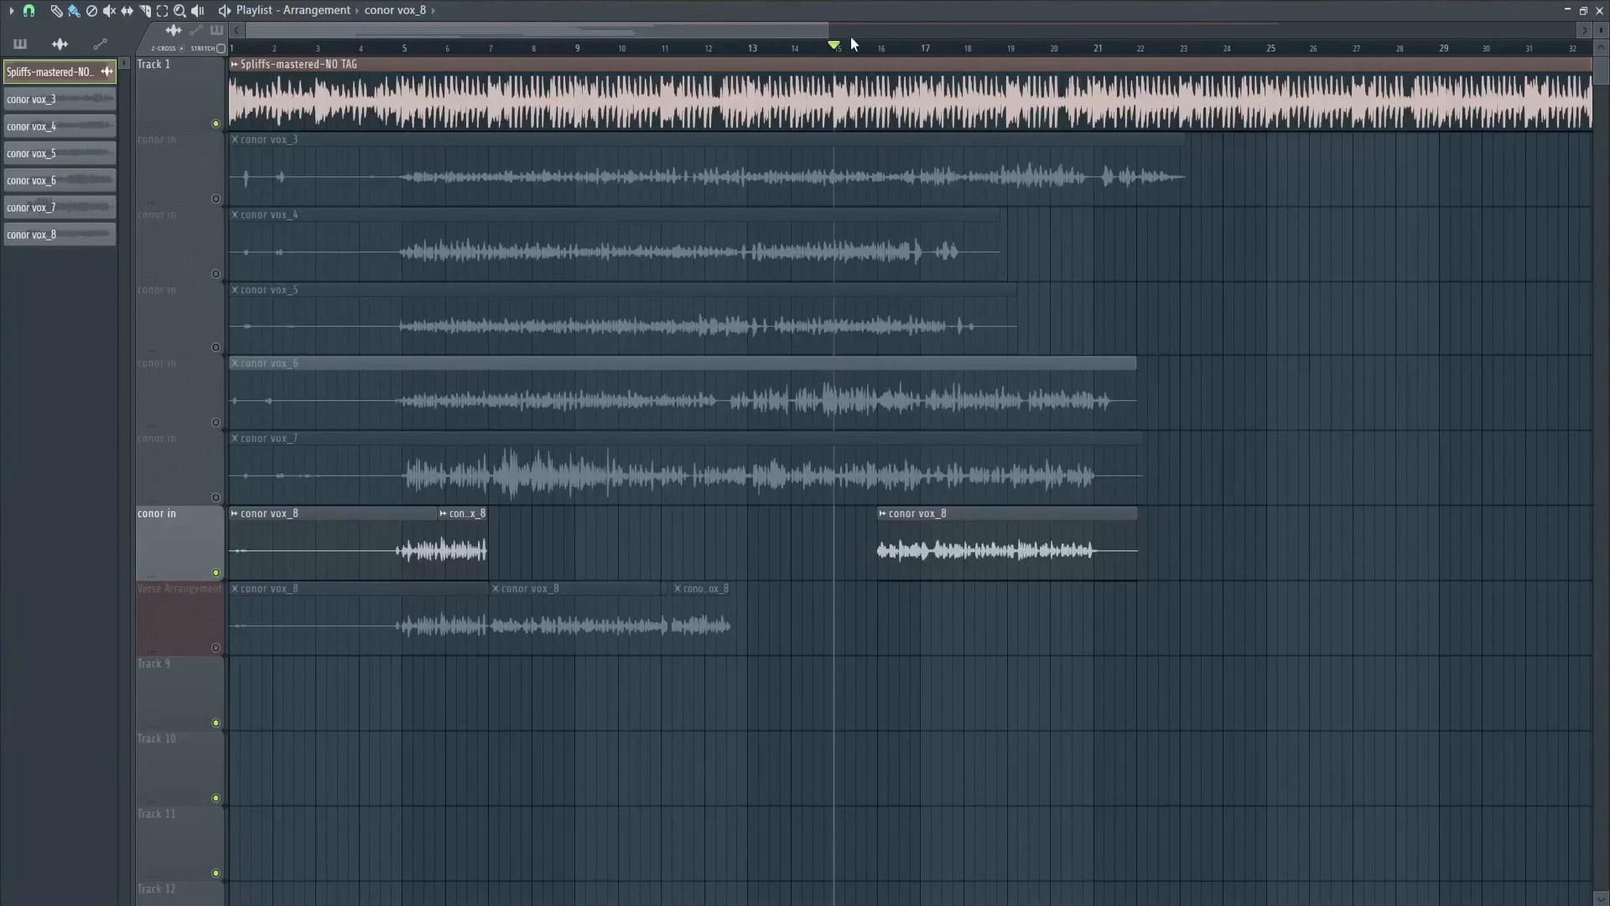
{"action": "left_click", "coordinate": [859, 64]}
{"action": "left_click", "coordinate": [877, 66]}
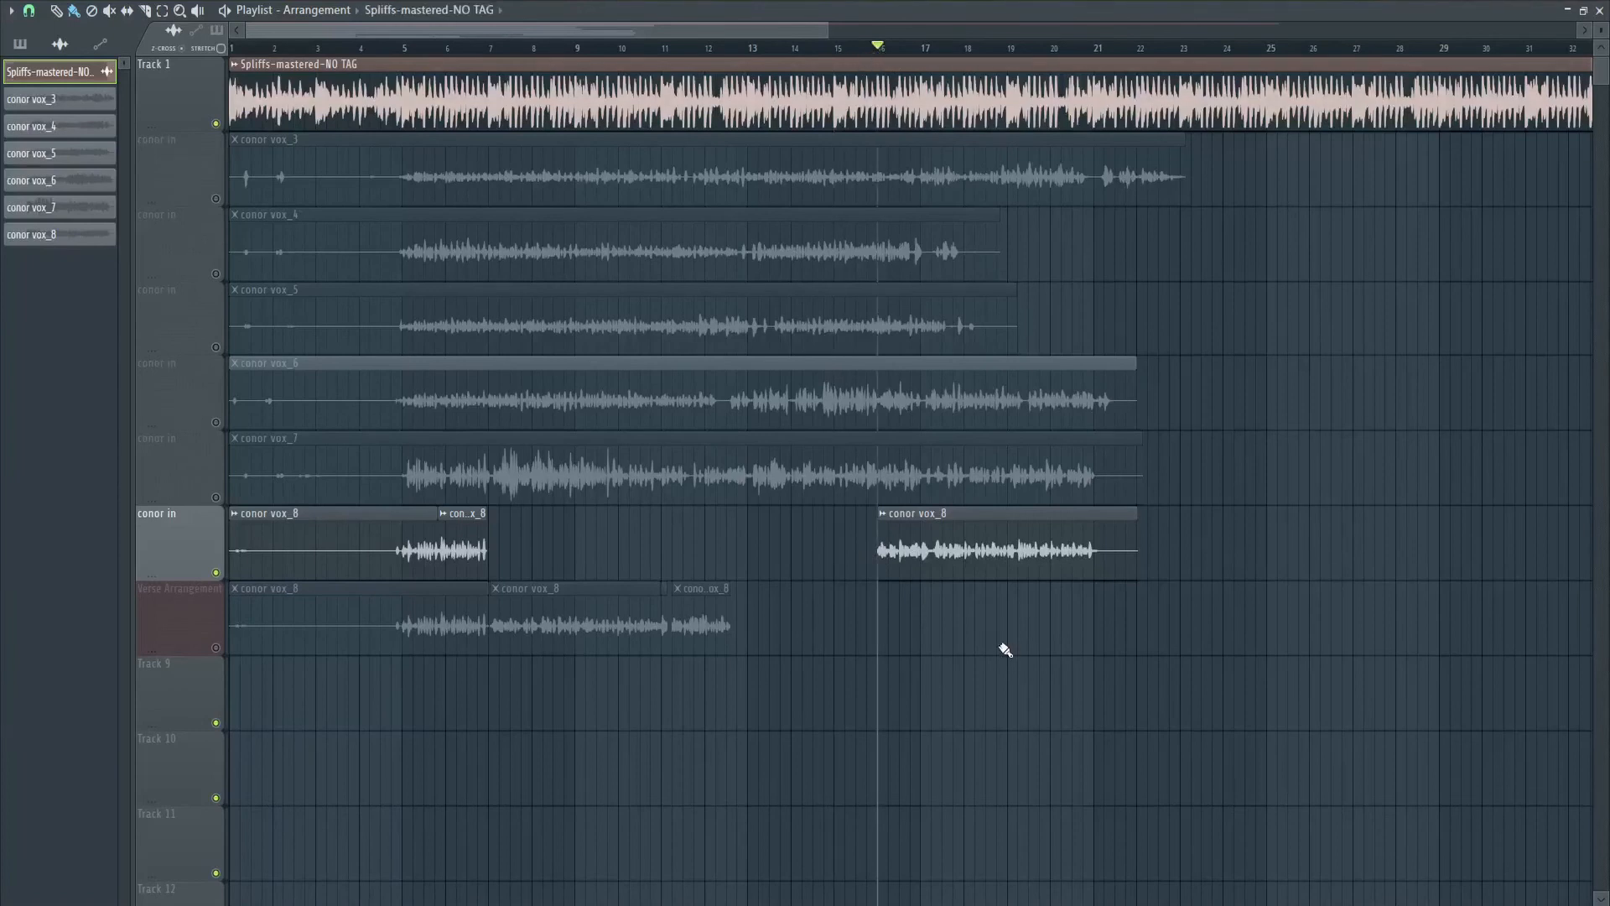
{"action": "key", "text": "space"}
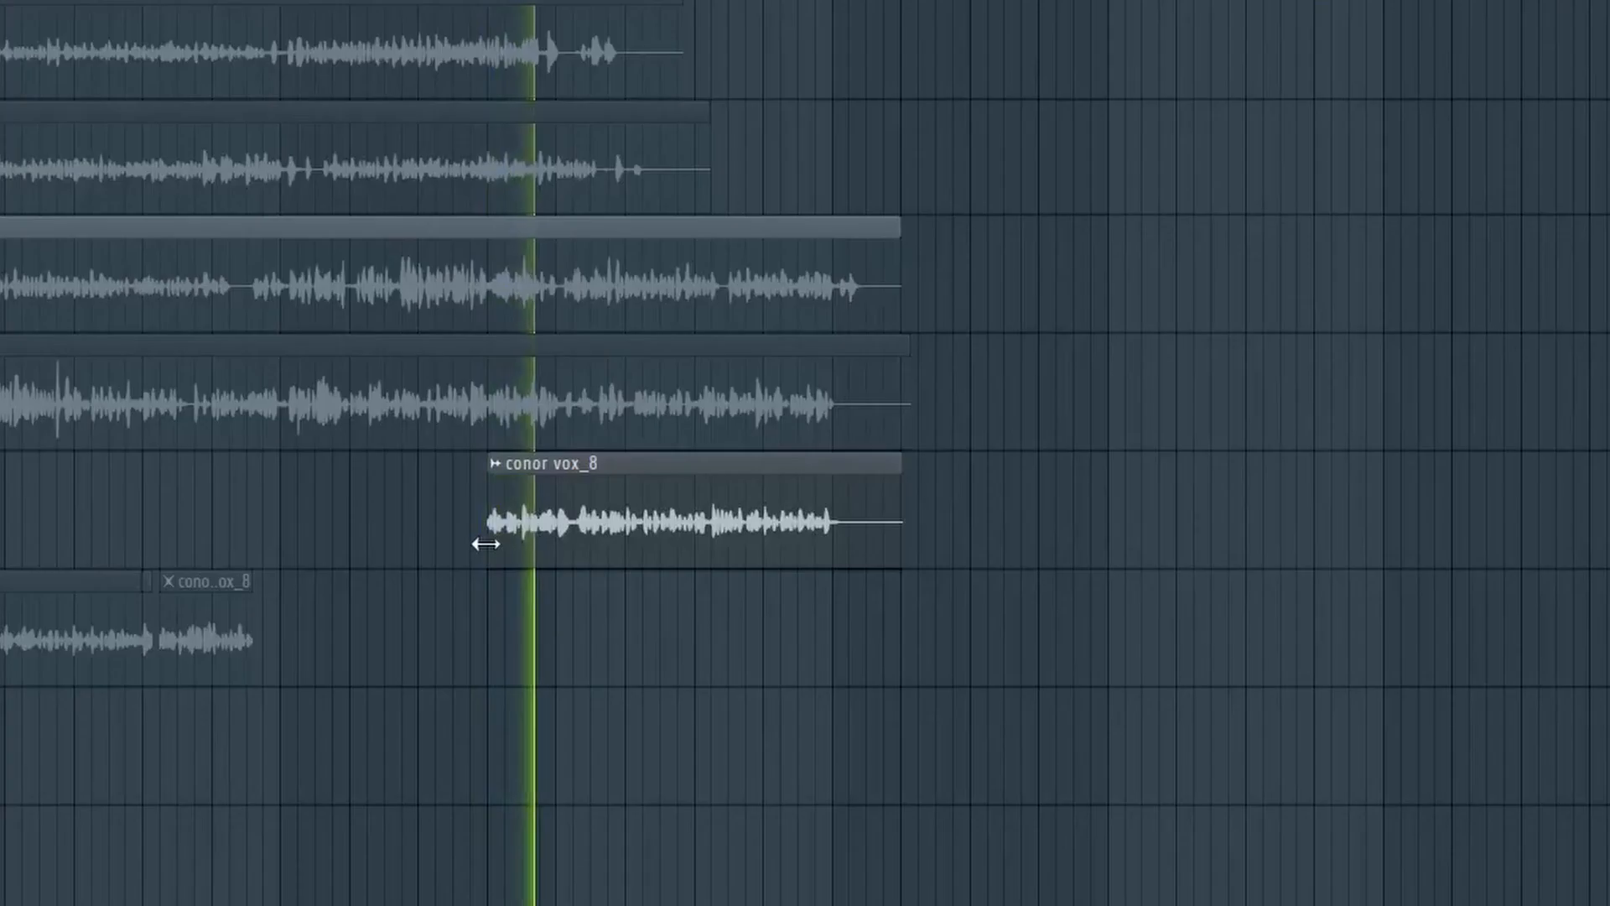
{"action": "left_click_drag", "start_coordinate": [486, 543], "coordinate": [521, 541]}
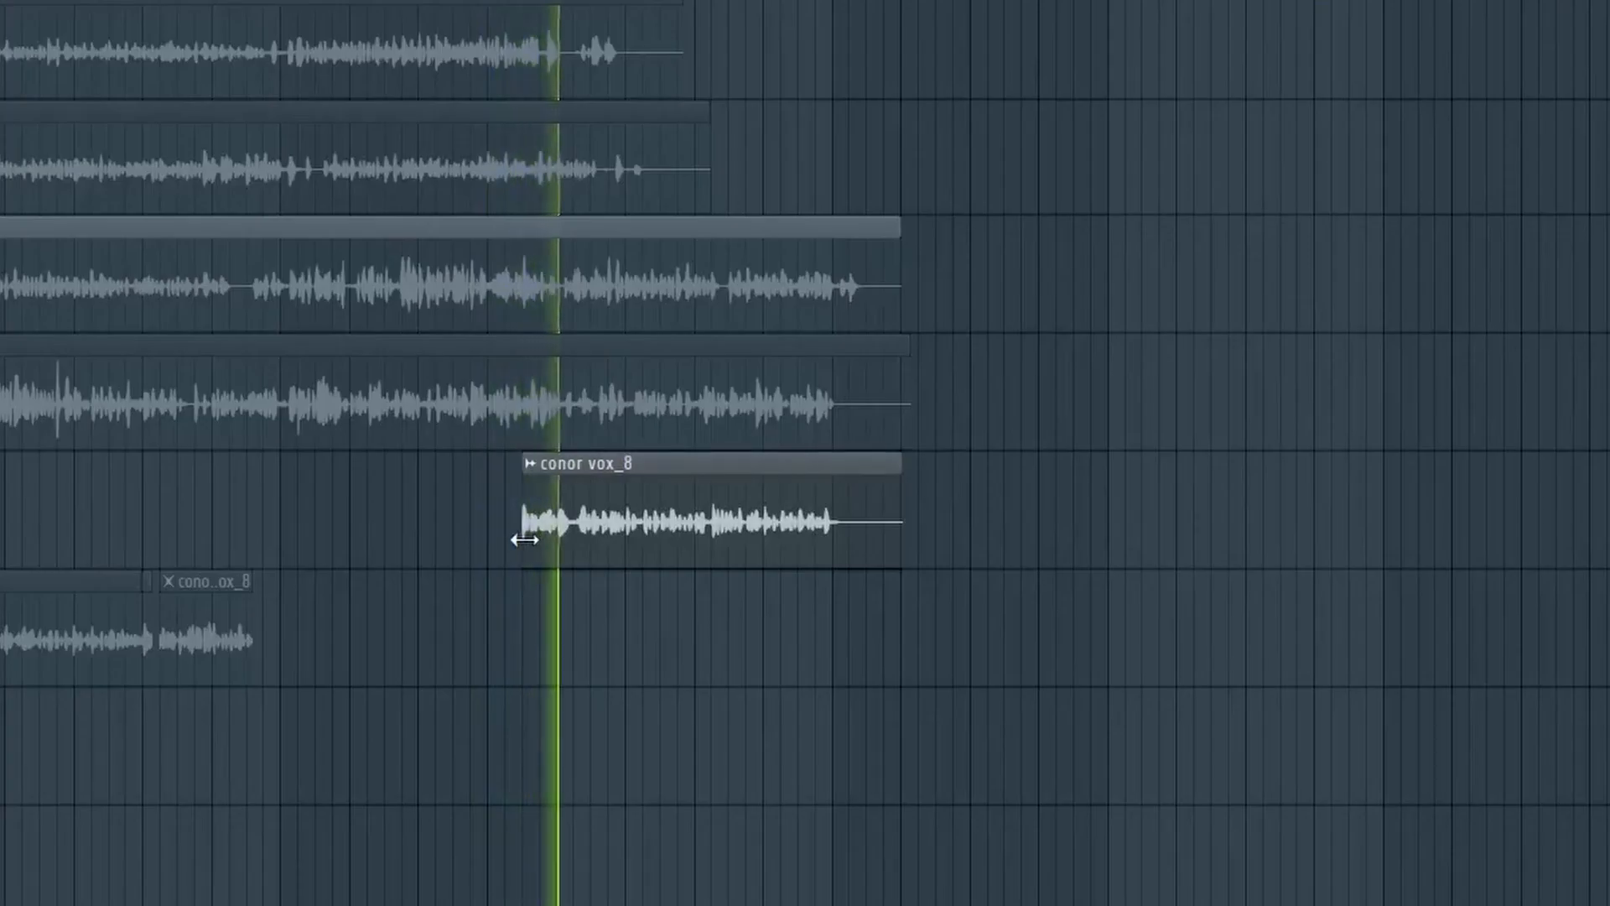
Step: Slice the vox_7 clip at bars 5 and 10 and move the middle piece onto Verse Arrangement after the last vox_8 clip
{"action": "key", "text": "c"}
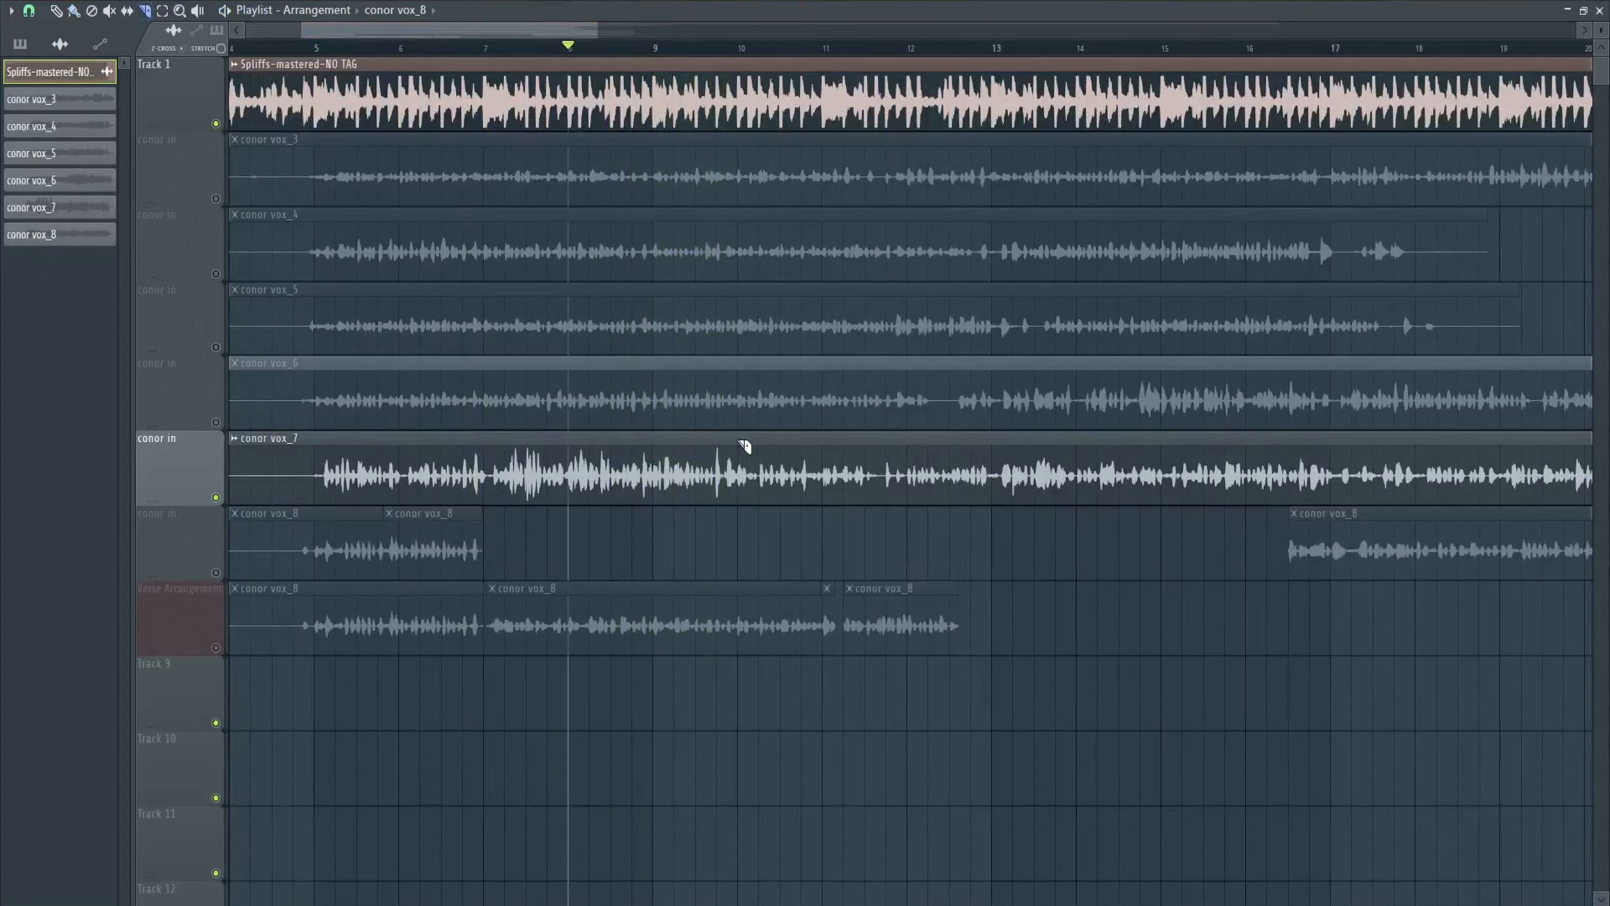
{"action": "left_click_drag", "start_coordinate": [744, 445], "coordinate": [745, 532]}
{"action": "left_click_drag", "start_coordinate": [320, 449], "coordinate": [322, 503]}
{"action": "key", "text": "b"}
{"action": "left_click", "coordinate": [411, 476]}
{"action": "left_click_drag", "start_coordinate": [461, 471], "coordinate": [1115, 647]}
Step: Play the transition into the vox_7 clip on Verse Arrangement and trim the clip's quiet start to just before bar 13
{"action": "scroll", "coordinate": [751, 56], "scroll_direction": "down", "scroll_amount": 2}
{"action": "left_click", "coordinate": [747, 52]}
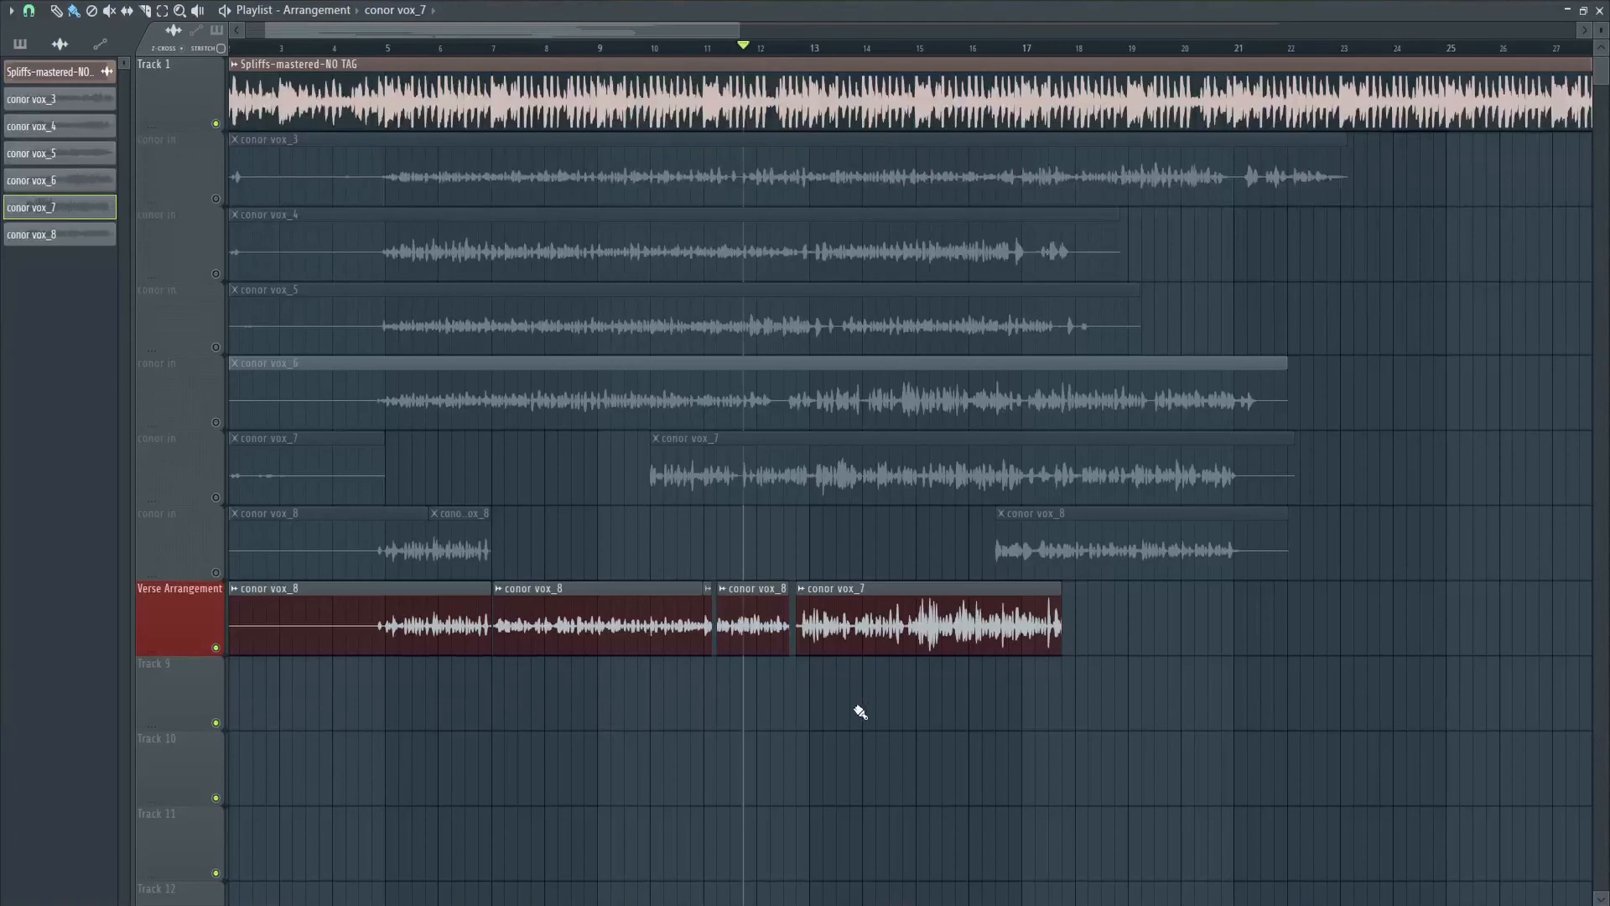
{"action": "key", "text": "space"}
{"action": "scroll", "coordinate": [897, 734], "scroll_direction": "up", "scroll_amount": 5}
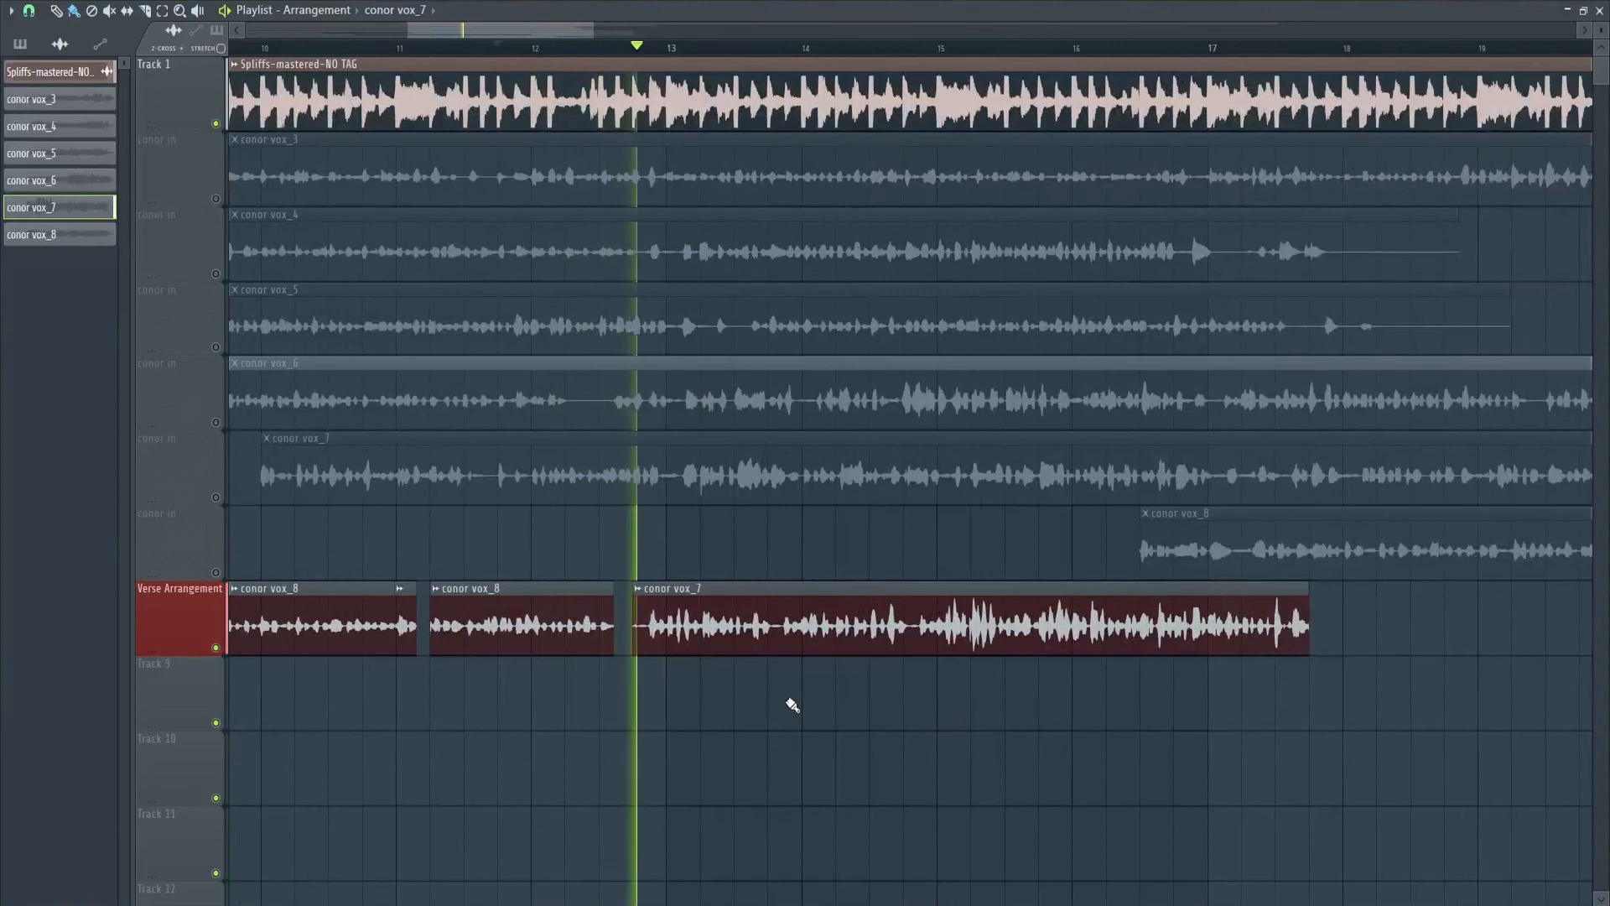
{"action": "key", "text": "space"}
{"action": "scroll", "coordinate": [599, 651], "scroll_direction": "up", "scroll_amount": 3}
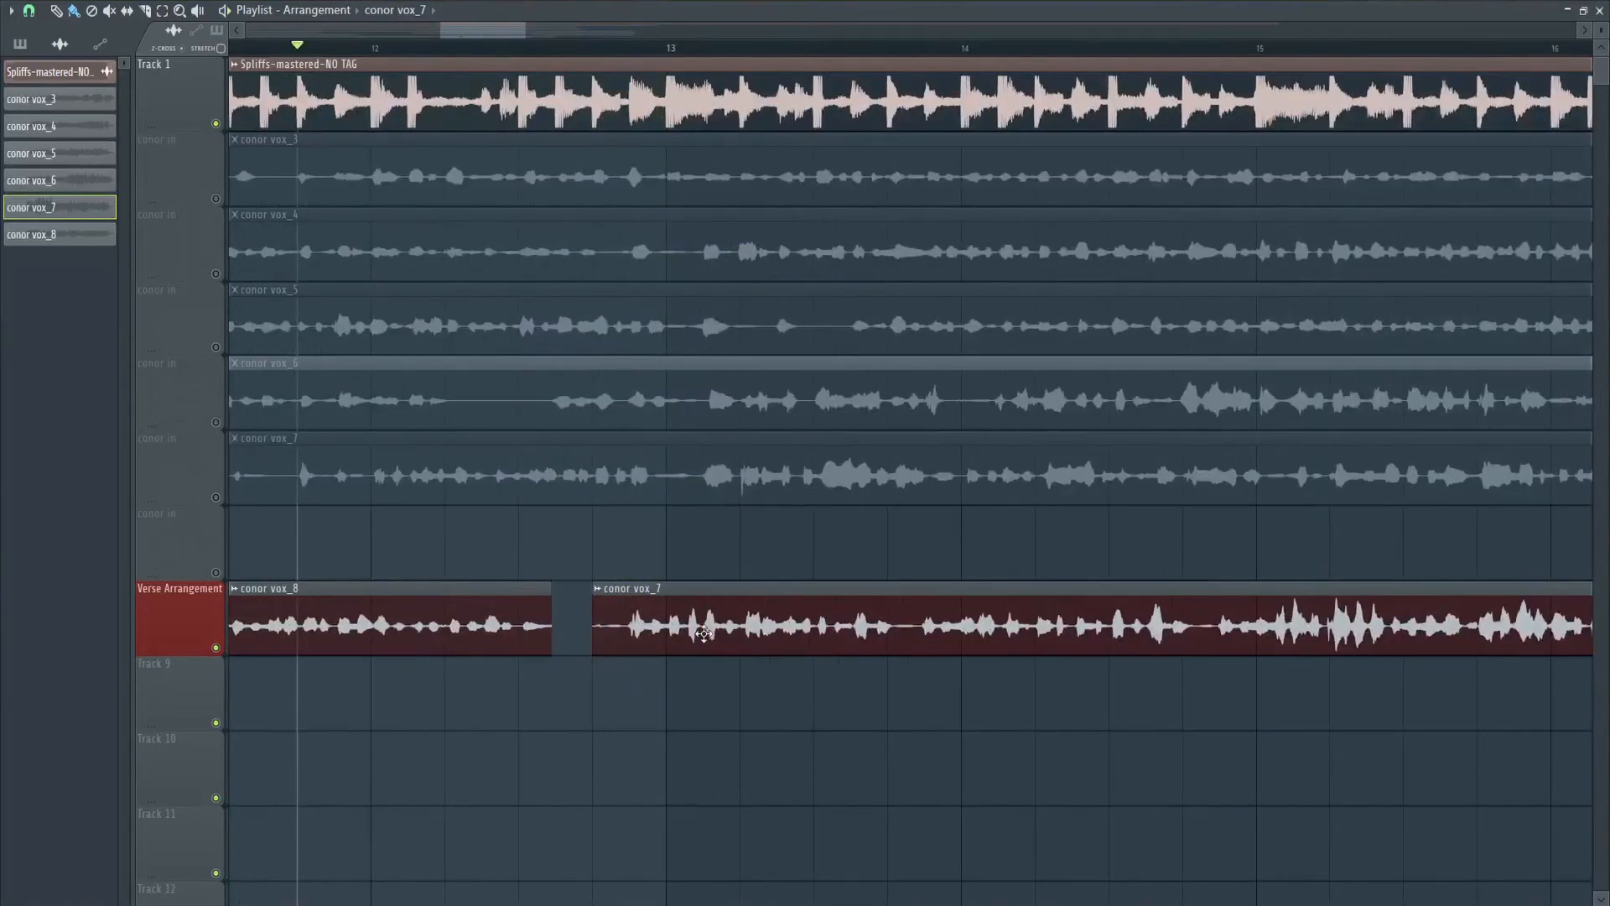
{"action": "mouse_move", "coordinate": [683, 635]}
{"action": "left_mouse_down"}
{"action": "mouse_move", "coordinate": [663, 635]}
{"action": "mouse_move", "coordinate": [679, 635]}
{"action": "left_mouse_up"}
{"action": "left_click_drag", "start_coordinate": [595, 648], "coordinate": [630, 648]}
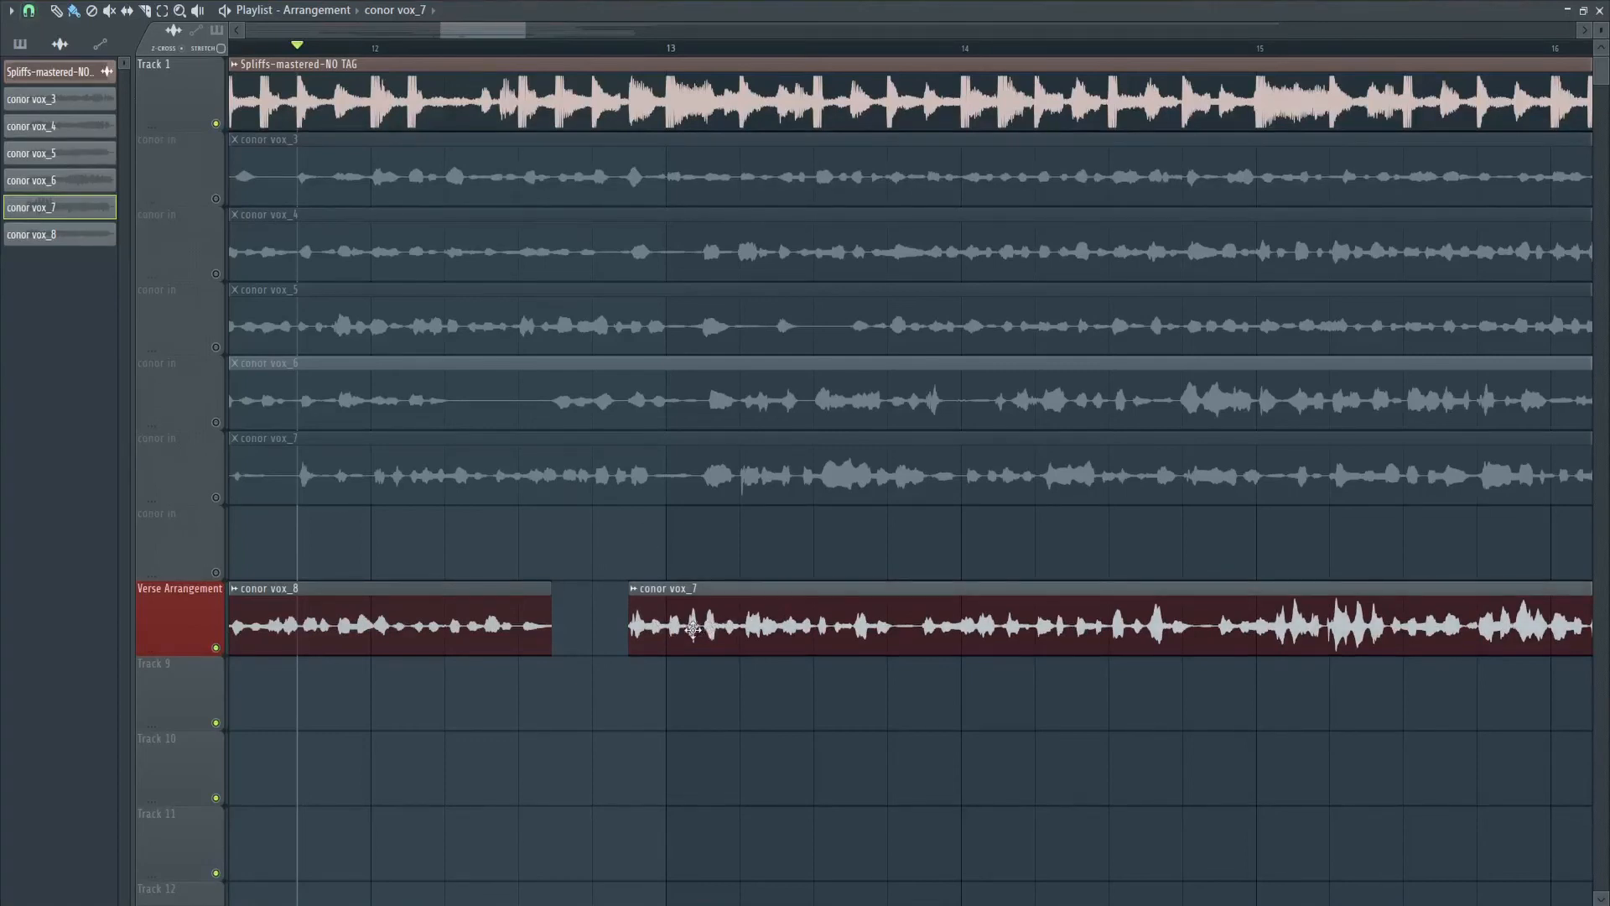
Step: Move the vox_7 clip earlier to meet the end of the preceding vox_8 clip and play the verse through to about bar 17
{"action": "left_click_drag", "start_coordinate": [717, 627], "coordinate": [566, 654]}
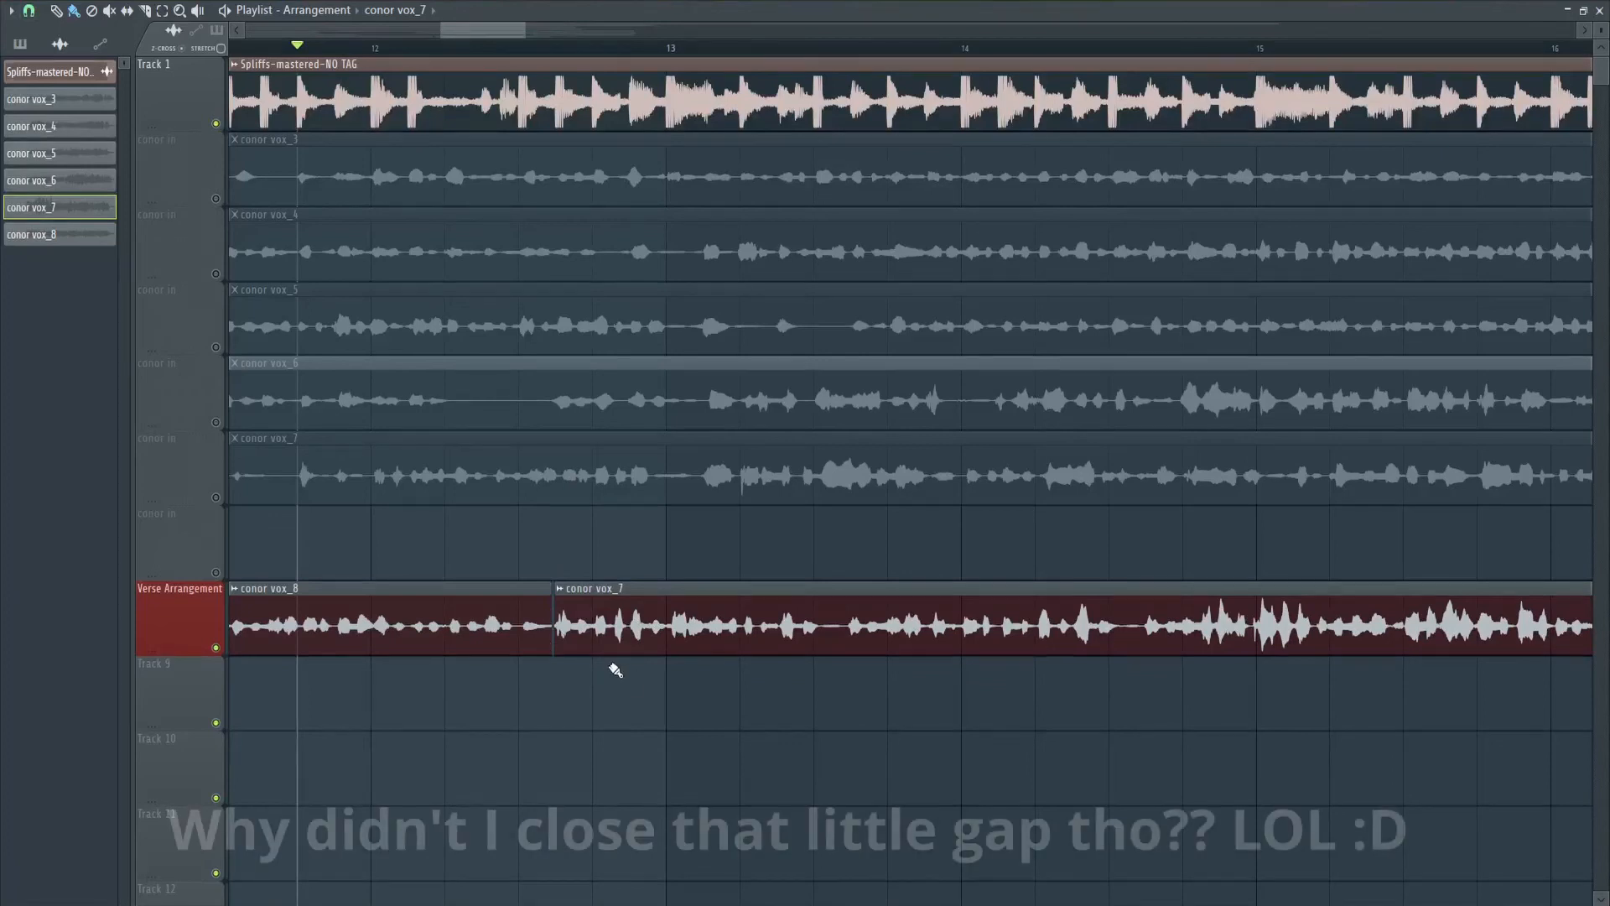
{"action": "key", "text": "space"}
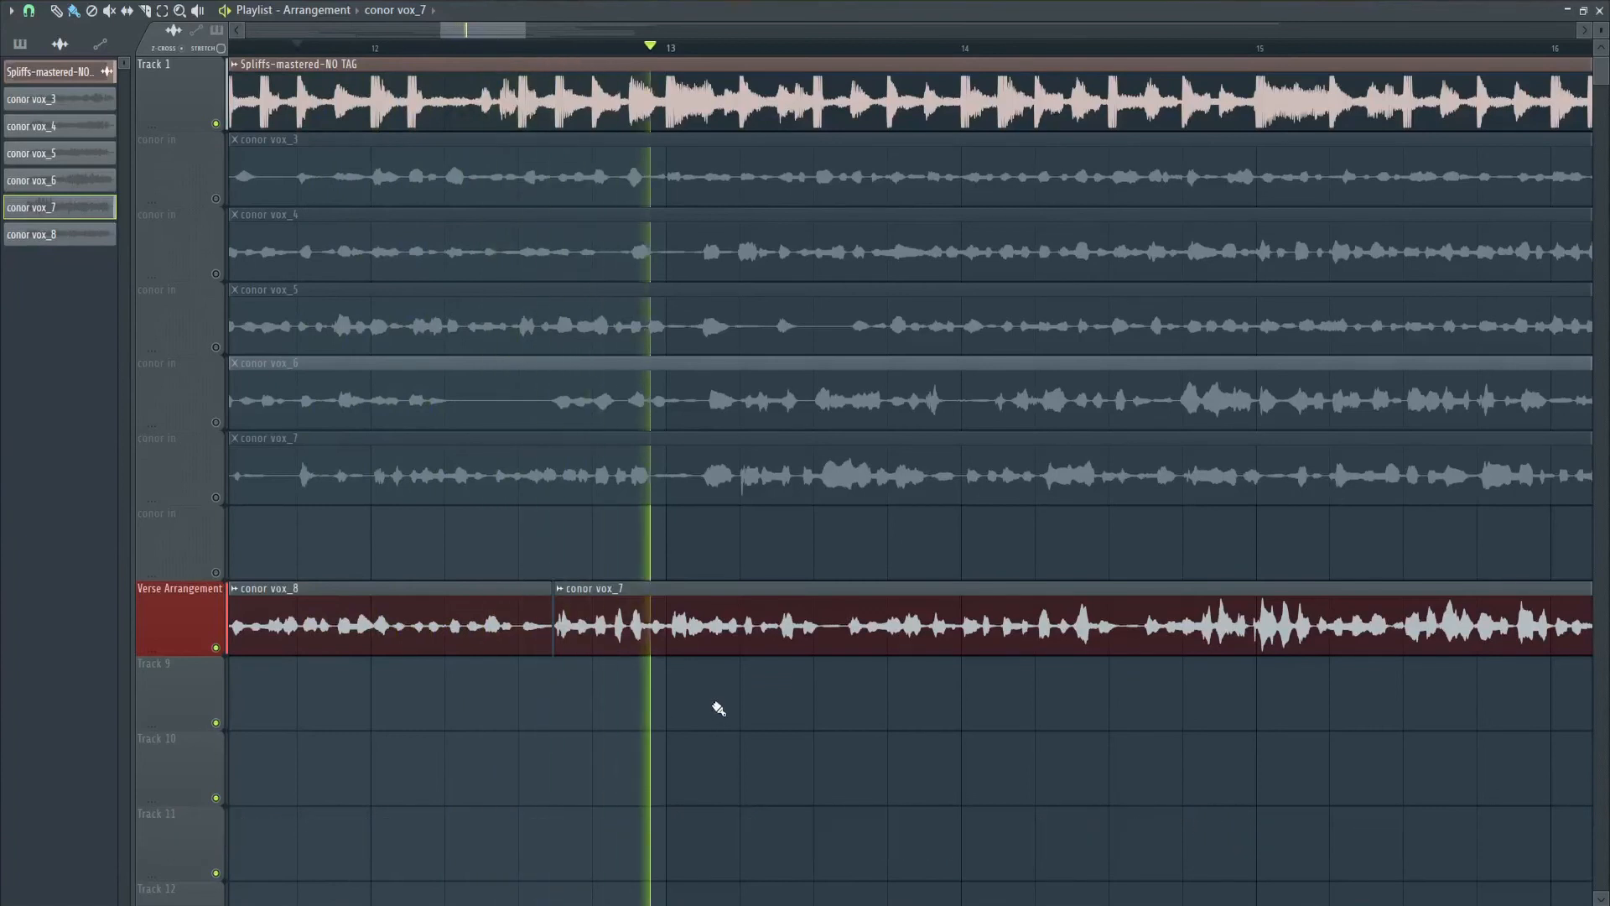
{"action": "scroll", "coordinate": [717, 708], "scroll_direction": "down", "scroll_amount": 3}
{"action": "scroll", "coordinate": [724, 705], "scroll_direction": "down", "scroll_amount": 4}
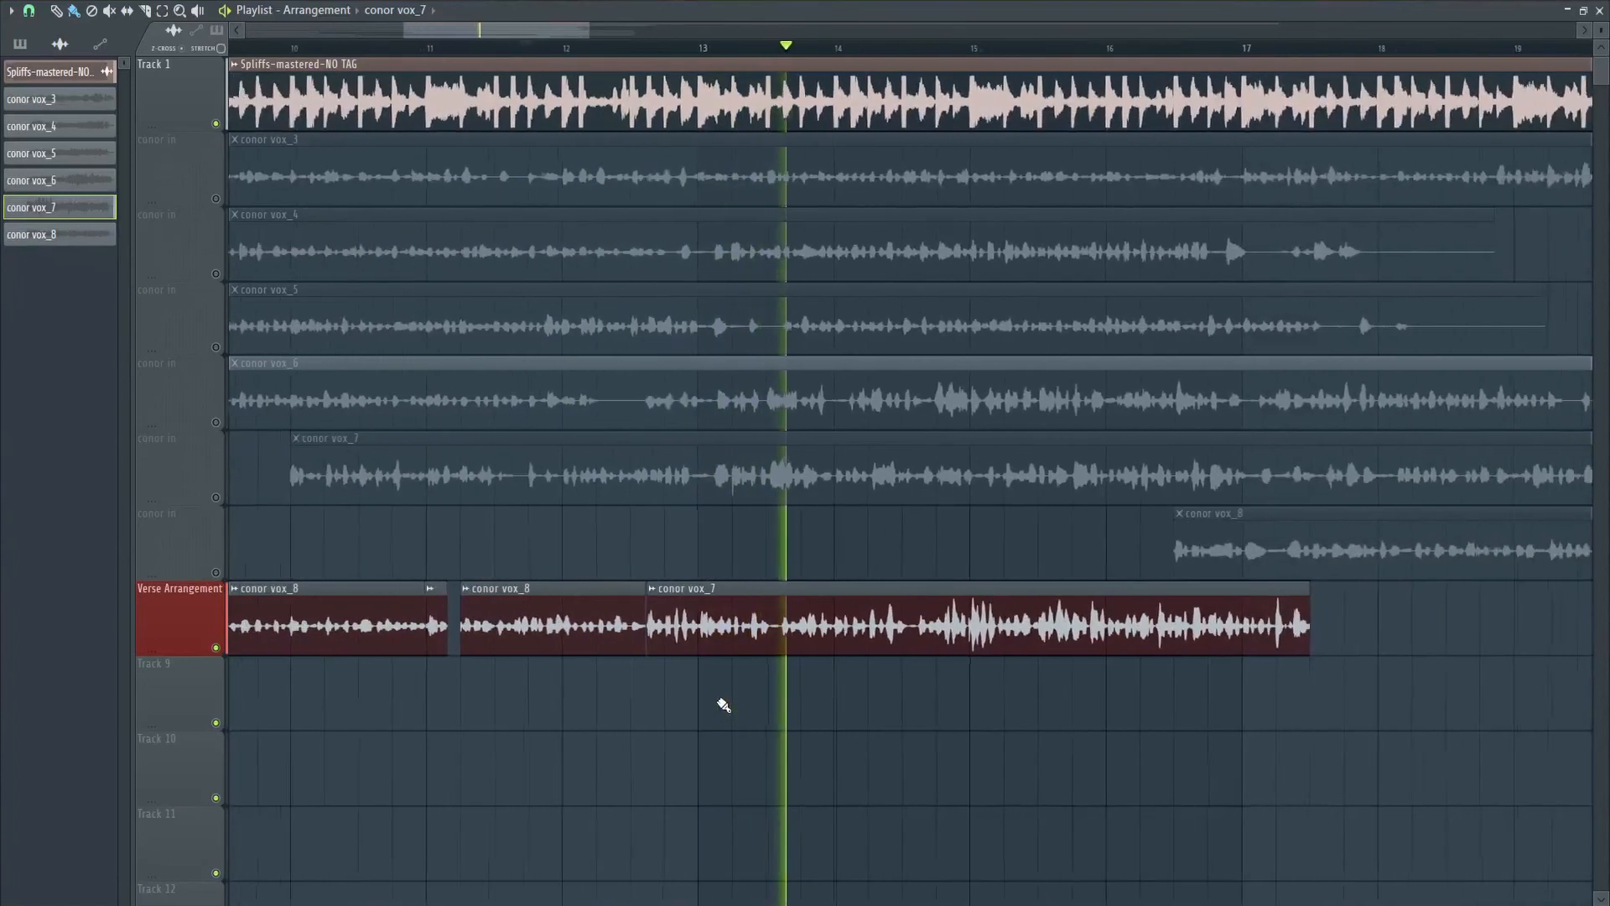
{"action": "scroll", "coordinate": [721, 703], "scroll_direction": "down", "scroll_amount": 2}
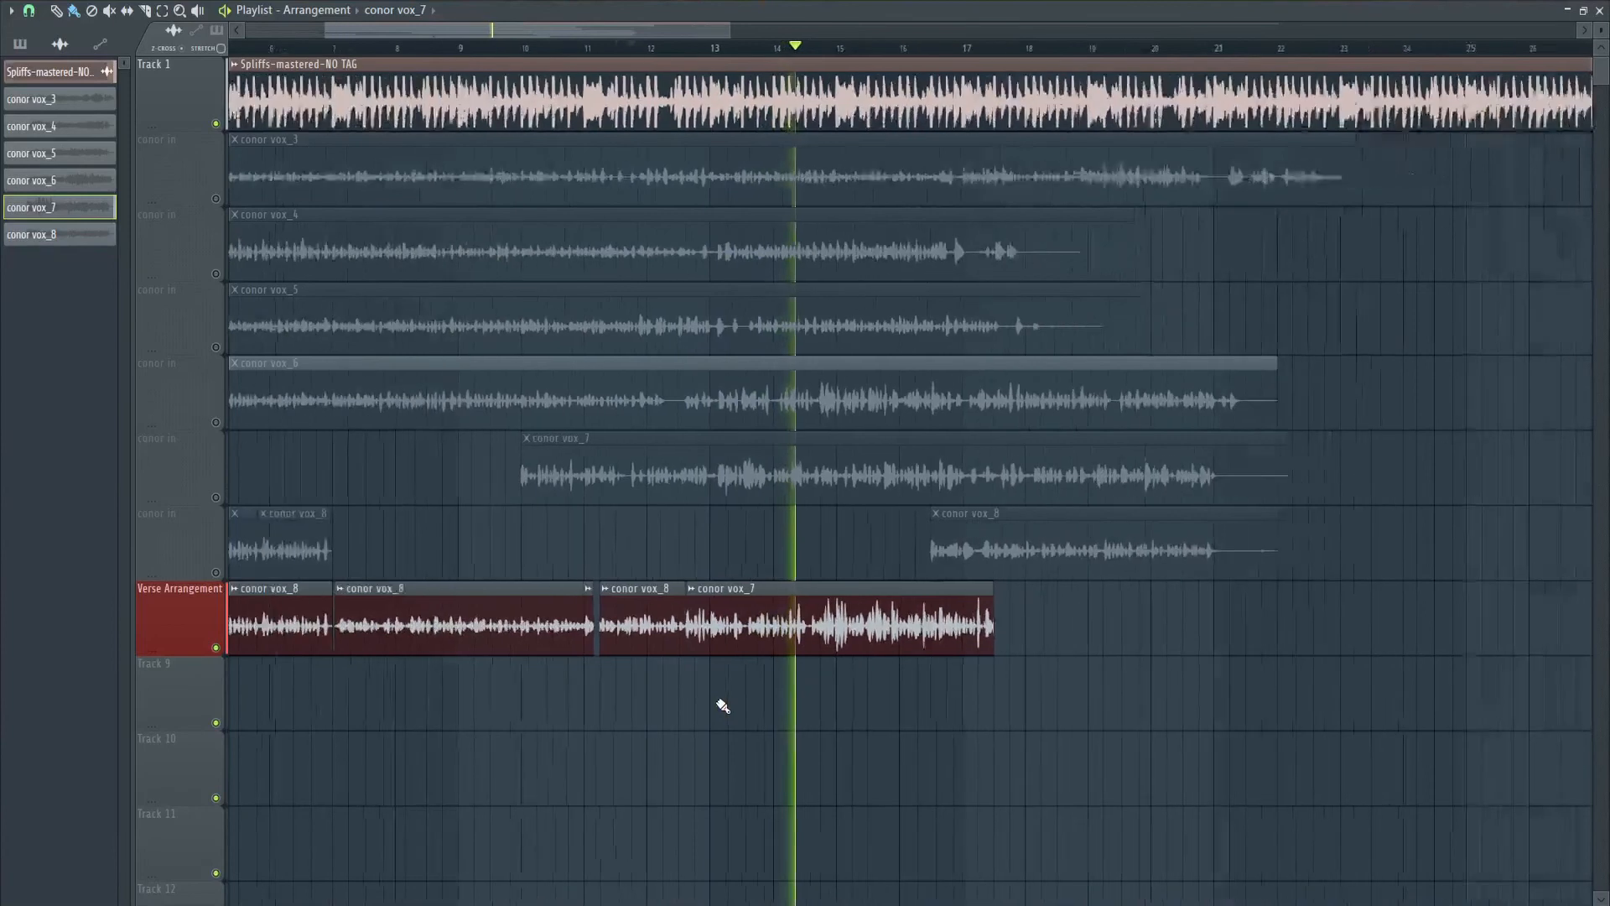
{"action": "scroll", "coordinate": [830, 553], "scroll_direction": "down", "scroll_amount": 2}
{"action": "scroll", "coordinate": [842, 557], "scroll_direction": "down", "scroll_amount": 3}
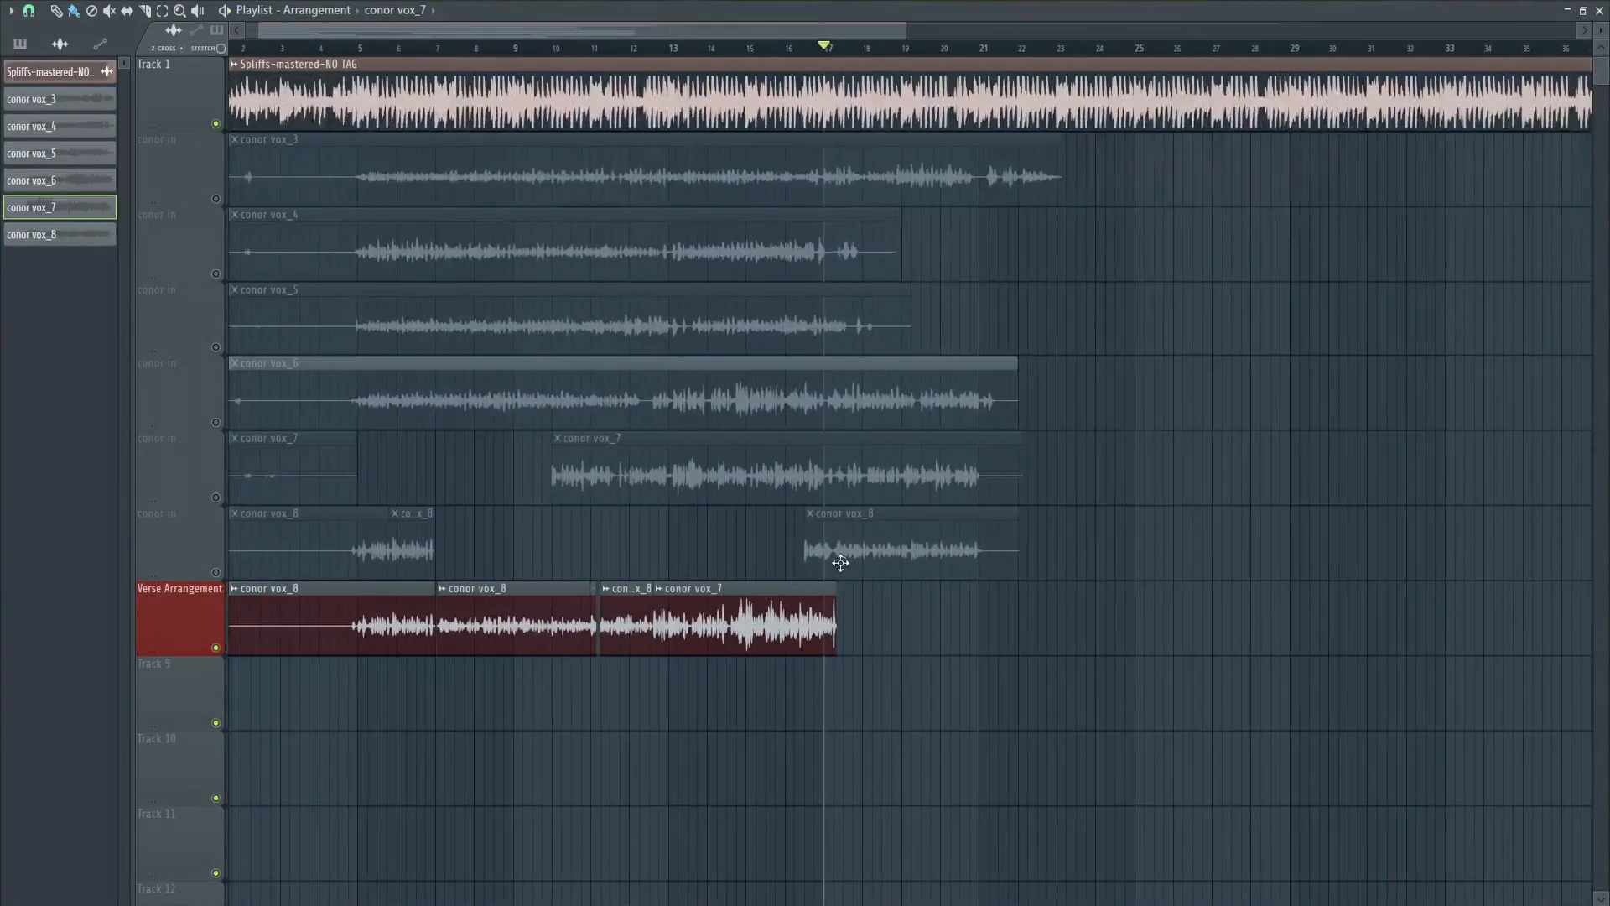
Step: Slice the vox_6 take about three quarters into bar 17 and move the piece after the cut onto Verse Arrangement at about bar 17.5
{"action": "left_click", "coordinate": [359, 49]}
{"action": "left_click_drag", "start_coordinate": [726, 273], "coordinate": [726, 374]}
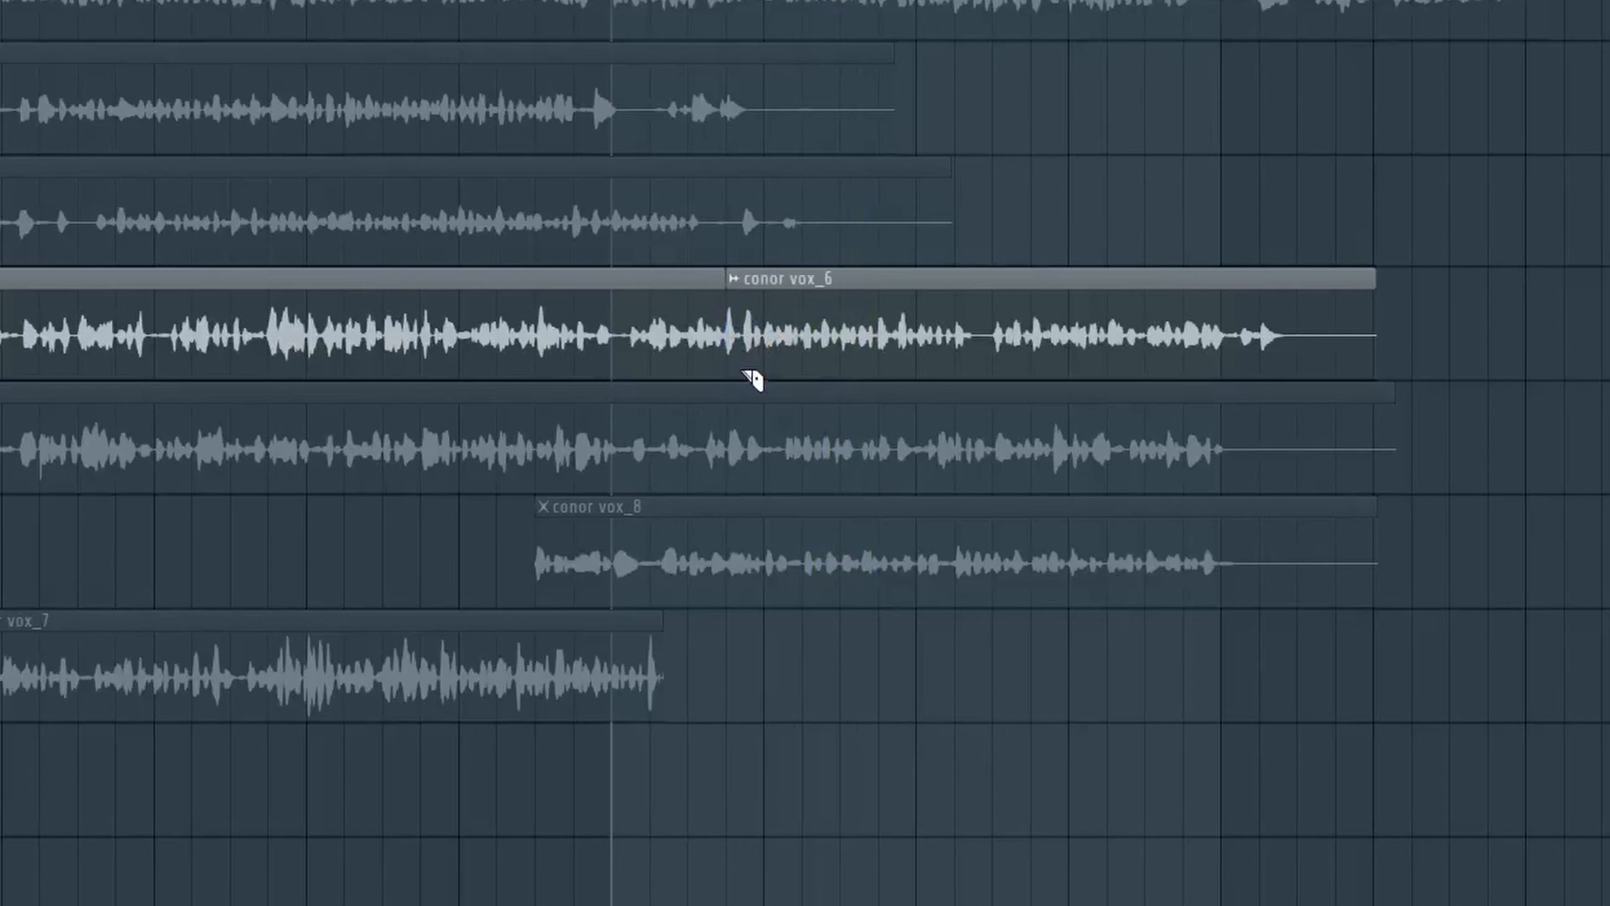
{"action": "left_click", "coordinate": [754, 646]}
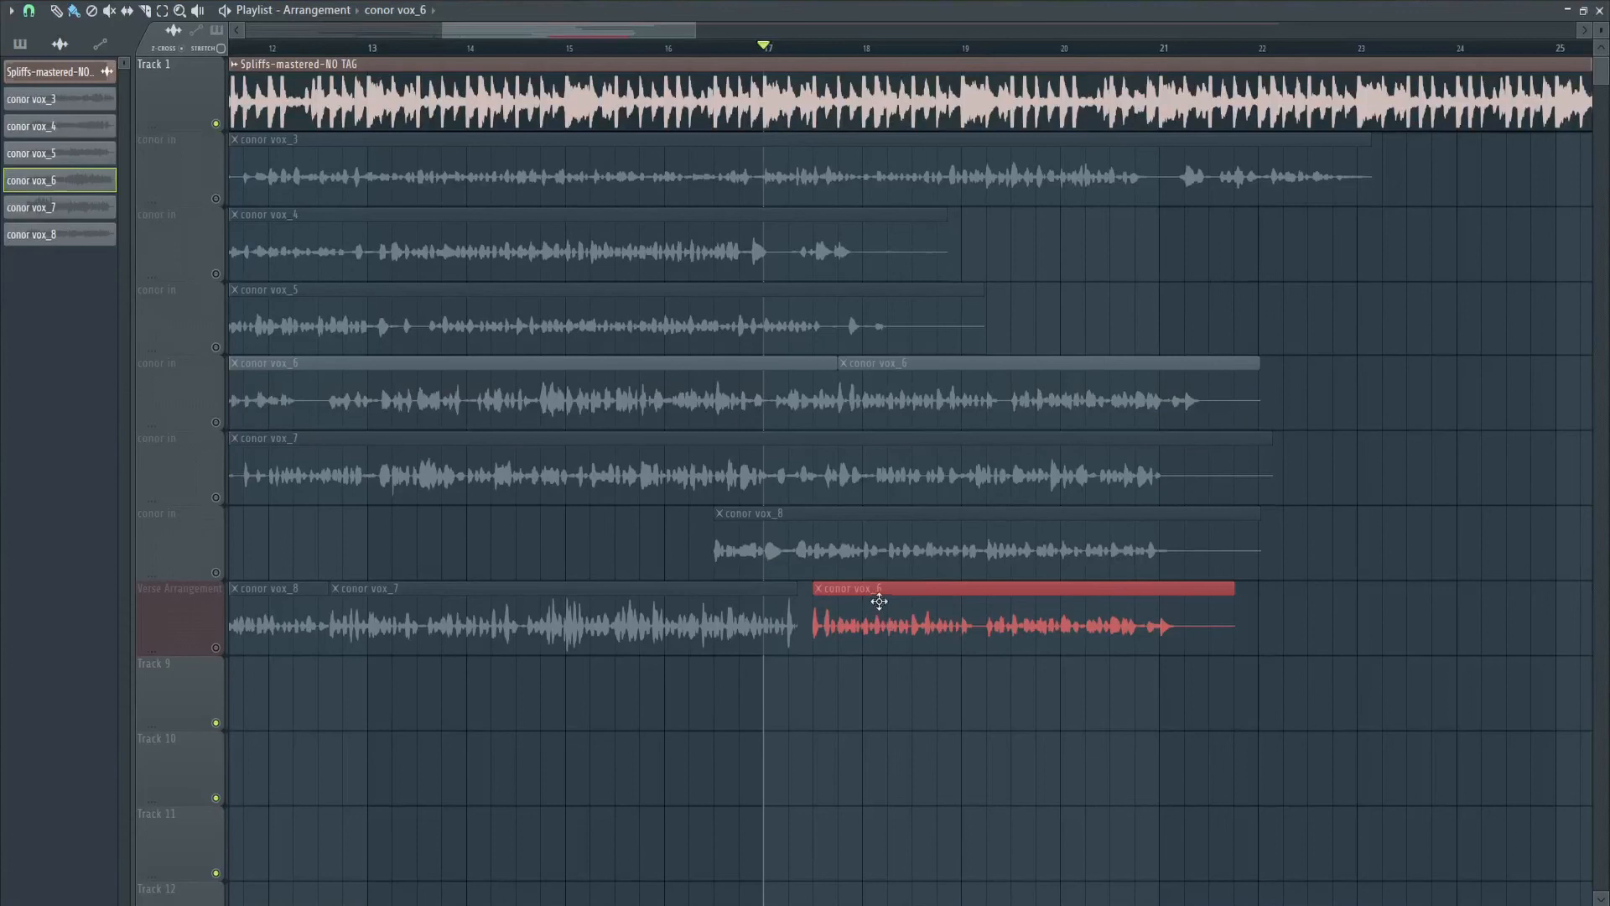
Step: Unmute Verse Arrangement and play the transition from the vox_7 clip into the vox_6 clip from bar 17
{"action": "left_click", "coordinate": [217, 648]}
{"action": "key", "text": "space"}
{"action": "key", "text": "space"}
{"action": "scroll", "coordinate": [820, 651], "scroll_direction": "up", "scroll_amount": 5}
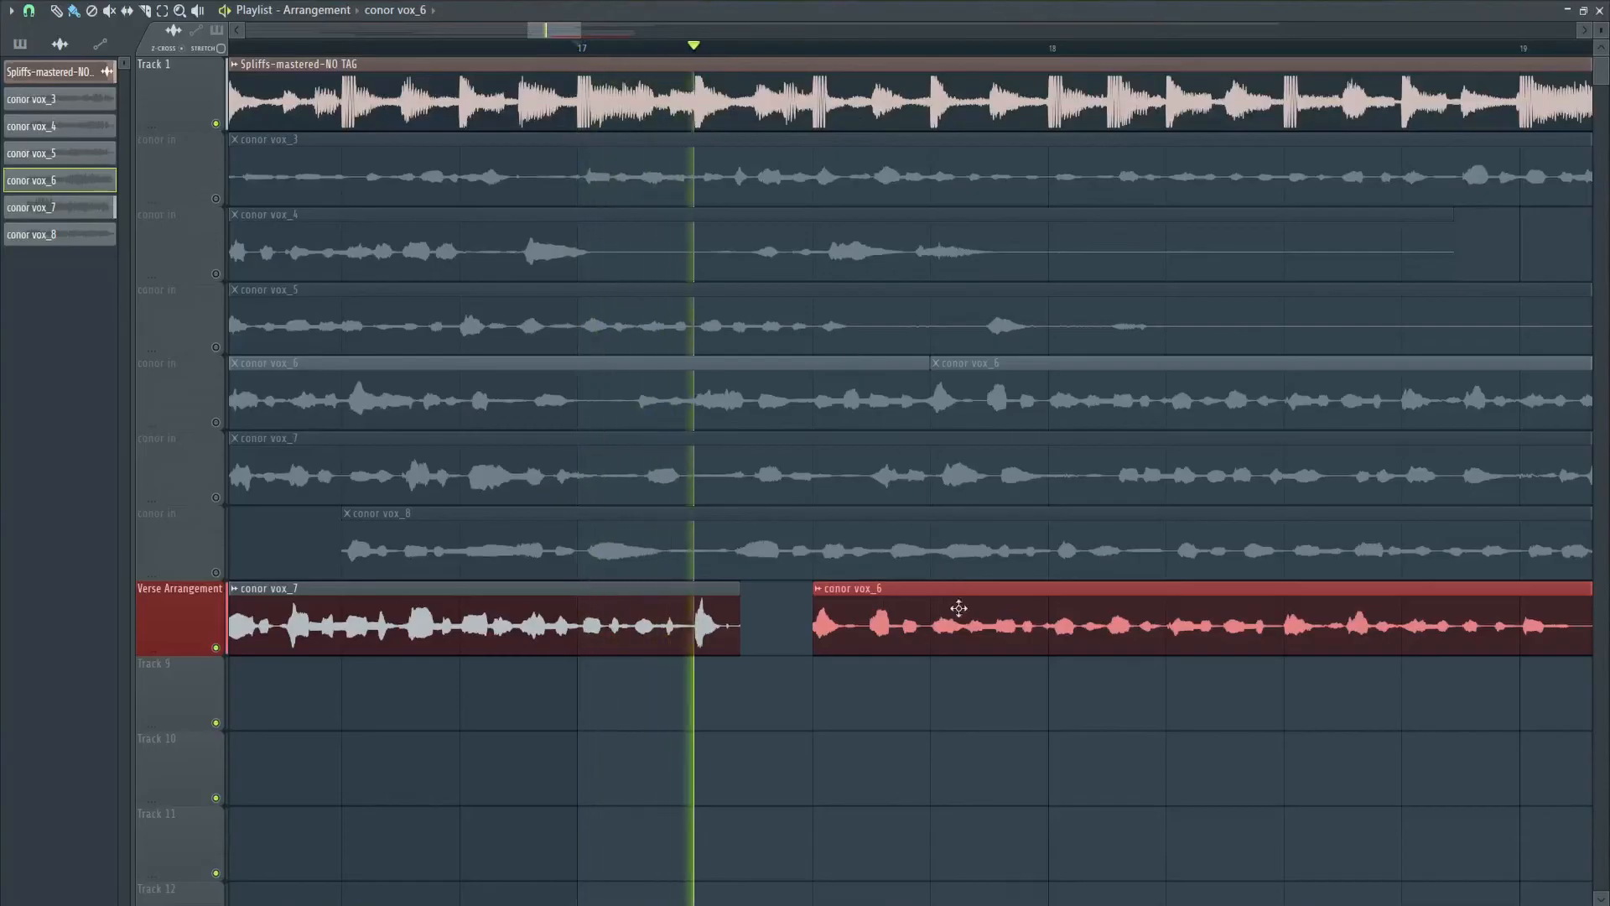
{"action": "key", "text": "space"}
Step: Shift the vox_6 clip half a bar later and extend its start back to halfway through bar 17, checking the opening words with playback
{"action": "left_click_drag", "start_coordinate": [916, 627], "coordinate": [970, 636]}
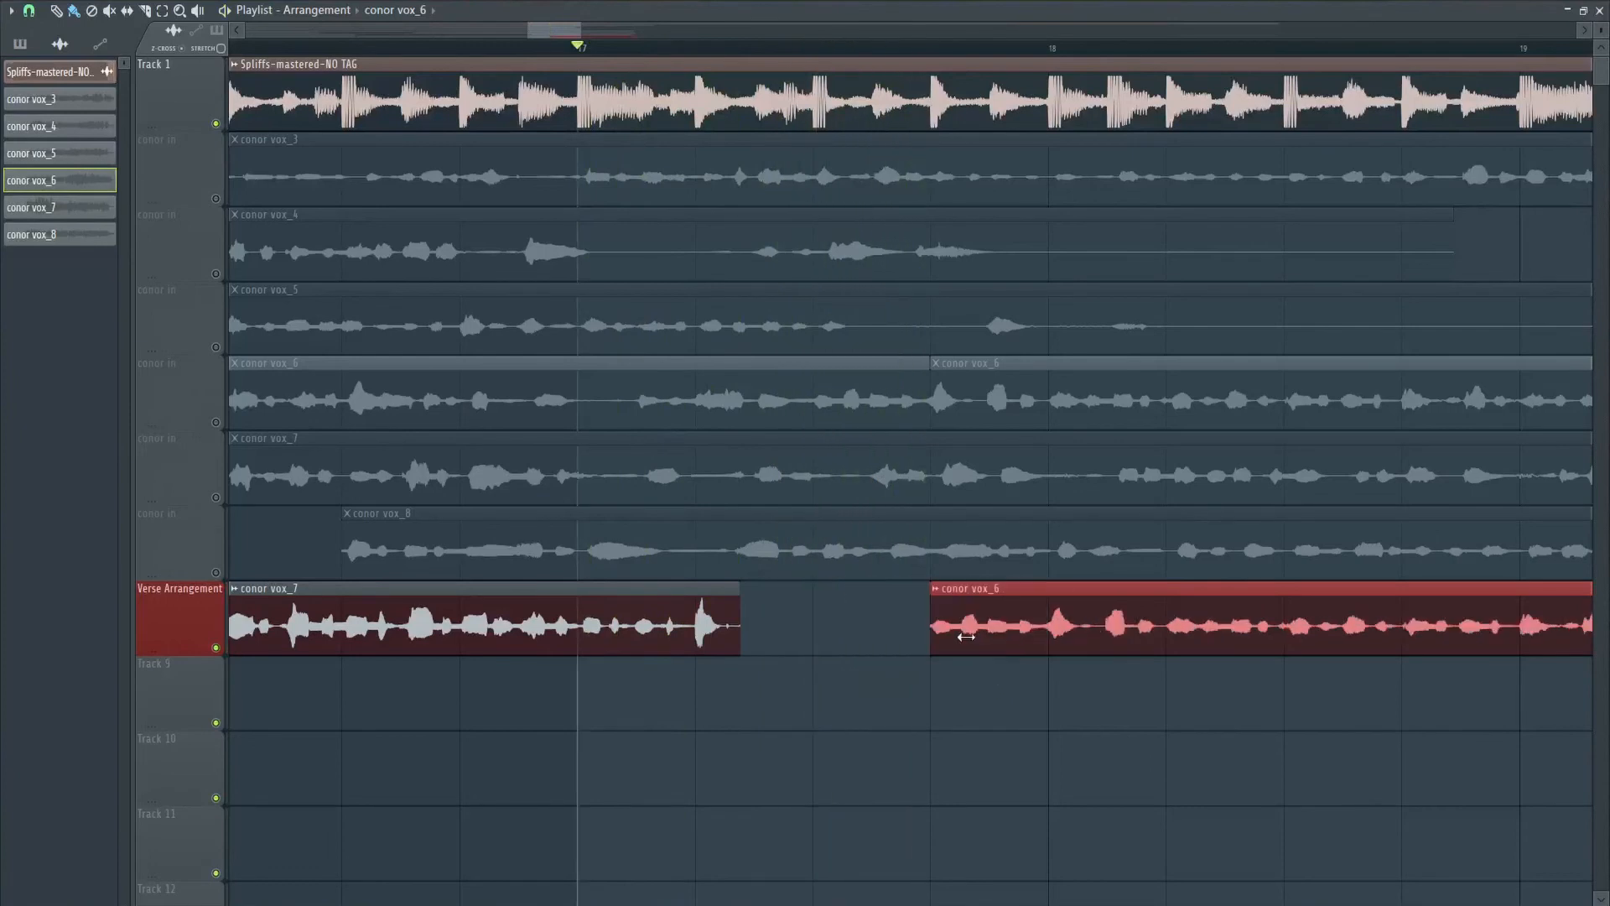
{"action": "left_click", "coordinate": [935, 50]}
{"action": "key", "text": "space"}
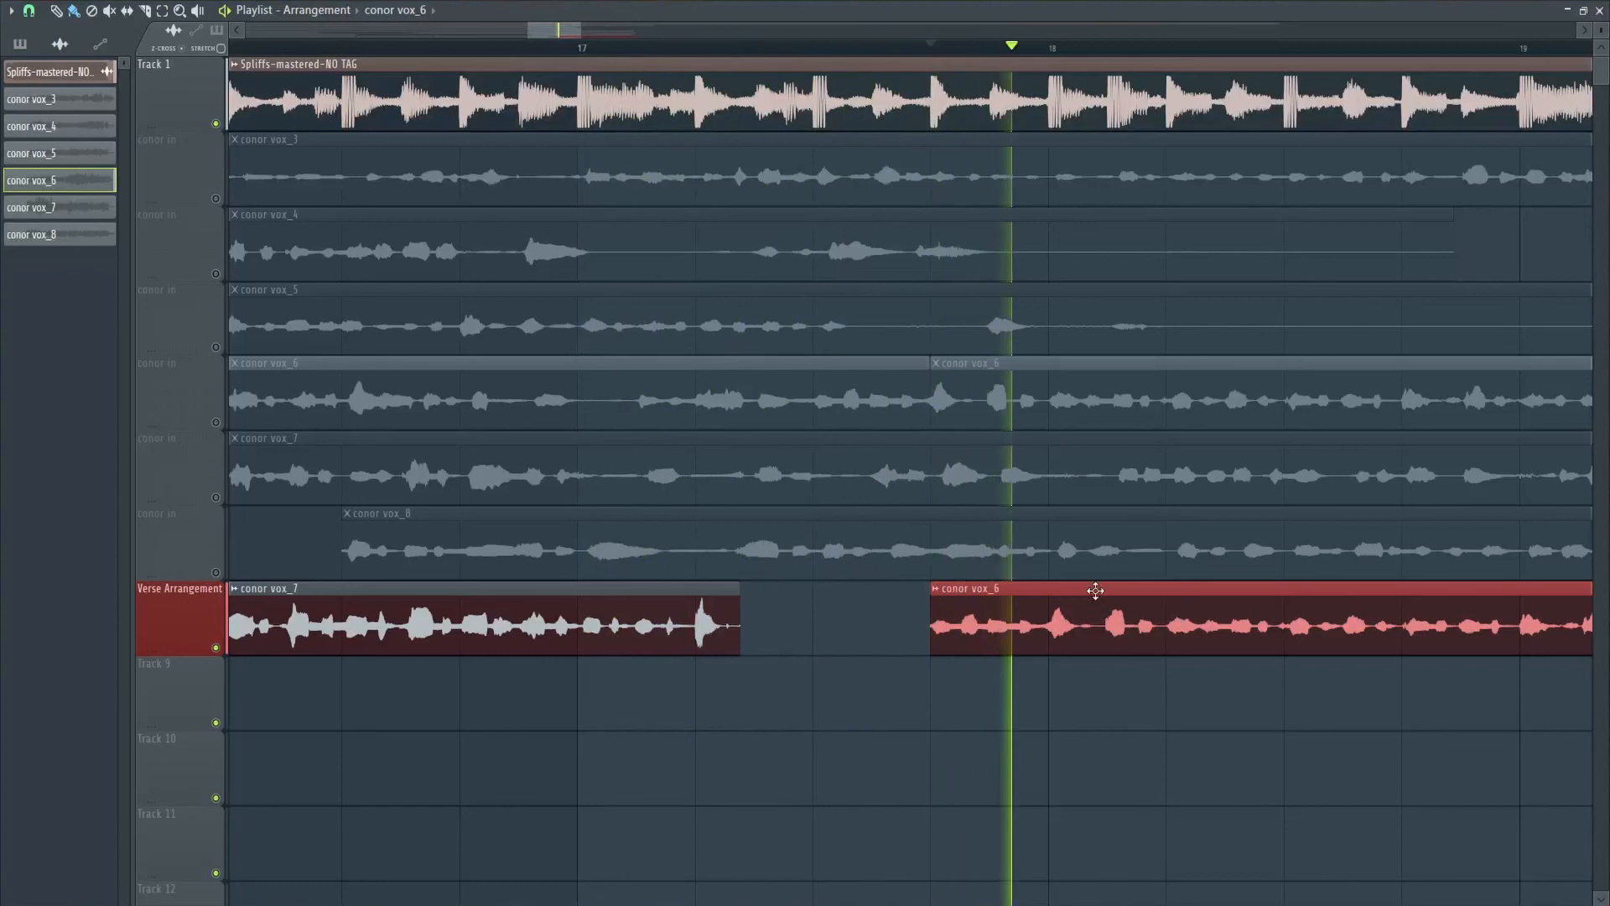
{"action": "key", "text": "space"}
{"action": "left_click_drag", "start_coordinate": [934, 626], "coordinate": [849, 623]}
{"action": "left_click", "coordinate": [815, 49]}
{"action": "key", "text": "space"}
{"action": "key", "text": "space"}
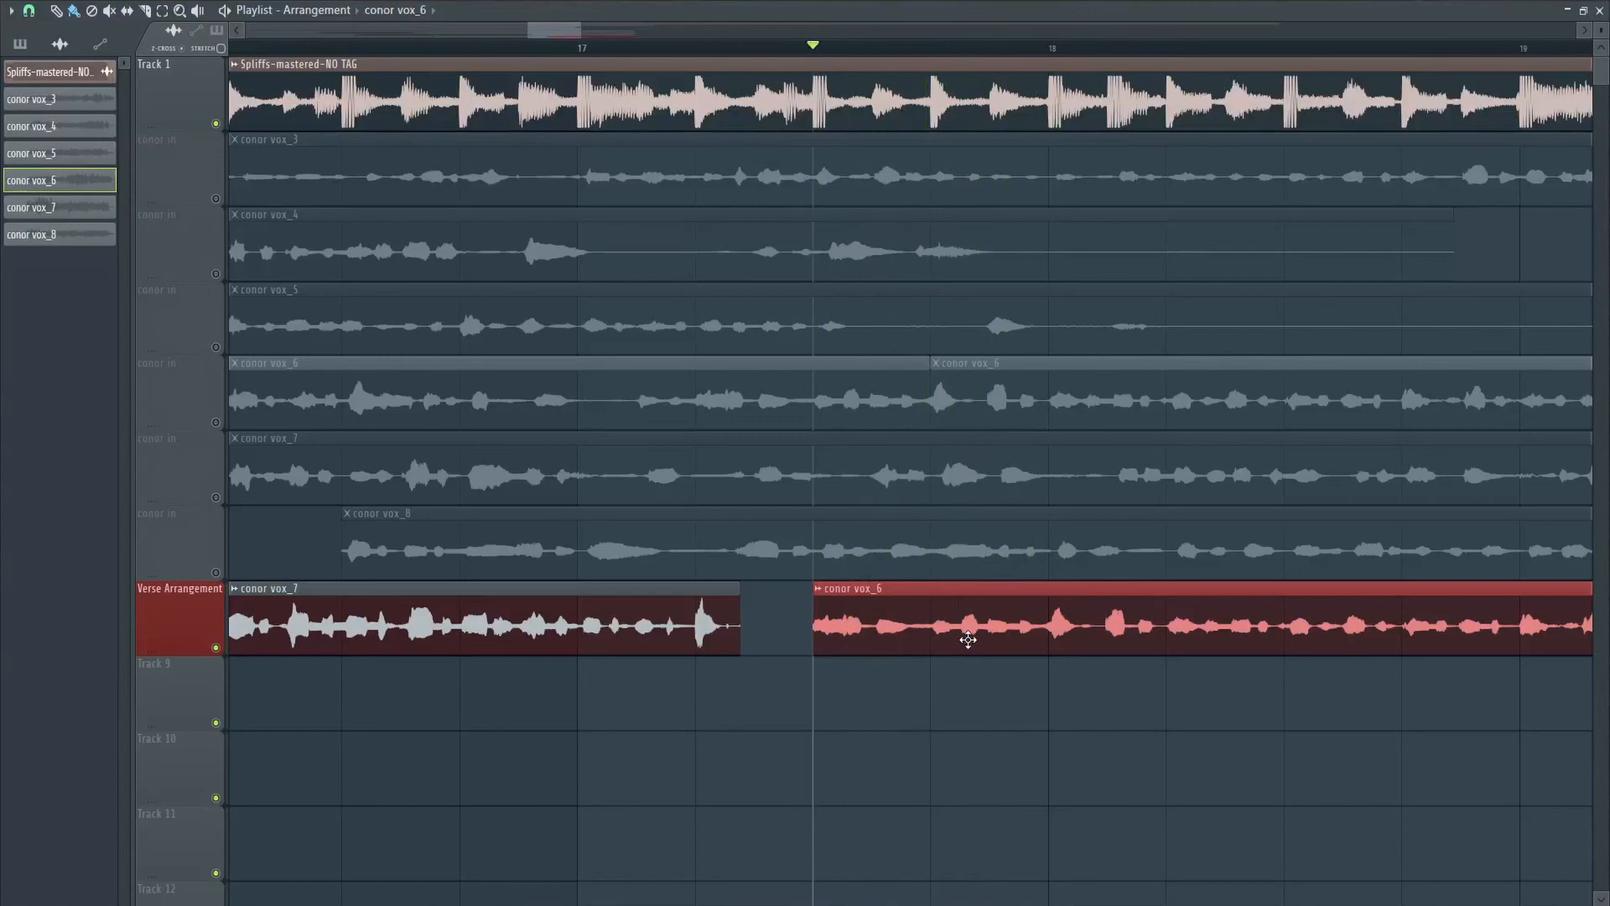
Step: Extend the end of the vox_7 clip on Verse Arrangement to meet the vox_6 clip at bar 17.5, checking the transition with playback
{"action": "left_click", "coordinate": [461, 49]}
{"action": "key", "text": "space"}
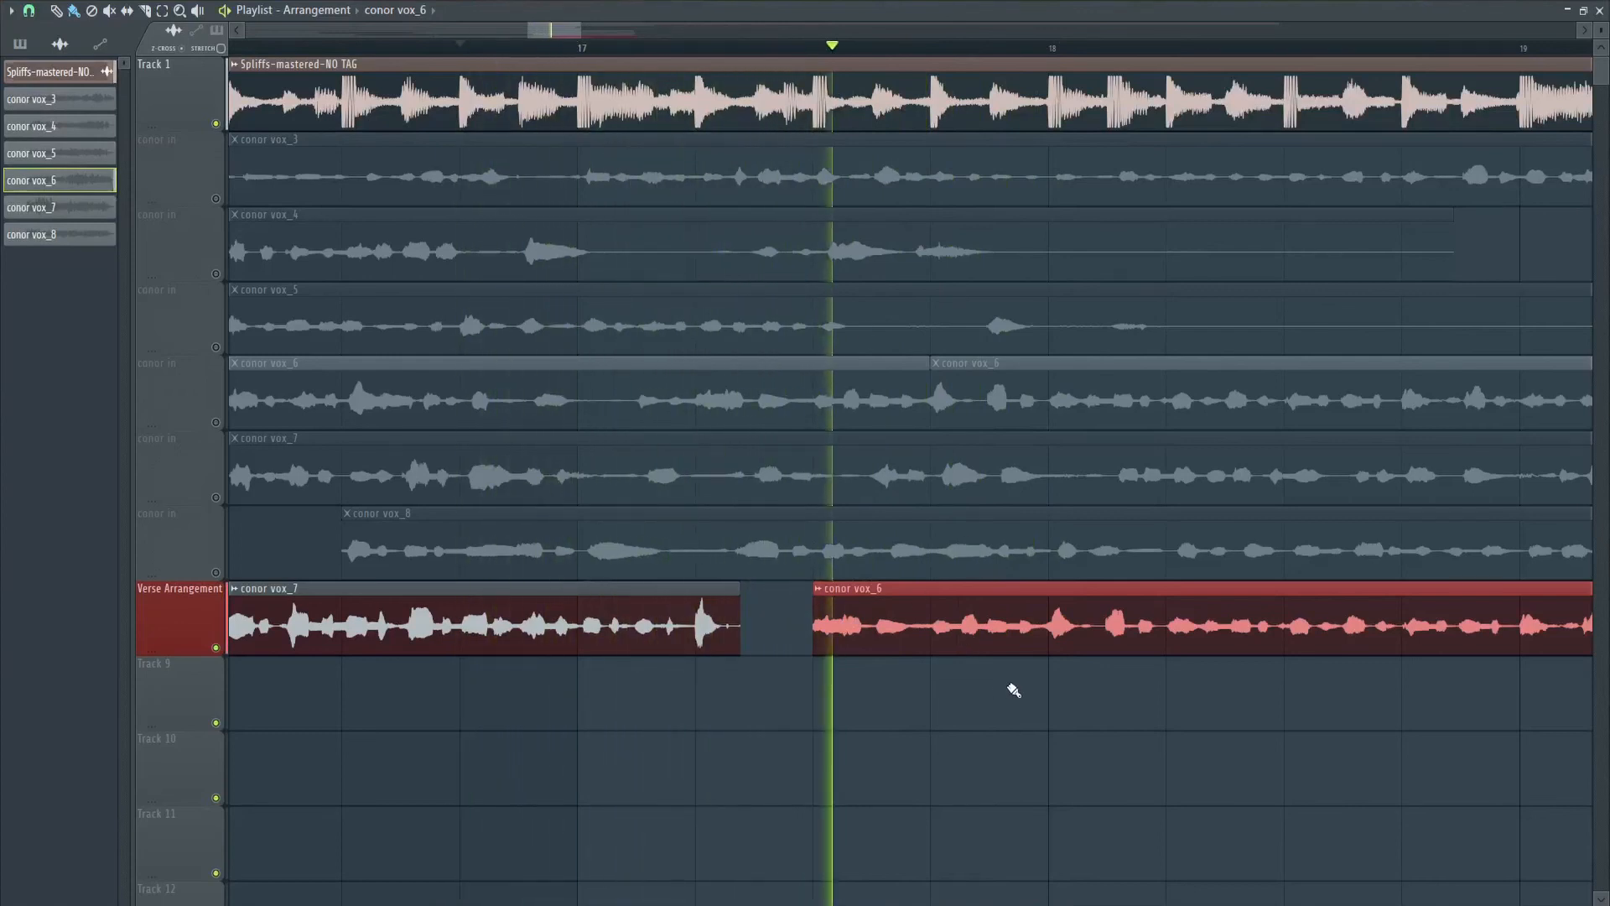
{"action": "key", "text": "space"}
{"action": "left_click_drag", "start_coordinate": [741, 646], "coordinate": [806, 643]}
{"action": "key", "text": "space"}
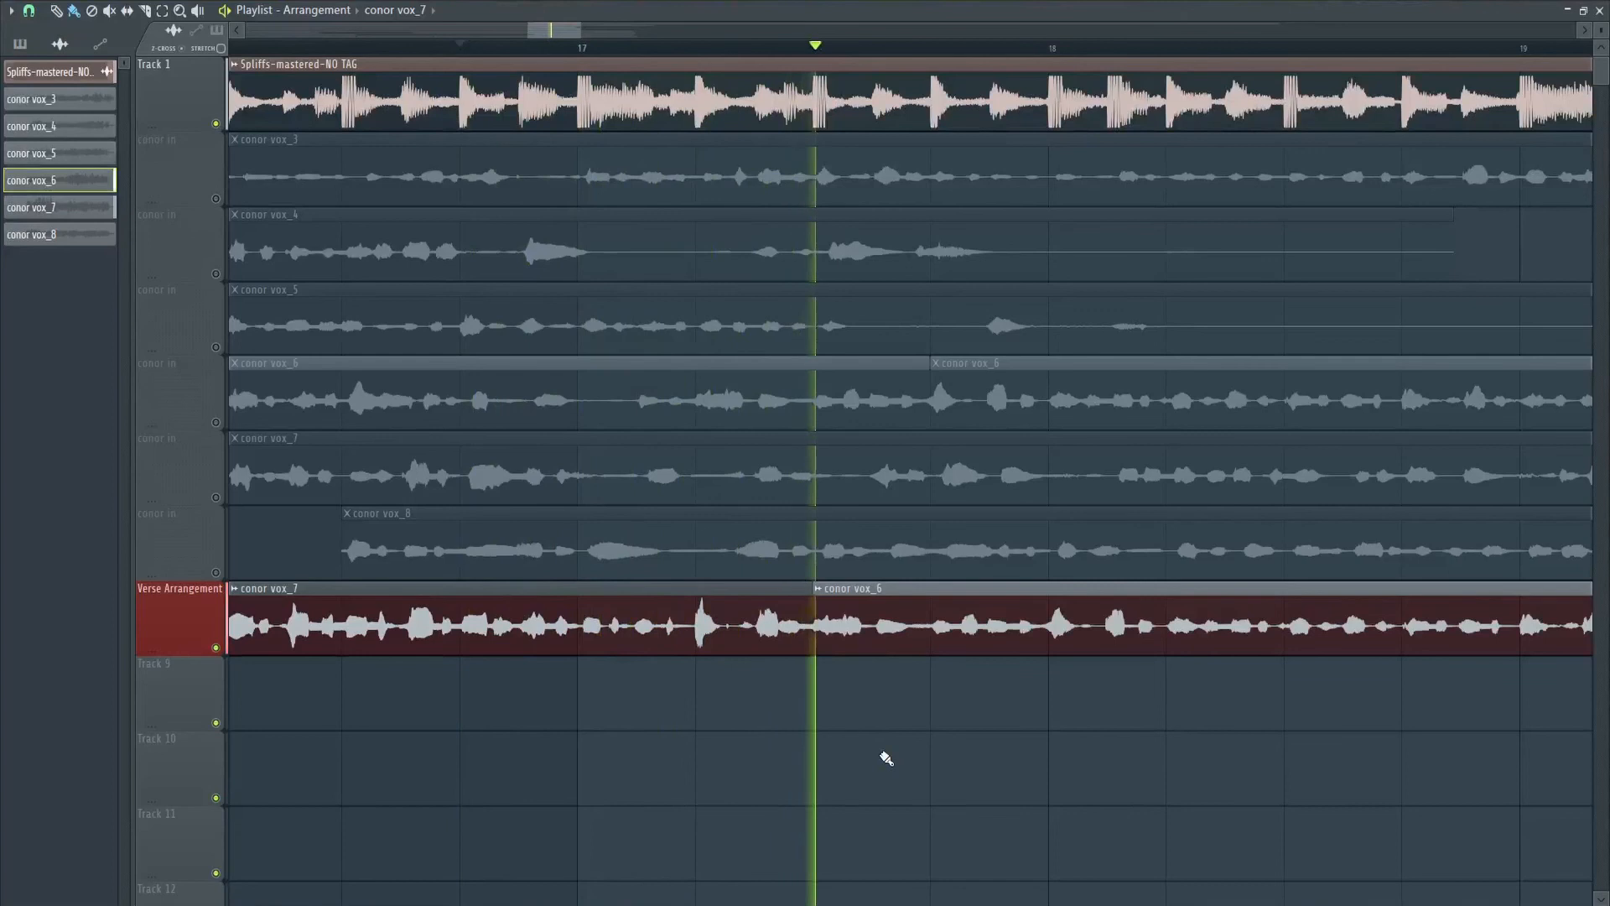
{"action": "key", "text": "space"}
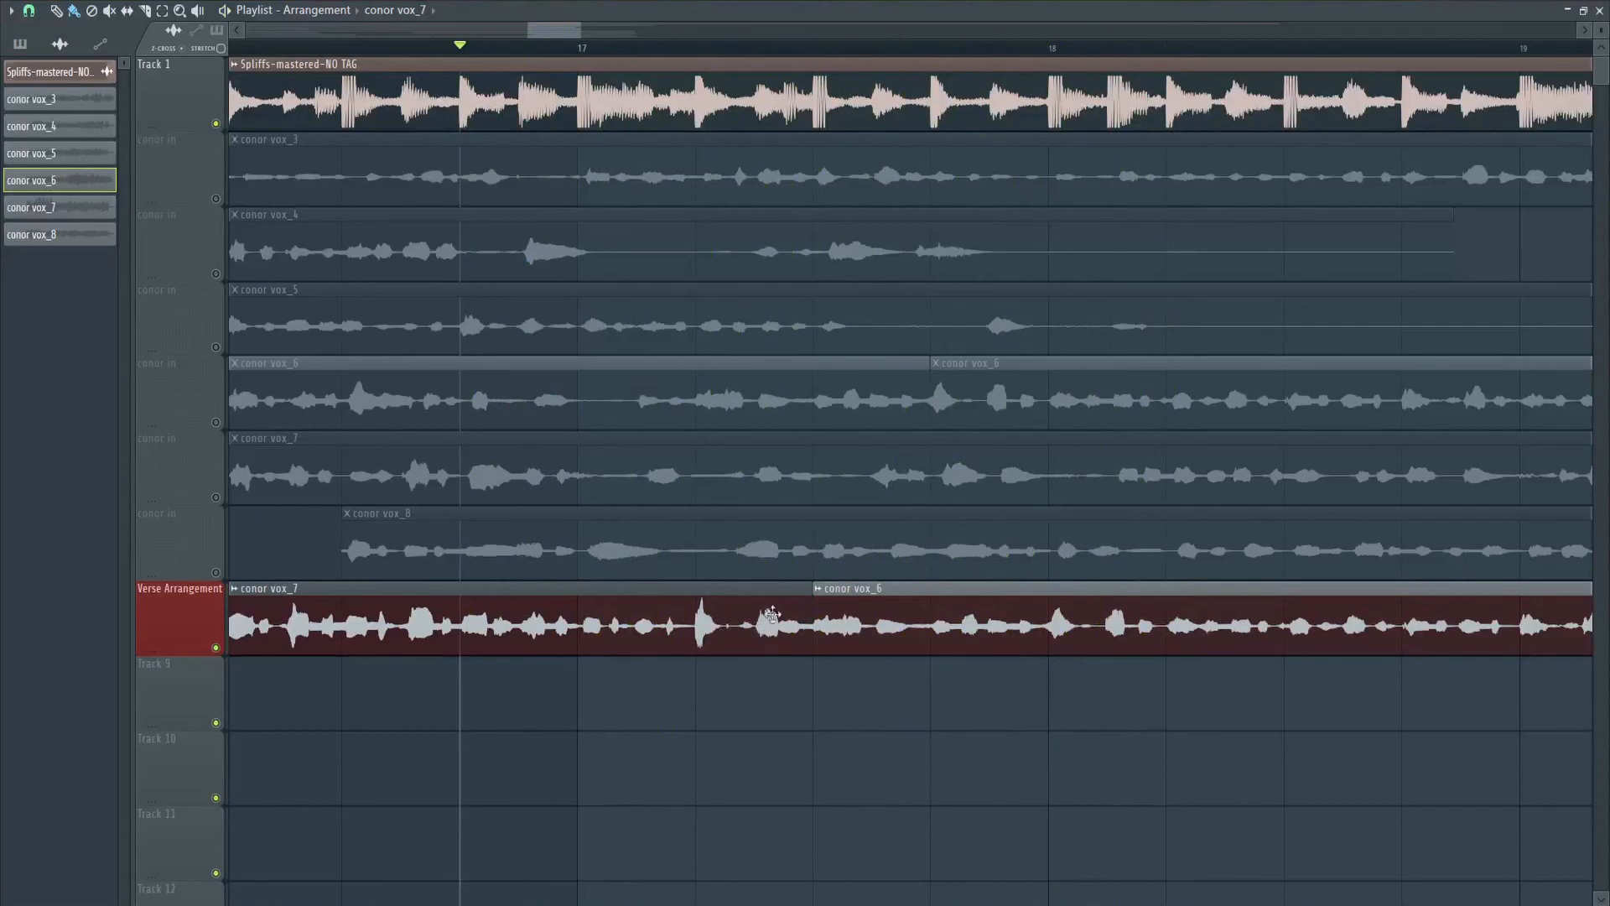
{"action": "left_click_drag", "start_coordinate": [804, 618], "coordinate": [740, 627]}
Step: Play Verse Arrangement from bar 17 to review the transition and the closing vox_6 clip
{"action": "scroll", "coordinate": [898, 682], "scroll_direction": "down", "scroll_amount": 3}
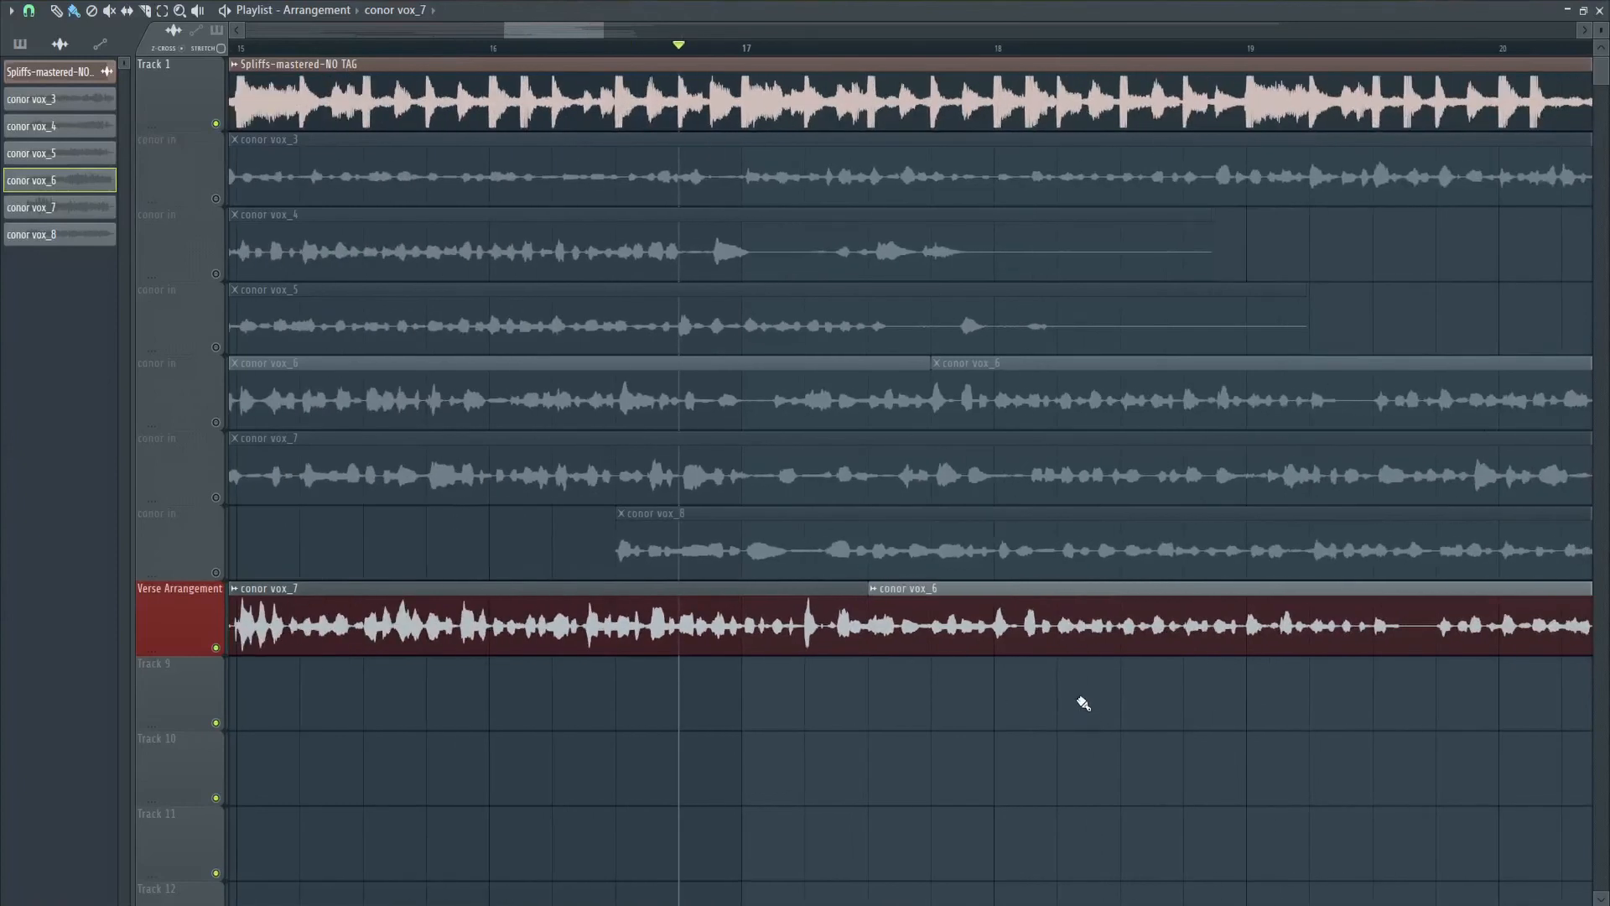
{"action": "left_click", "coordinate": [732, 48]}
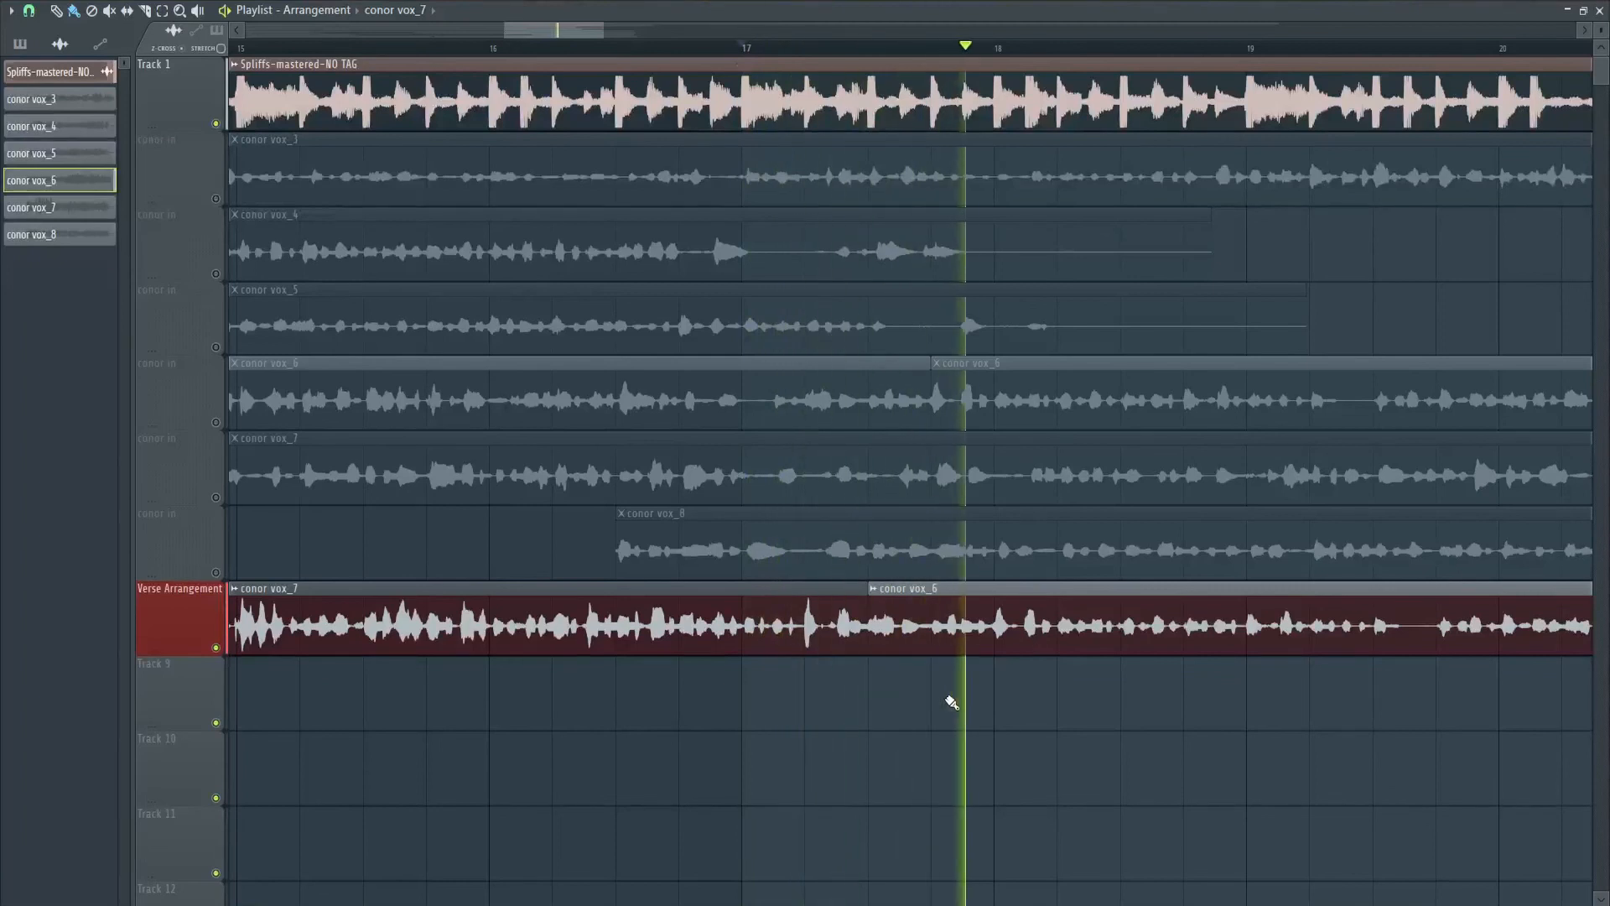
{"action": "scroll", "coordinate": [950, 695], "scroll_direction": "down", "scroll_amount": 4}
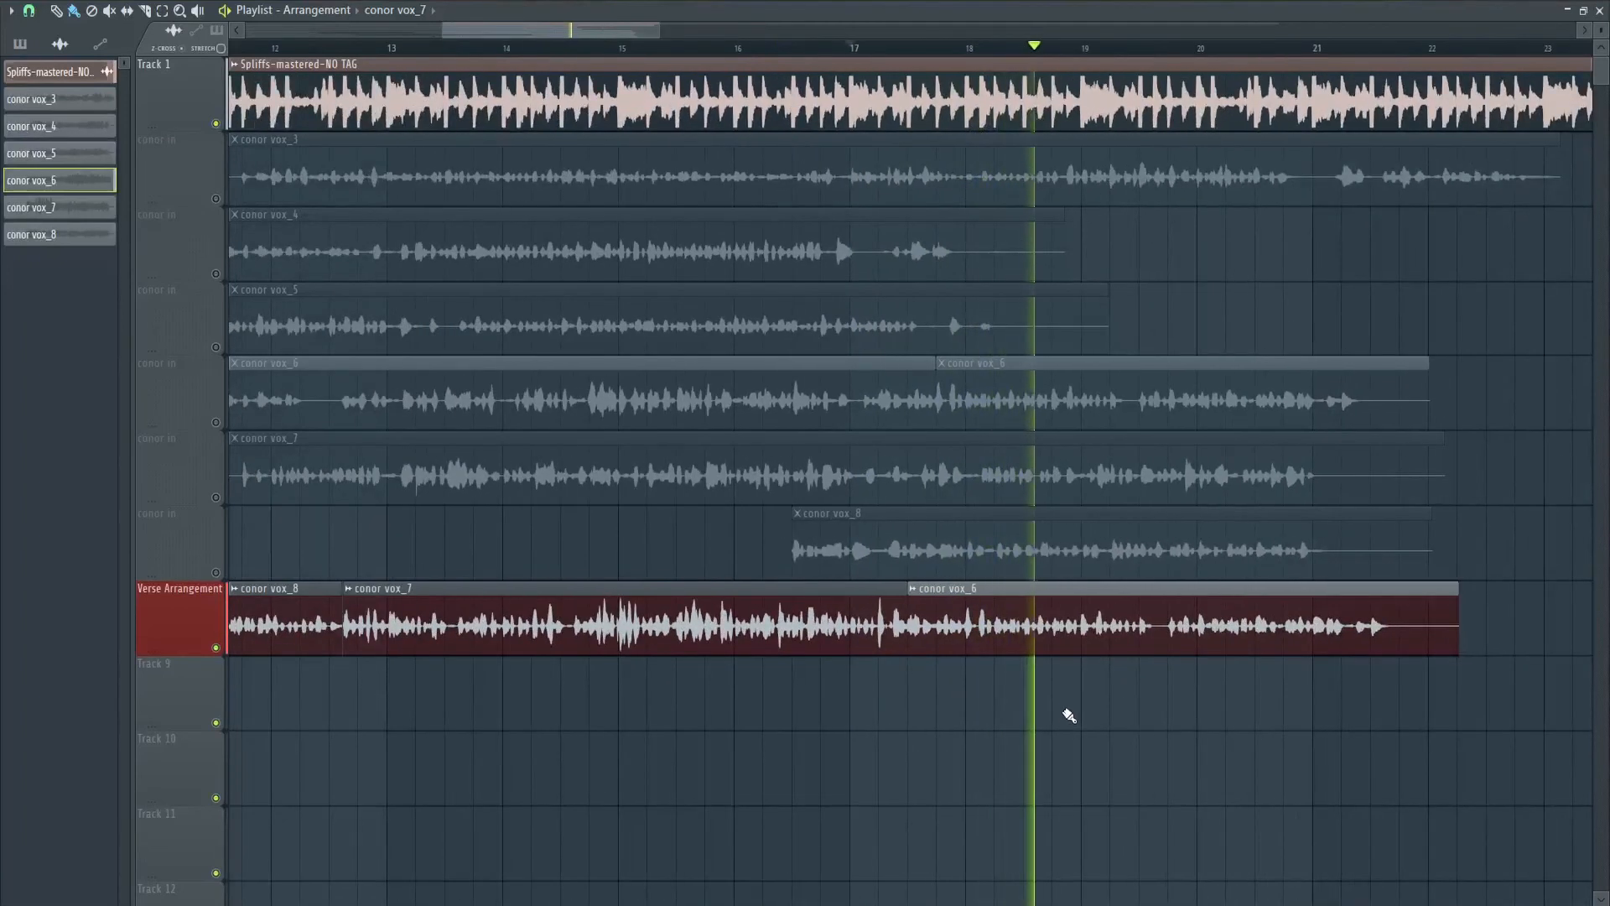
{"action": "key", "text": "space"}
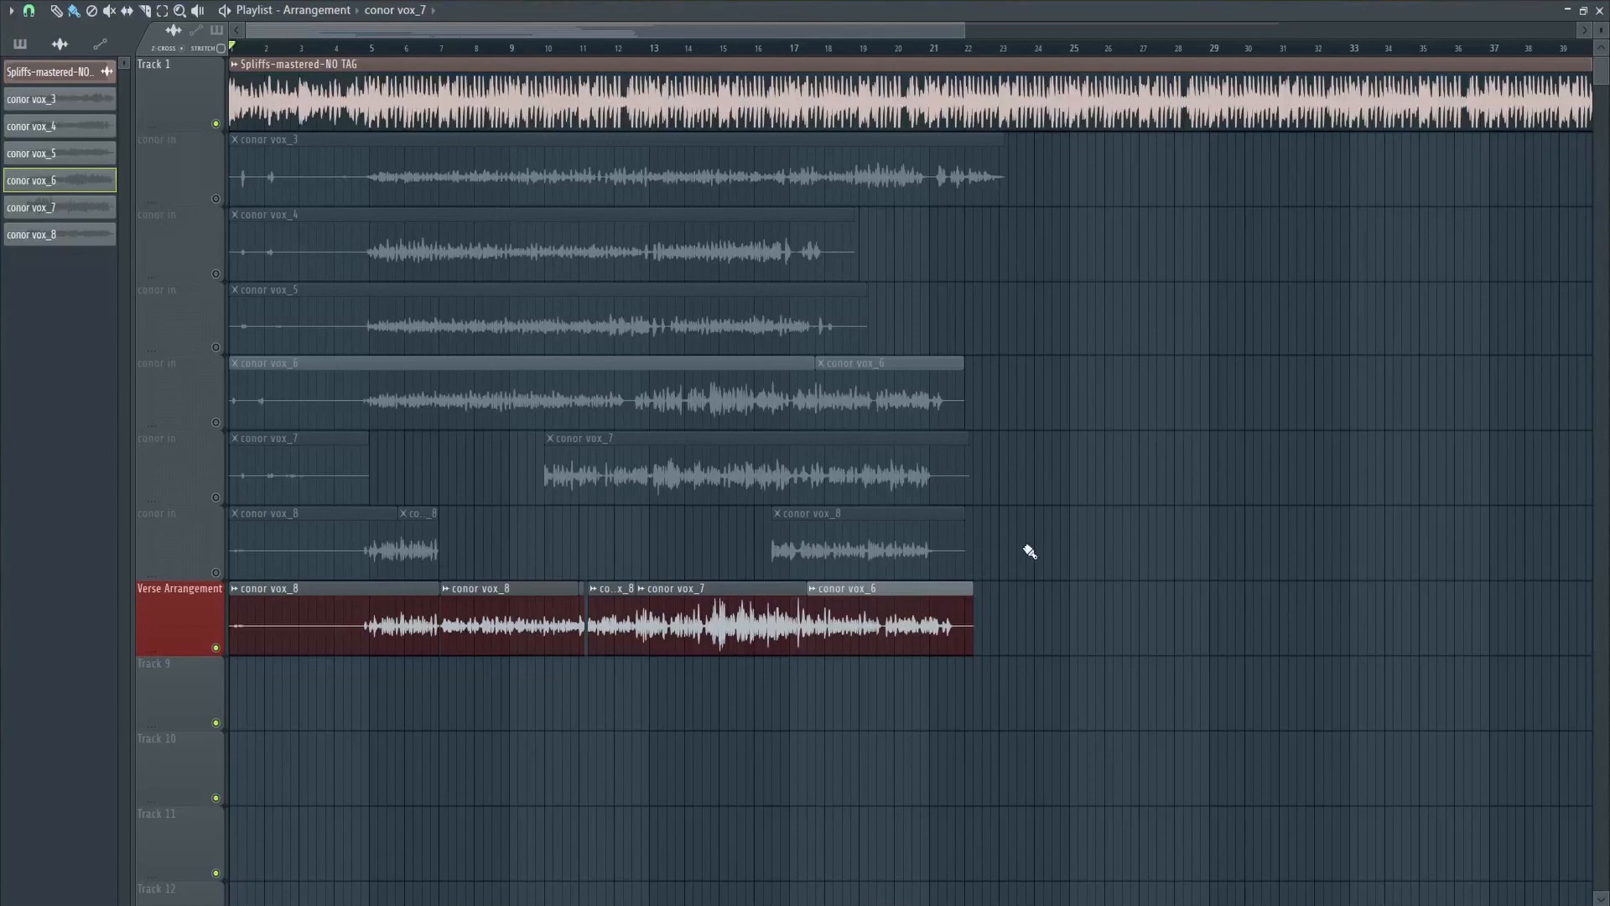
Step: Select the leftover vox_8 clips, try moving the second piece of the vox_6 take about 1.5 bars later, and undo the move
{"action": "left_click_drag", "start_coordinate": [1031, 555], "coordinate": [294, 545]}
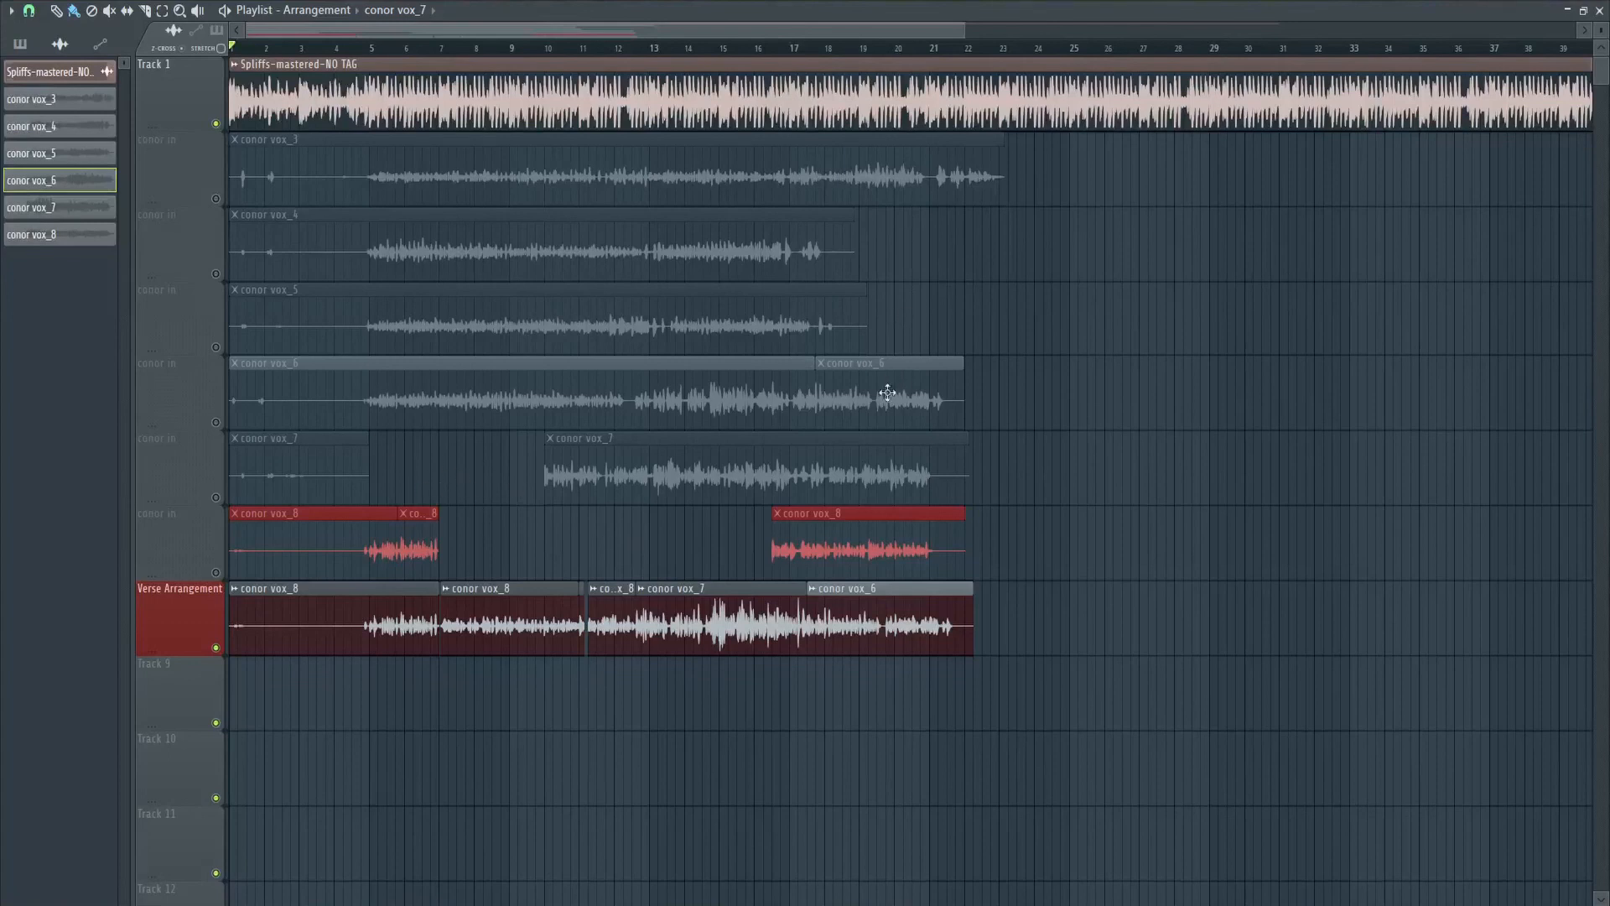
{"action": "left_click_drag", "start_coordinate": [867, 389], "coordinate": [929, 393]}
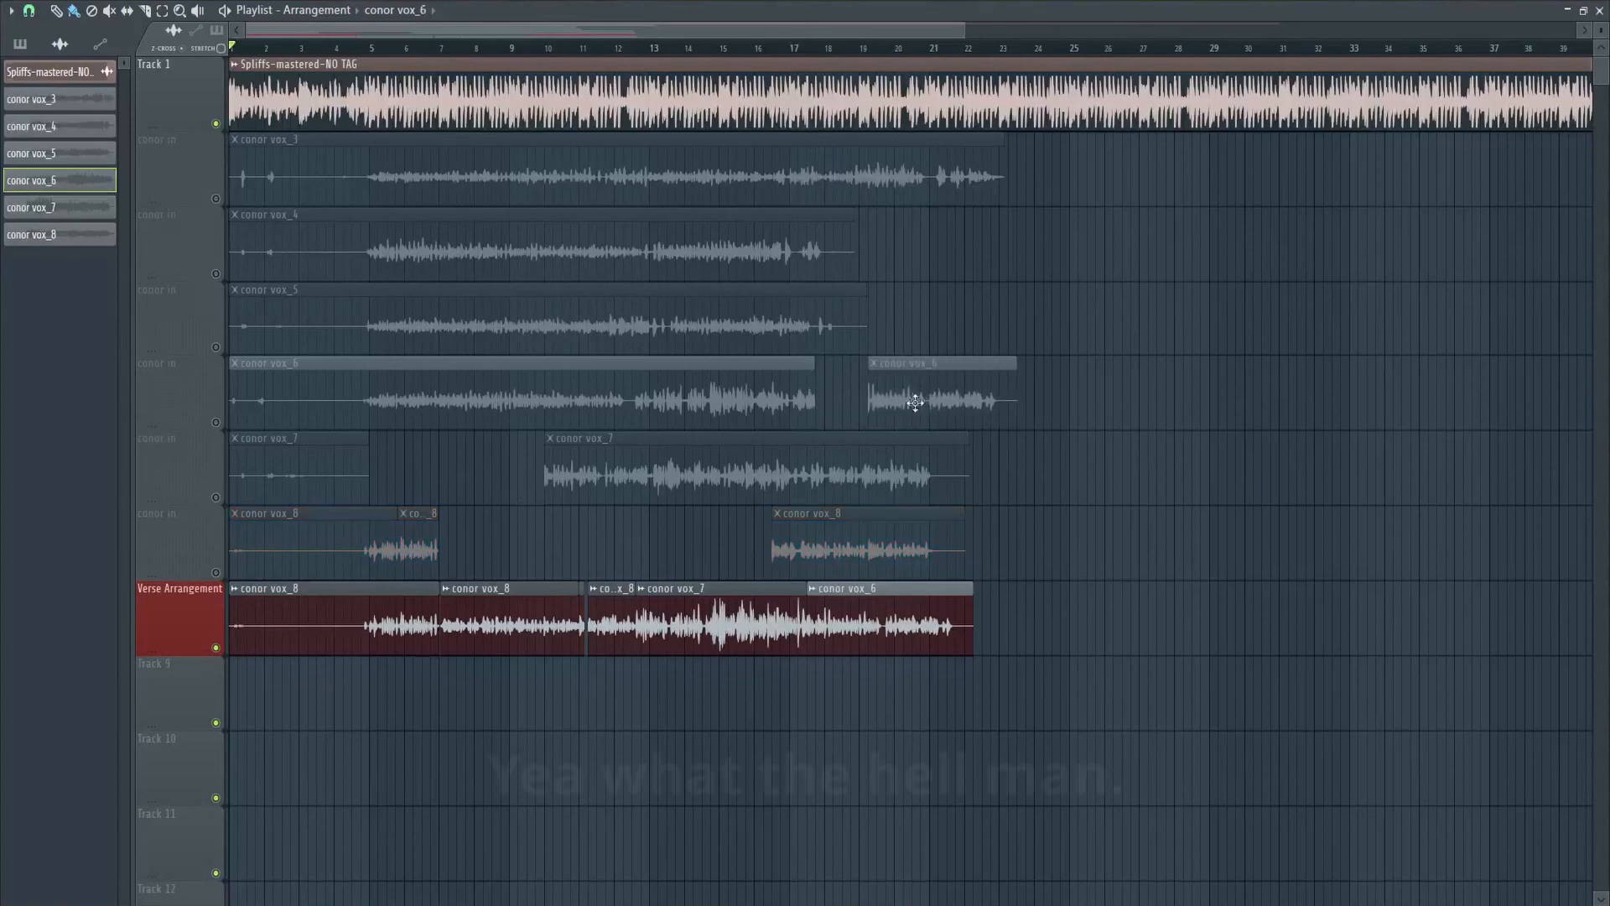
{"action": "key", "text": "ctrl+z"}
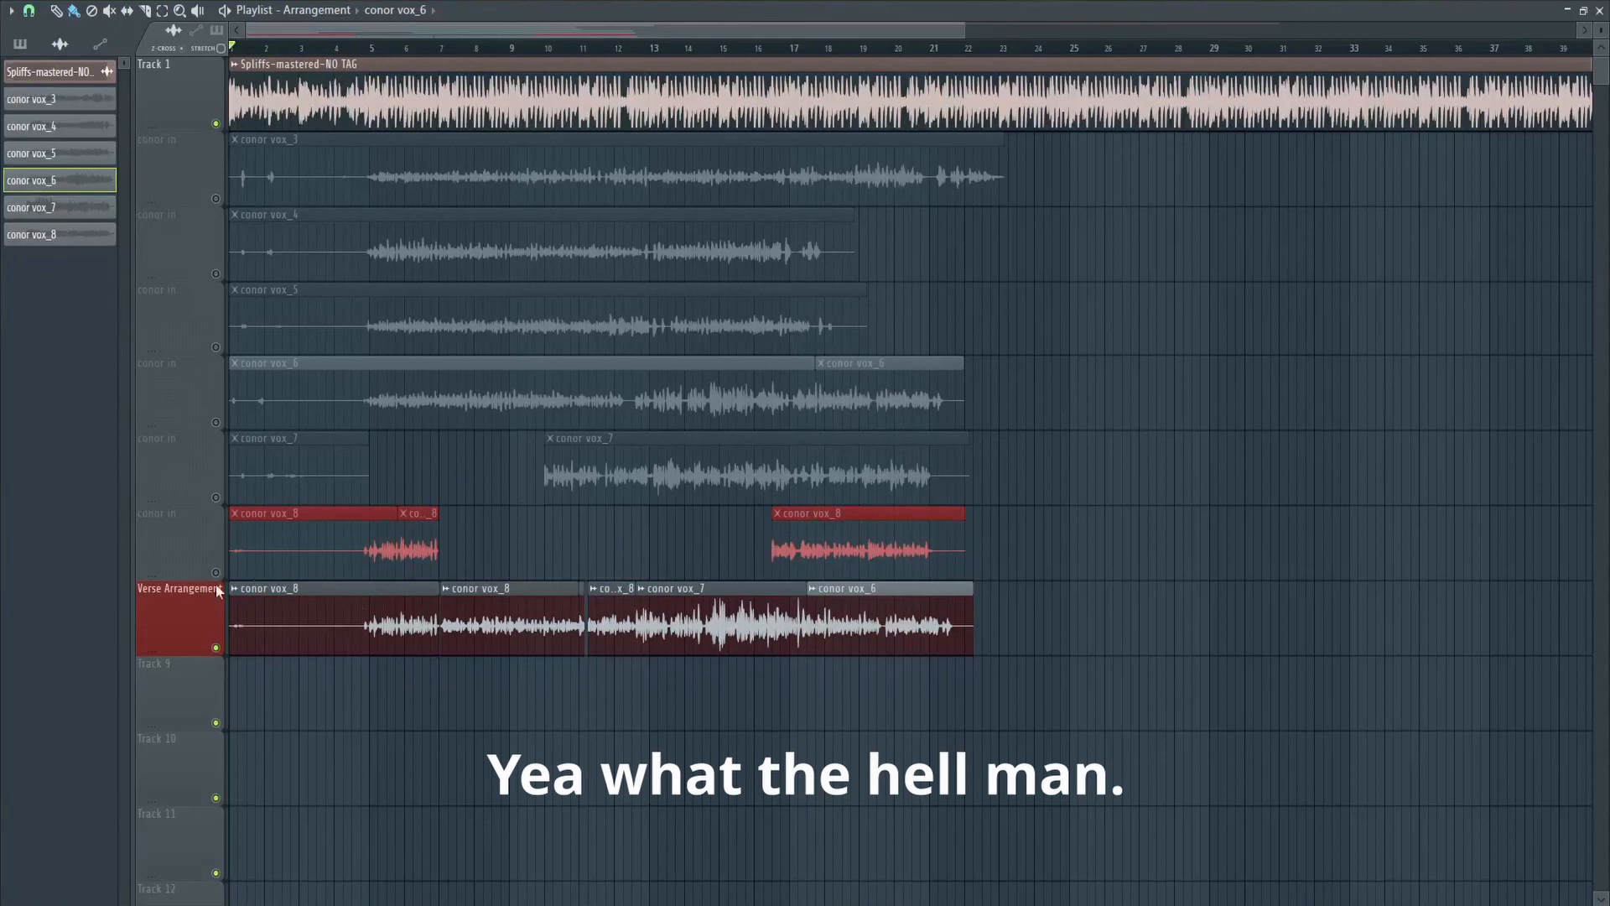
Step: Play the arranged verse through past the end of its last vox_6 clip and close the Playlist
{"action": "left_click_drag", "start_coordinate": [1035, 726], "coordinate": [310, 587]}
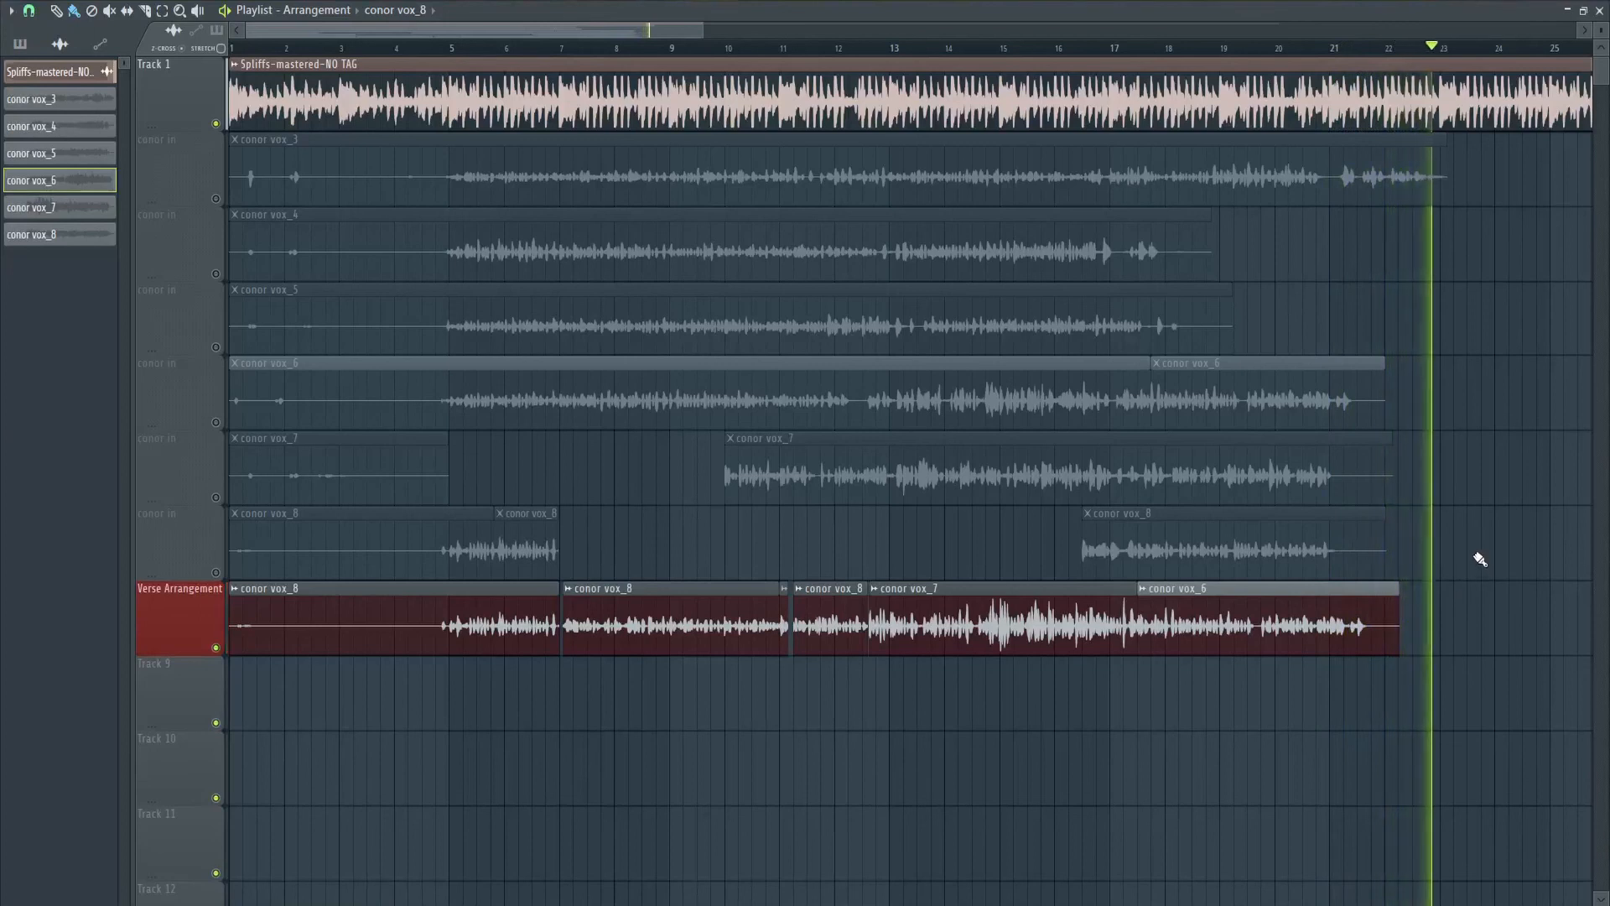
{"action": "scroll", "coordinate": [1473, 557], "scroll_direction": "down", "scroll_amount": 3}
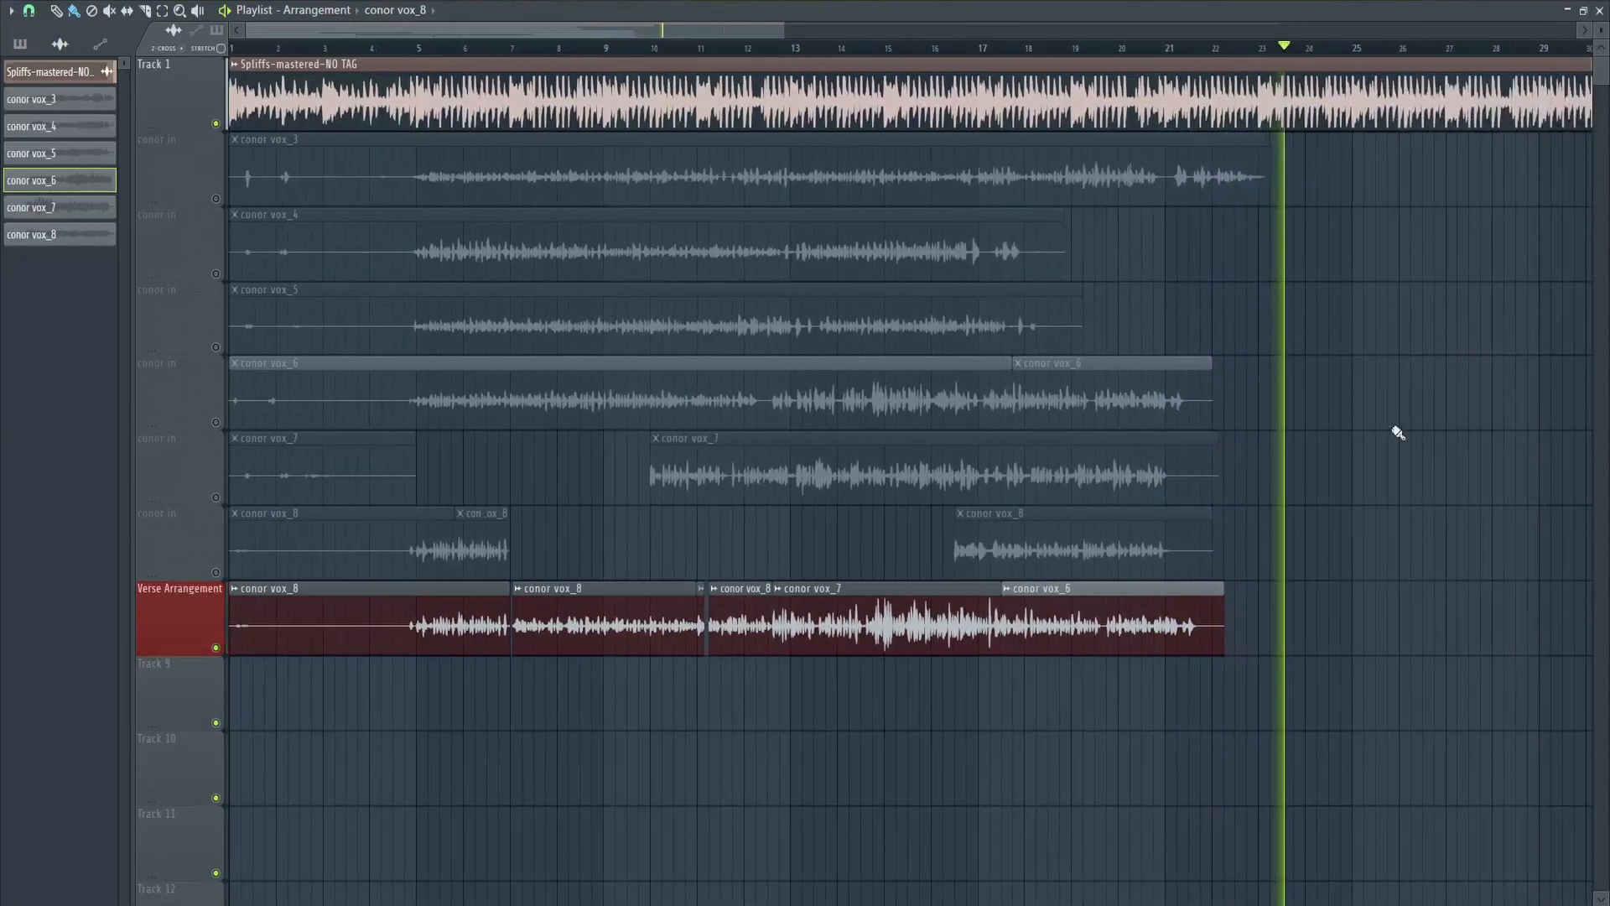
{"action": "left_click", "coordinate": [1599, 10]}
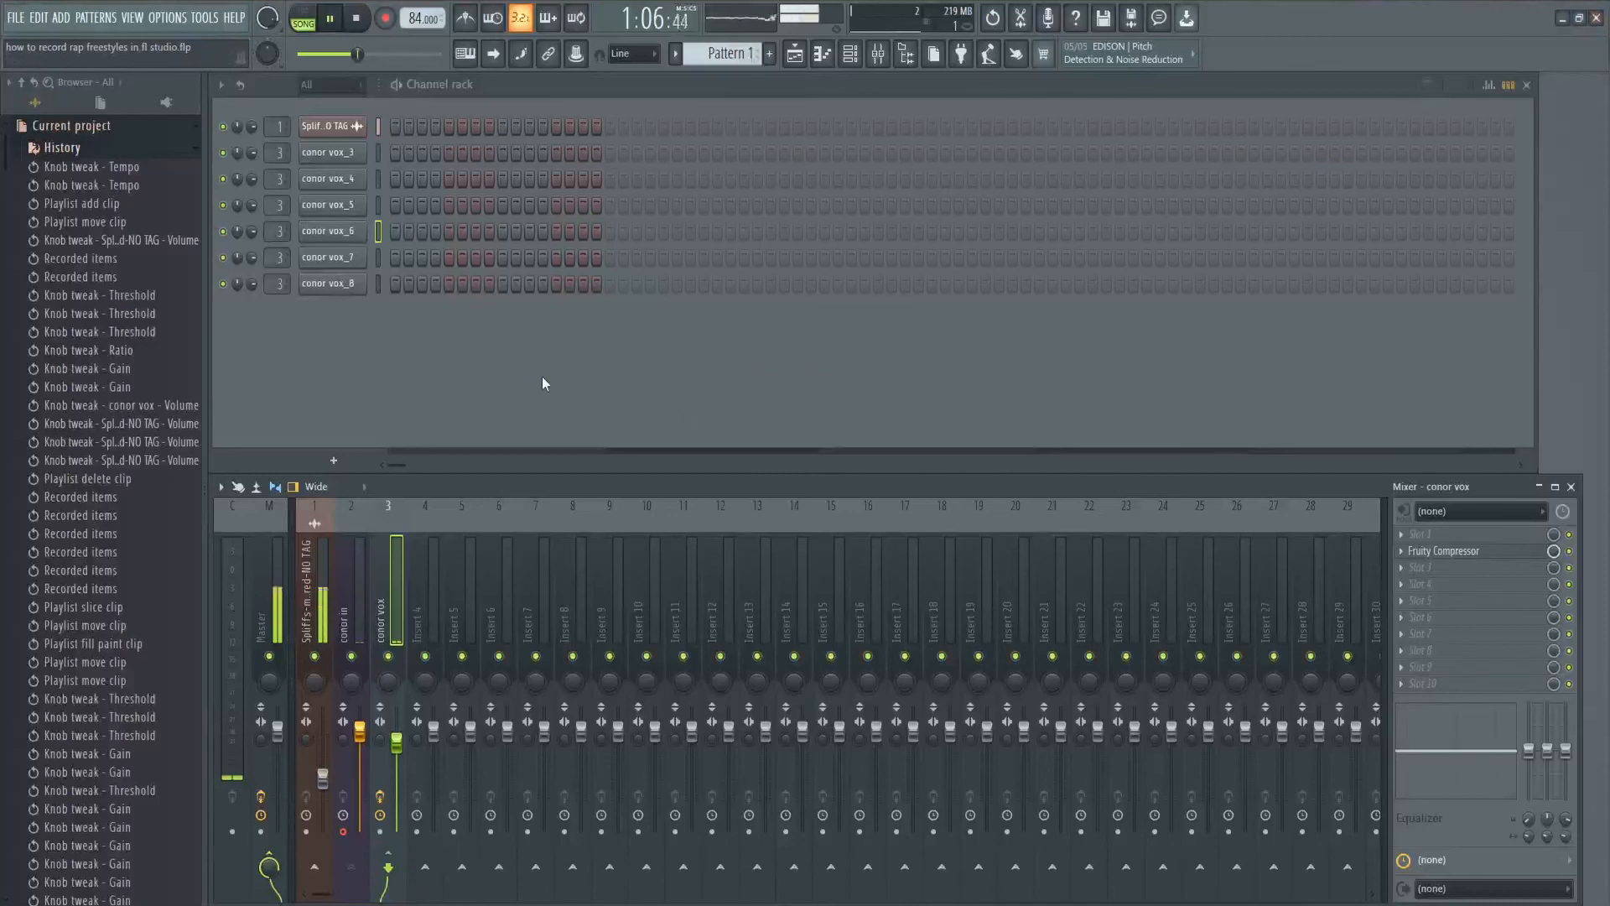